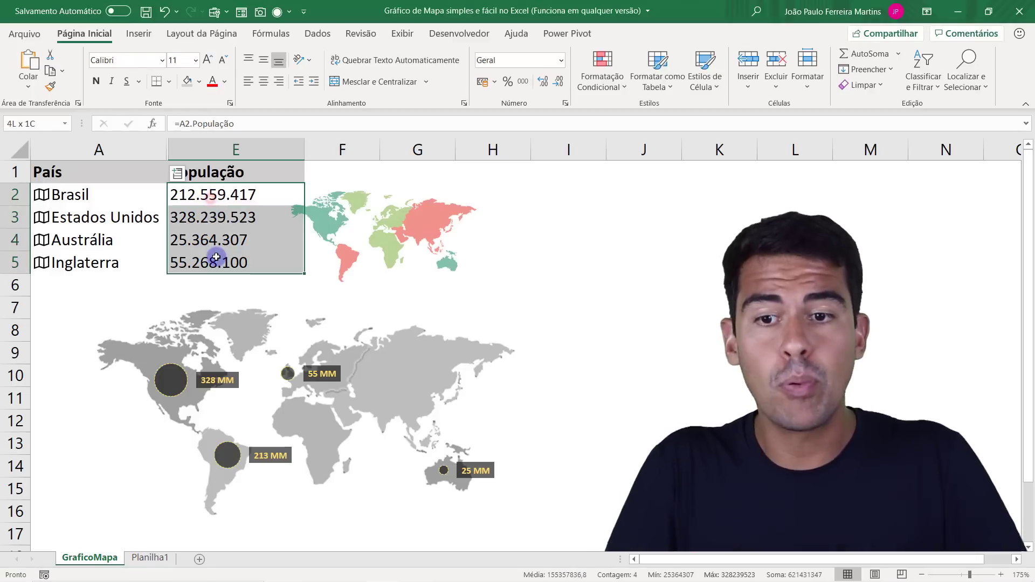
Examine the country populations in the GraficoMapa table alongside the matching bubbles on the world map chart.
key(Return)
key(Return)
key(Return)
key(Return)
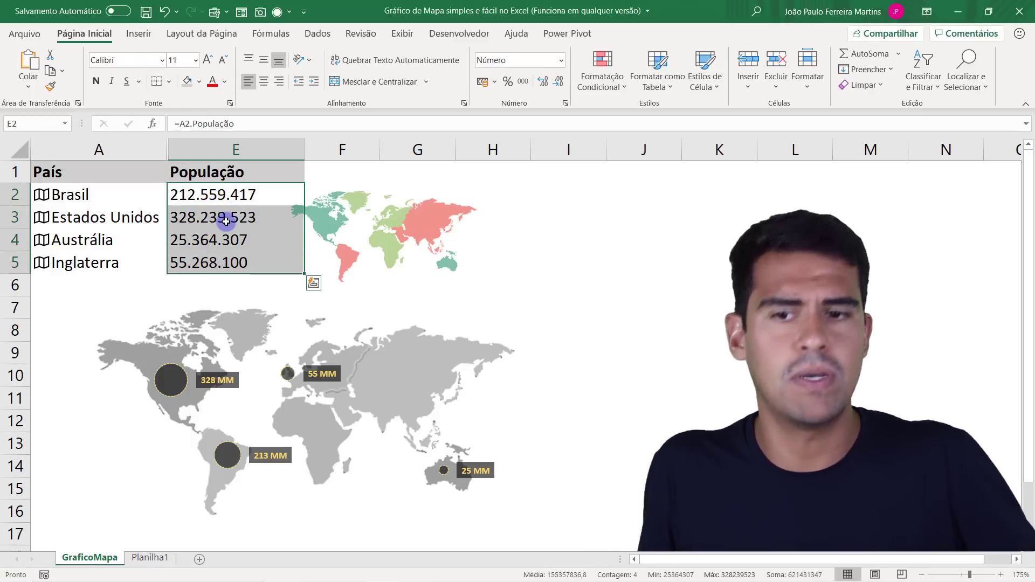
click(233, 196)
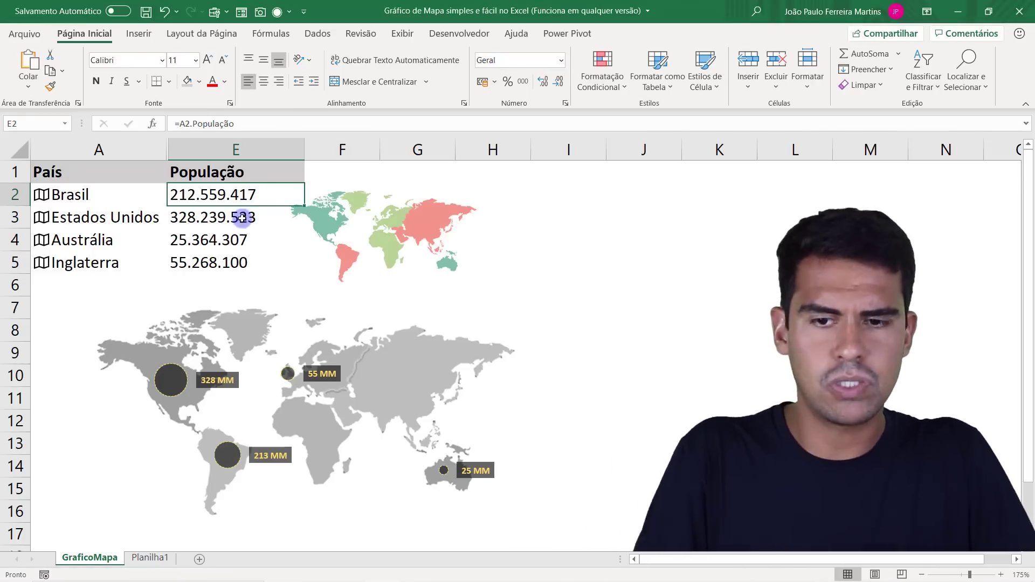
mouse_move(230, 459)
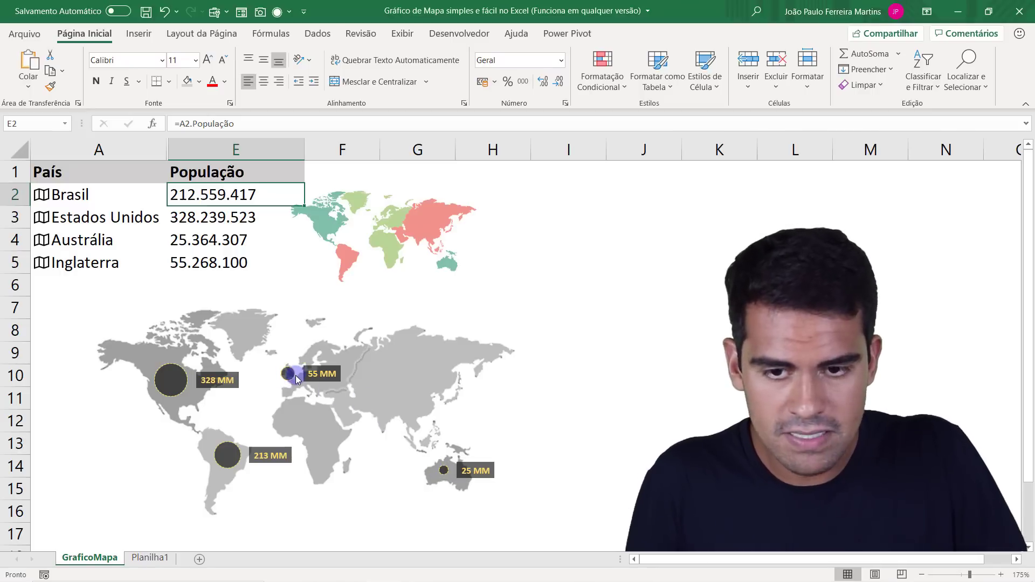
mouse_move(294, 379)
drag(161, 262, 209, 263)
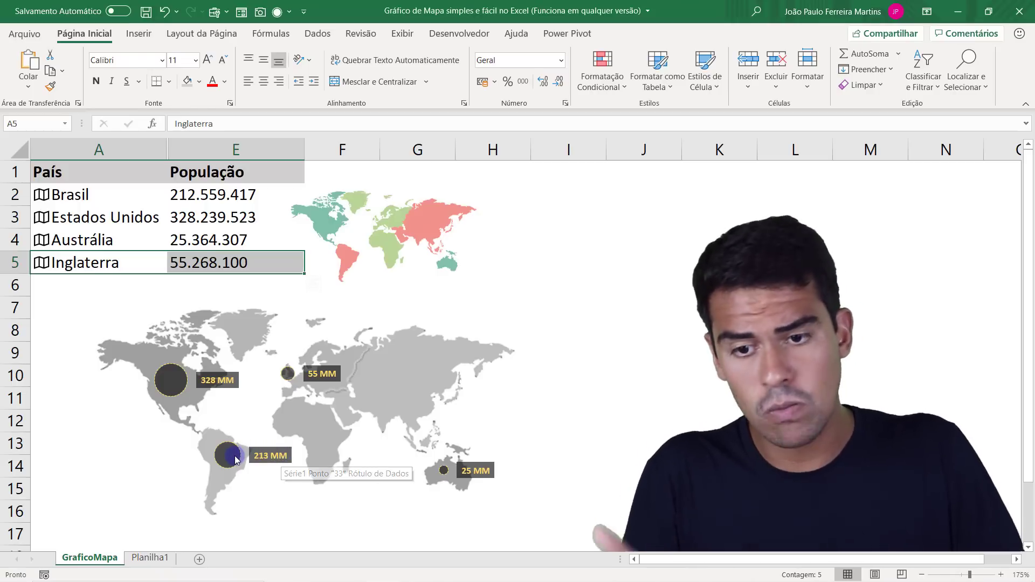
drag(115, 217, 196, 218)
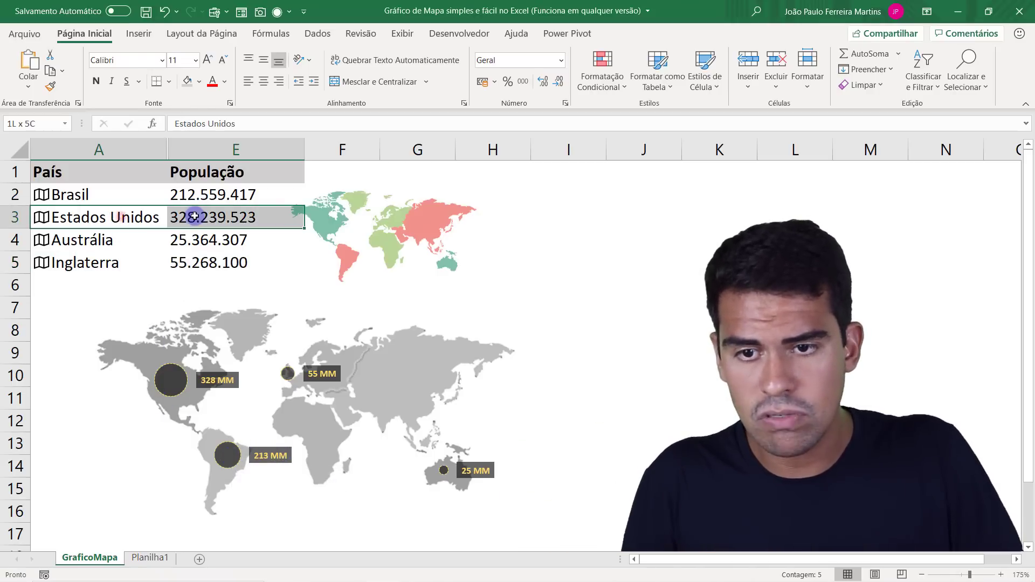
click(200, 219)
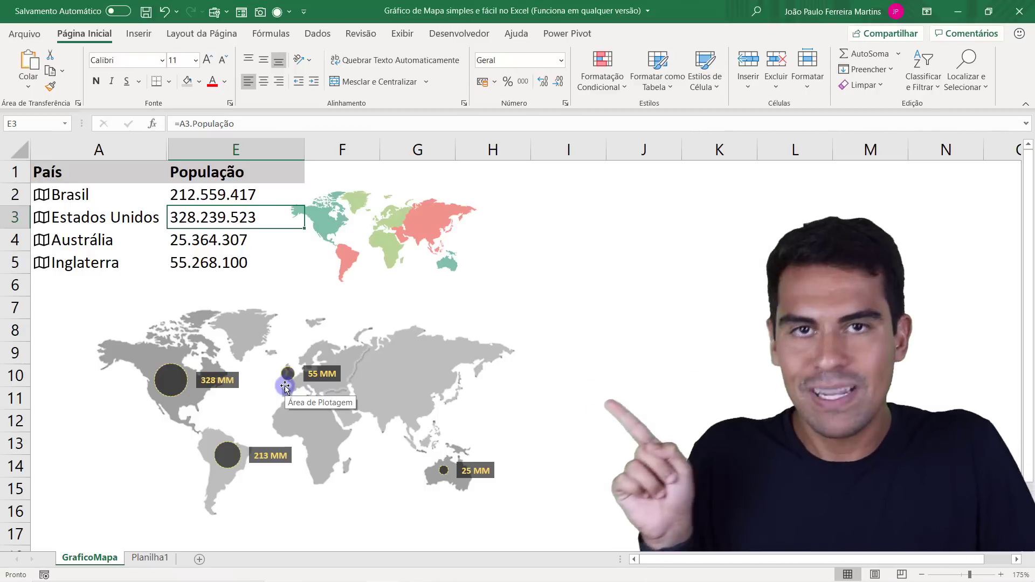
Move the small coloured world map picture farther from the population table on the GraficoMapa sheet.
click(139, 36)
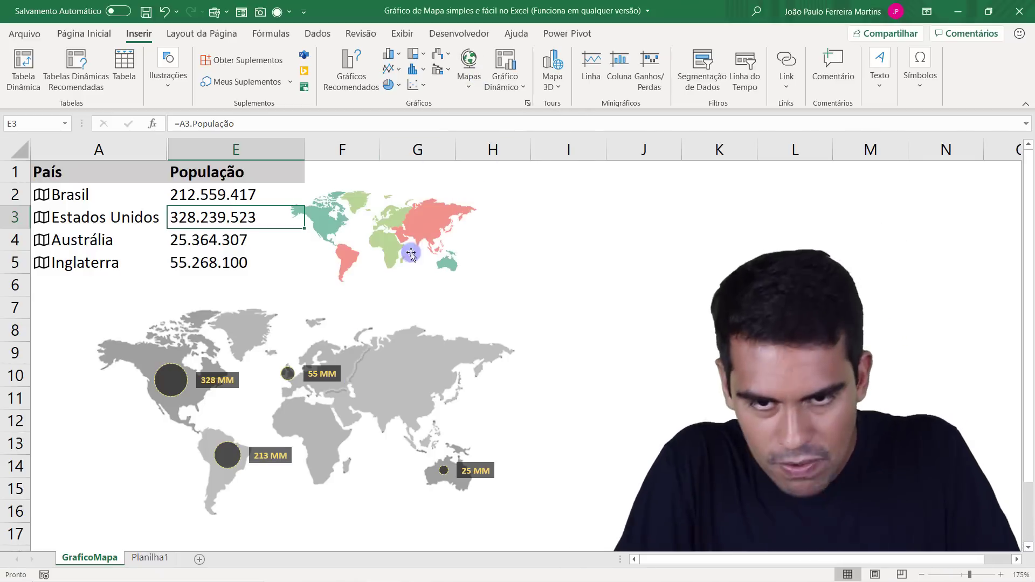
click(377, 223)
drag(392, 227, 437, 233)
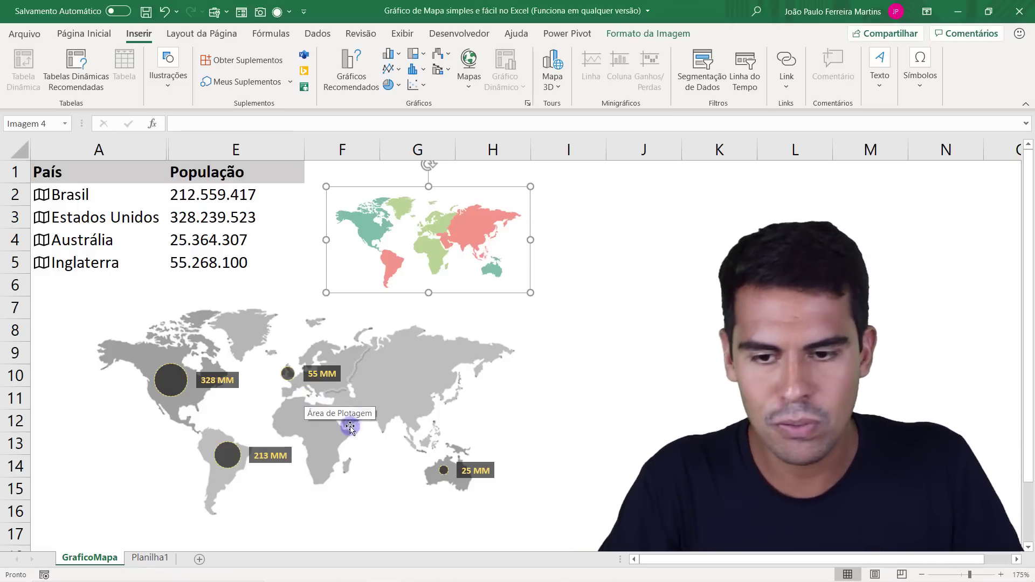
Hide the gridlines on the Planilha1 sheet and set its zoom to 140%.
click(149, 558)
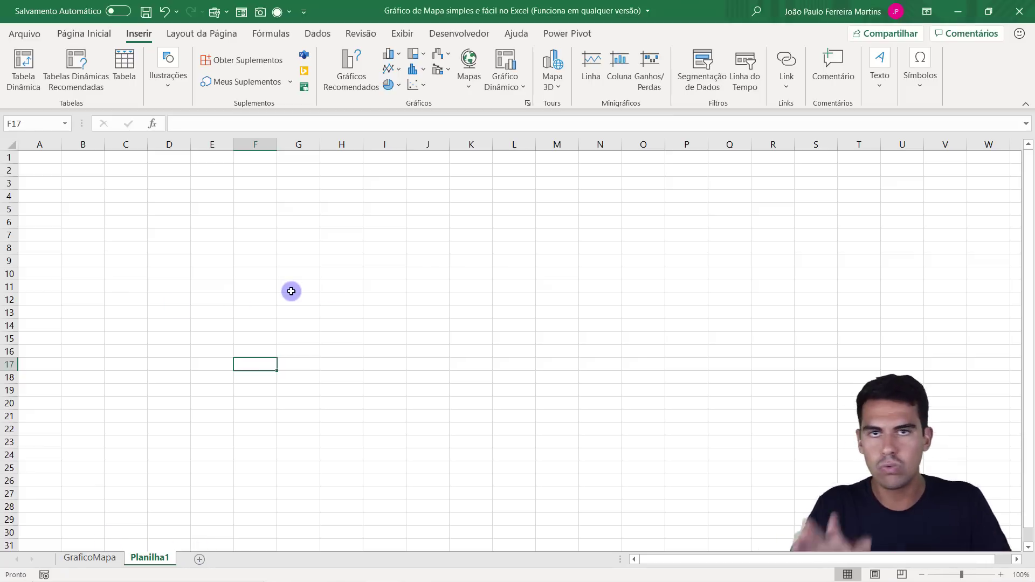
click(399, 36)
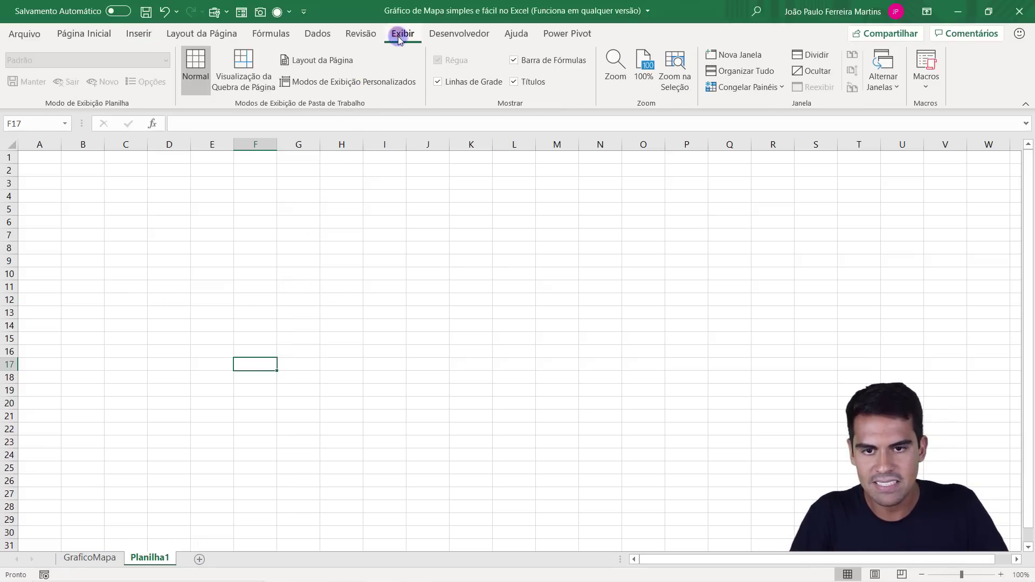
click(466, 86)
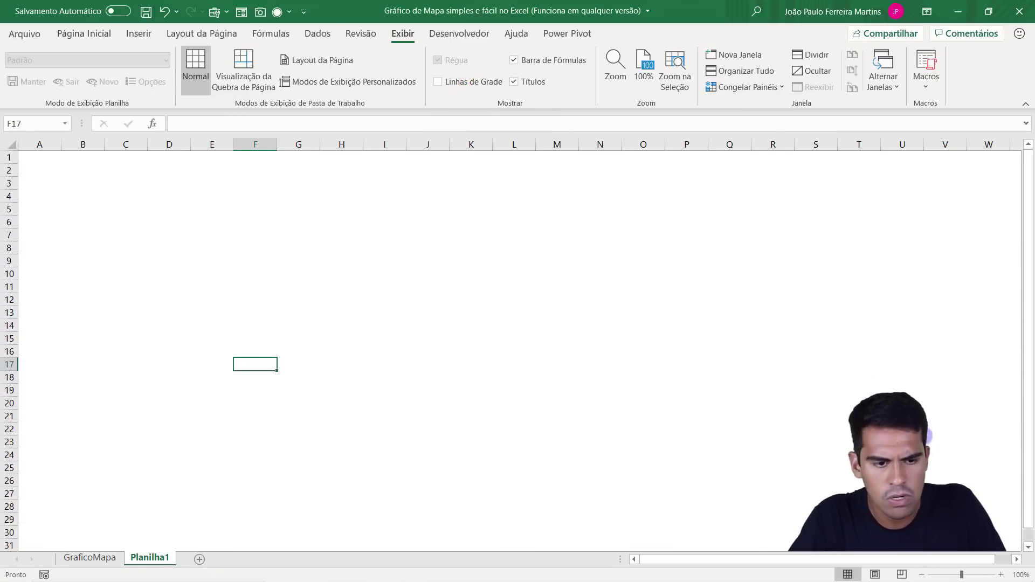
click(1001, 575)
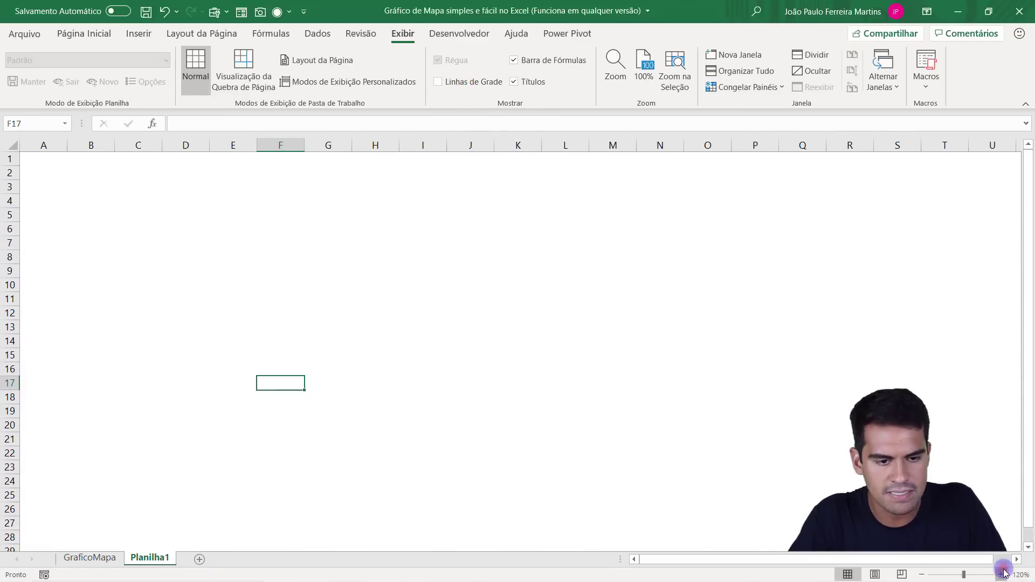
click(1001, 575)
click(1001, 575)
click(1001, 575)
click(132, 188)
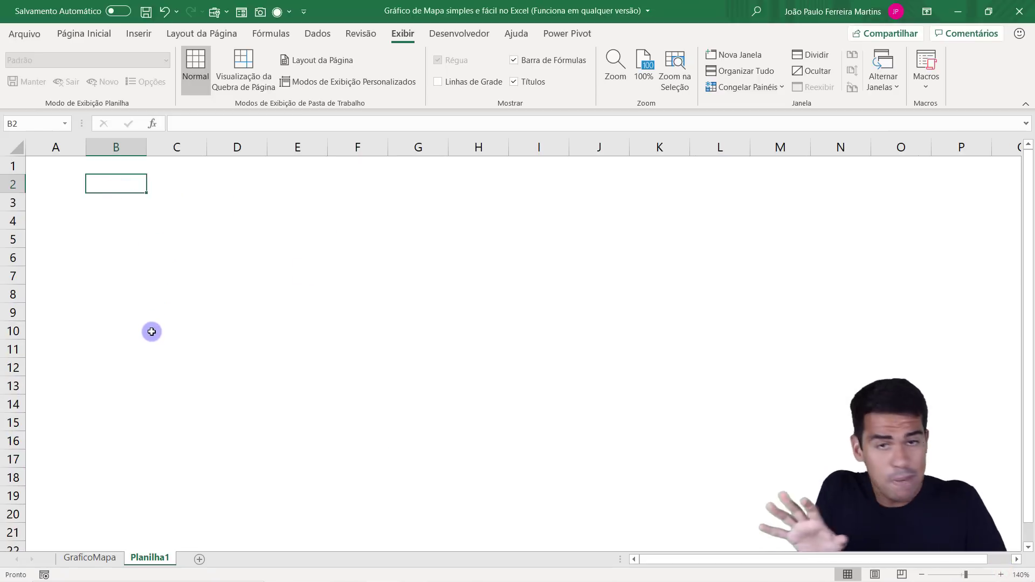
Check the list of countries in cells A2:A5 of the GraficoMapa sheet and return to Planilha1.
click(107, 561)
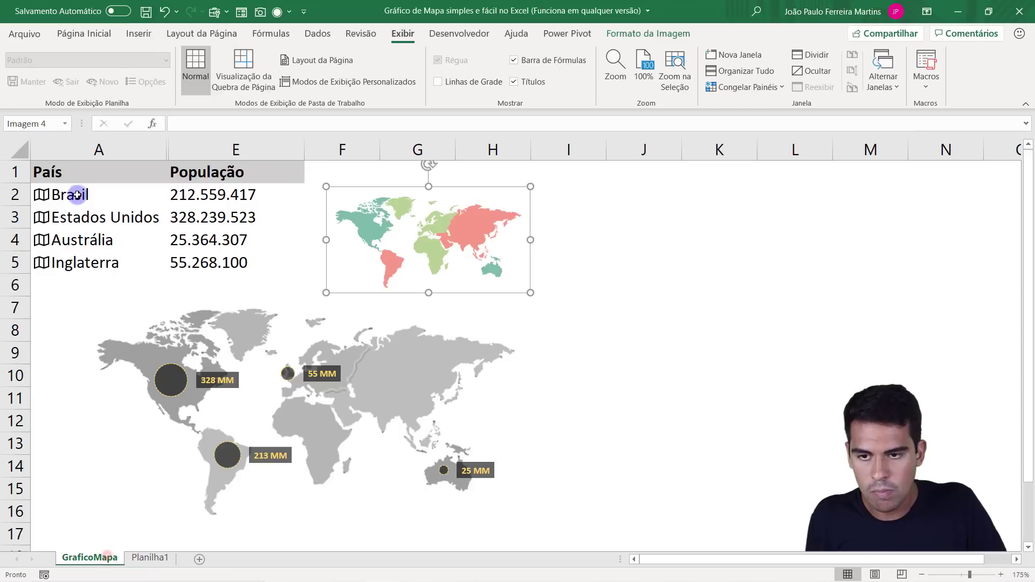
drag(75, 194, 81, 261)
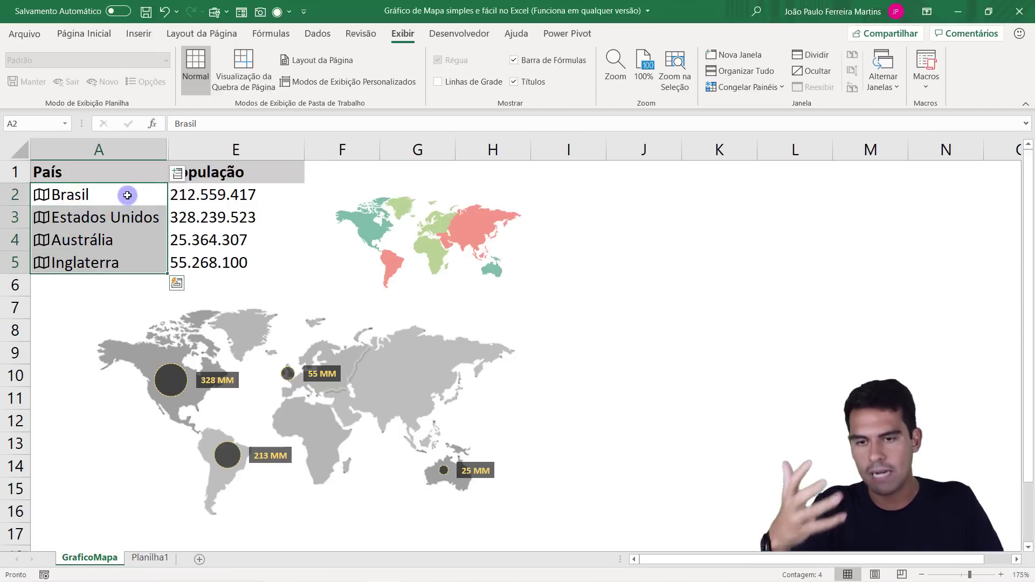
click(150, 558)
Widen columns A and B of Planilha1 equally to make room for the country table.
click(54, 148)
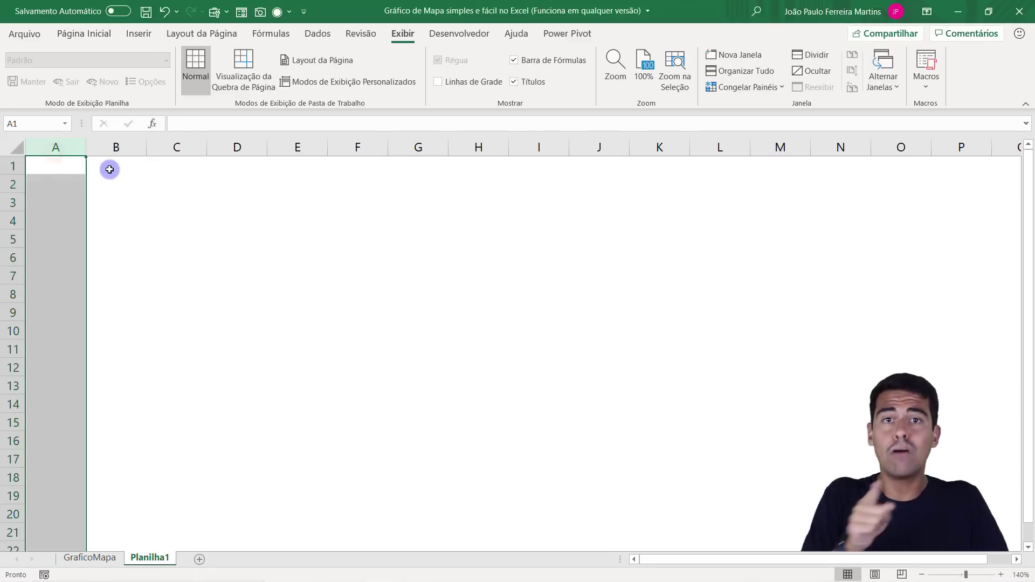
drag(111, 173, 105, 272)
click(63, 163)
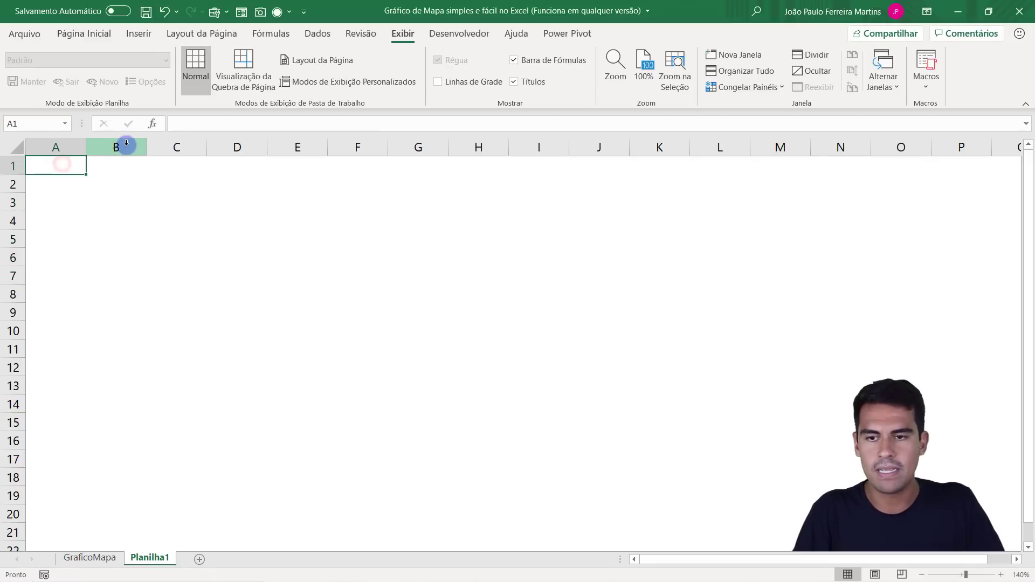
drag(125, 144, 60, 145)
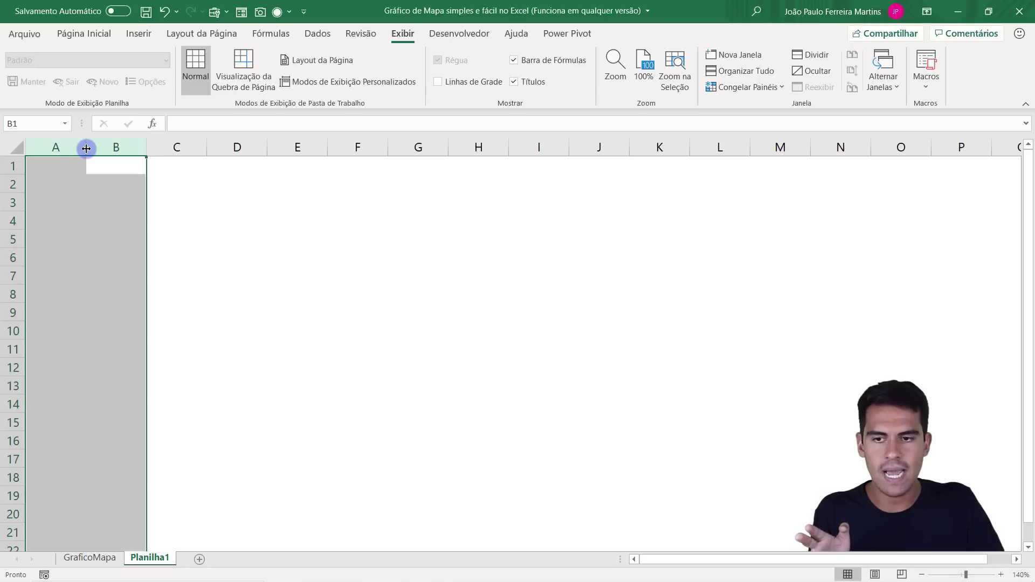
drag(86, 148, 129, 148)
Enter the table headers País in cell A1 and População in cell B1.
click(88, 164)
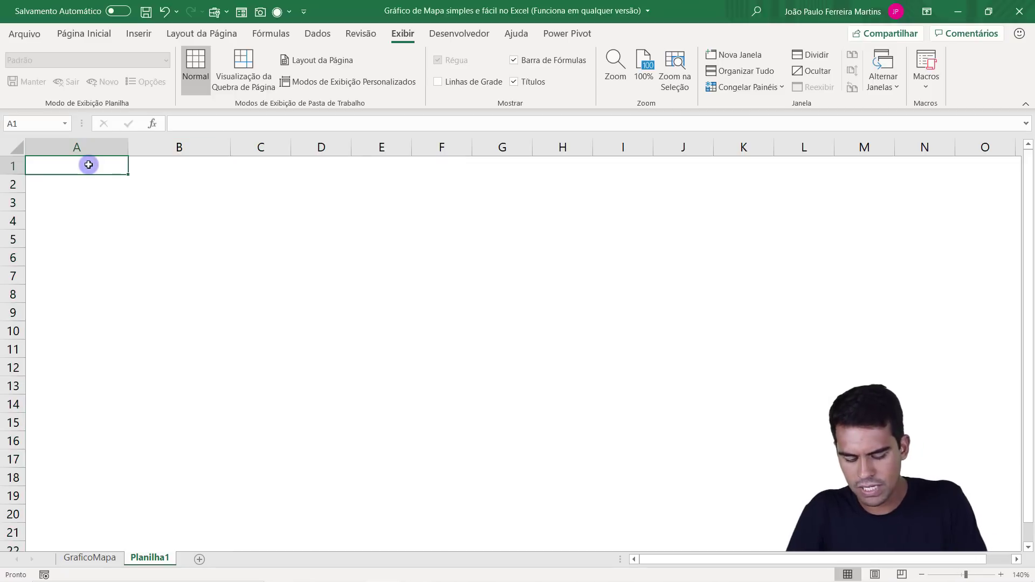
text(País)
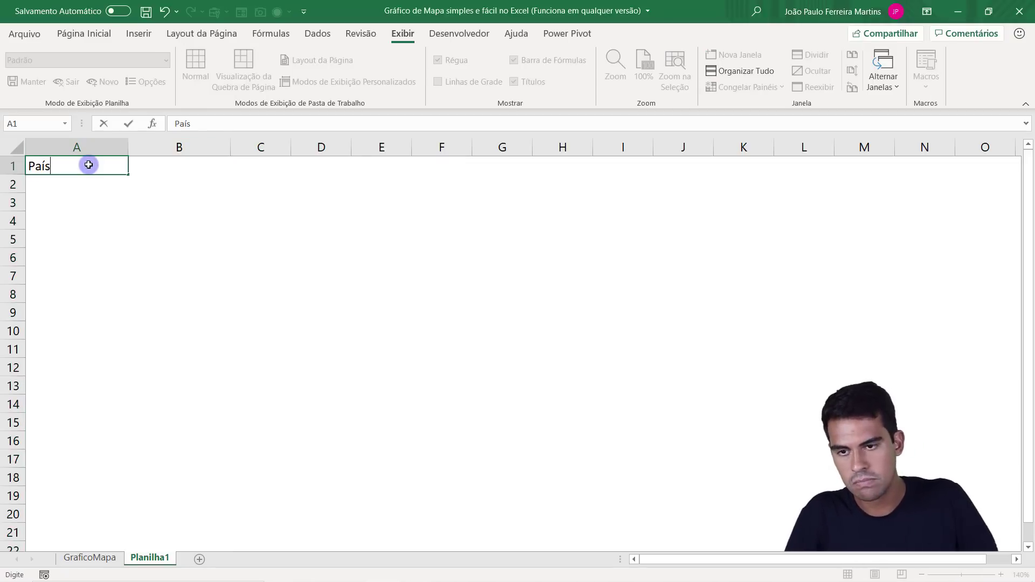
key(Tab)
text(P)
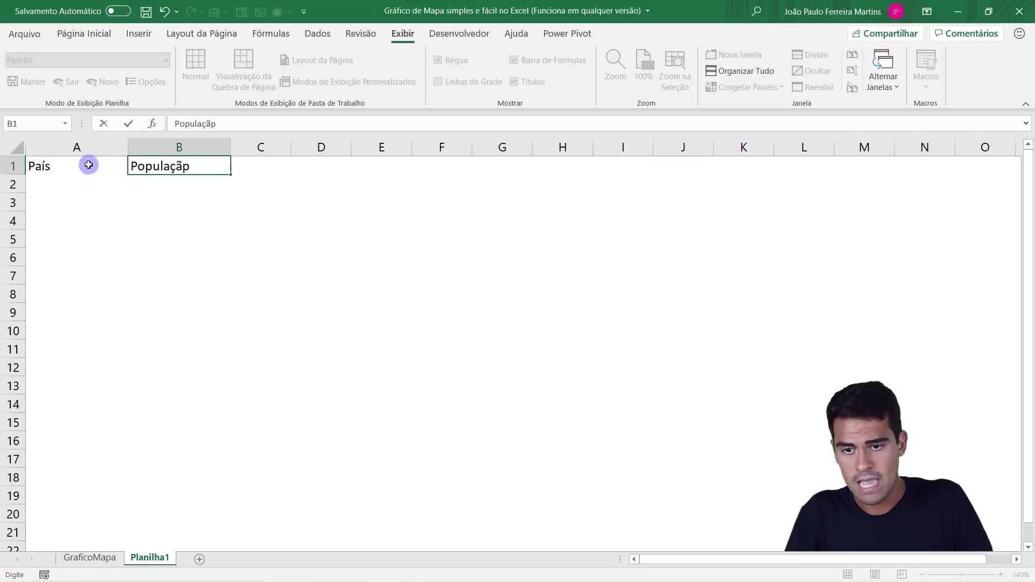
text(opulação)
key(Return)
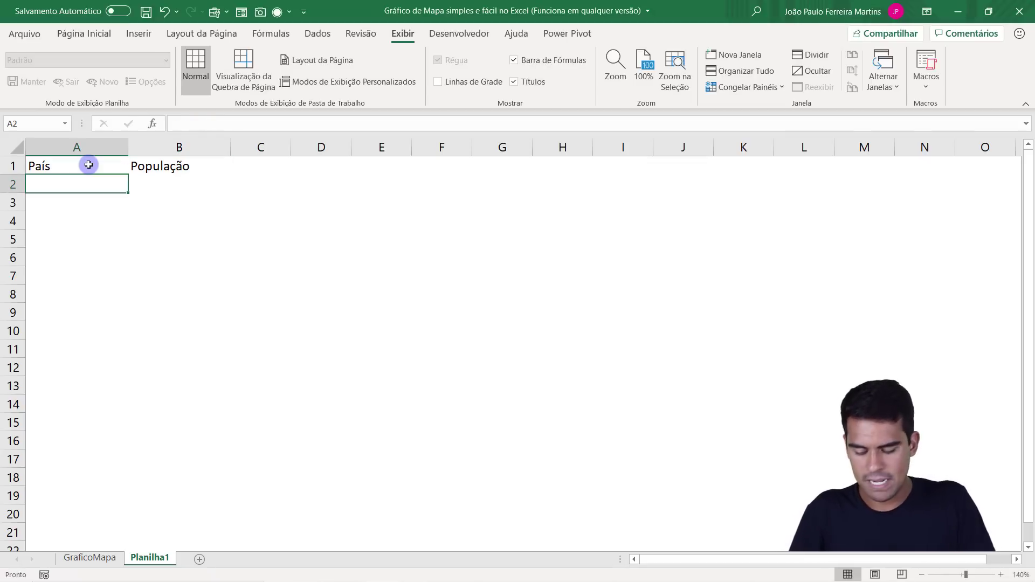
List the countries Brasil, Estados Unidos, Inglaterra and Austrália in cells A2 to A5.
text(Brasil)
key(Return)
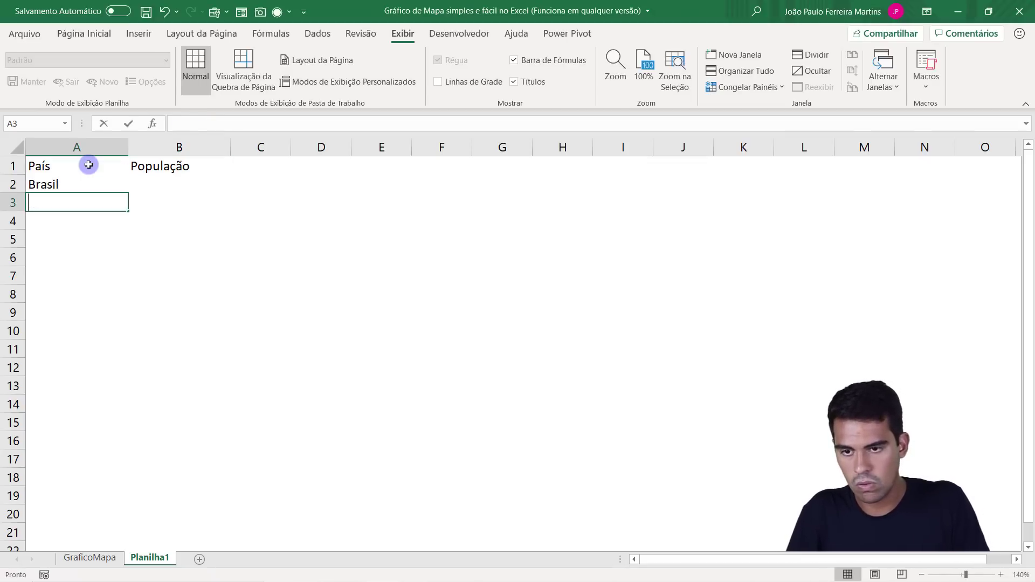
text(Estados Unidos)
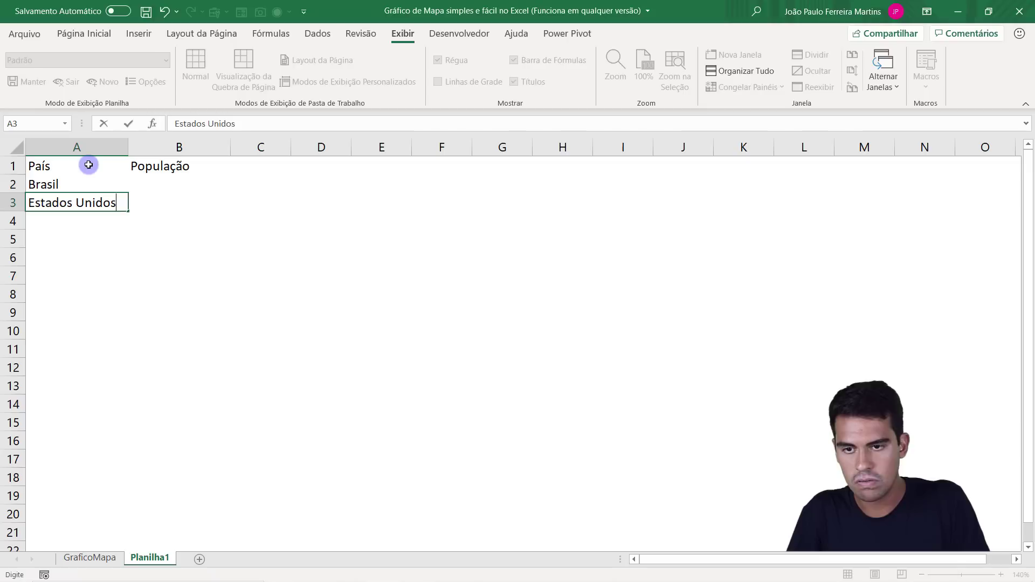
key(Return)
text(Ingl)
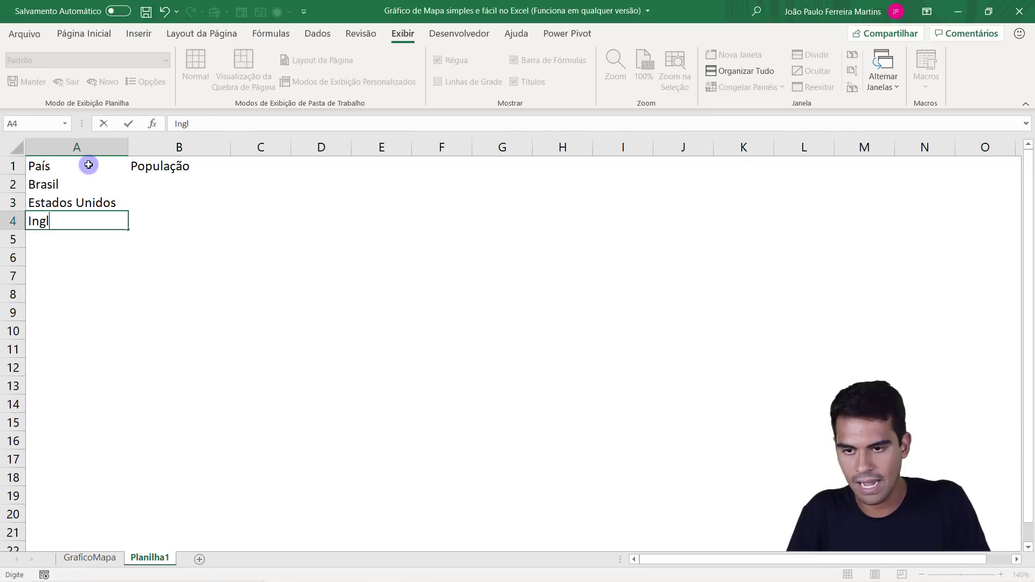
text(aterra)
key(Return)
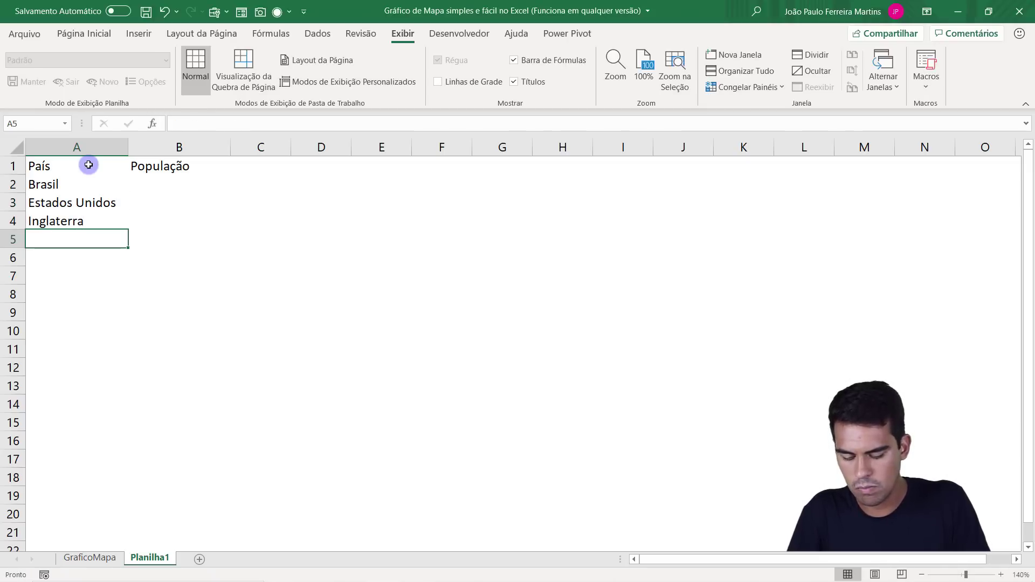
text(A)
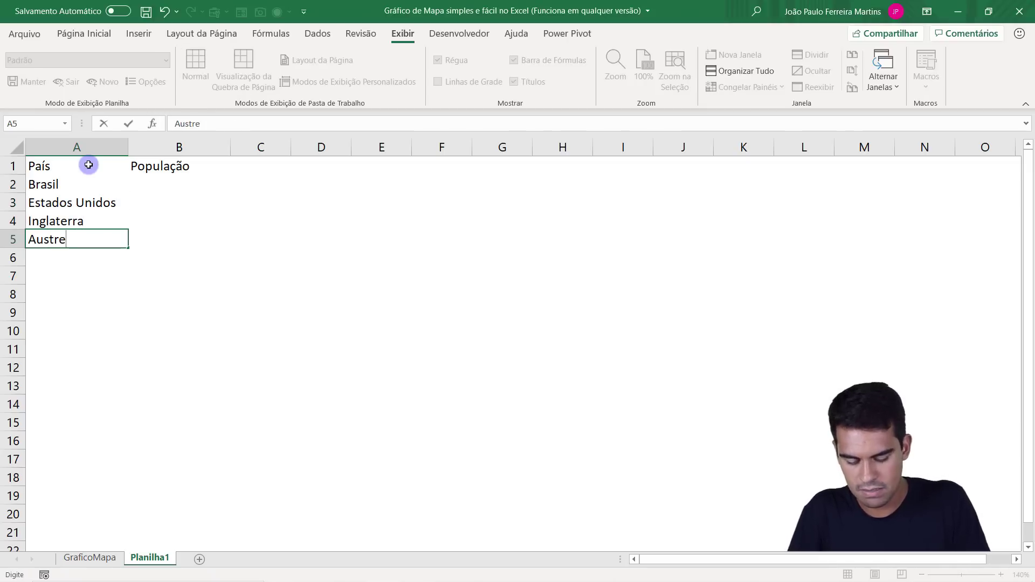
text(ustrál)
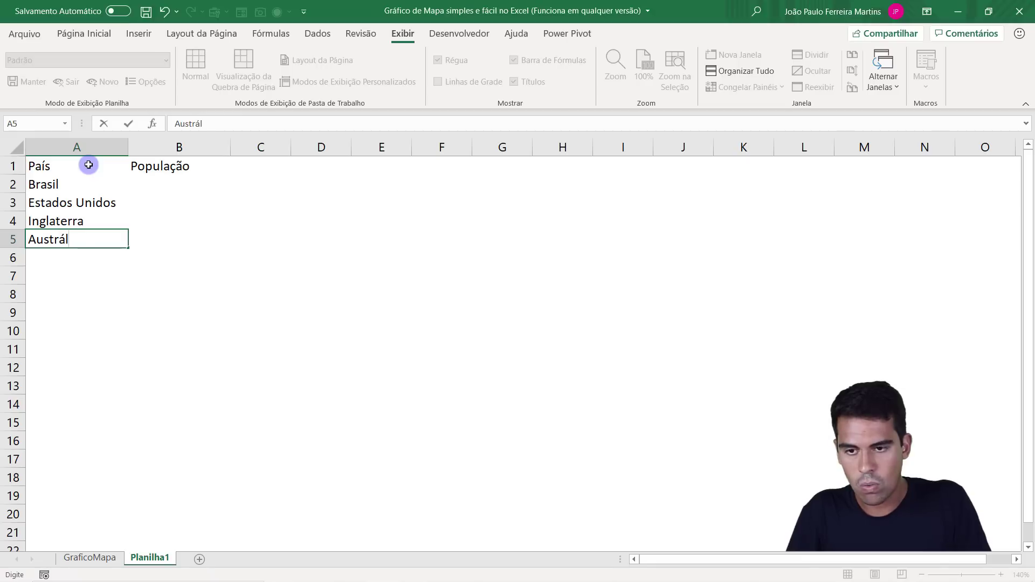
text(ia)
key(Return)
Convert the four country names in A2:A5 to the Geografia data type.
drag(94, 189, 89, 240)
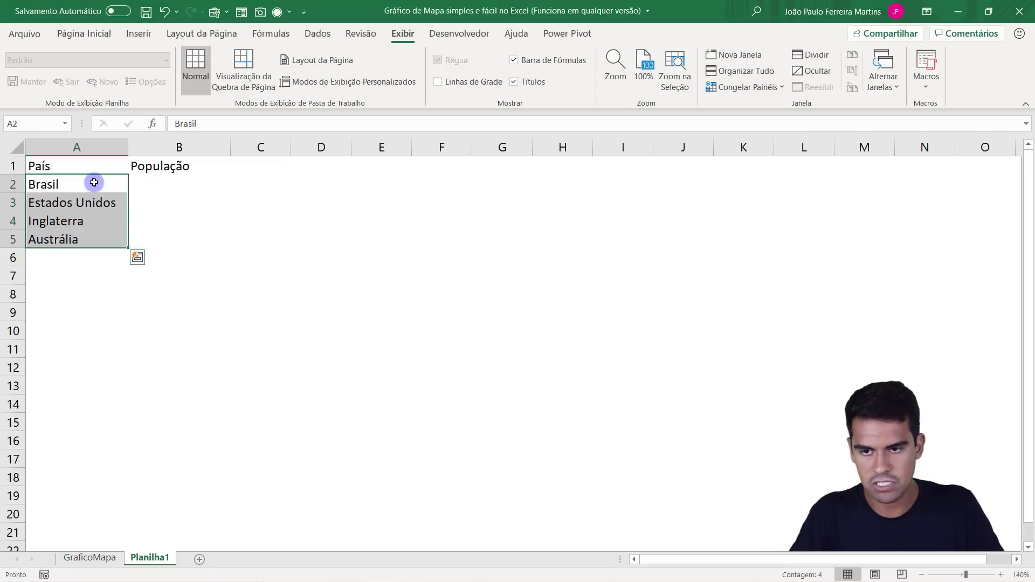
drag(94, 183, 96, 232)
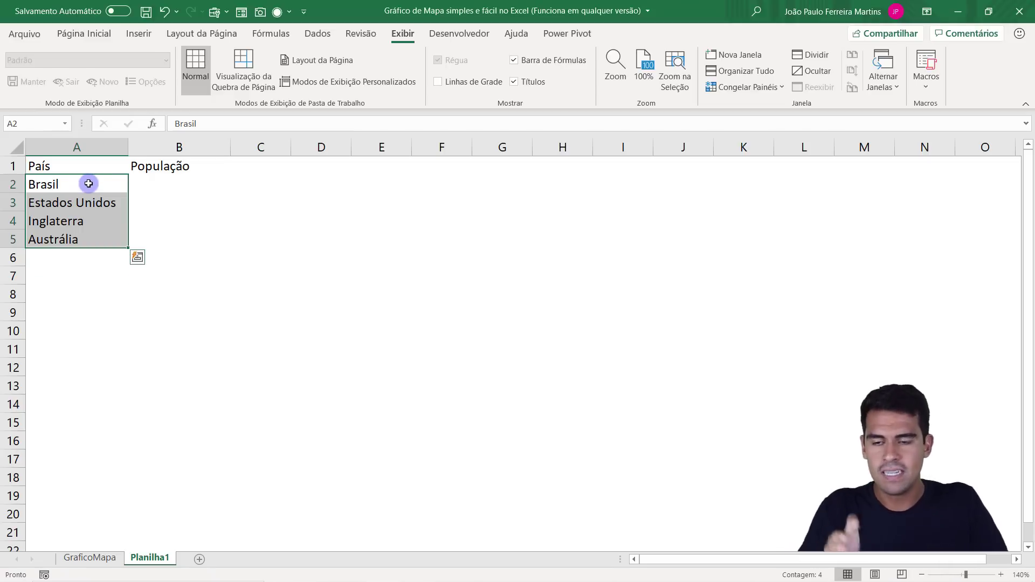
drag(88, 184, 66, 232)
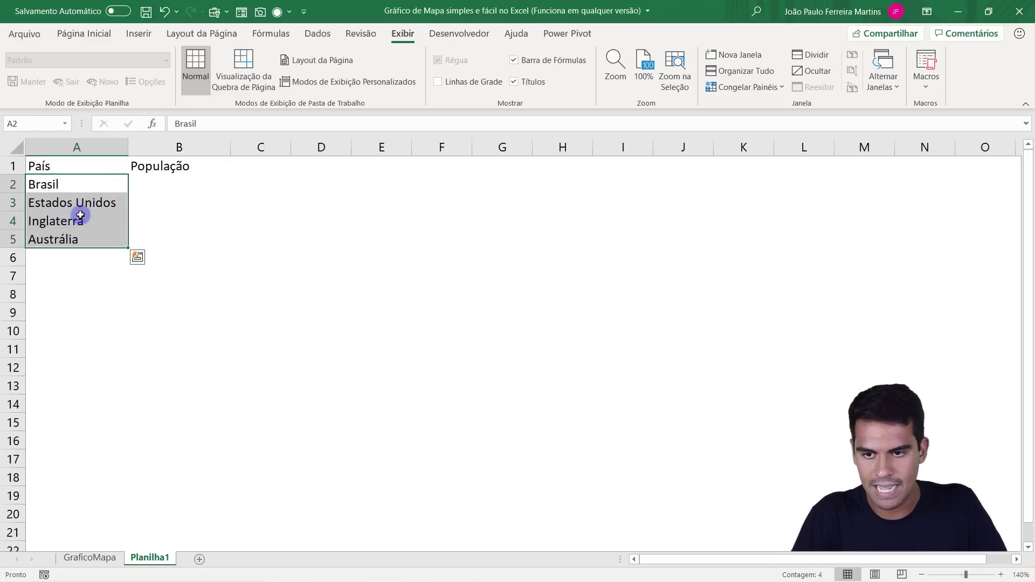
click(316, 35)
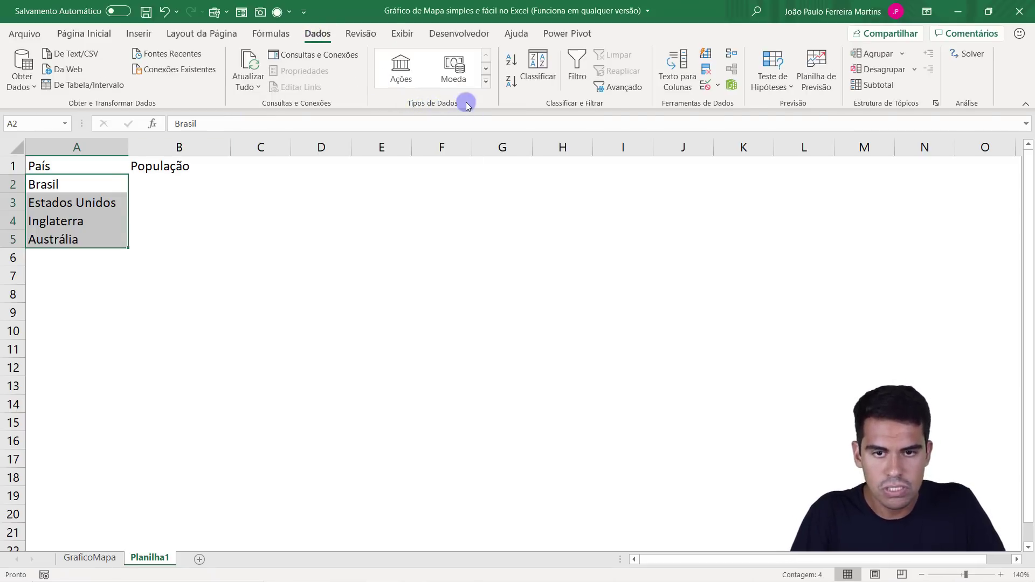
click(486, 84)
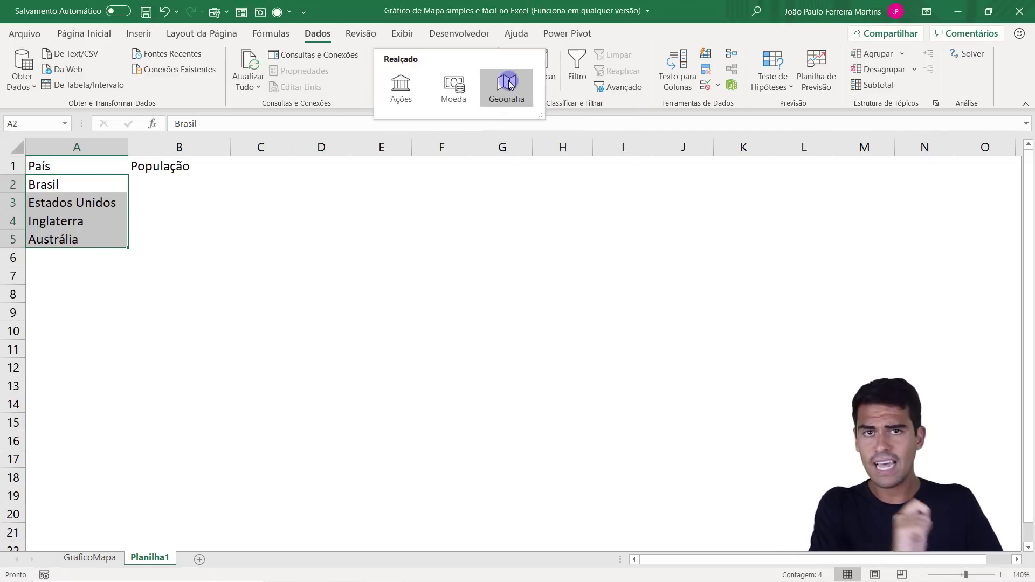
click(509, 84)
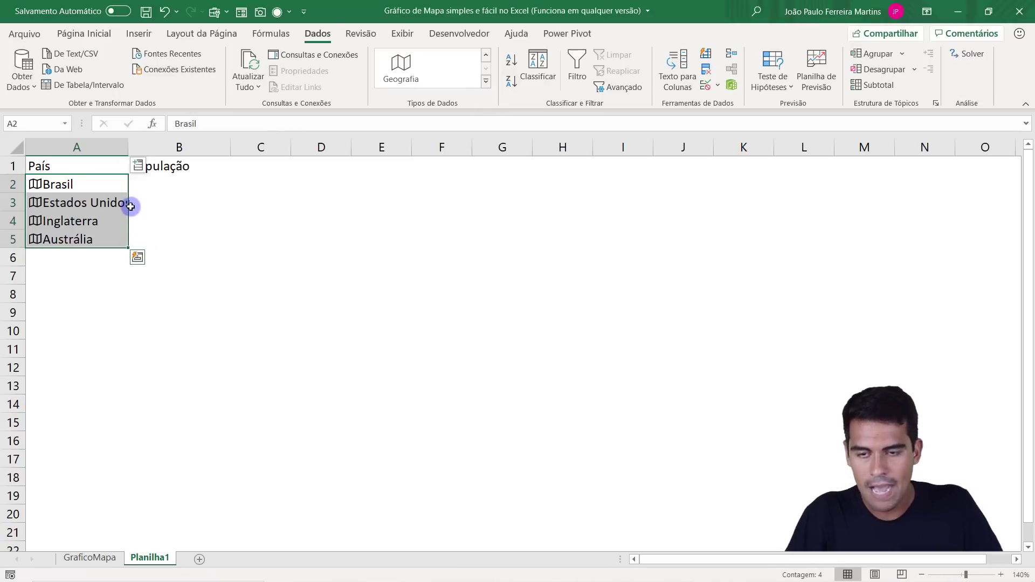
Extract the Imagem field of the countries in A2:A5 into B2:B5 as a trial, and clear those cells.
click(138, 165)
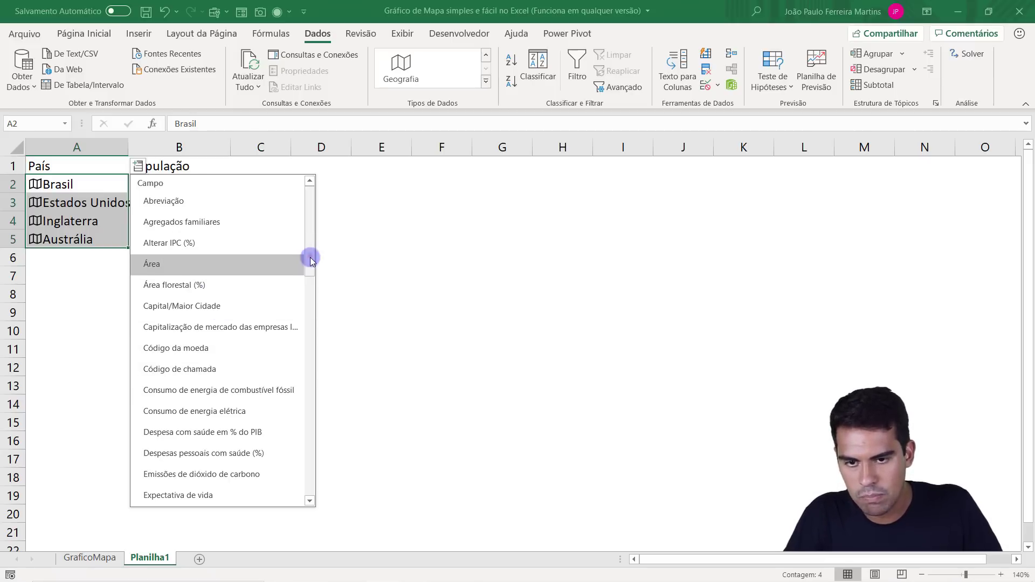
drag(310, 256, 308, 313)
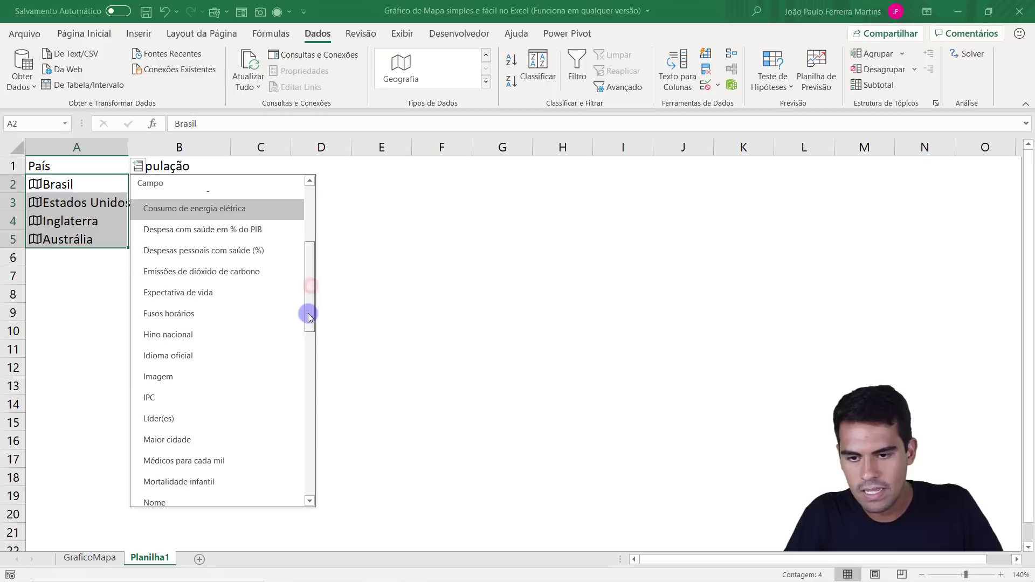
click(199, 377)
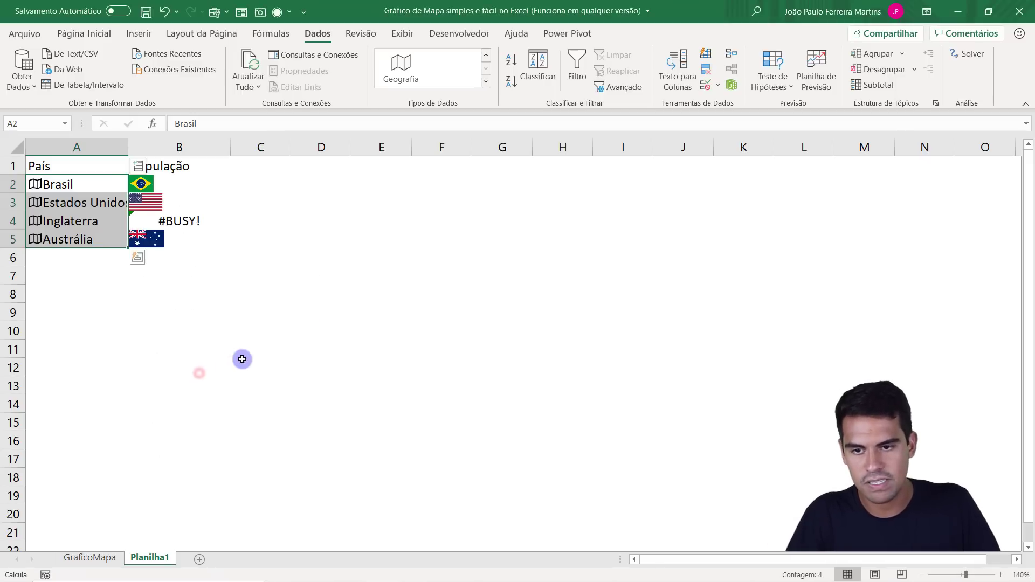
click(167, 184)
click(179, 202)
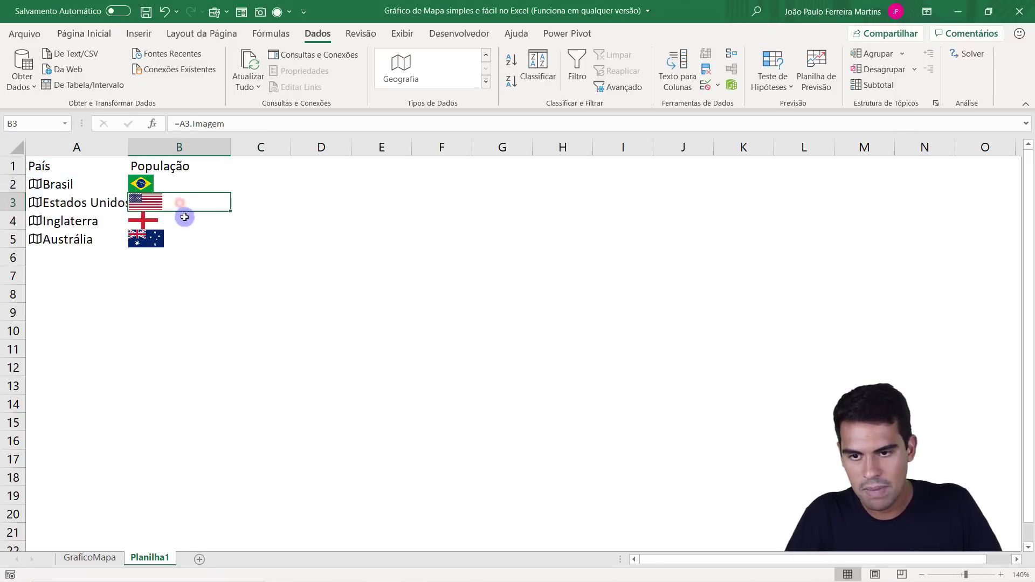
click(184, 216)
click(191, 249)
drag(185, 187, 186, 240)
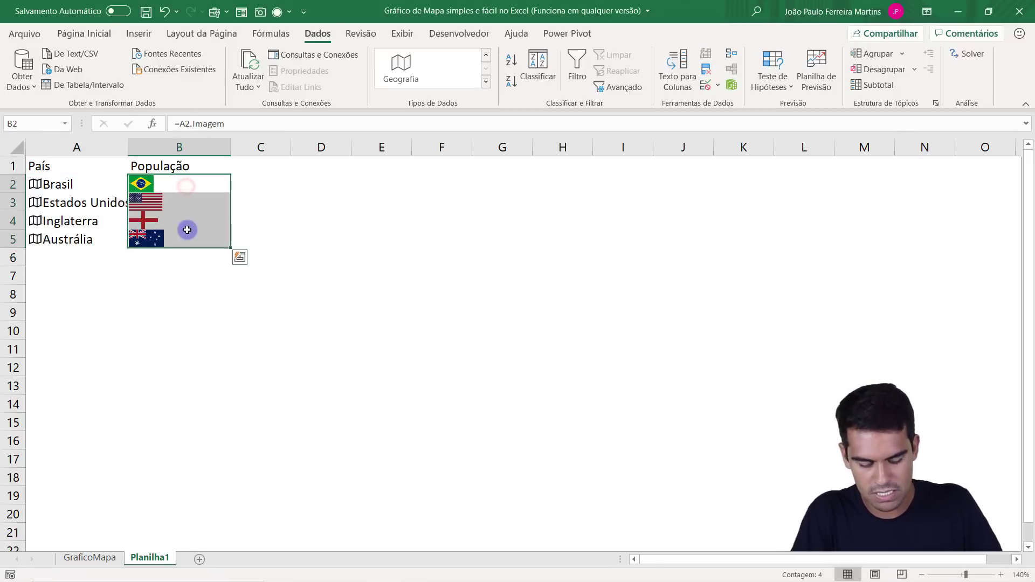
key(Delete)
Try the Líder(es) field for the countries in A2:A5, check its formulas in column B, and clear B2:B5.
click(108, 166)
drag(107, 184, 106, 231)
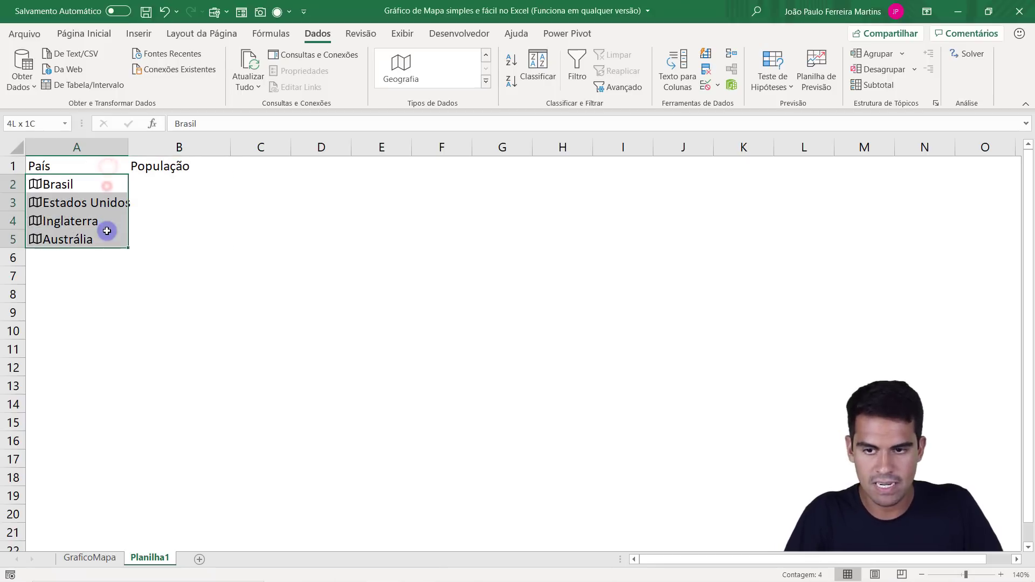
click(138, 165)
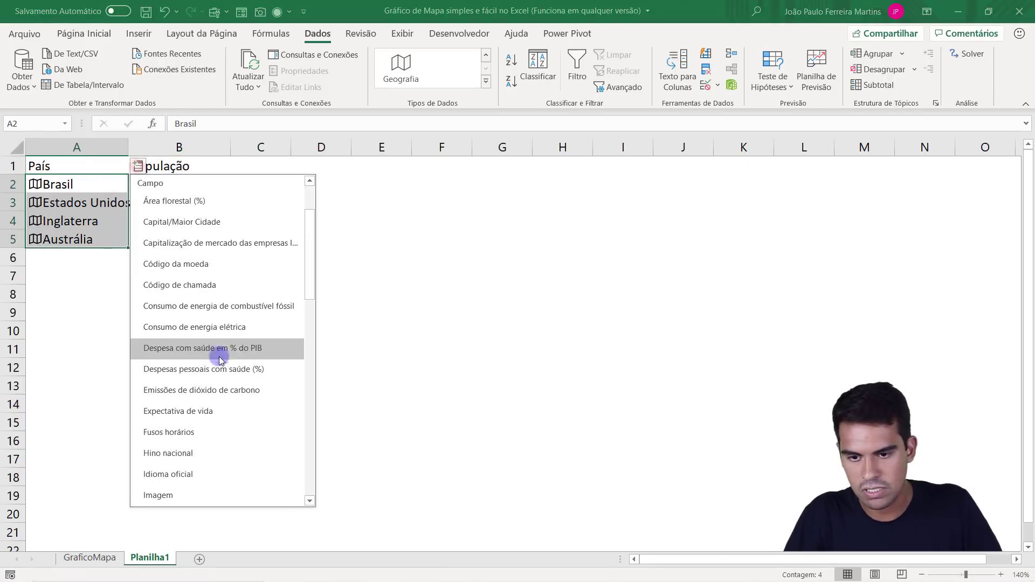
drag(309, 280, 302, 331)
click(211, 355)
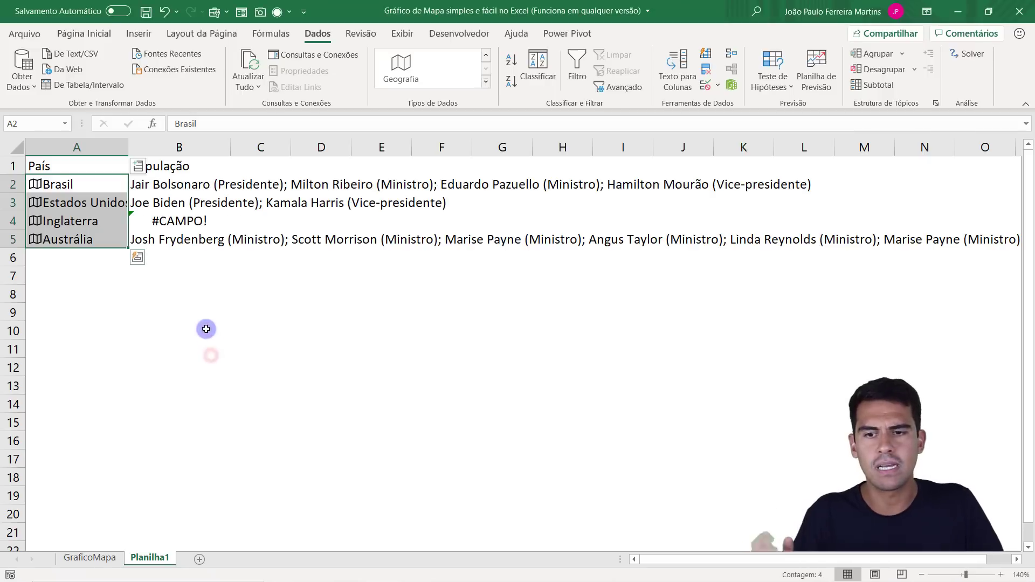
click(194, 299)
click(172, 183)
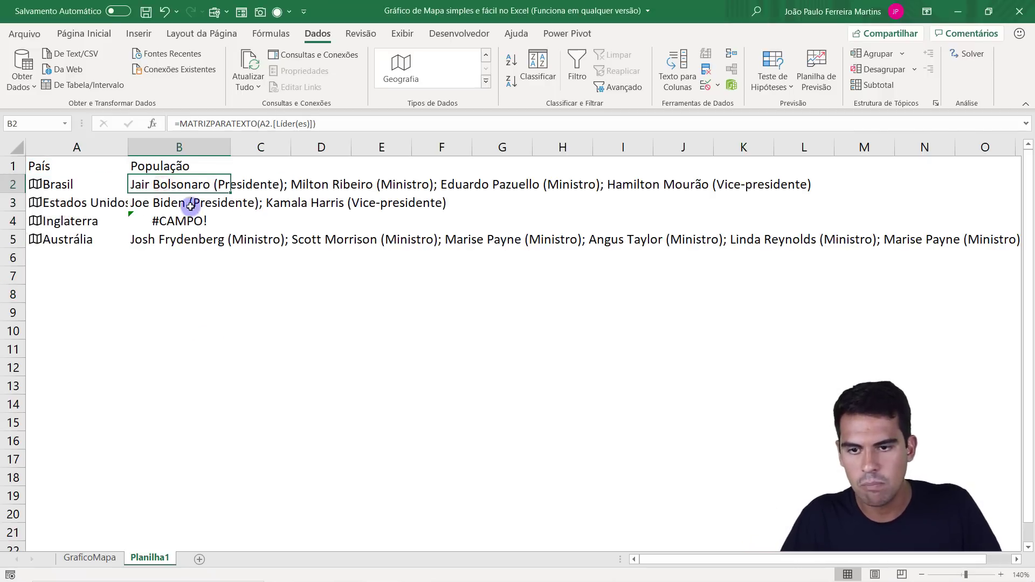
click(177, 204)
click(169, 239)
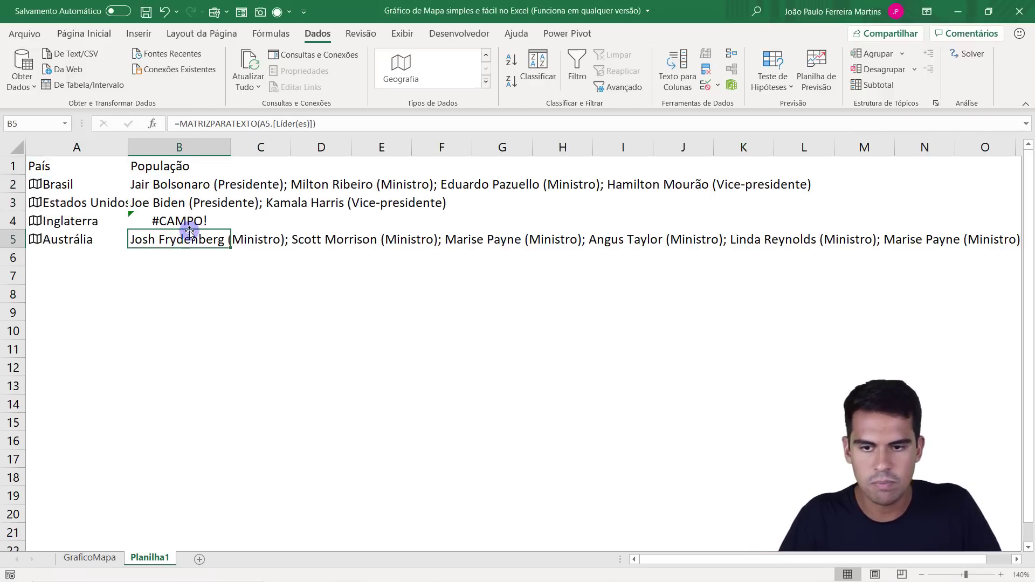
click(182, 222)
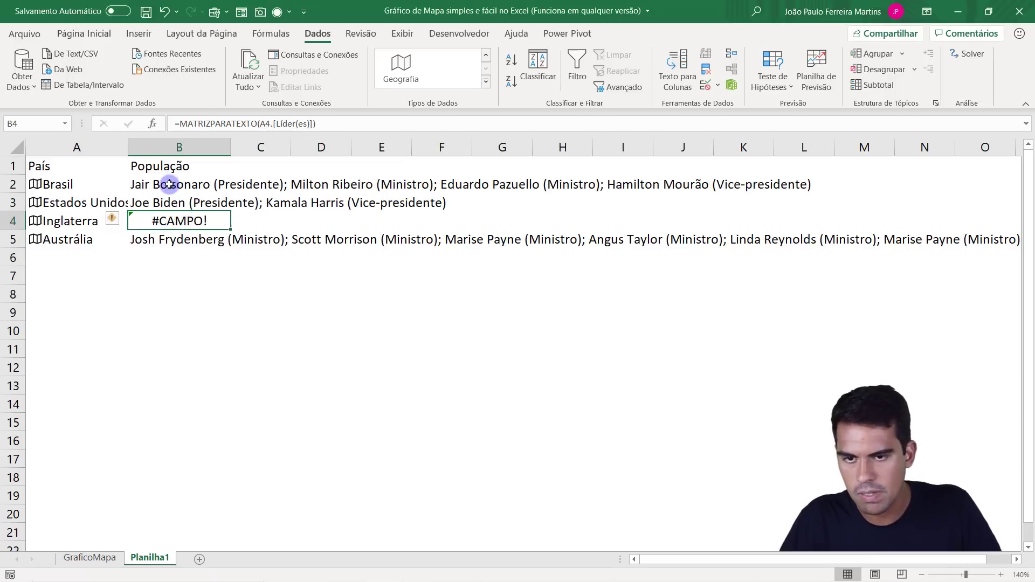
drag(167, 185, 157, 240)
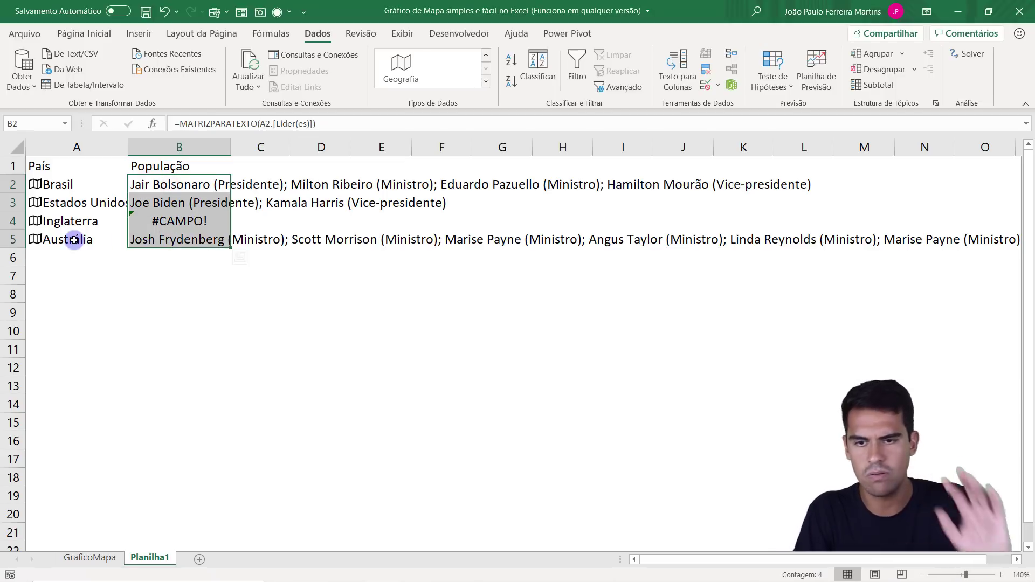
key(Delete)
Try the Maior cidade field for the four countries, look through the cities in column B, and delete them.
drag(62, 184, 69, 244)
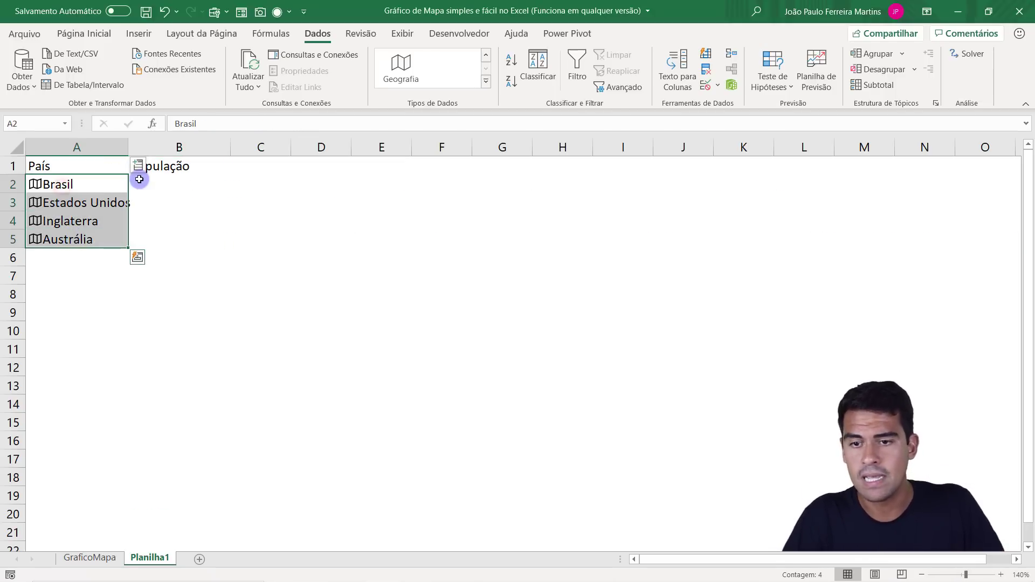
click(139, 166)
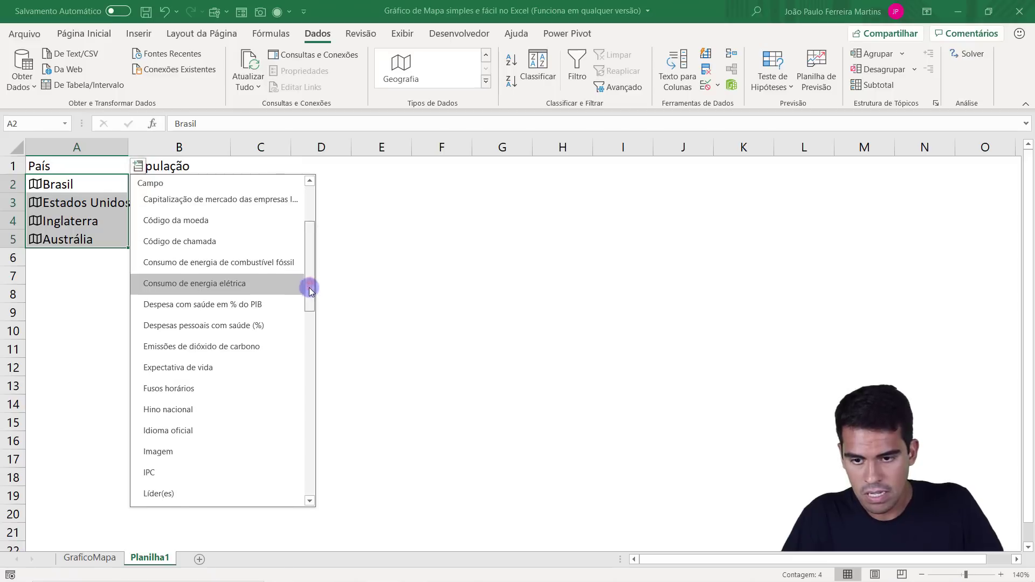
drag(311, 291, 301, 323)
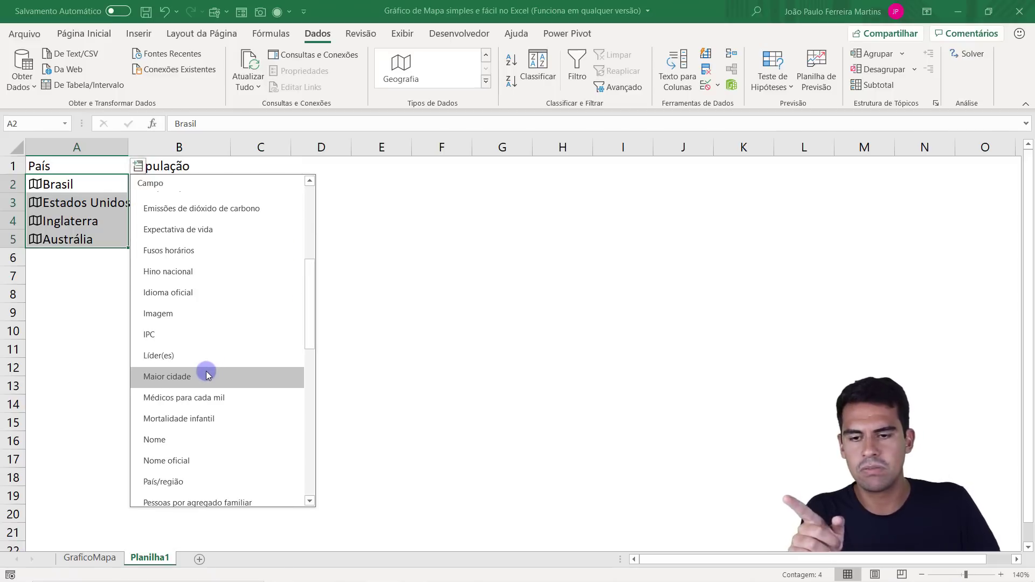
click(207, 376)
click(194, 185)
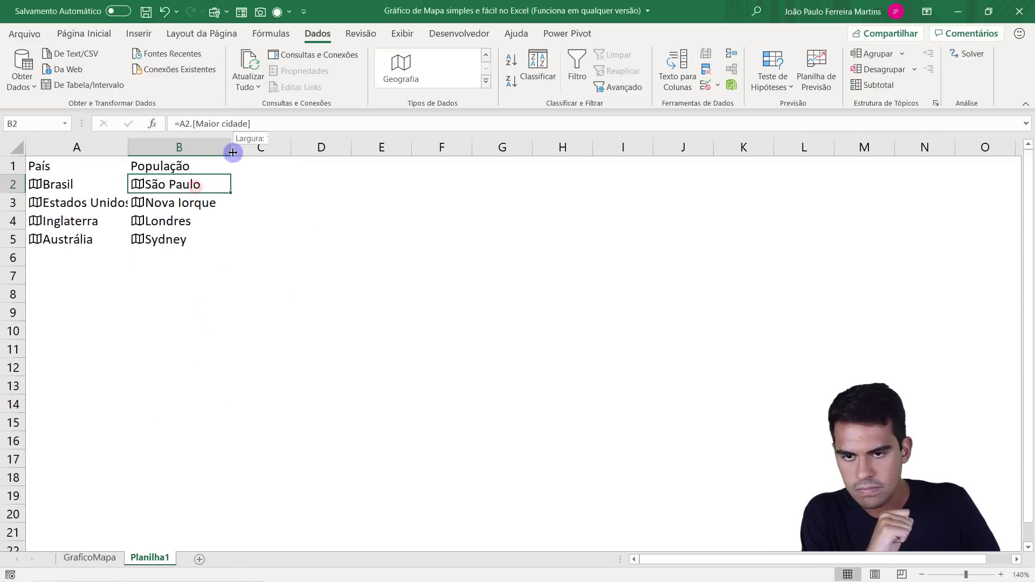
click(222, 202)
click(221, 222)
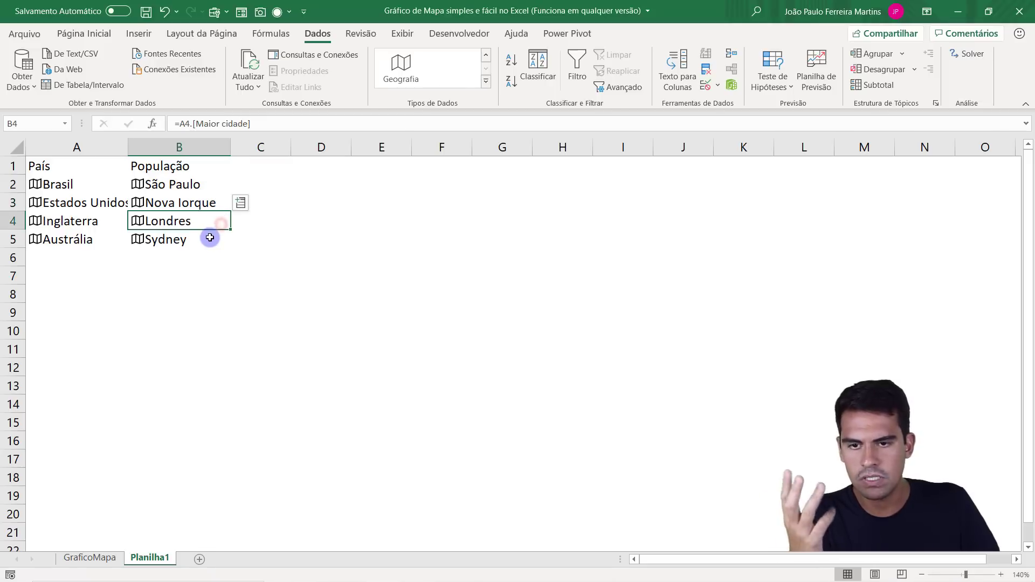
click(209, 235)
drag(204, 186, 202, 236)
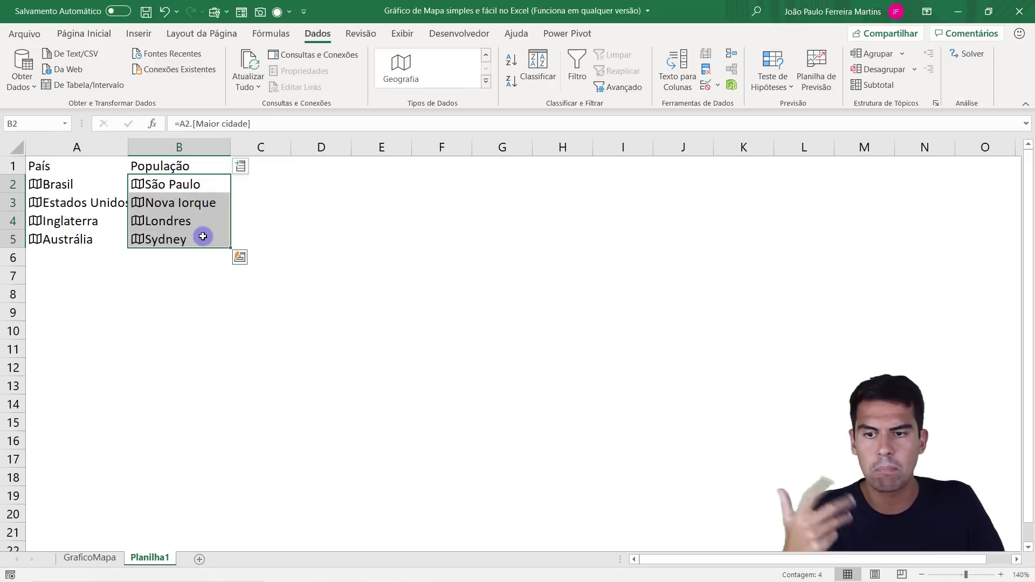
key(Delete)
Extract the População field of the countries in A2:A5 into B2:B5 and check the resulting cells.
drag(110, 185, 104, 238)
click(138, 167)
drag(307, 252, 305, 337)
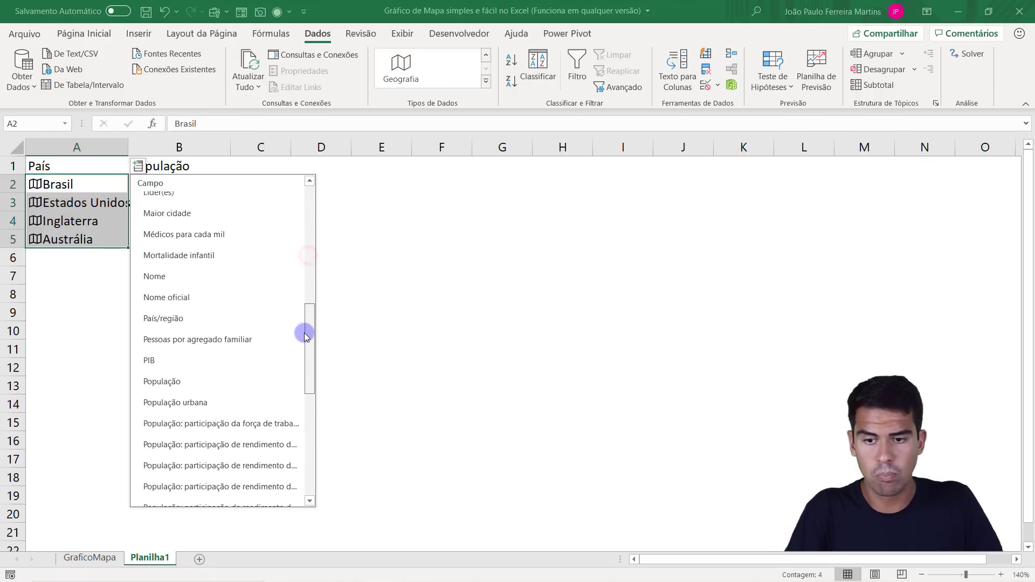
click(178, 383)
click(190, 185)
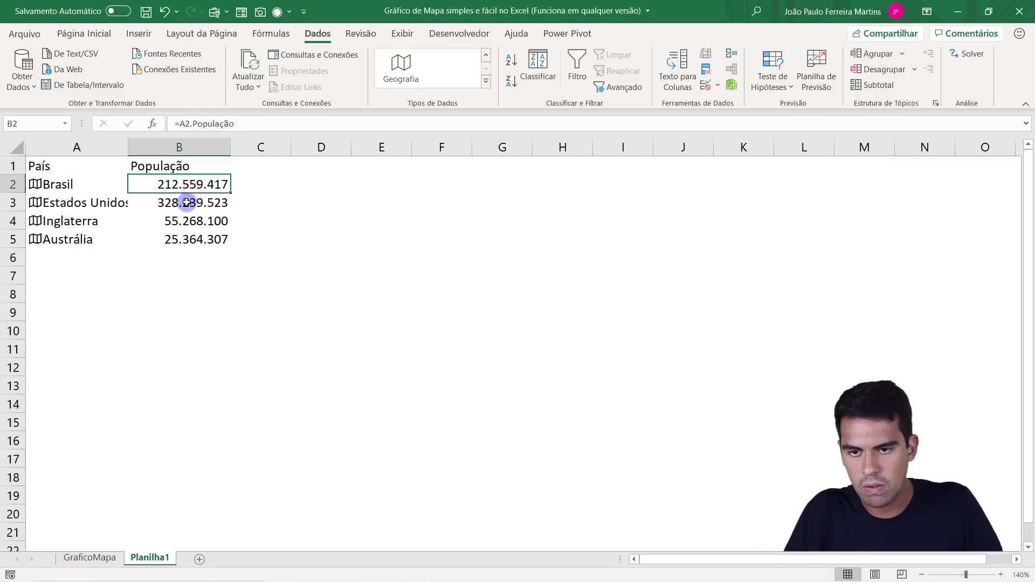
click(186, 203)
click(201, 222)
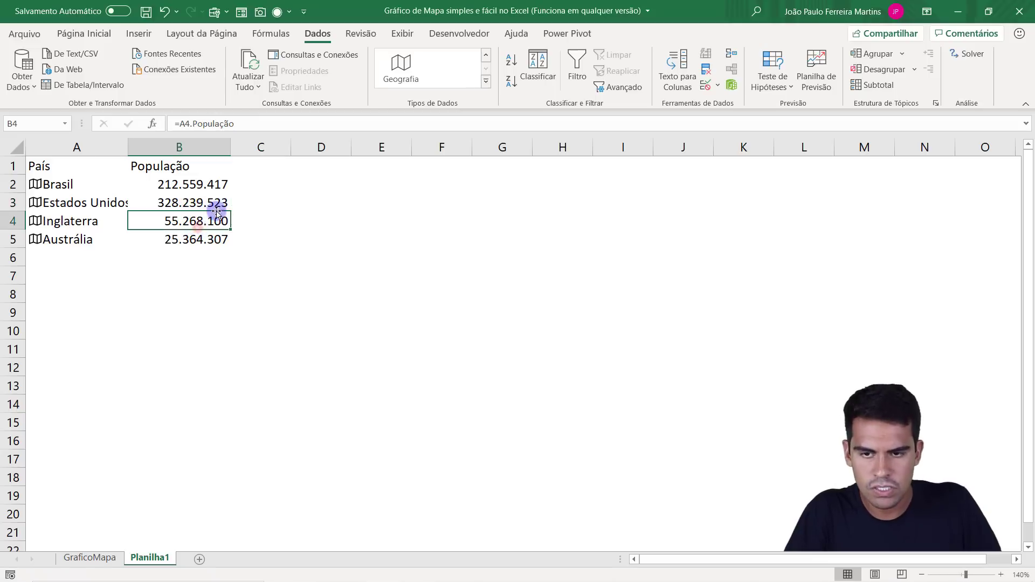
click(203, 238)
Left-align the population values in B2:B5 and widen column A to fit the country names.
drag(205, 184, 197, 238)
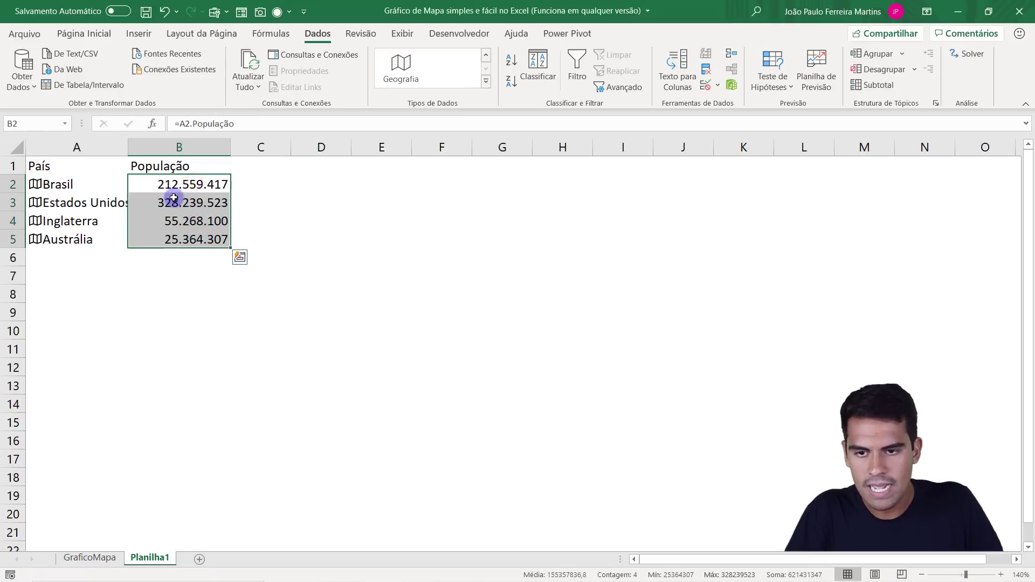
click(85, 33)
click(248, 82)
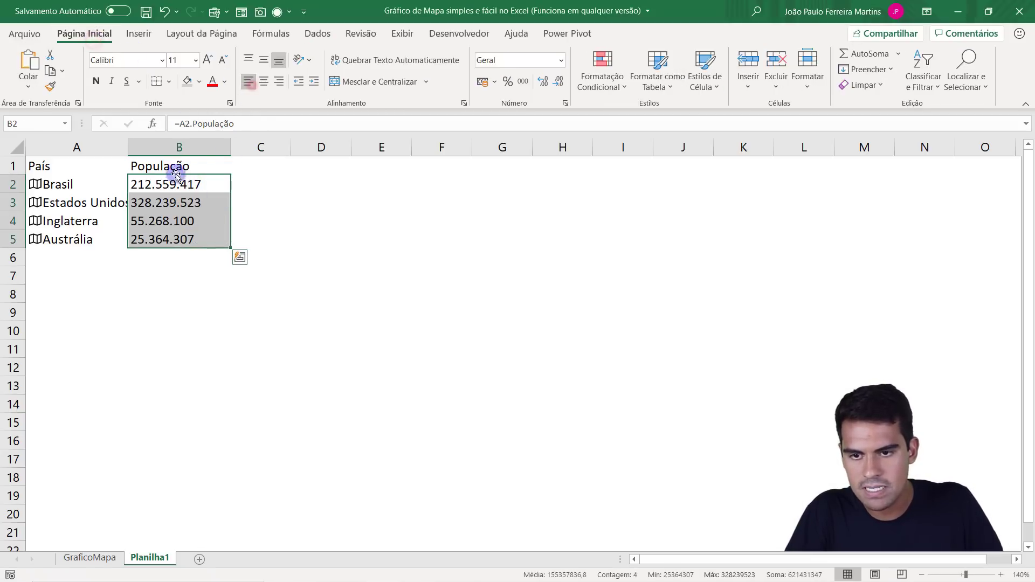
drag(131, 149, 153, 149)
click(197, 201)
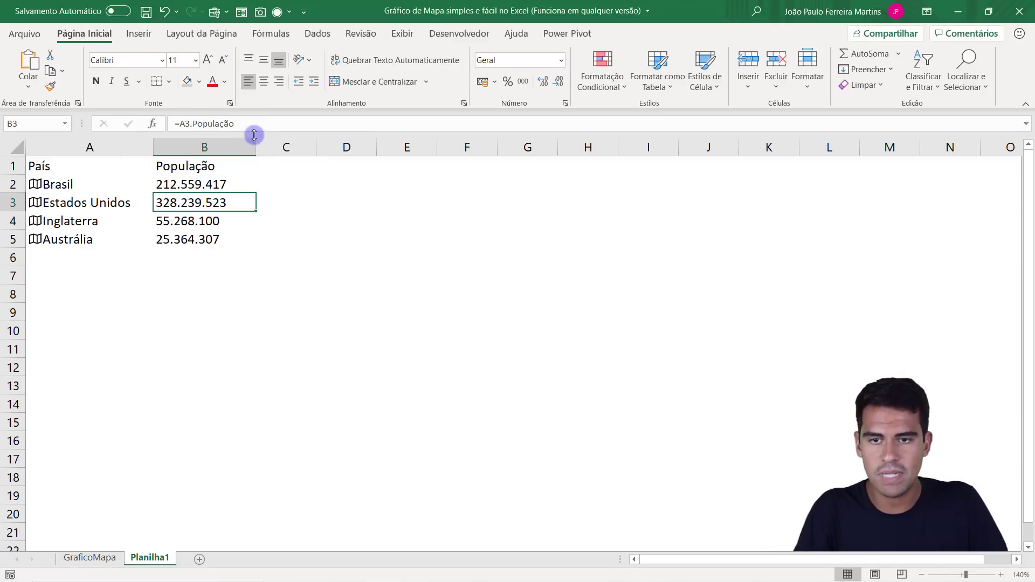
click(319, 37)
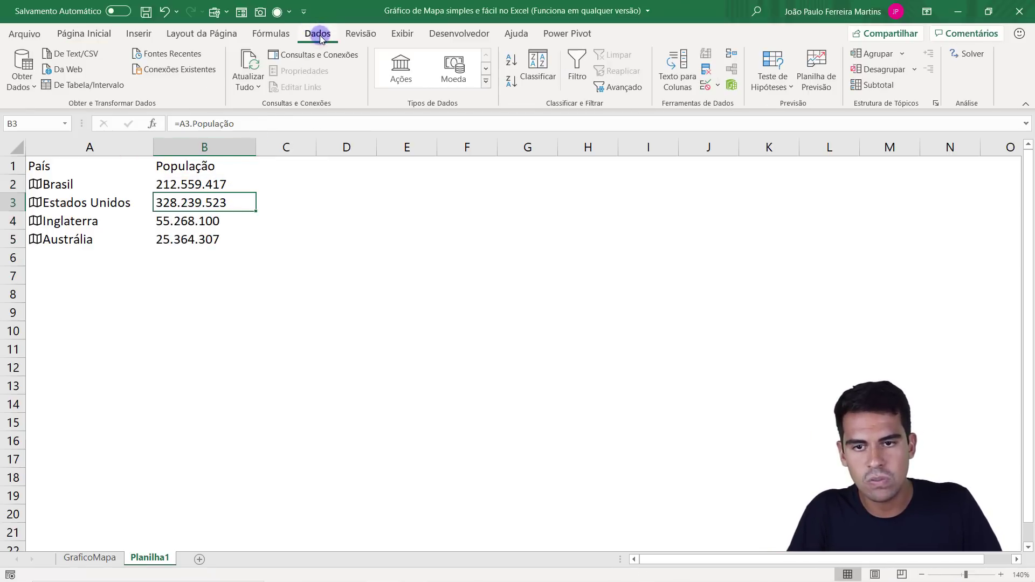
click(485, 82)
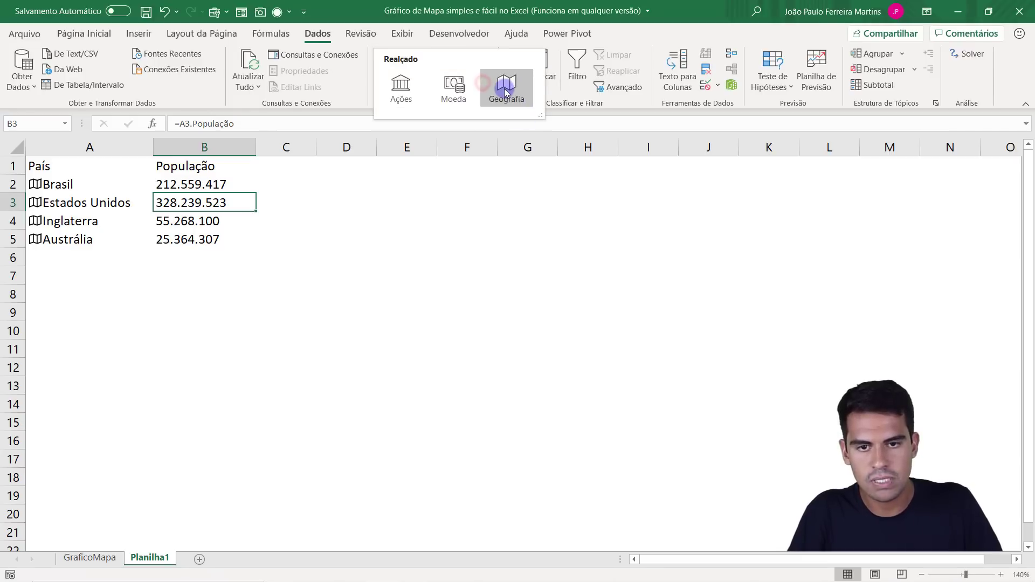
click(125, 195)
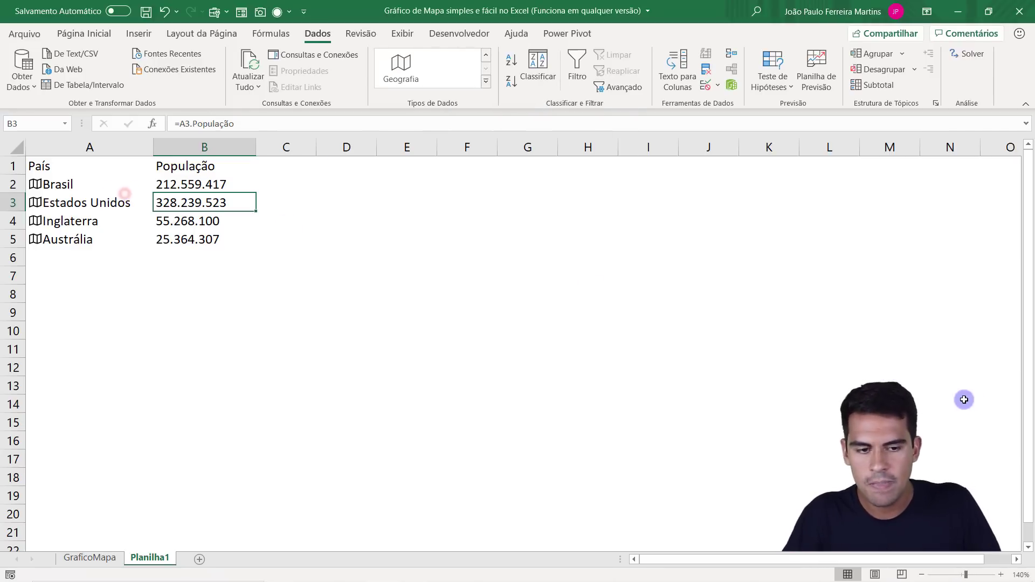
Enlarge the sheet view to 180% and review the countries in A2:A5 against their populations in B2:B5.
click(1003, 576)
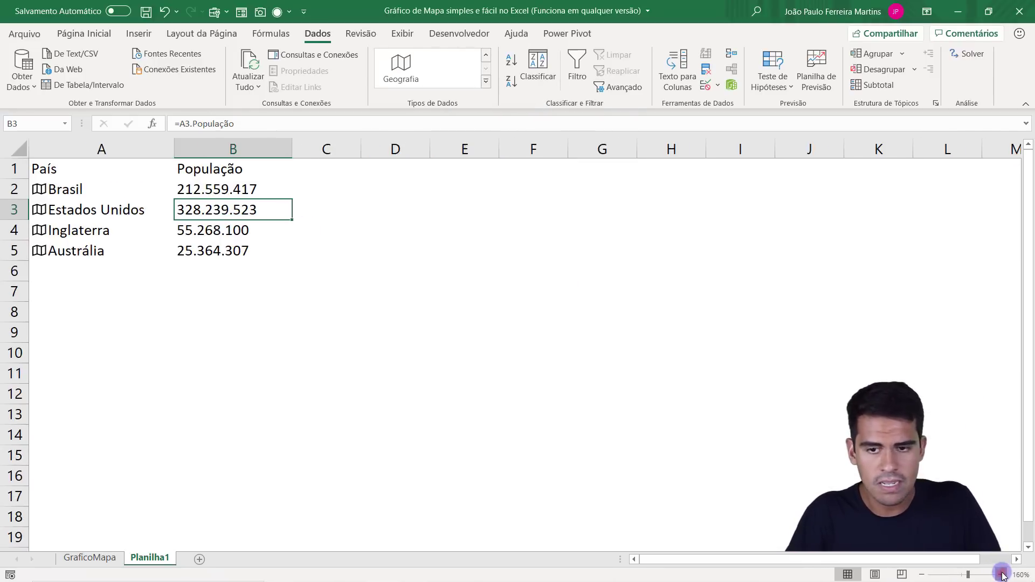
click(1003, 575)
click(1003, 575)
click(1002, 576)
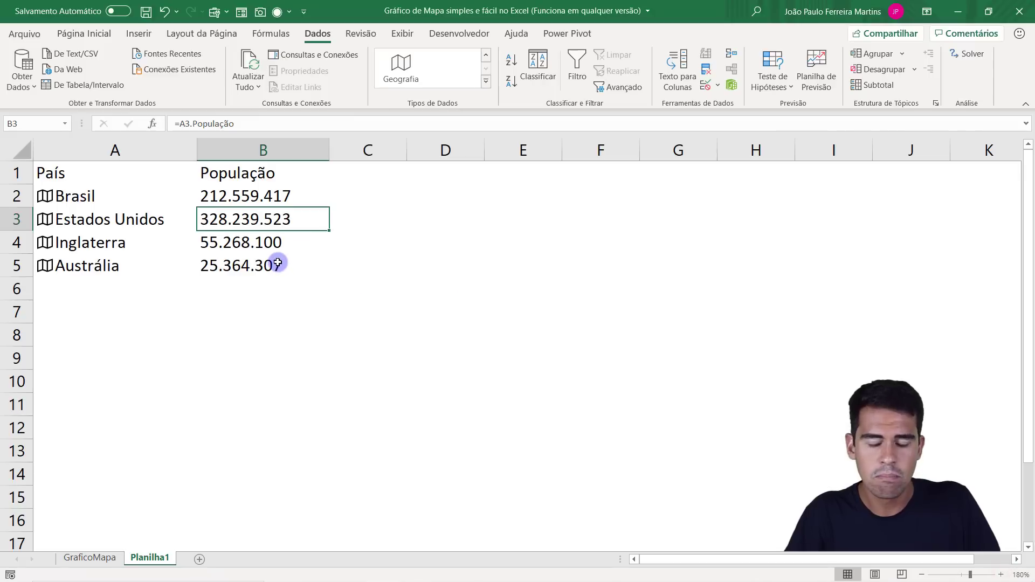
drag(275, 266, 214, 192)
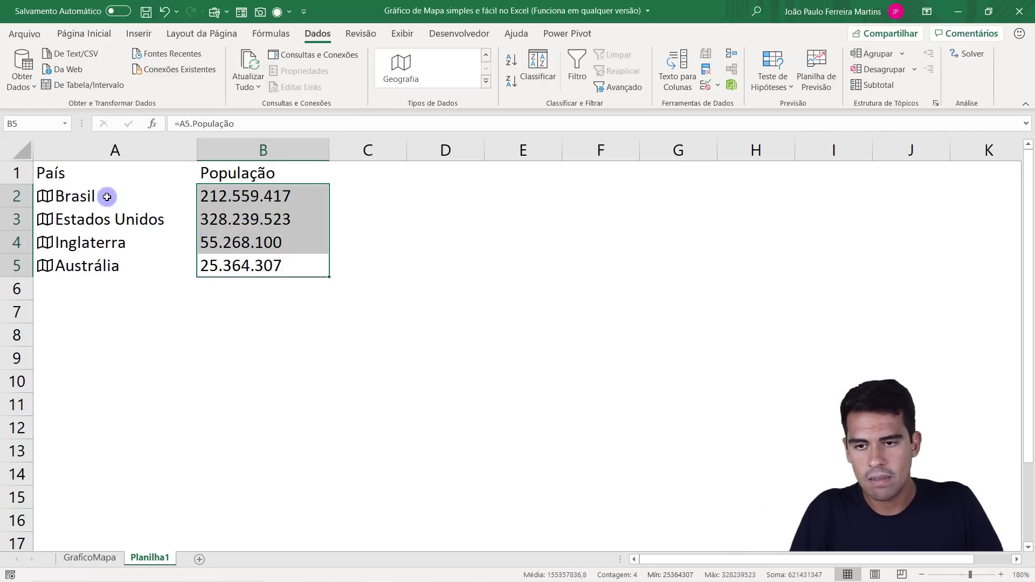
drag(106, 196, 118, 258)
drag(258, 196, 265, 264)
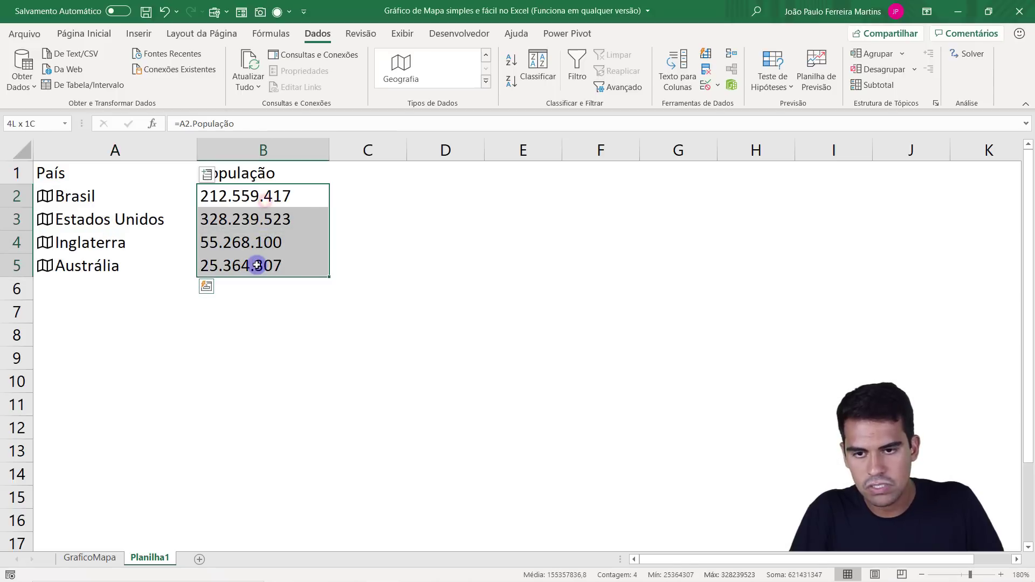
mouse_move(254, 197)
mouse_down()
mouse_move(246, 282)
mouse_move(243, 197)
mouse_up()
drag(112, 196, 111, 268)
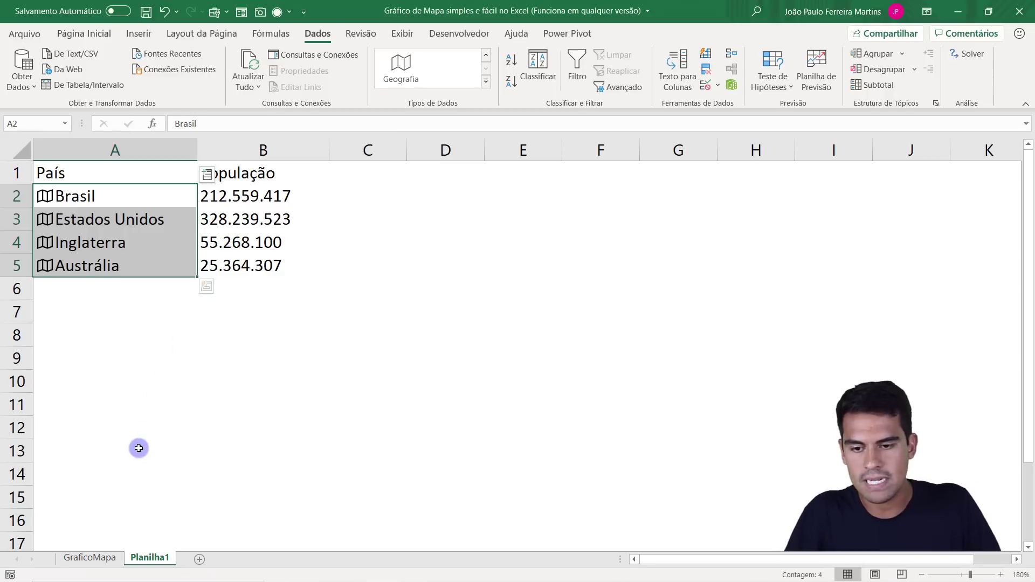
Copy the small coloured world map picture from the GraficoMapa sheet and paste it into Planilha1.
click(89, 558)
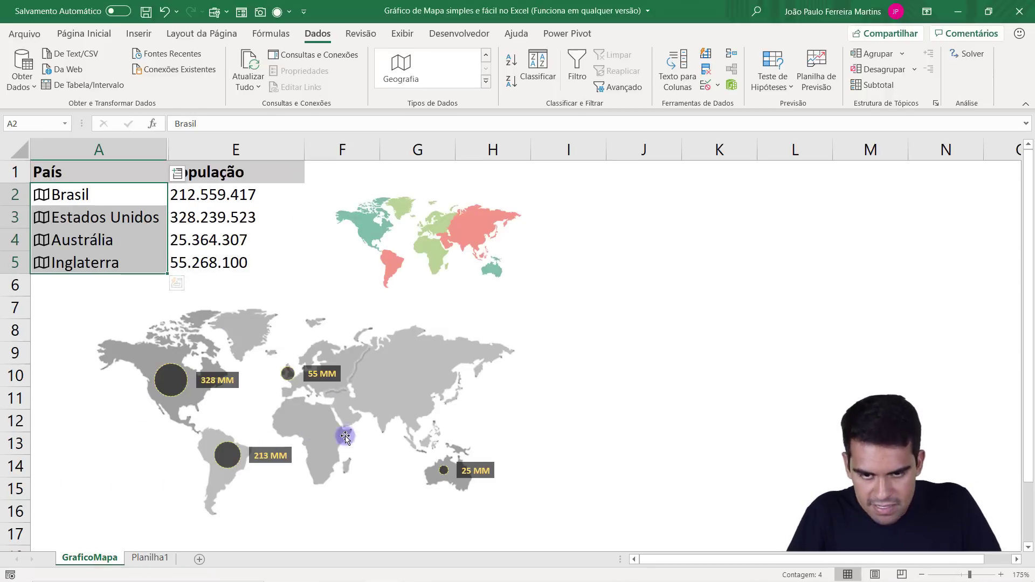
click(434, 239)
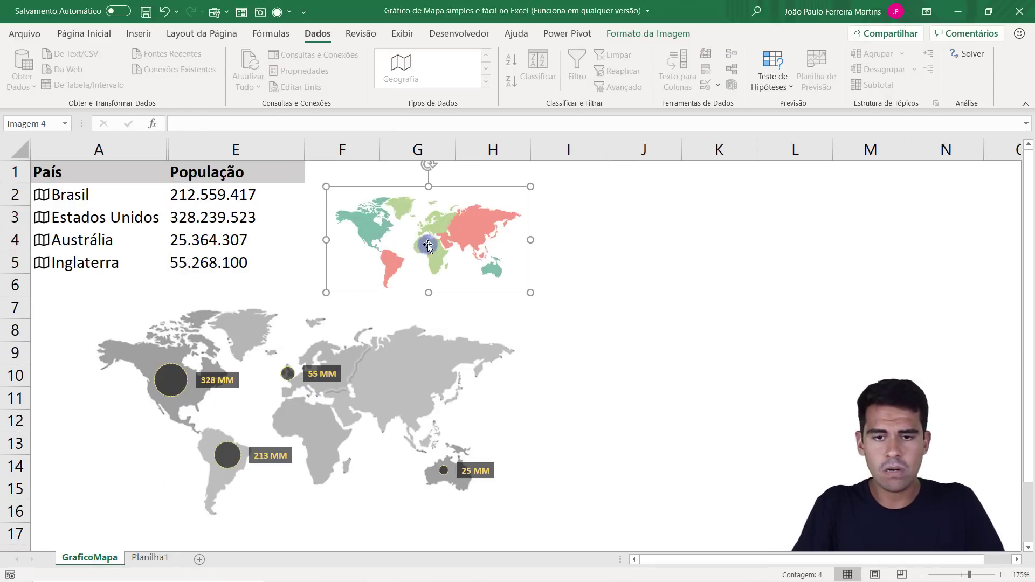
click(149, 557)
click(243, 402)
key(ctrl+v)
Move and enlarge the world map picture so it sits below the table, spanning roughly columns A to D and rows 6 to 16.
drag(326, 432, 259, 378)
drag(336, 337, 462, 272)
drag(382, 310, 319, 380)
drag(412, 342, 380, 356)
drag(465, 310, 490, 296)
drag(385, 360, 393, 358)
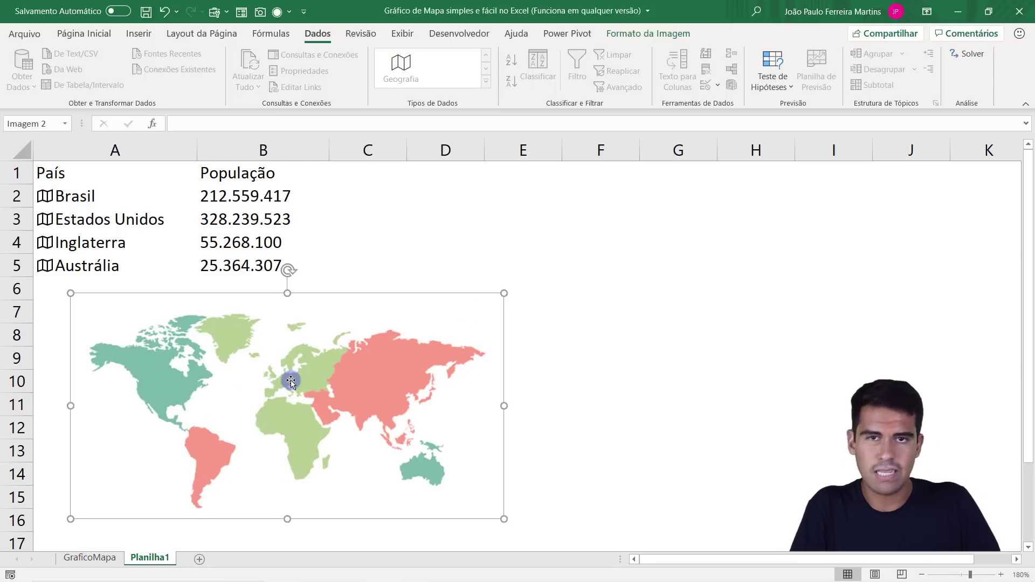
Write PNG in cell E5 as a temporary note about the picture format and go back to the table.
click(544, 267)
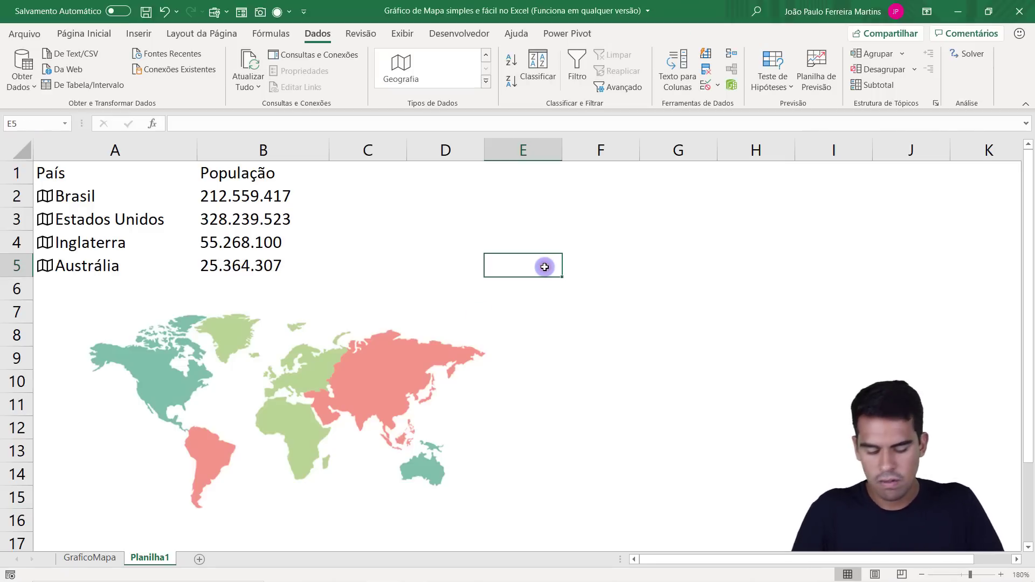
text(PNG)
key(Return)
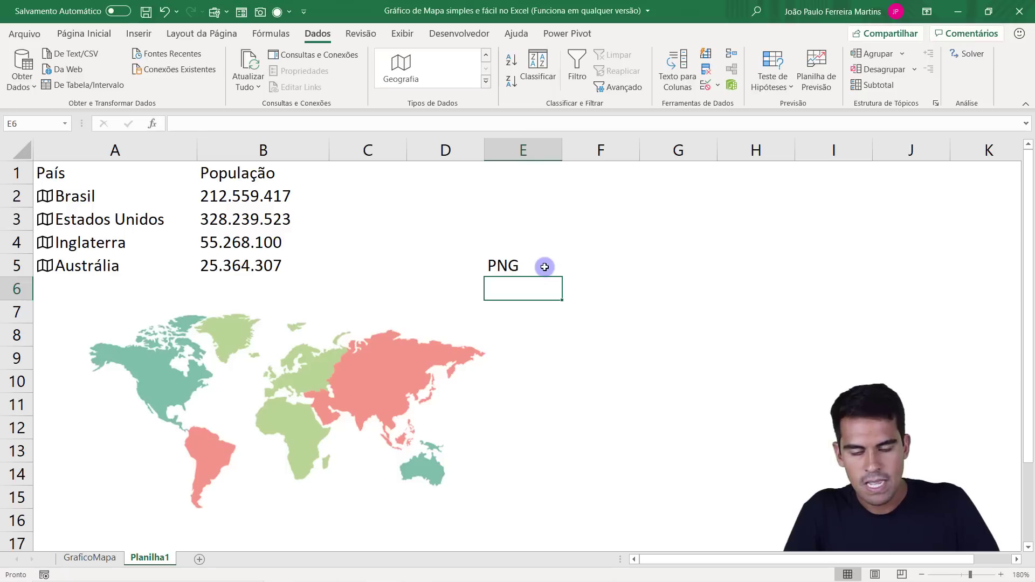
click(516, 268)
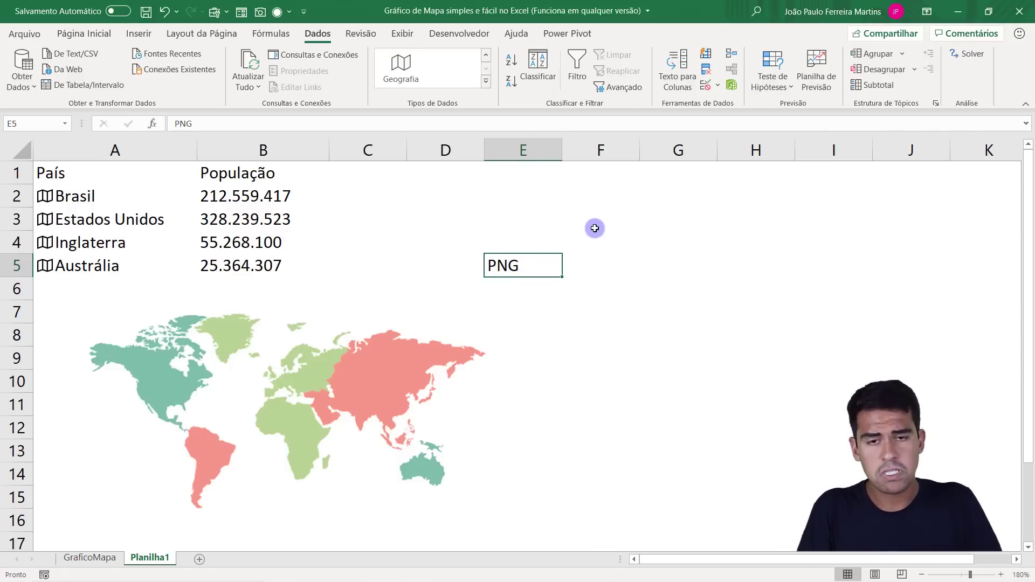
drag(237, 265, 87, 173)
click(129, 172)
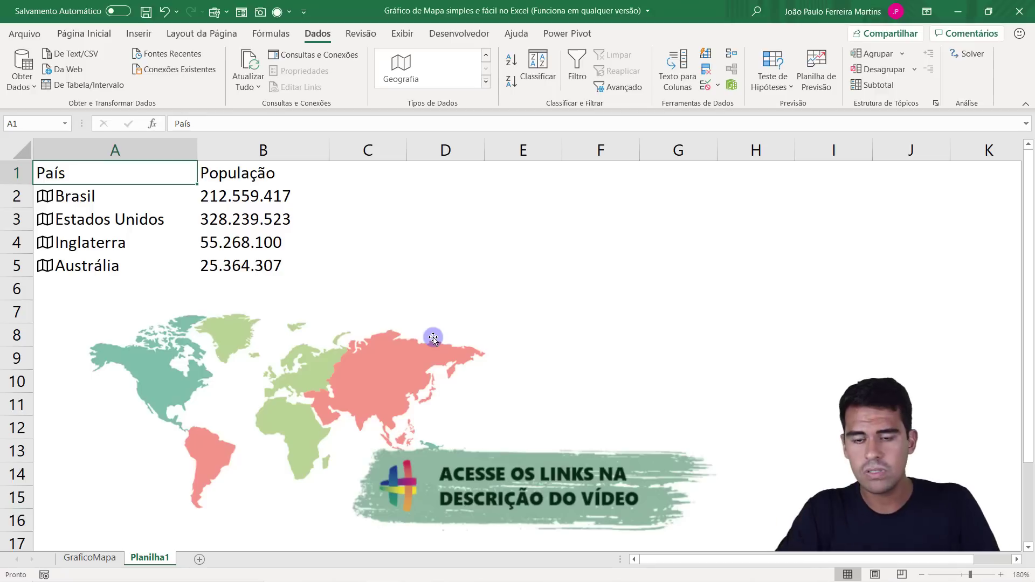
Turn the world map picture grey by applying the lowest colour saturation preset.
click(410, 370)
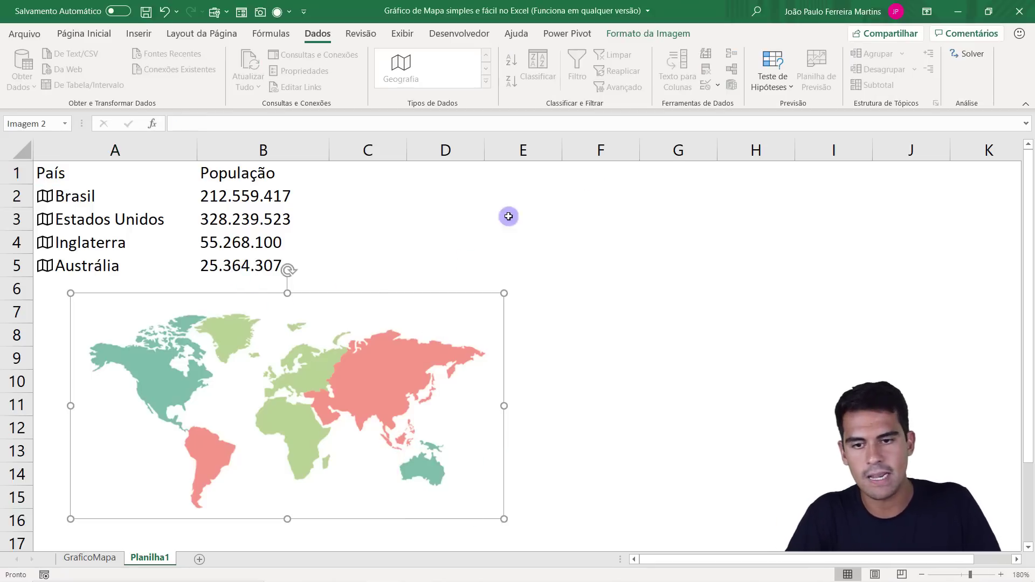
click(651, 36)
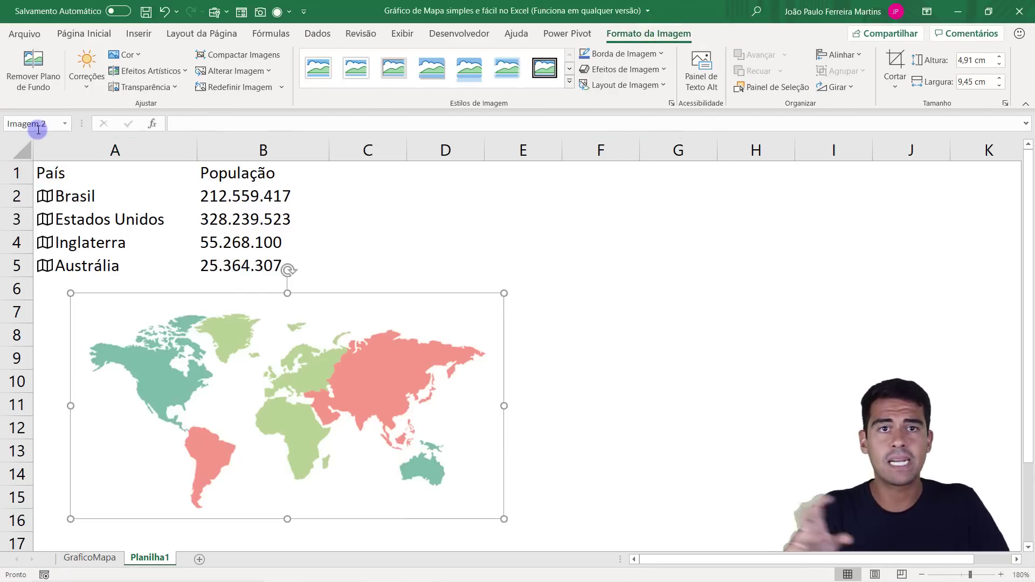
click(129, 55)
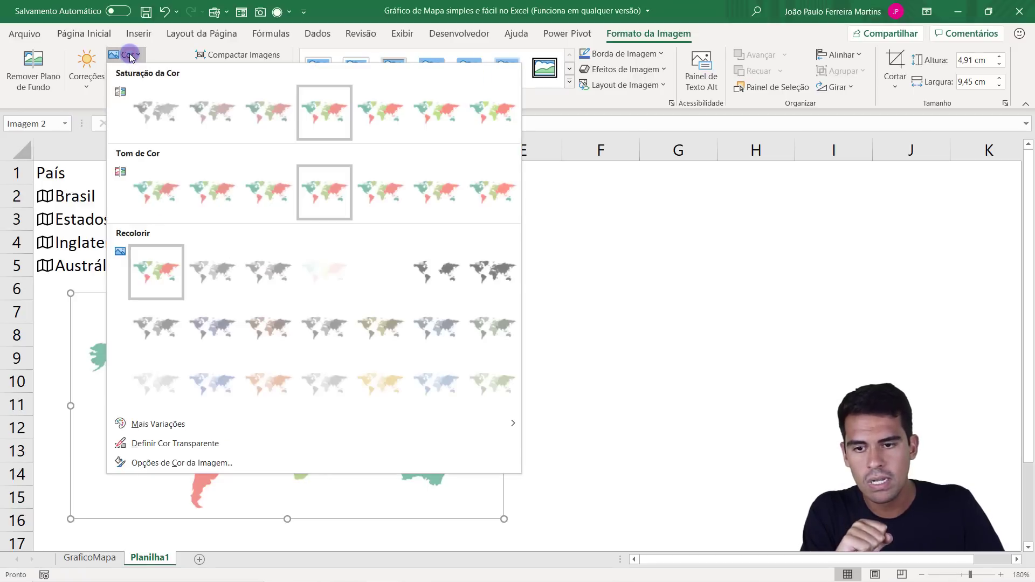
click(149, 122)
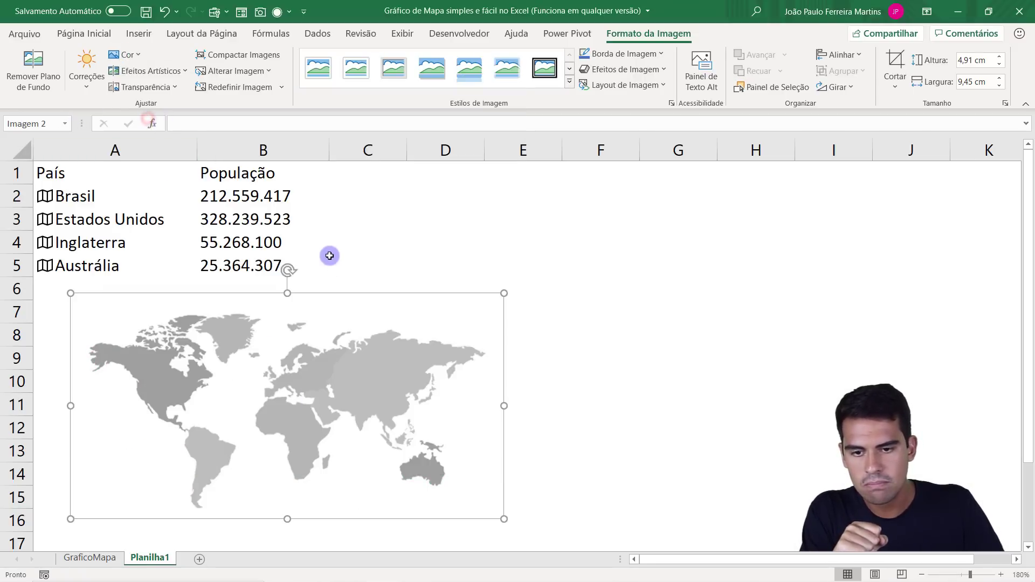
click(384, 241)
Recolour the world map picture, trying the light gold variation and settling on the light blue one.
click(332, 359)
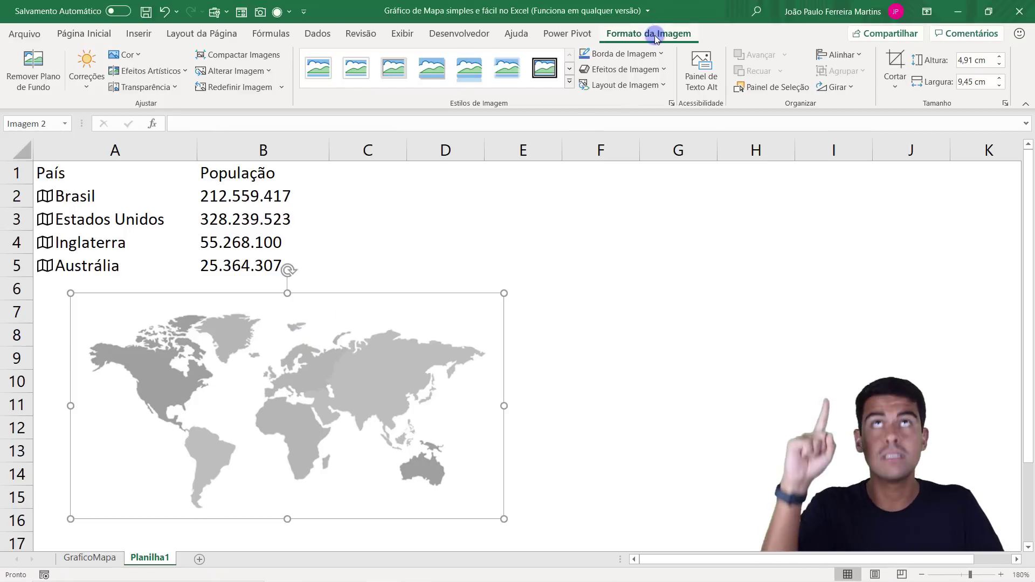
click(124, 55)
click(429, 368)
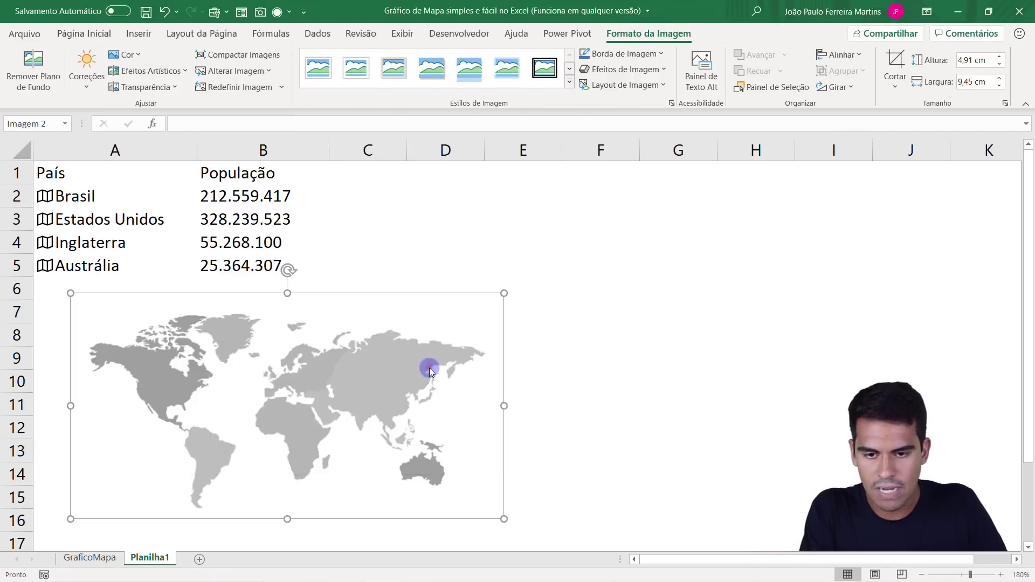
click(124, 54)
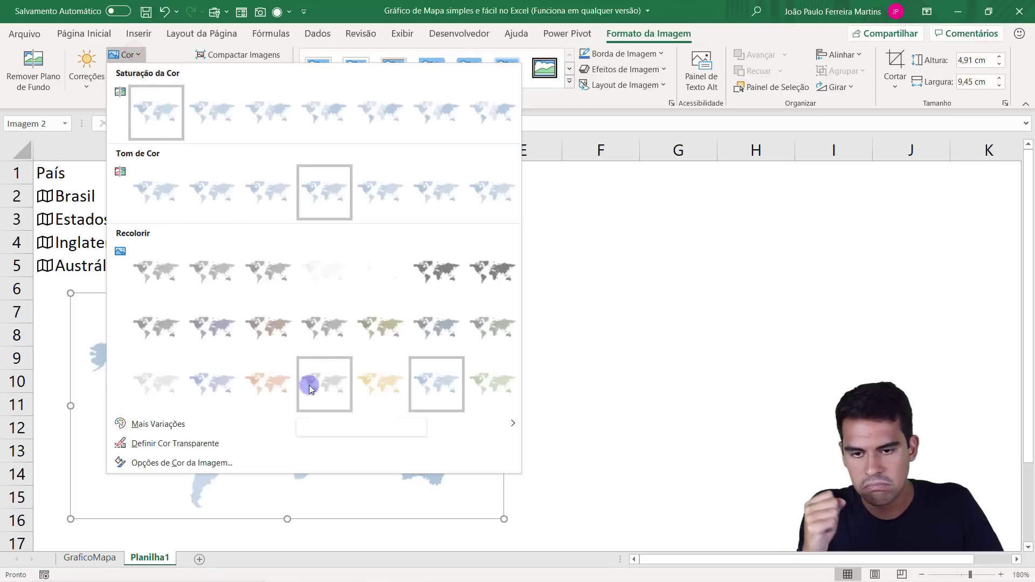
click(387, 387)
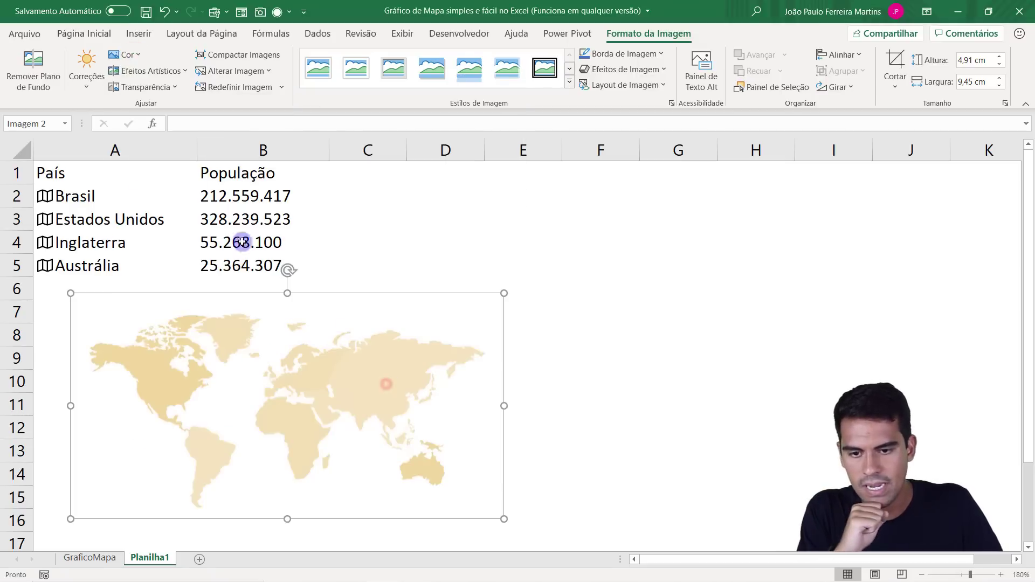
click(123, 55)
click(423, 380)
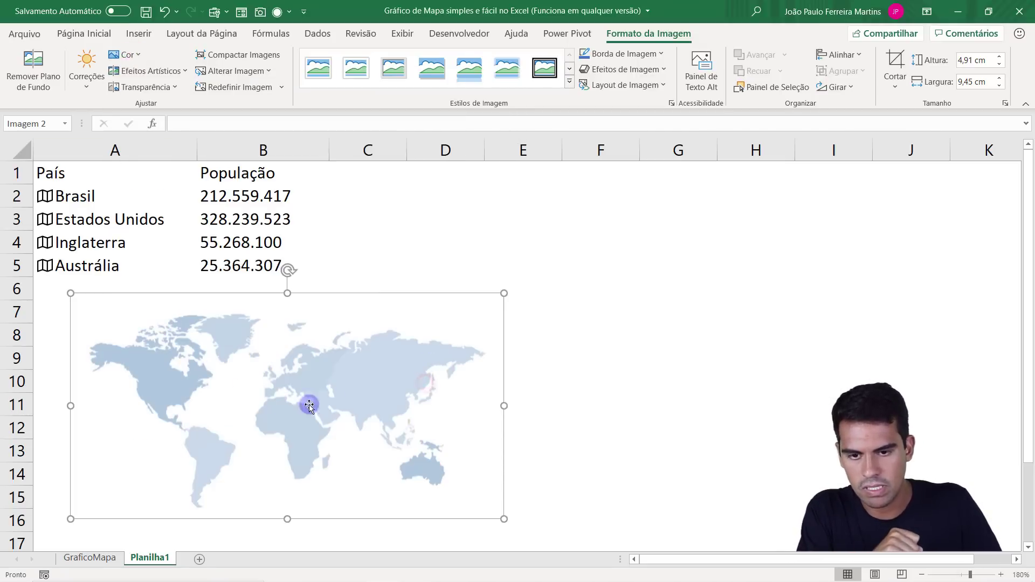
Apply the Pincel artistic effect to the map picture, enlarge it to about 5.22 × 10.04 cm and recentre it below the table.
click(150, 70)
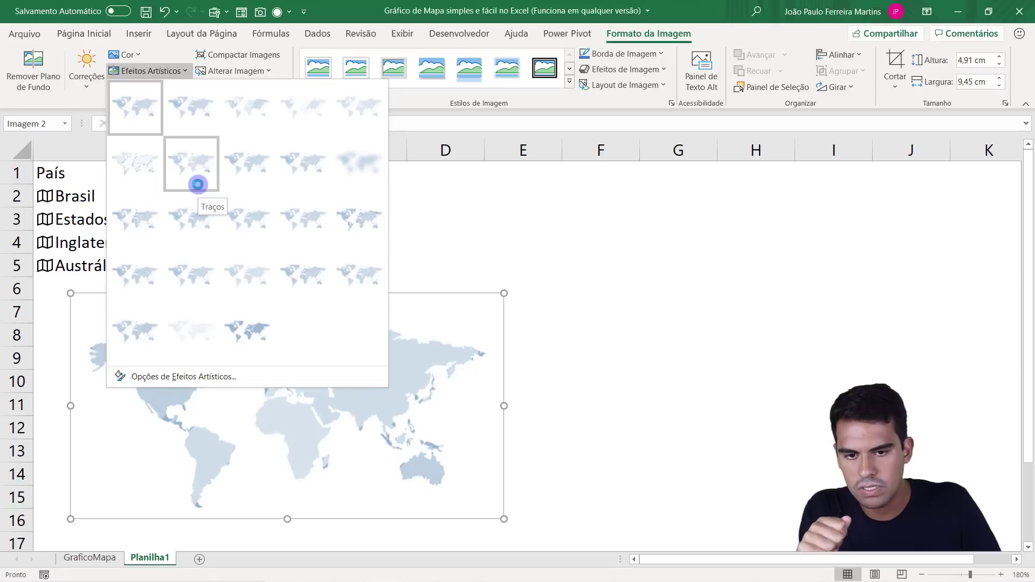
click(247, 182)
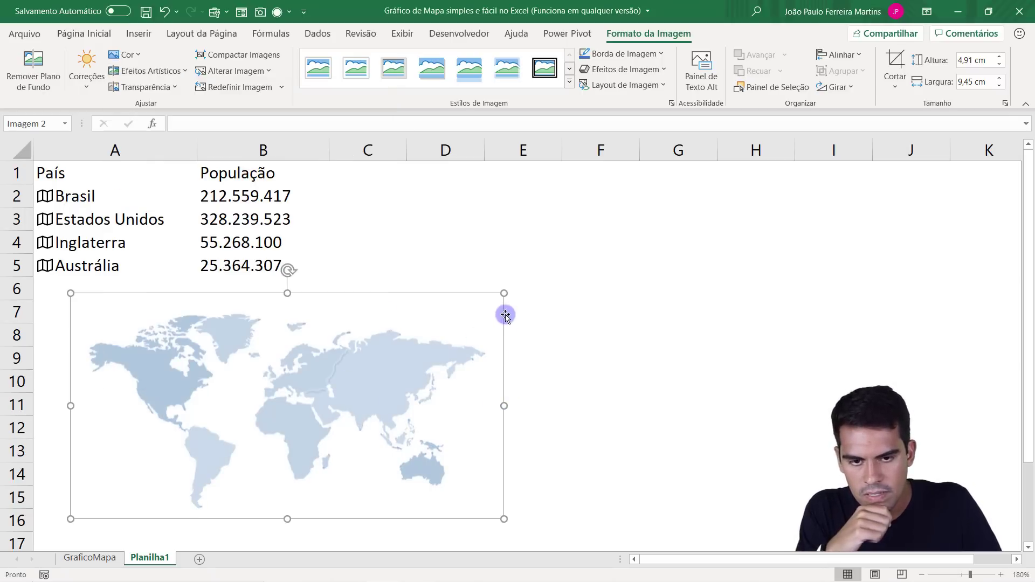
drag(503, 295, 532, 280)
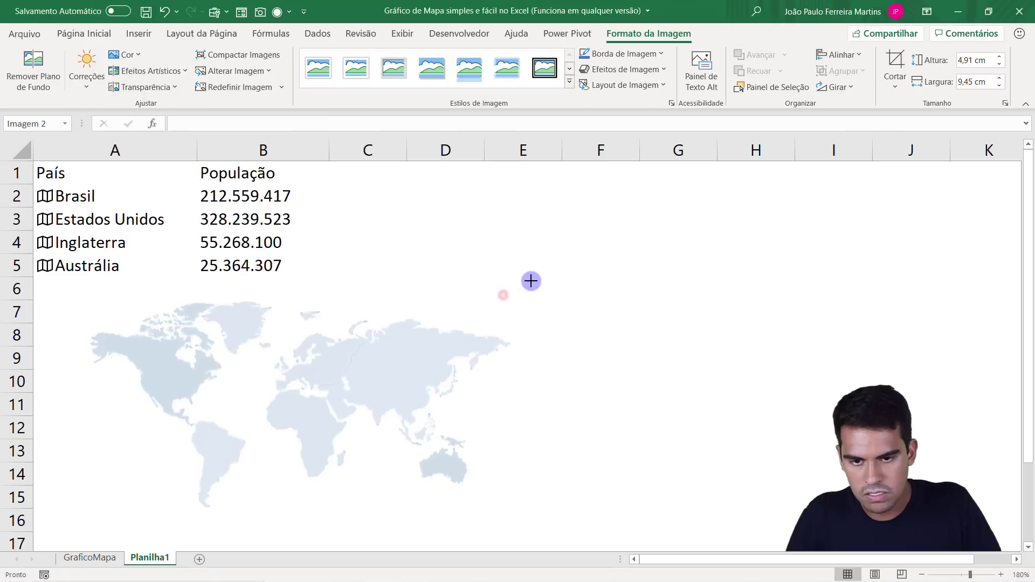
drag(412, 340, 403, 349)
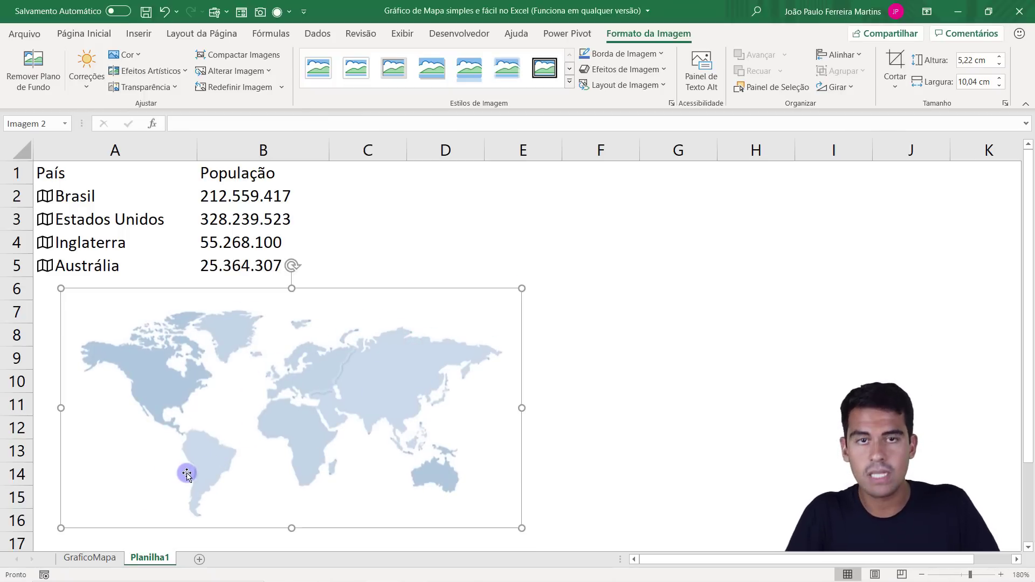
Review the population and country cells, and preview a Bubble chart based on the table without inserting it.
drag(250, 199, 247, 259)
drag(115, 197, 119, 270)
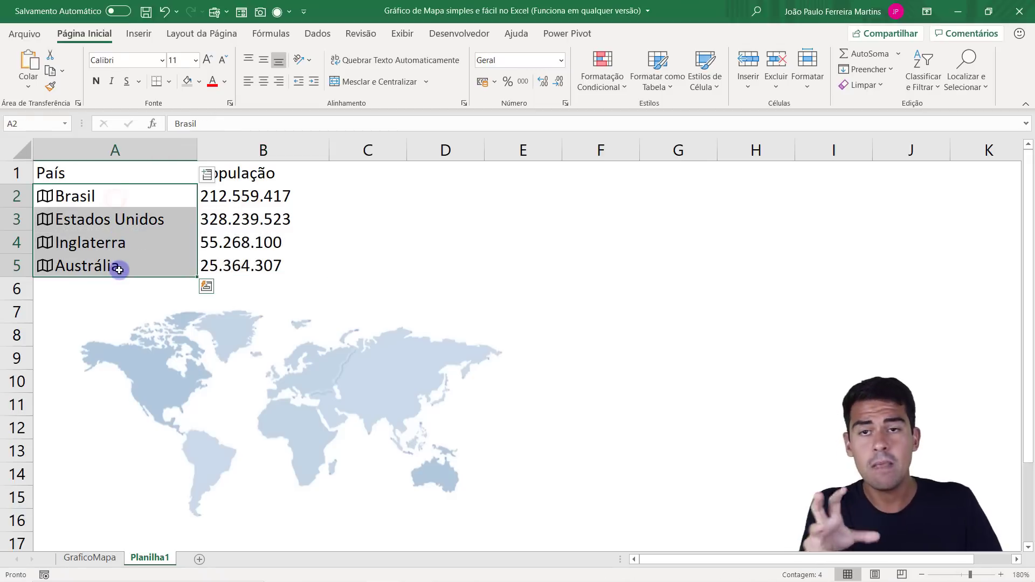
click(141, 34)
click(259, 221)
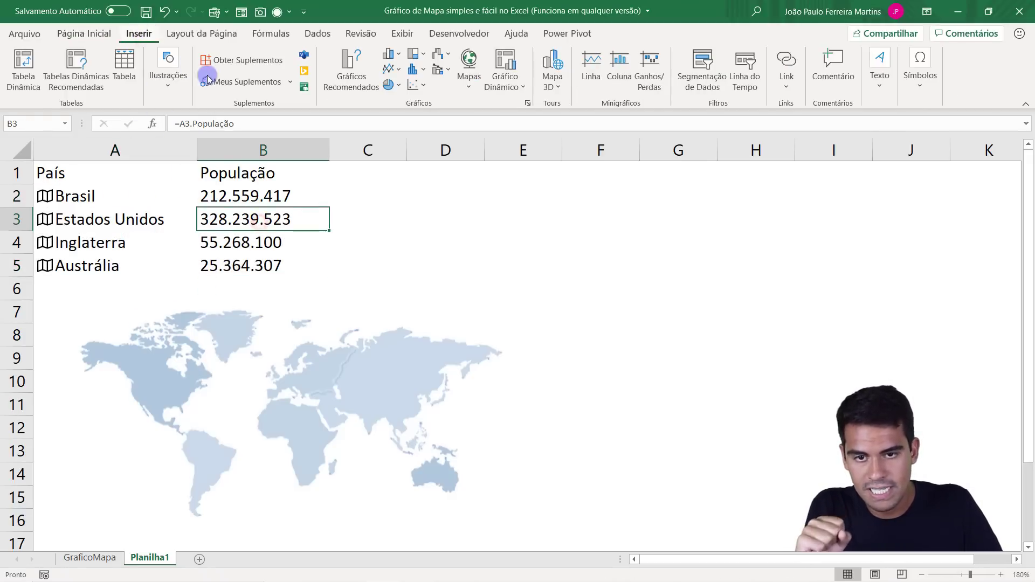
click(419, 86)
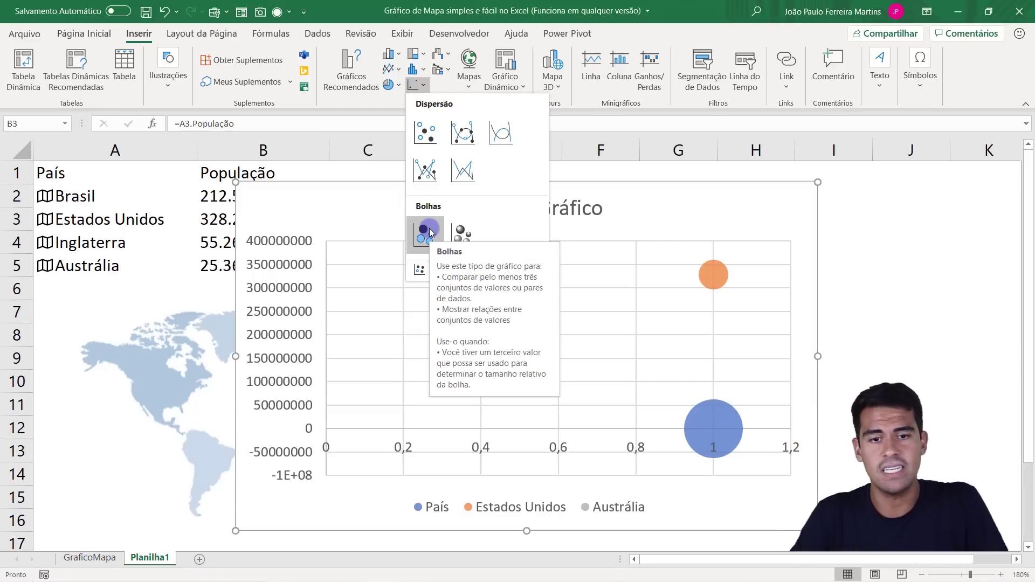
click(830, 195)
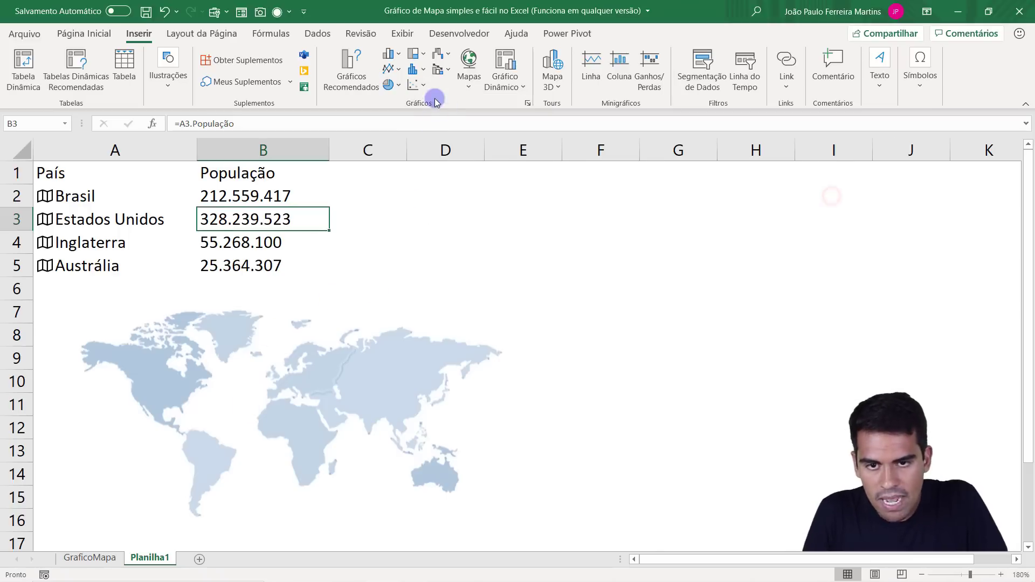
click(416, 85)
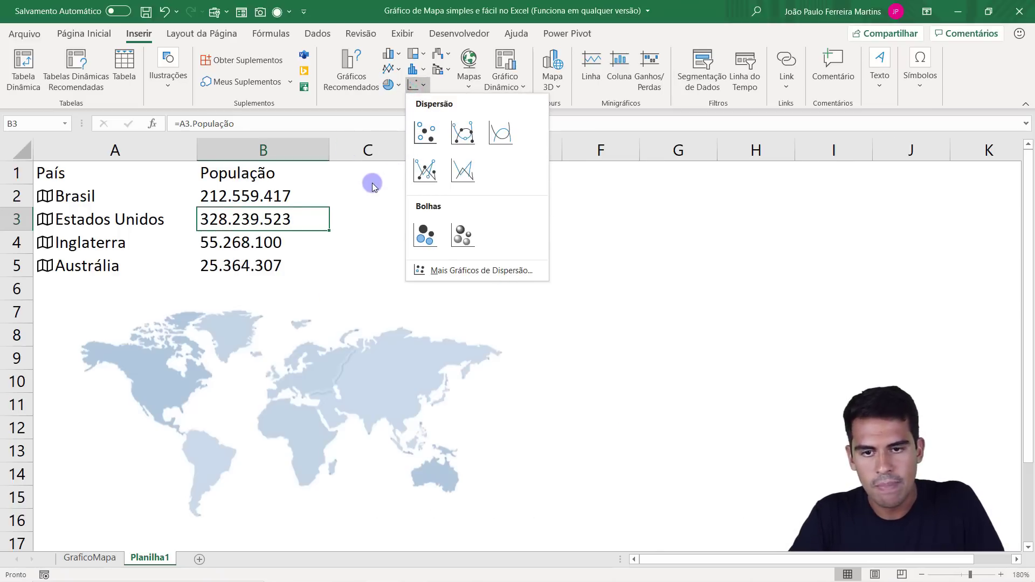
click(273, 203)
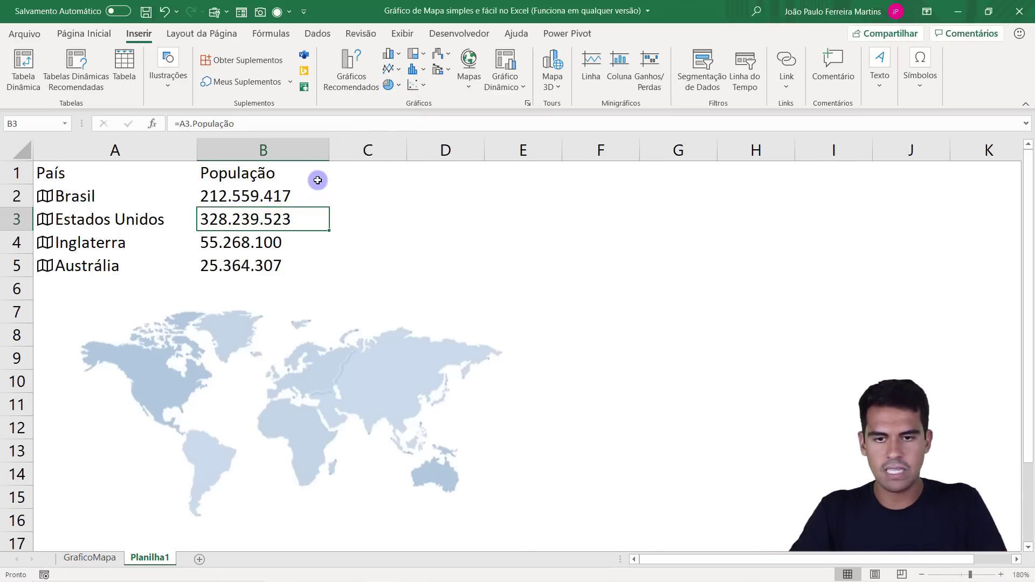
Insert an empty Bubble chart with the blank cell D2 selected, so that no table data is picked up.
click(492, 209)
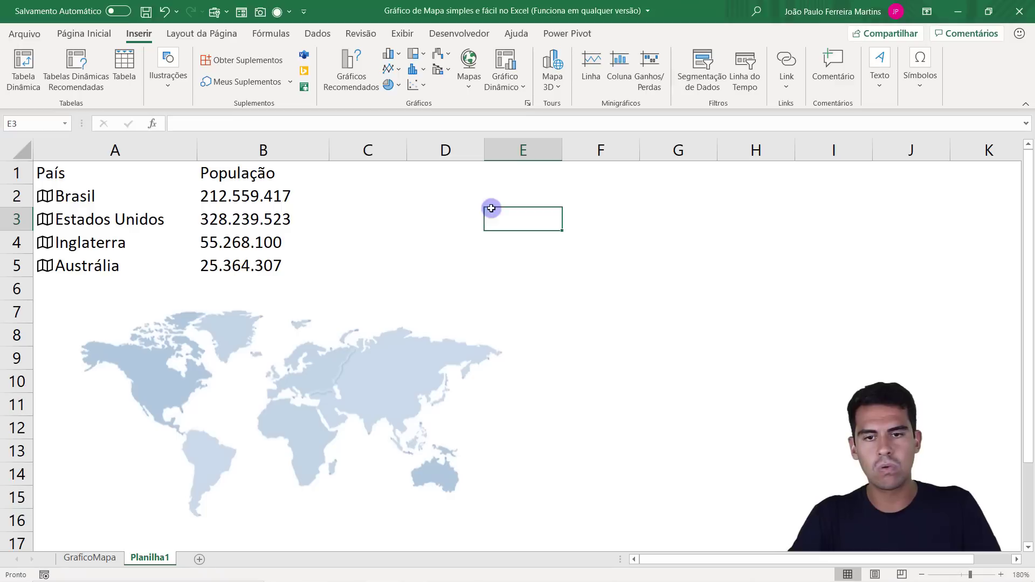
click(444, 197)
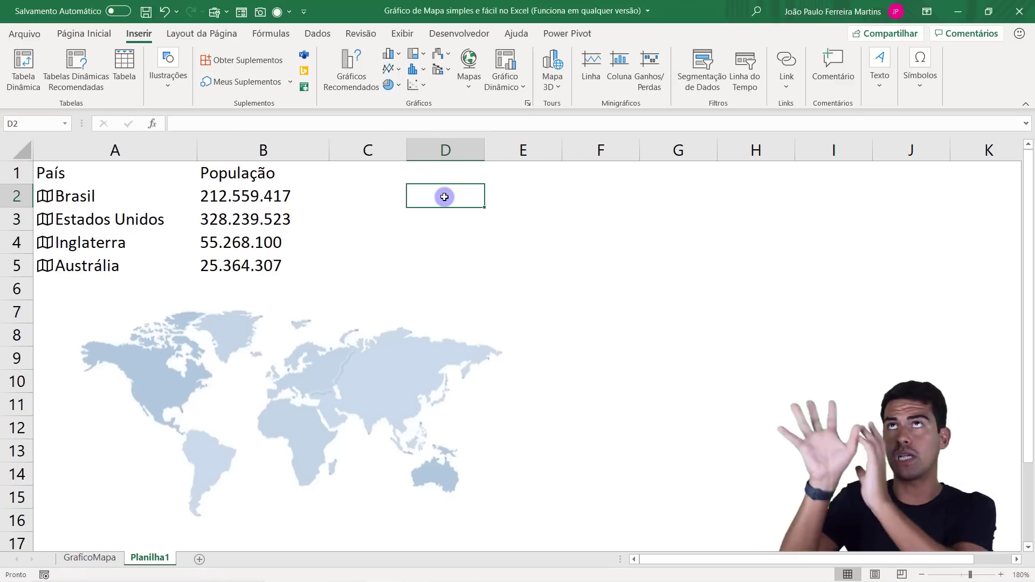
click(416, 84)
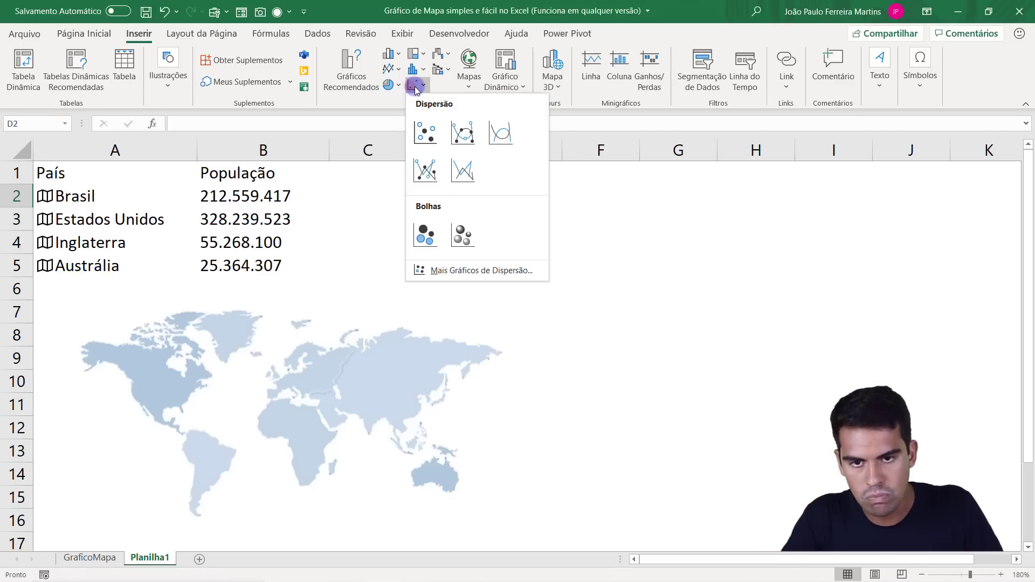
click(426, 236)
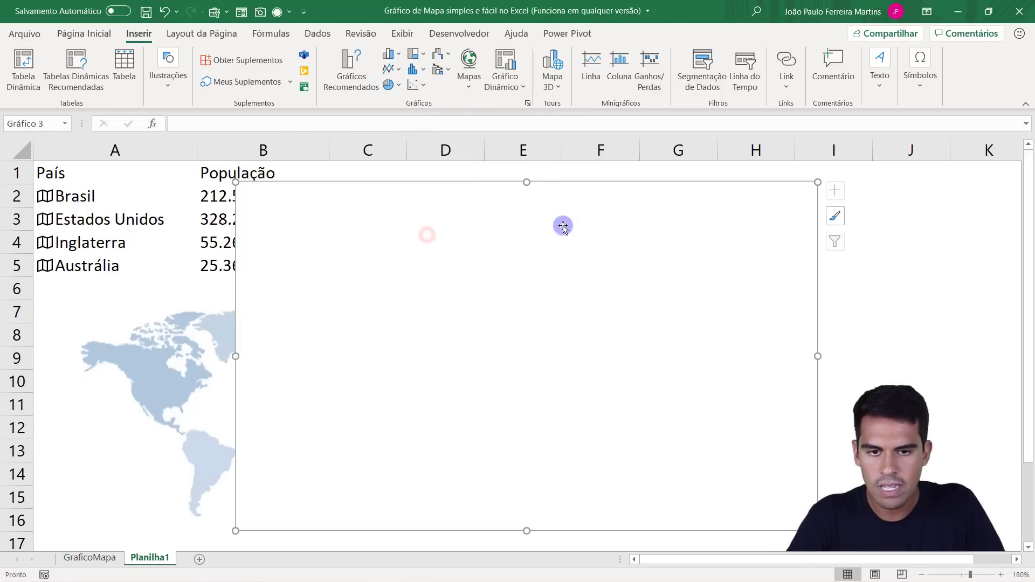
Move and resize the empty chart so it covers the map picture below the table, from column A to E and rows 6 to 16.
drag(596, 186, 399, 193)
drag(335, 190, 330, 286)
drag(627, 411, 519, 412)
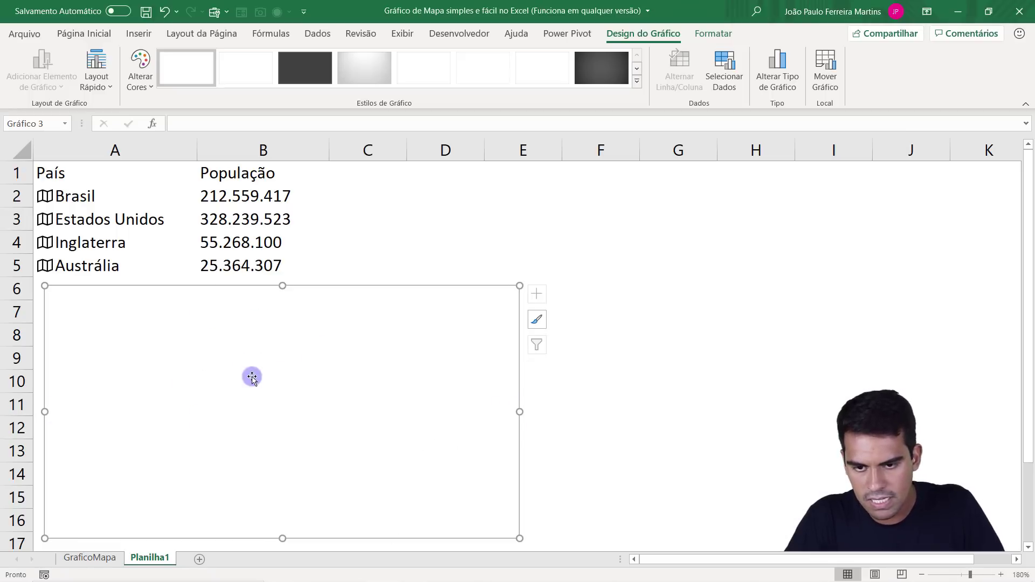
drag(46, 413, 41, 412)
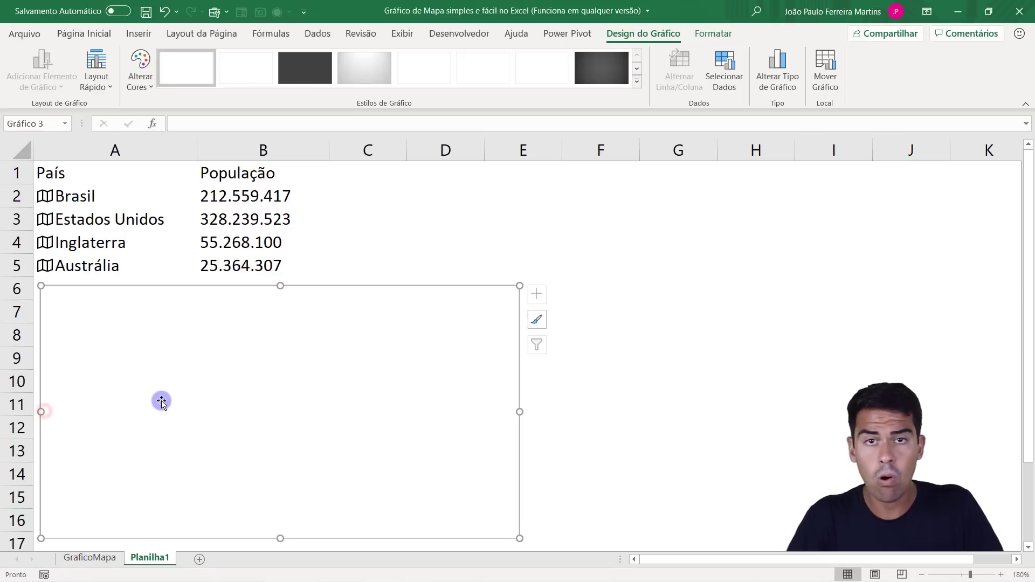
Add a data series to the empty chart, taking its name from cell A2 and setting its X value to 5.
right_click(194, 405)
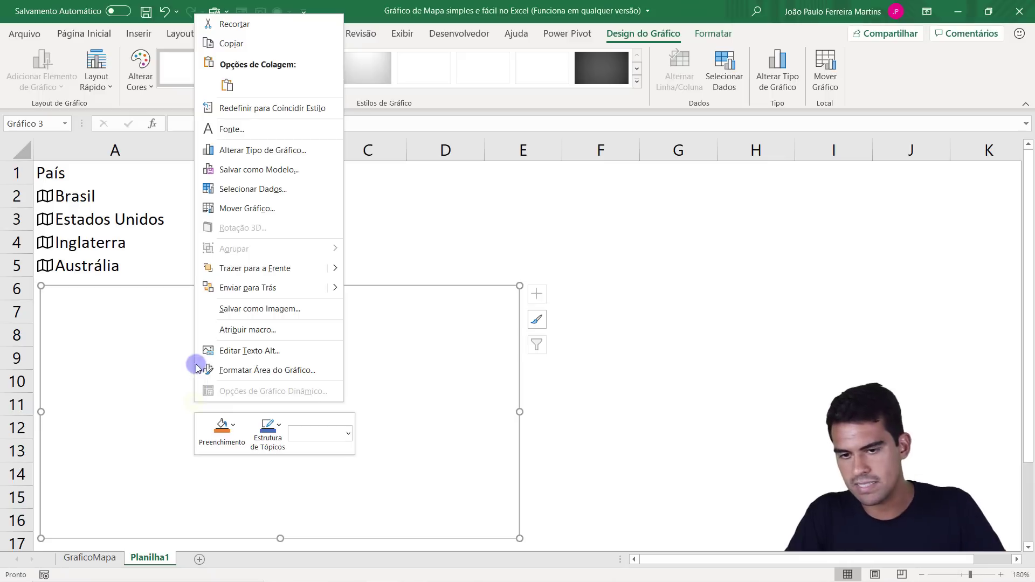
click(265, 194)
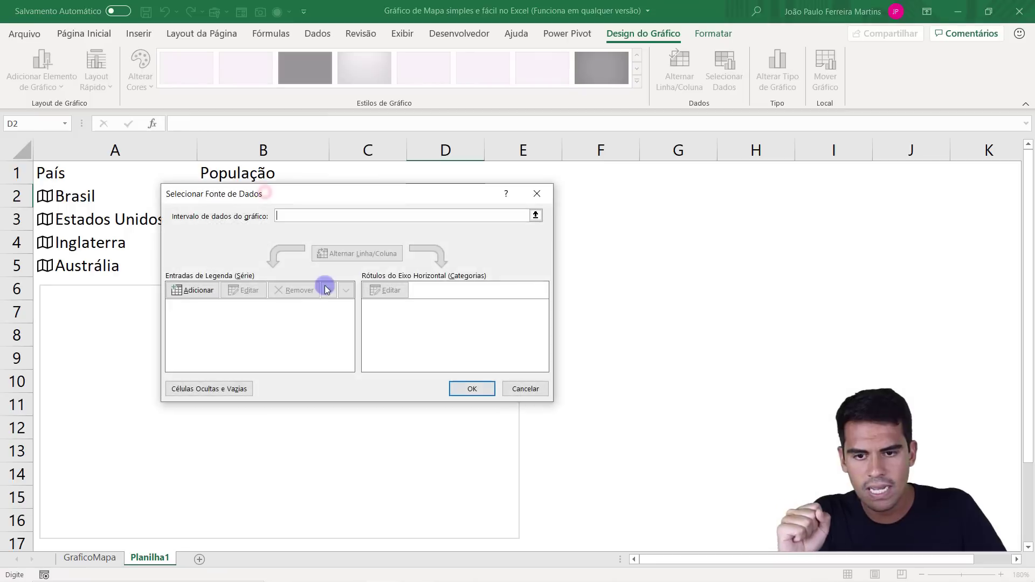
click(198, 291)
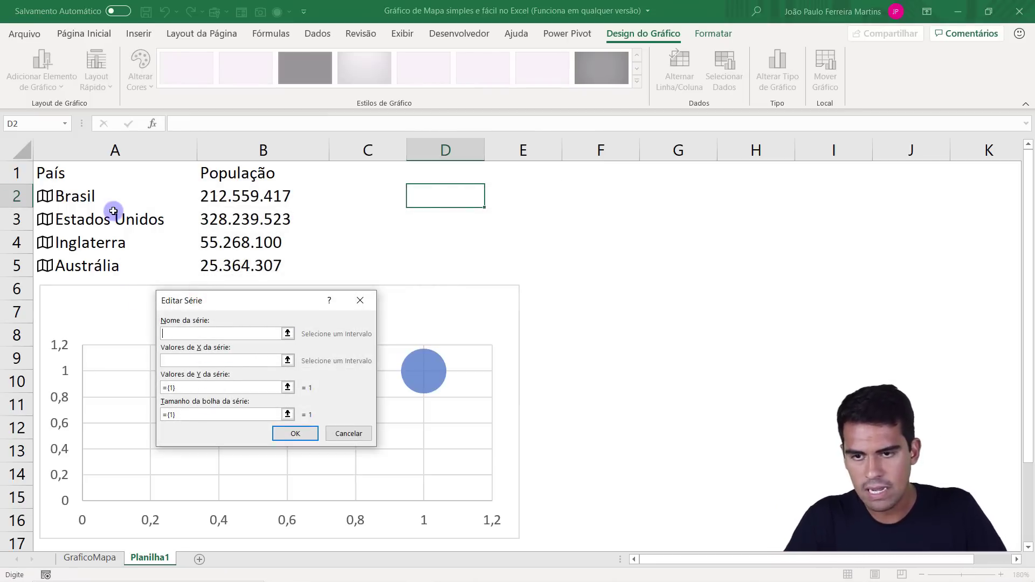
click(107, 201)
click(234, 361)
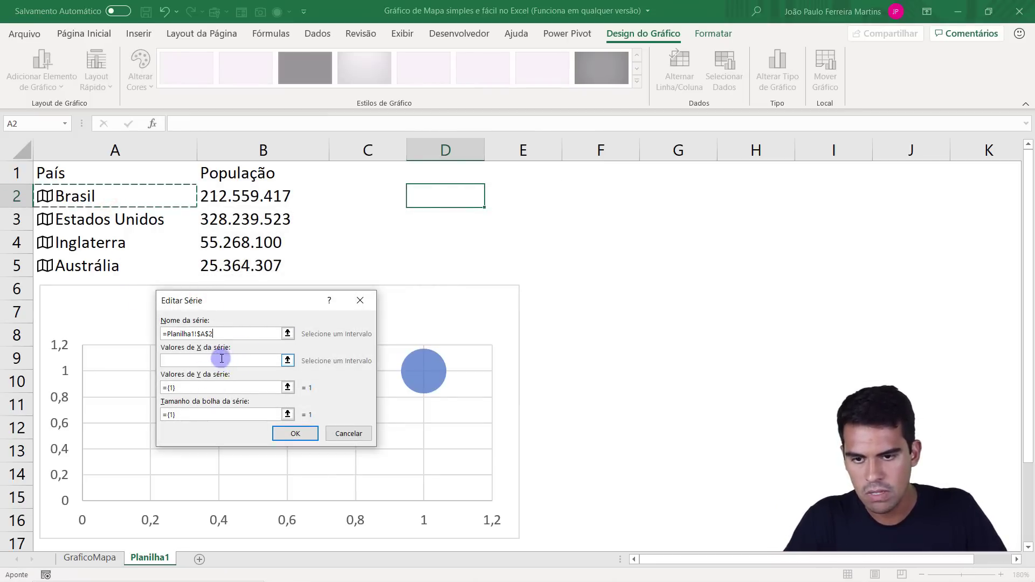
click(221, 359)
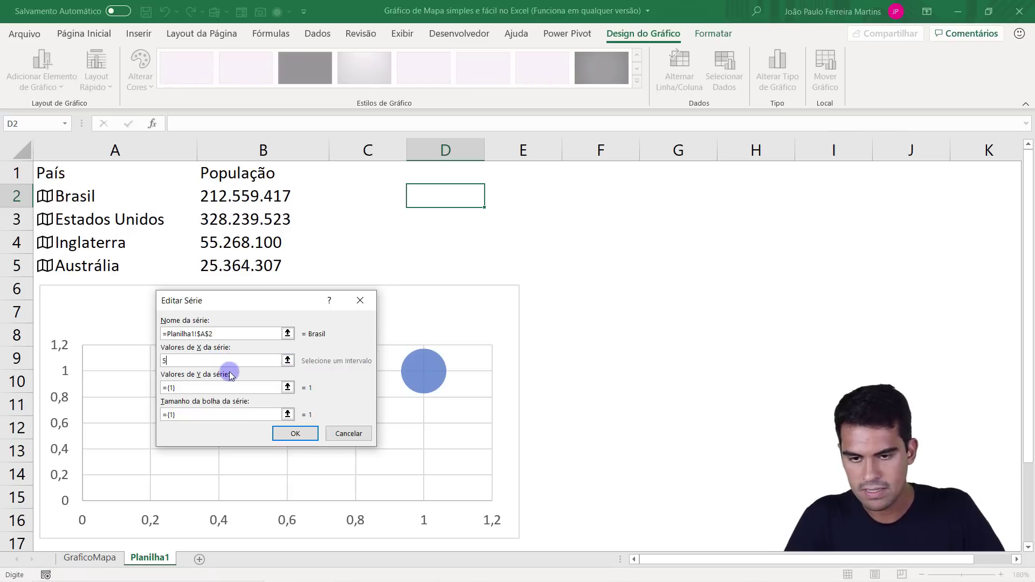
Set the new series' Y value to 5 and its bubble size to 50, and apply the data source.
drag(195, 388, 150, 386)
text(5)
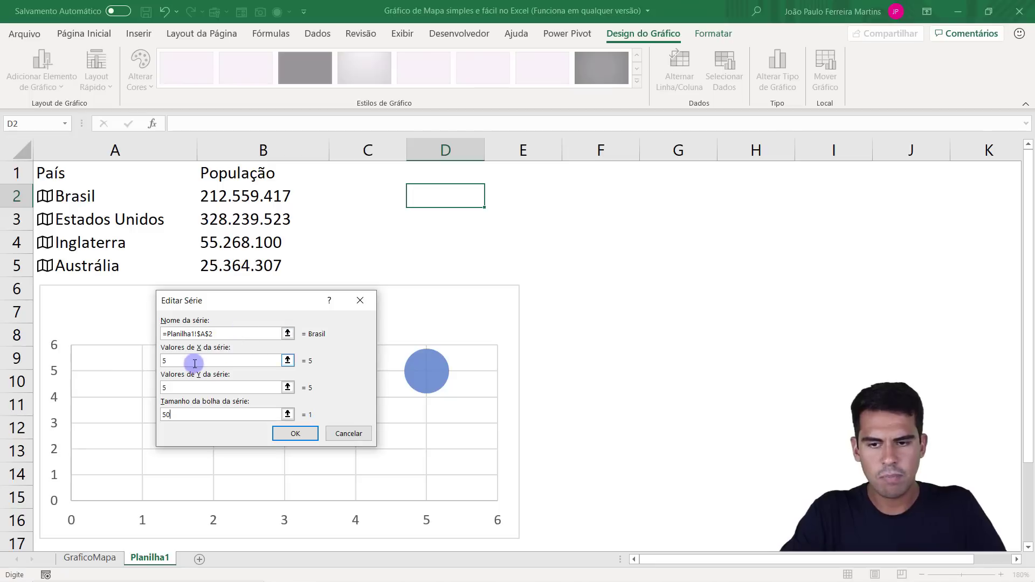
click(192, 394)
click(190, 414)
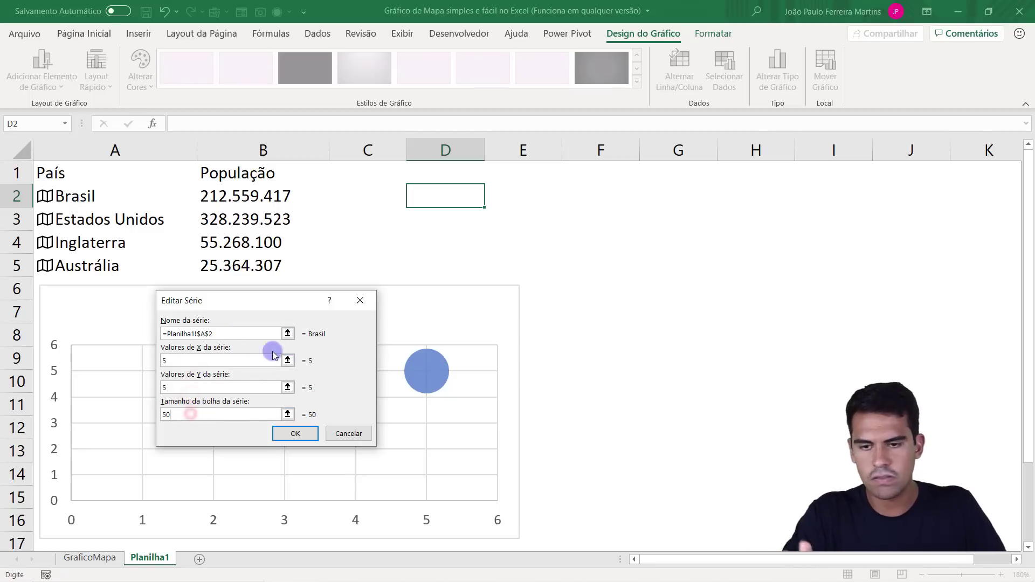
click(293, 433)
click(467, 388)
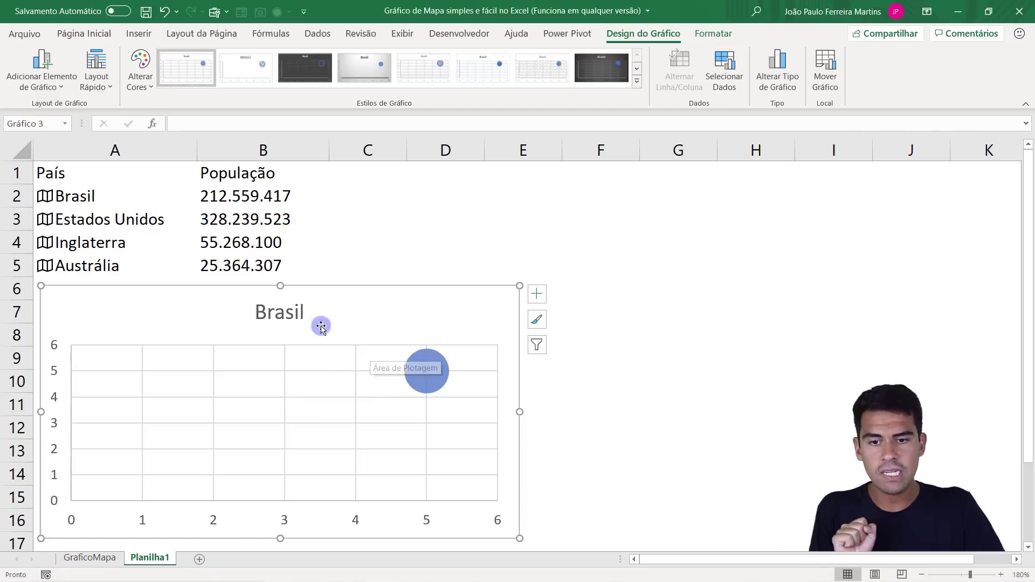
click(139, 35)
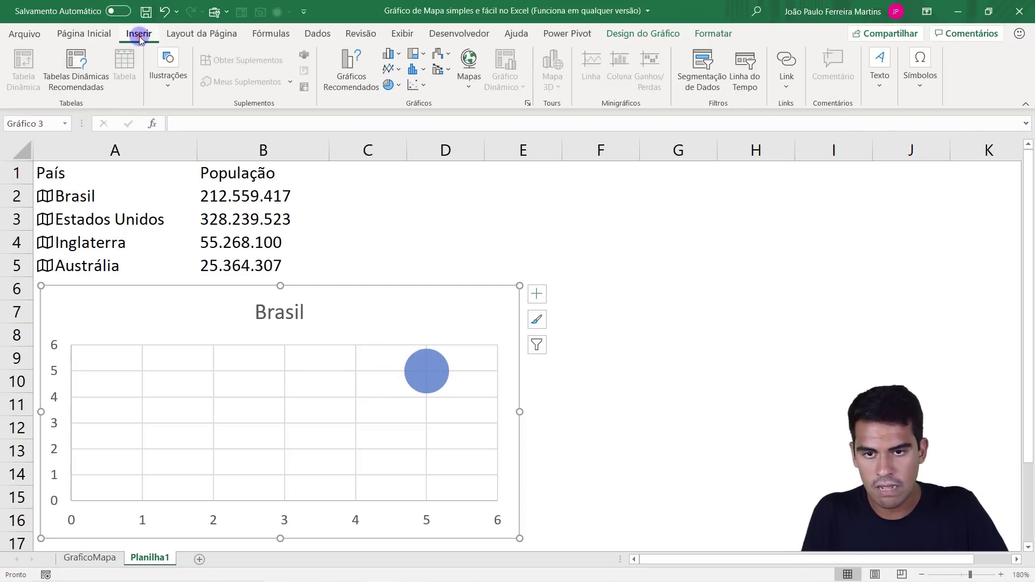
click(415, 85)
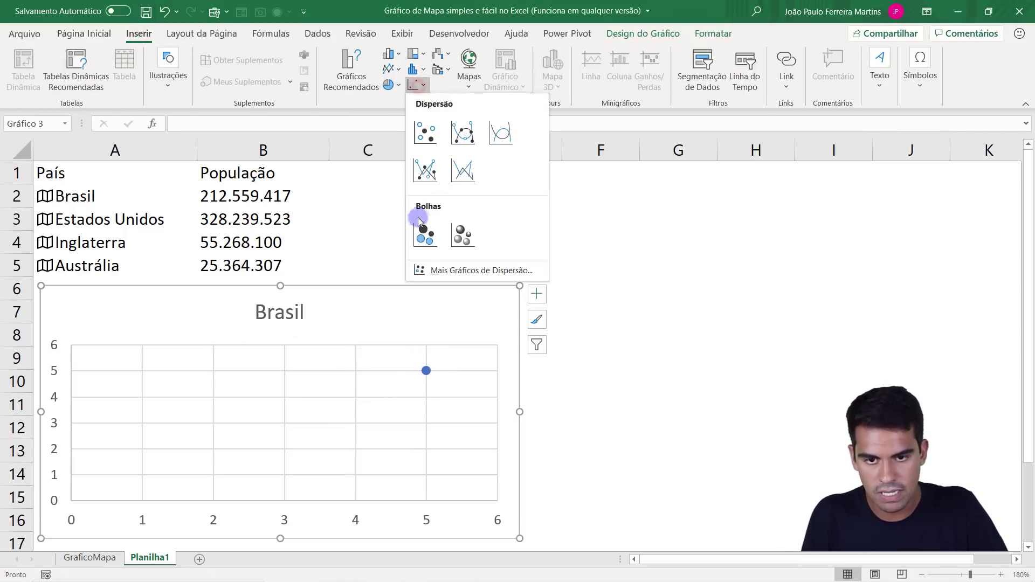
click(234, 410)
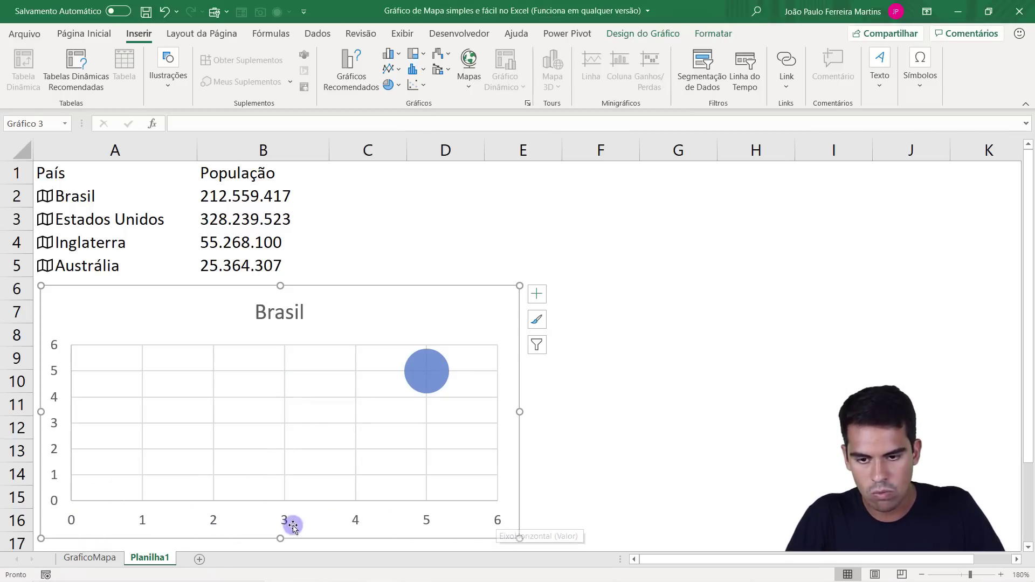
Format the horizontal axis with a minimum of 0, a maximum of 100 and a major unit of 10.
right_click(213, 520)
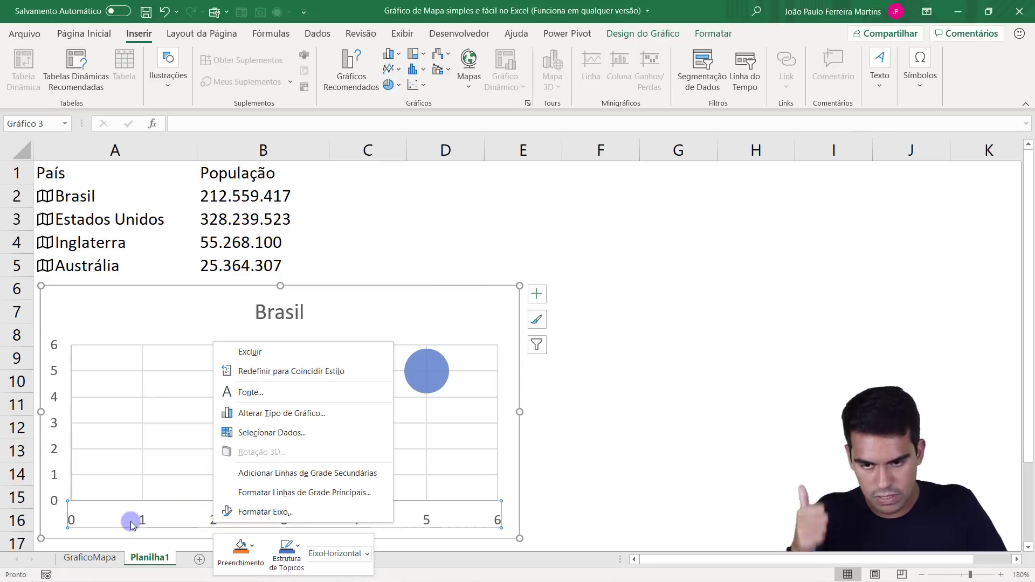
click(330, 515)
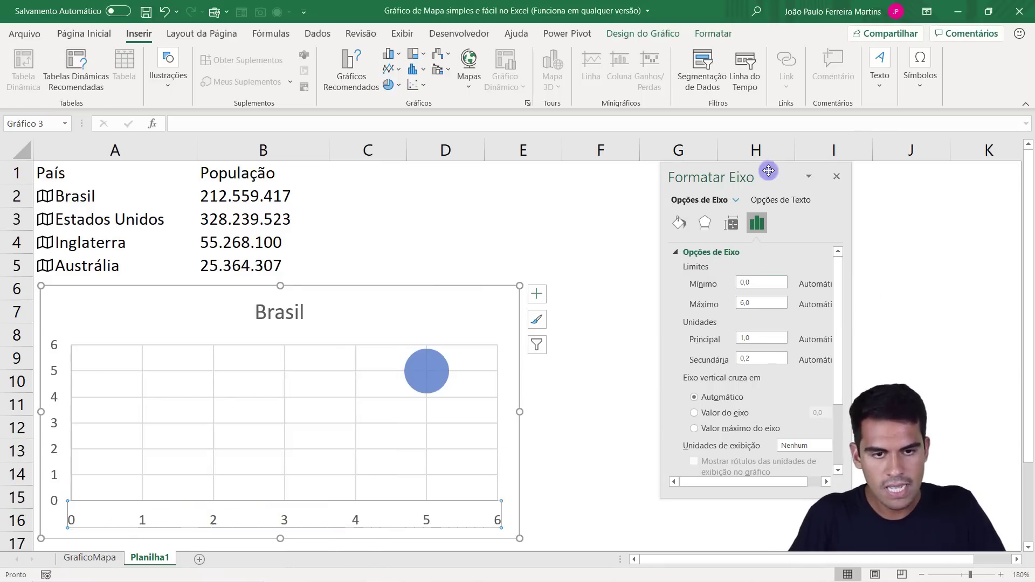
drag(770, 169, 692, 198)
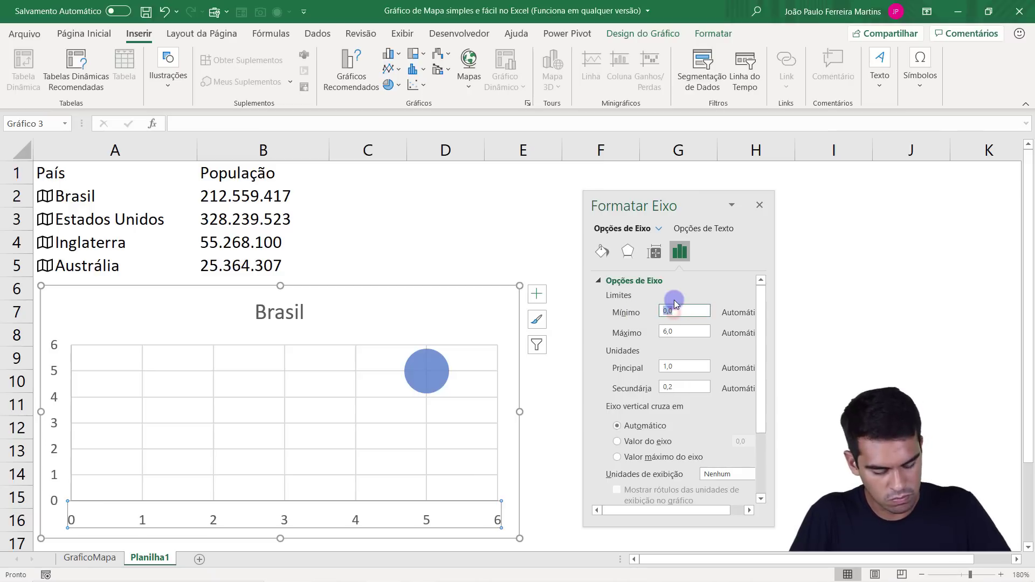
click(684, 332)
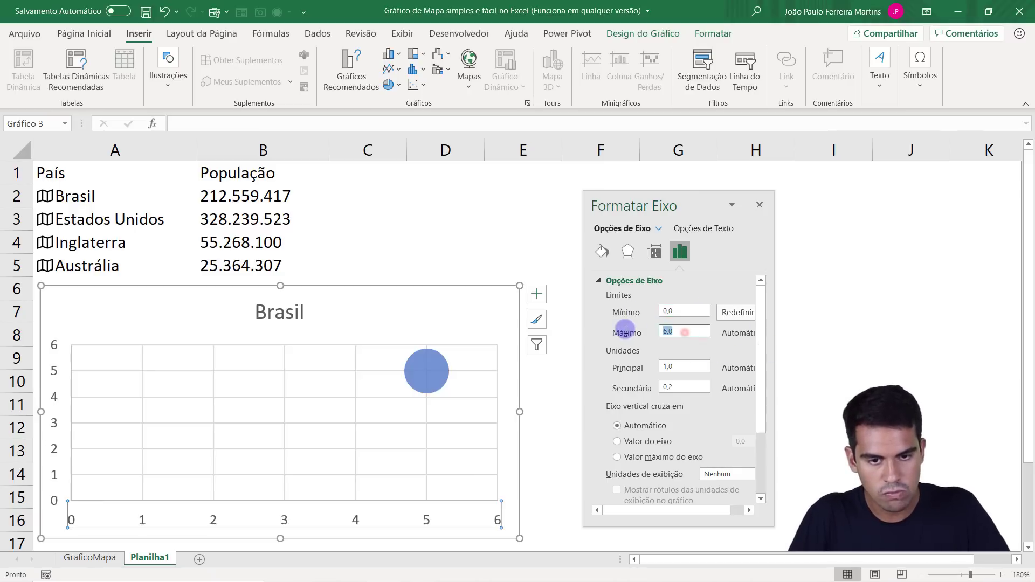
key(Return)
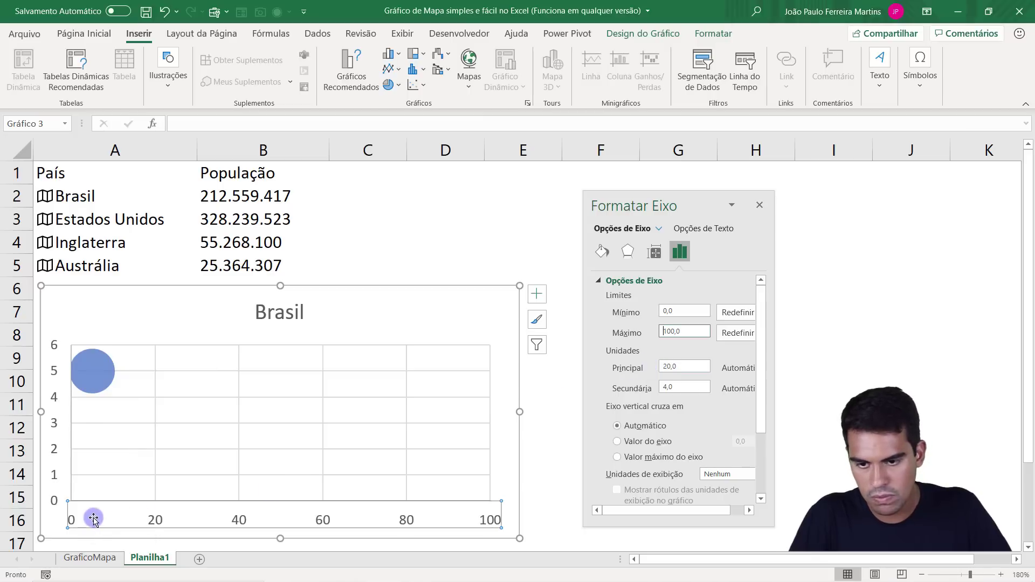
click(678, 366)
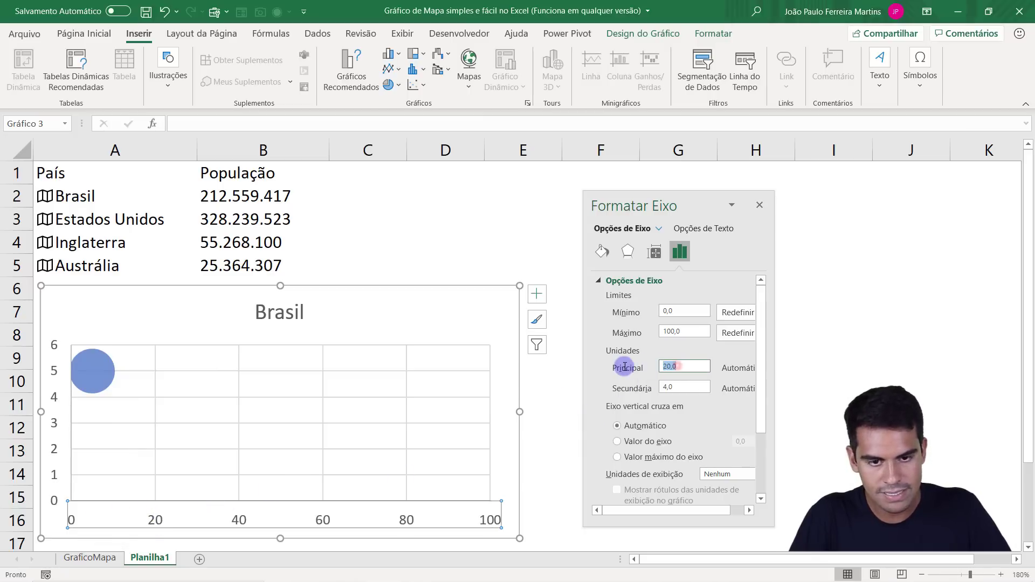
key(Return)
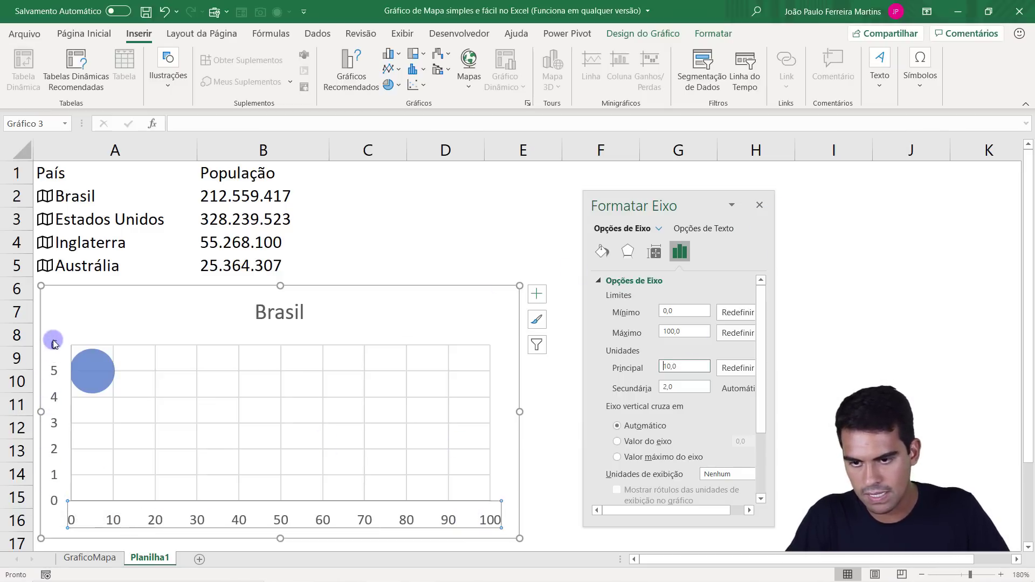
Format the vertical axis with a minimum of 0, a maximum of 100 and a major unit of 10.
right_click(56, 401)
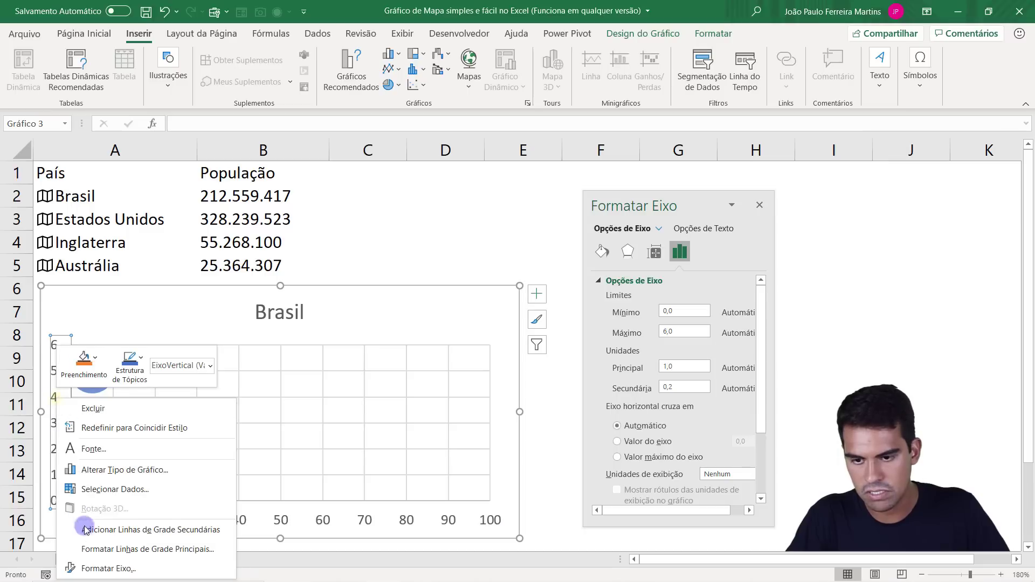
click(103, 564)
drag(683, 310, 654, 332)
text(100)
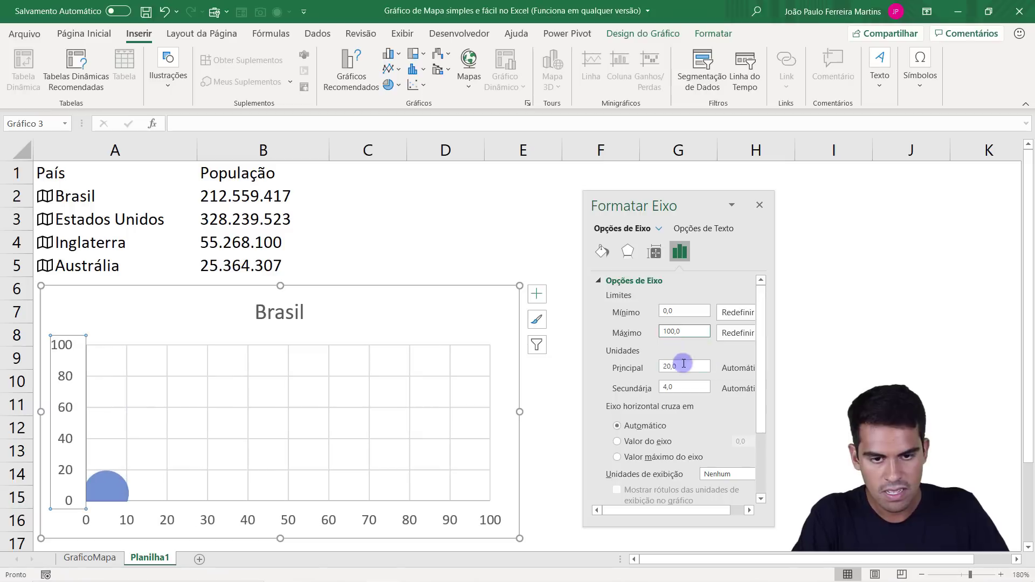
drag(695, 367, 654, 366)
text(10)
key(Return)
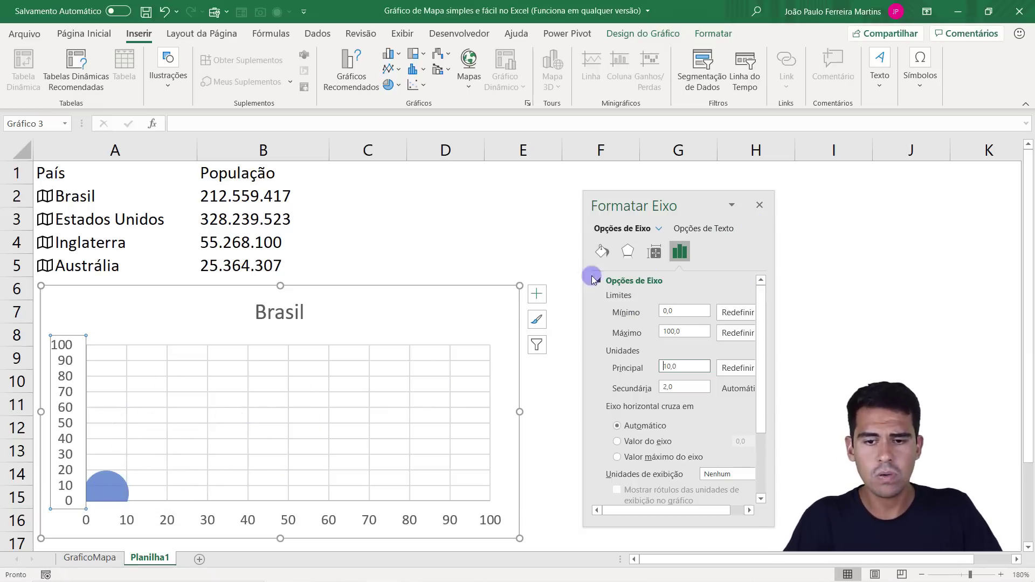
Close the axis formatting and delete the chart title.
click(760, 205)
click(291, 311)
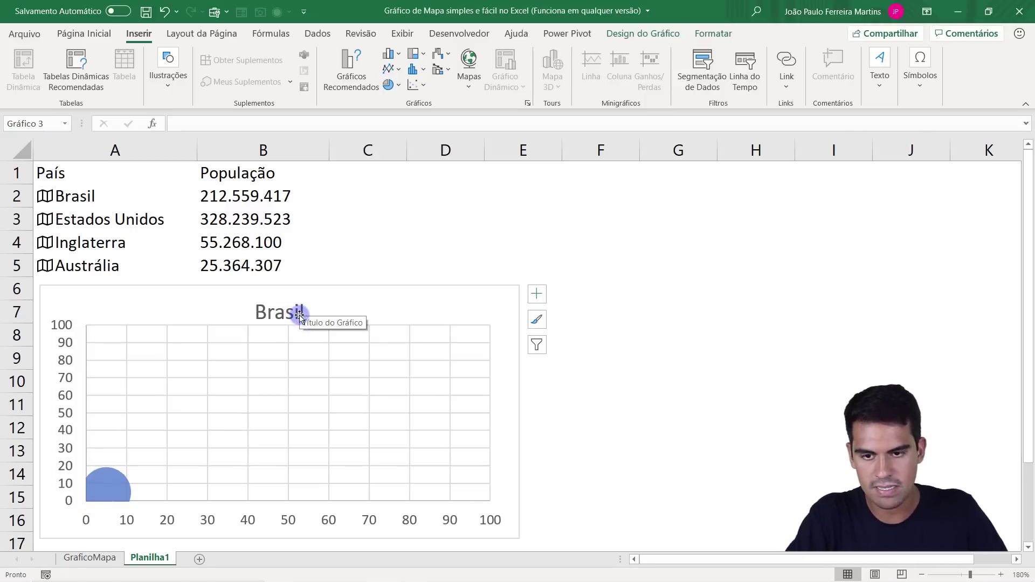
key(Delete)
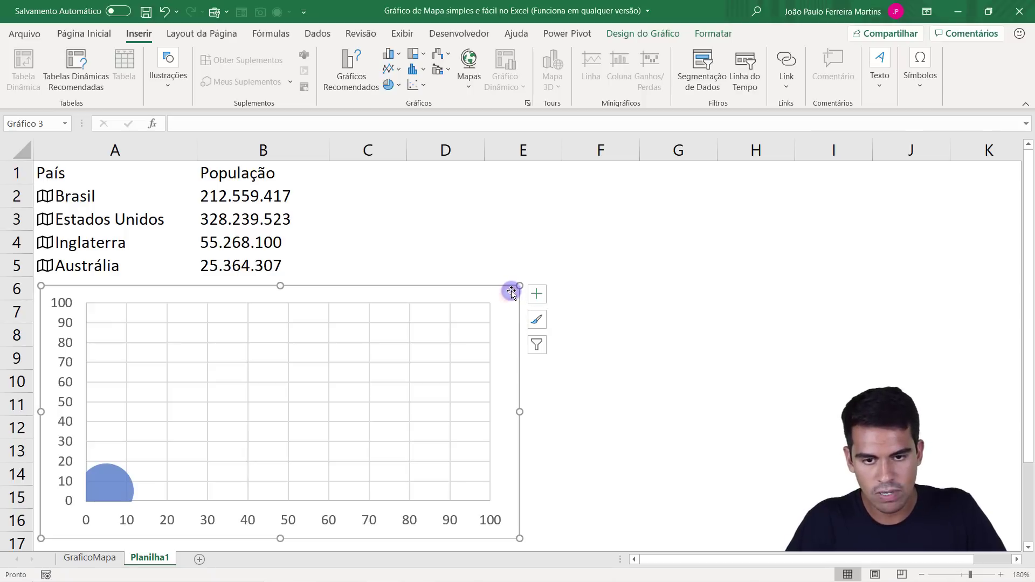
click(507, 244)
click(506, 292)
click(512, 245)
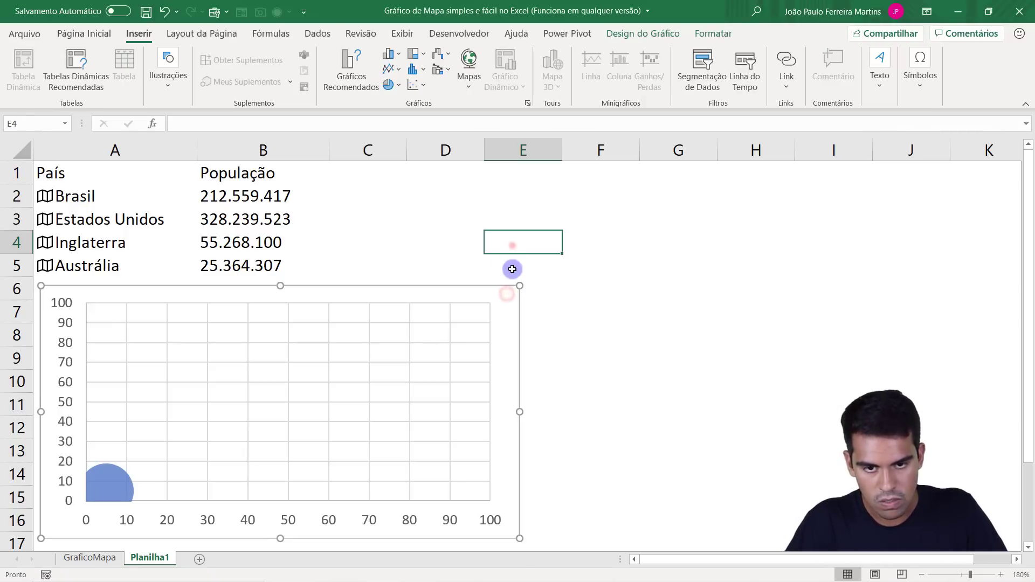
click(513, 292)
click(516, 237)
click(516, 288)
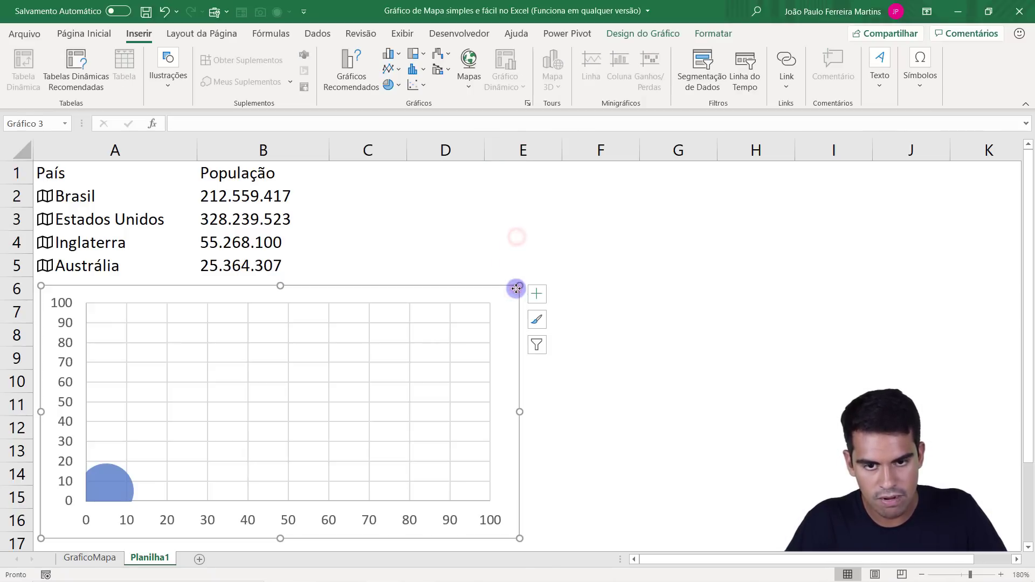
Set the chart area's shape fill to no fill (Sem Preenchimento) to reveal the map picture behind it.
click(509, 303)
click(722, 35)
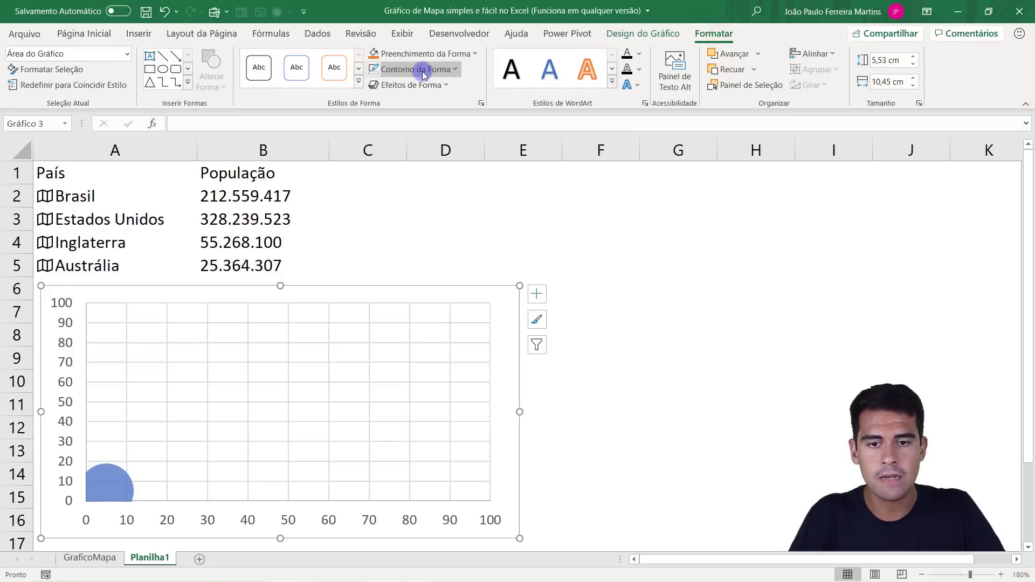
click(436, 53)
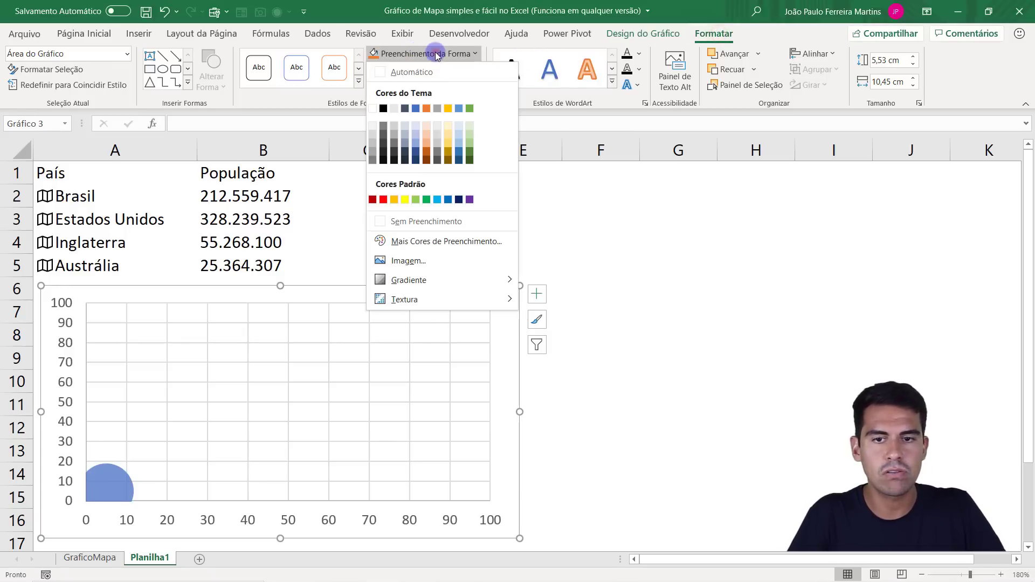
click(427, 221)
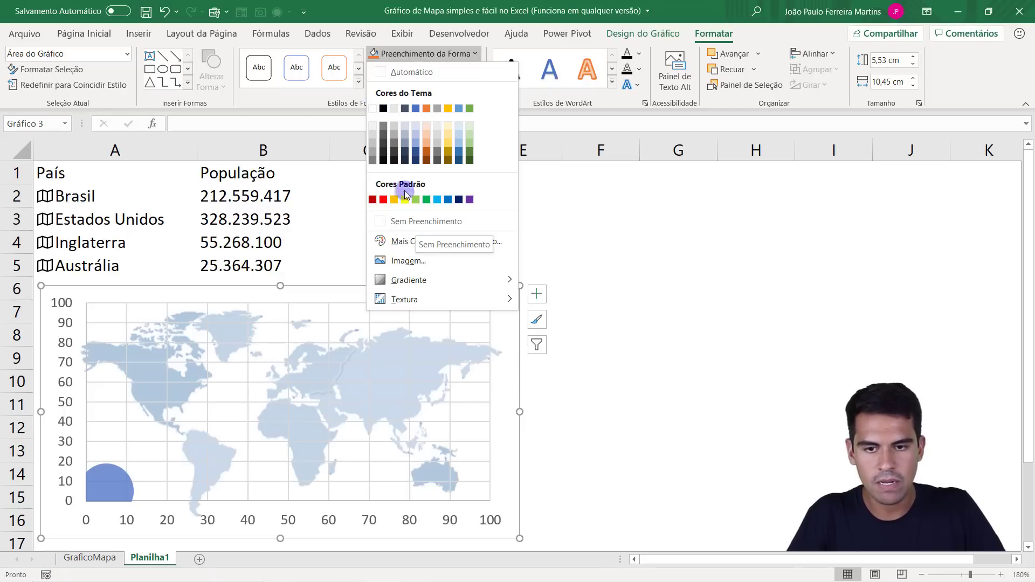
click(415, 222)
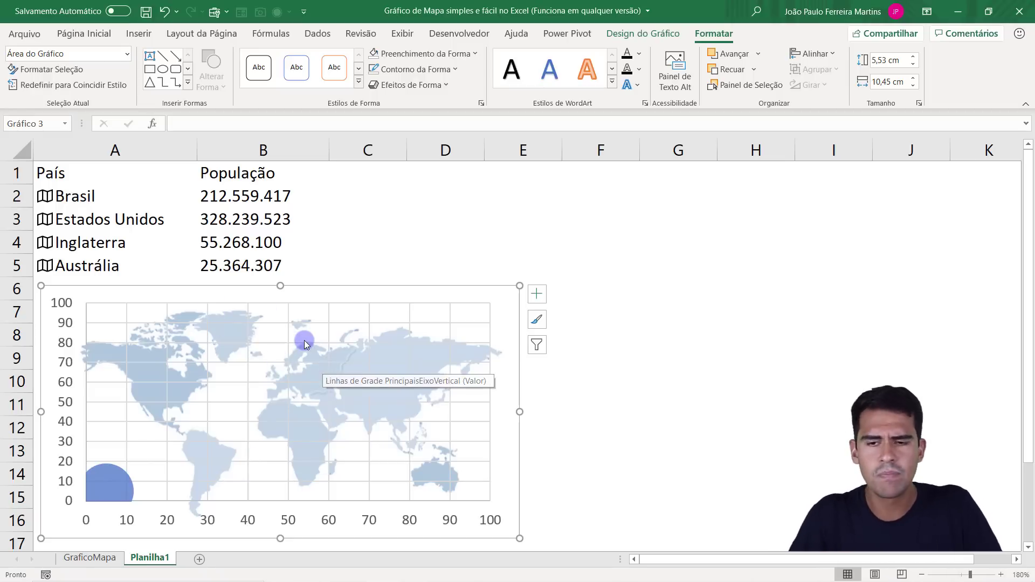
Move the transparent chart sideways so that it partly uncovers the map picture's western side.
click(576, 370)
click(412, 371)
click(411, 287)
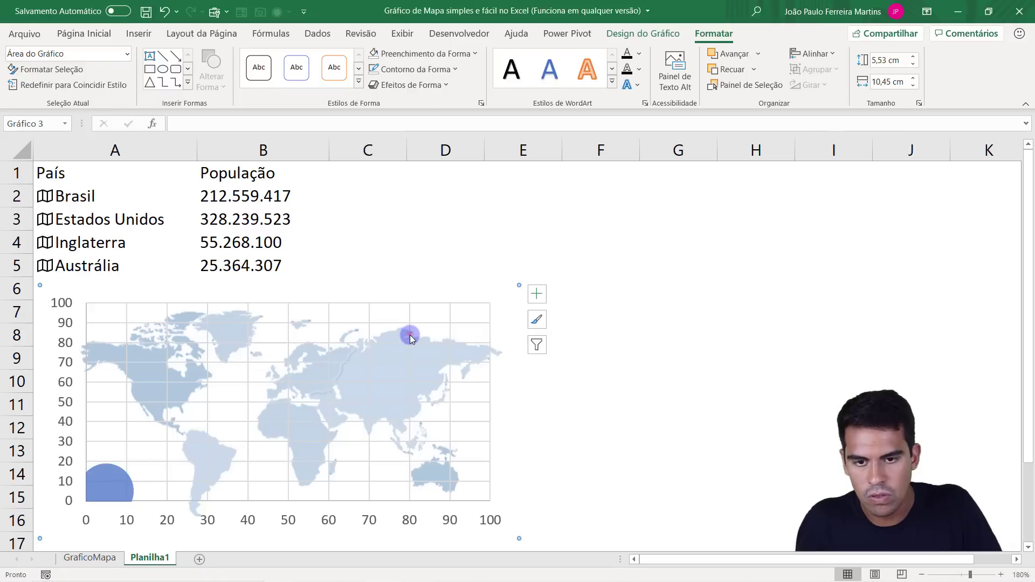
ctrl+click(432, 274)
drag(435, 280, 576, 270)
Move the map picture beside the table, starting around column D, and place the bubble chart back over it.
click(157, 329)
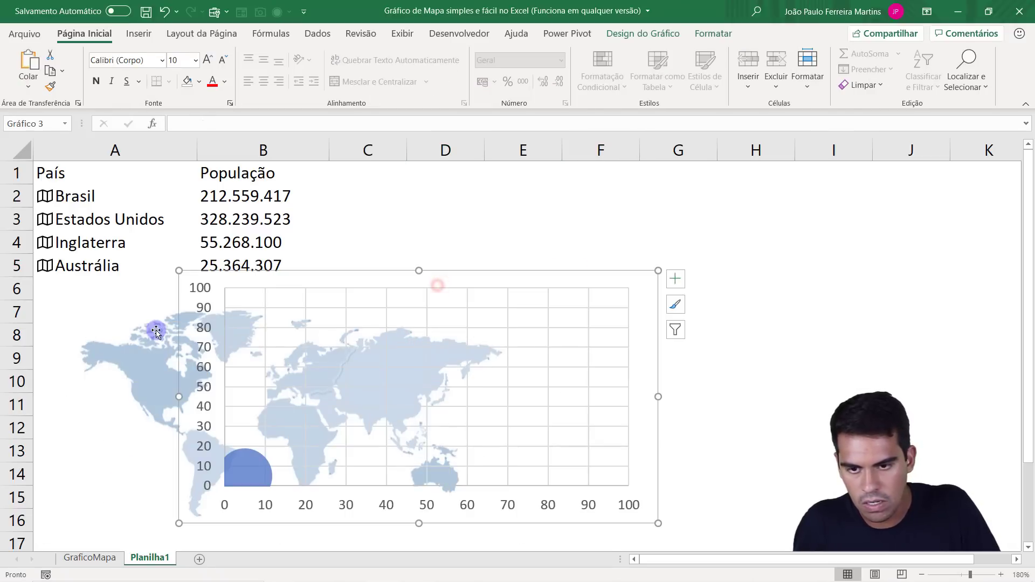
ctrl+click(569, 281)
click(621, 245)
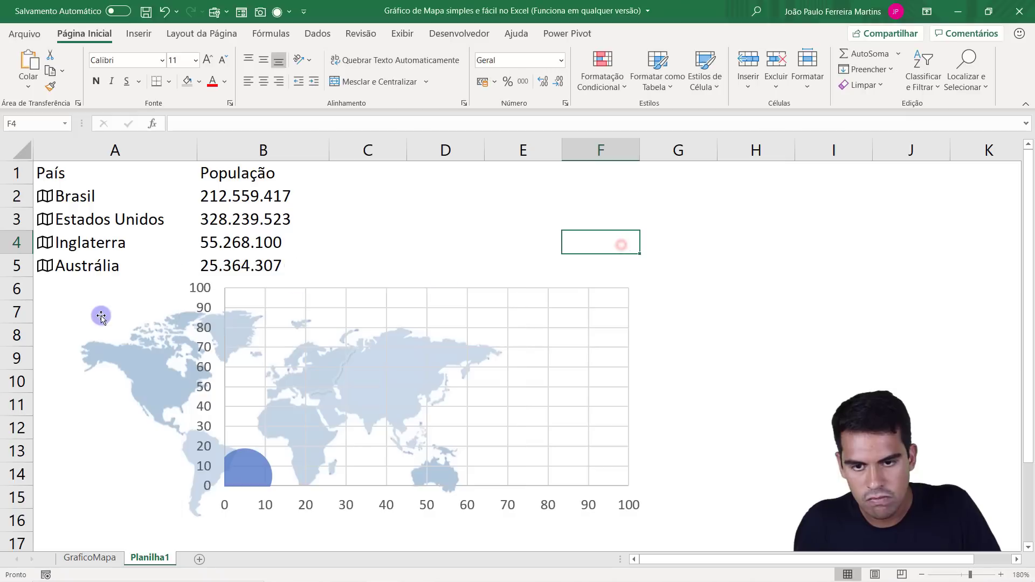
click(103, 312)
drag(108, 288, 440, 216)
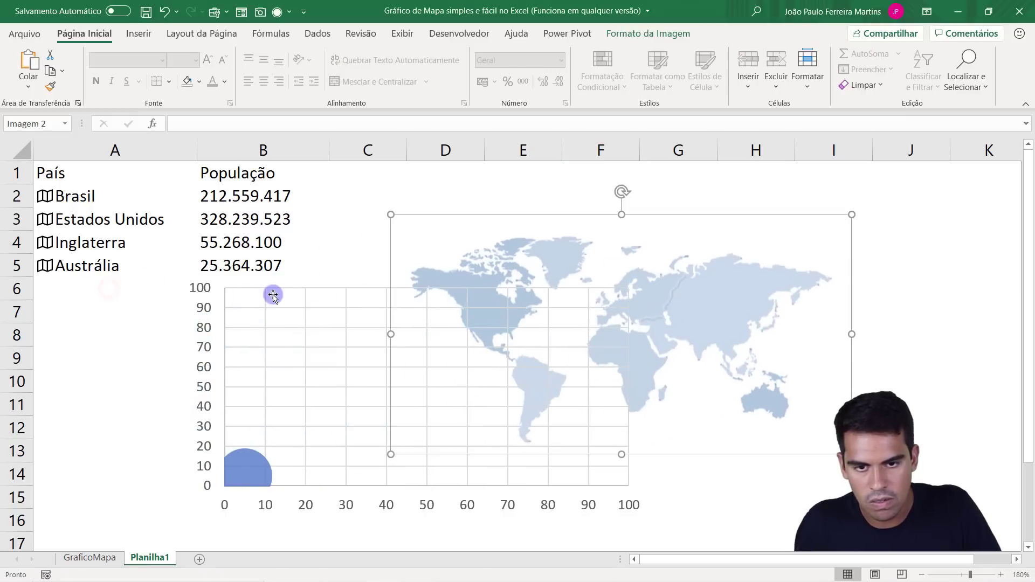
click(295, 291)
drag(304, 270, 500, 221)
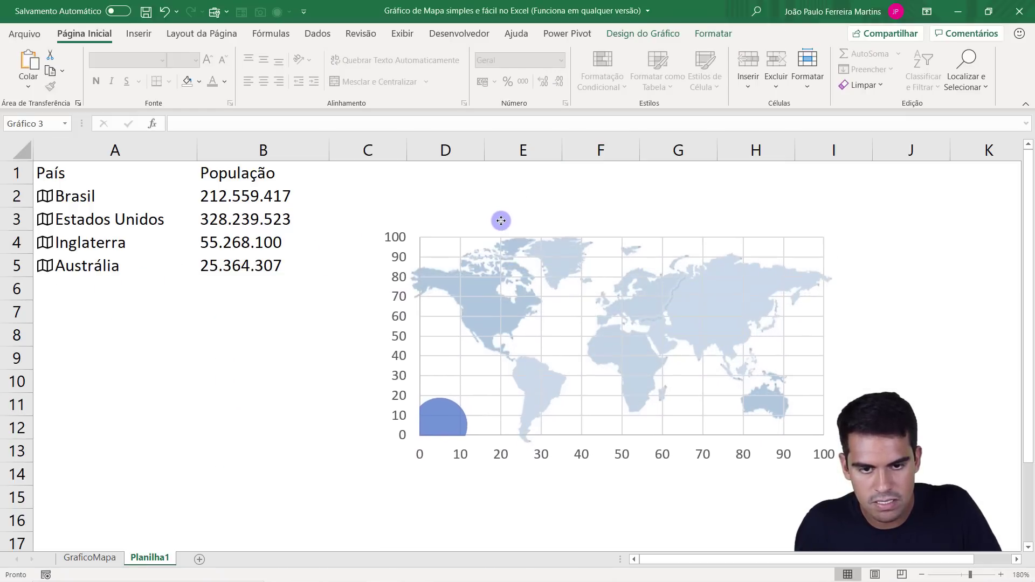
Insert two empty columns between País and População and narrow both of them.
click(171, 258)
click(263, 150)
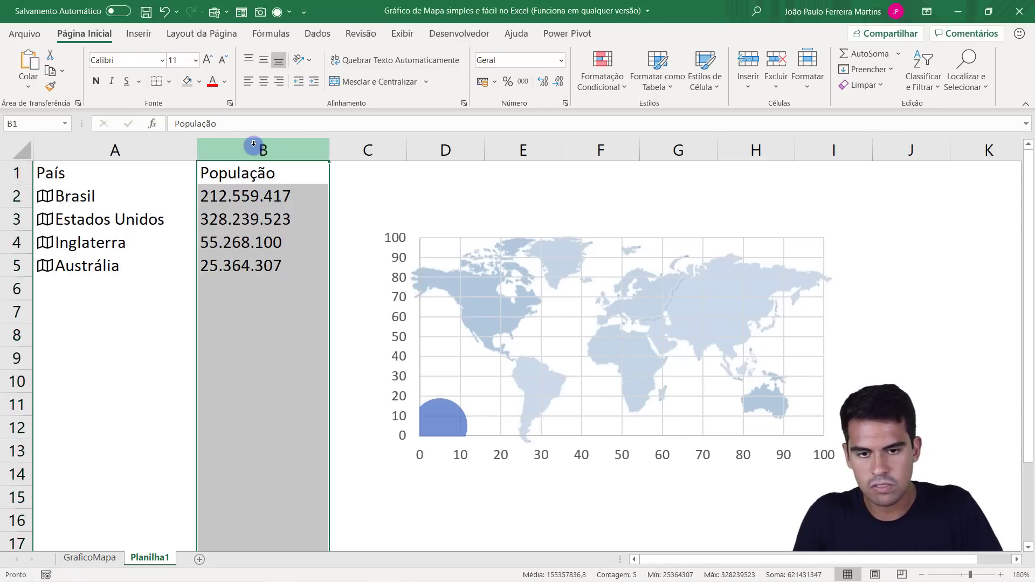
key(ctrl+plus)
key(ctrl+plus)
drag(354, 141, 256, 140)
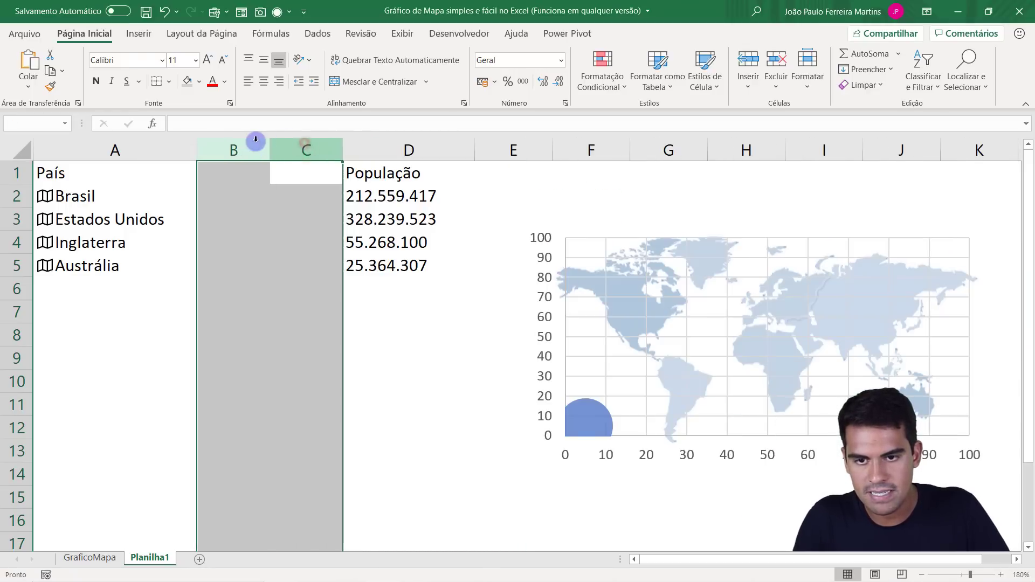
Enter the headers X in B1 and Y in C1 for the map coordinates.
click(224, 168)
text(x)
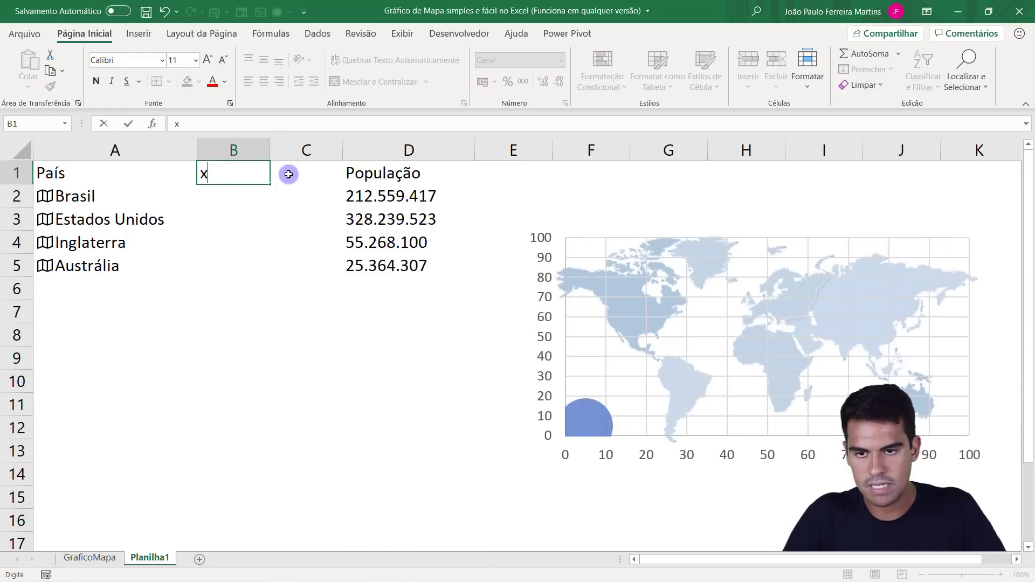
click(299, 169)
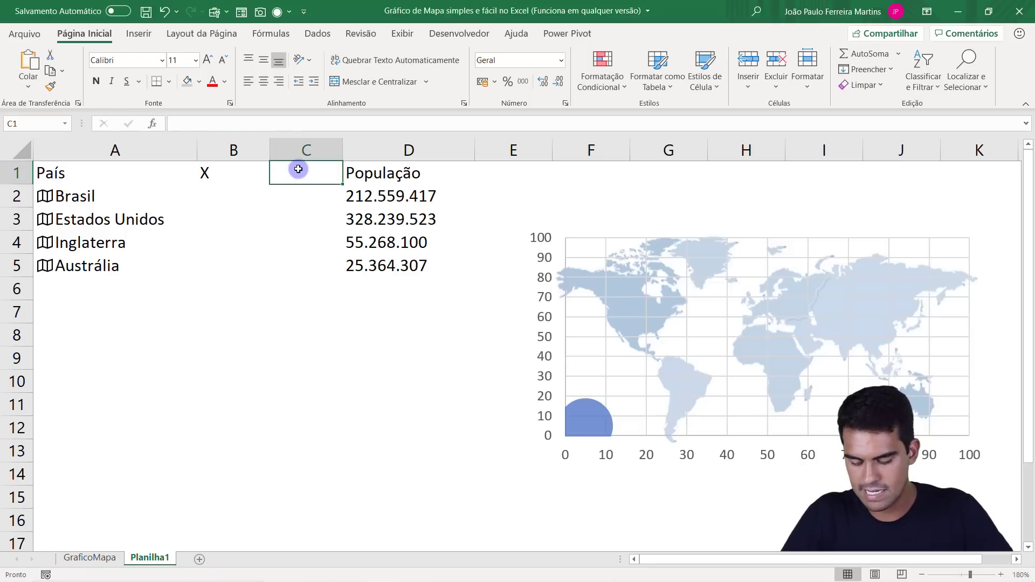
text(Y)
key(Return)
drag(298, 168, 273, 252)
drag(237, 190, 277, 194)
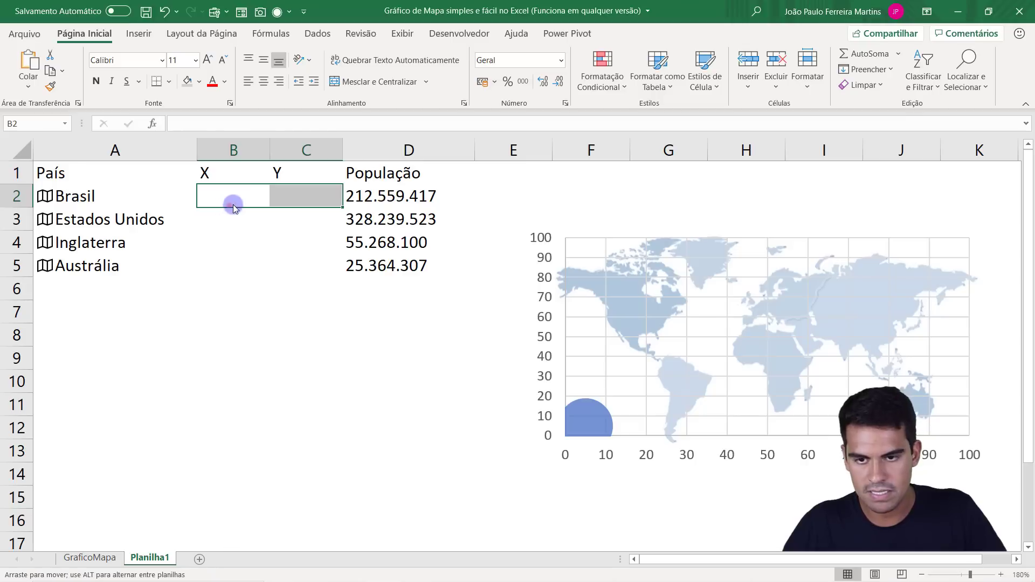
drag(216, 223, 291, 222)
drag(206, 250, 275, 242)
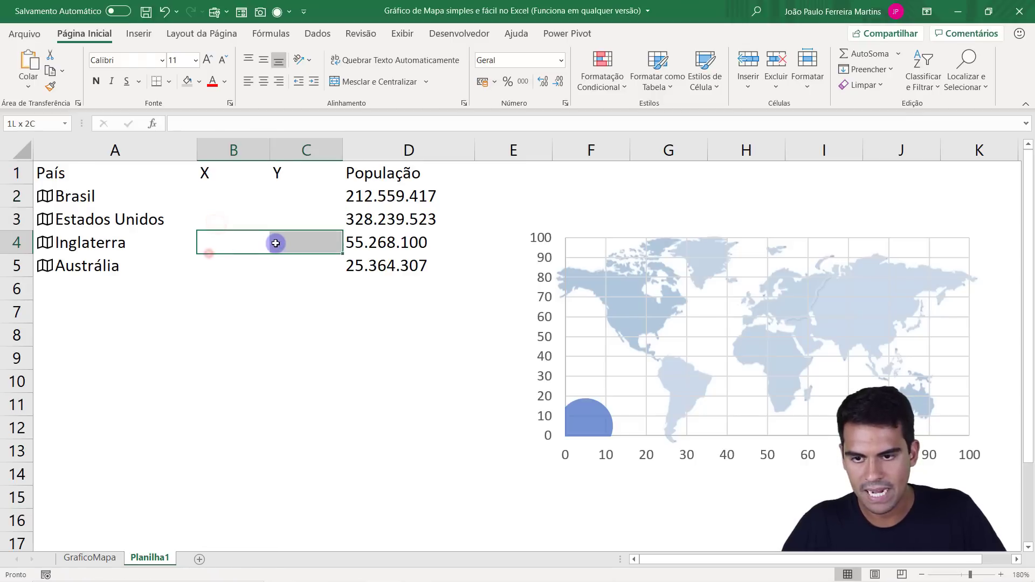
drag(203, 263, 296, 264)
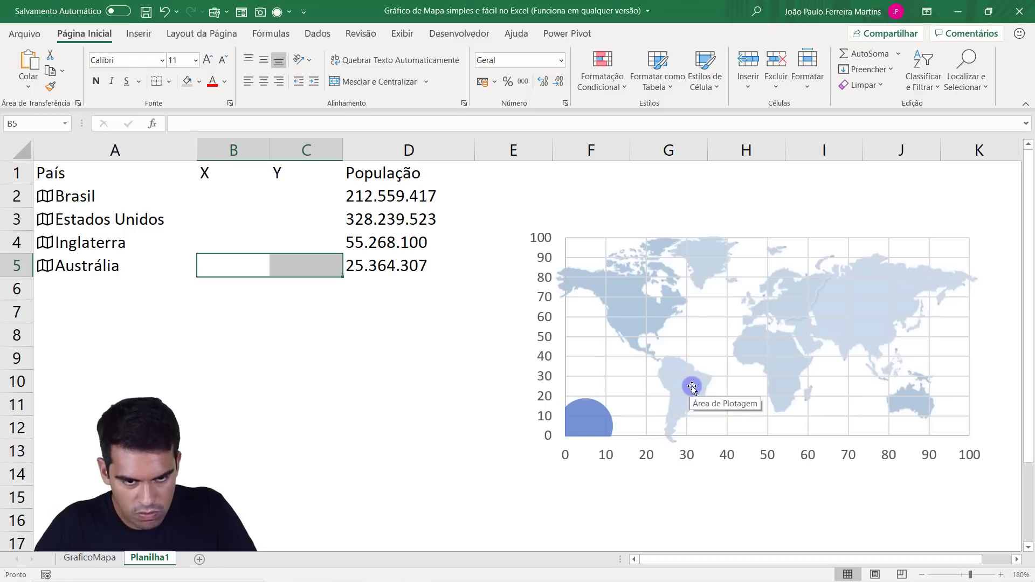
Enter Brasil's coordinates as X 30 and Y 25, and left-align the coordinate cells B2:C5.
click(231, 193)
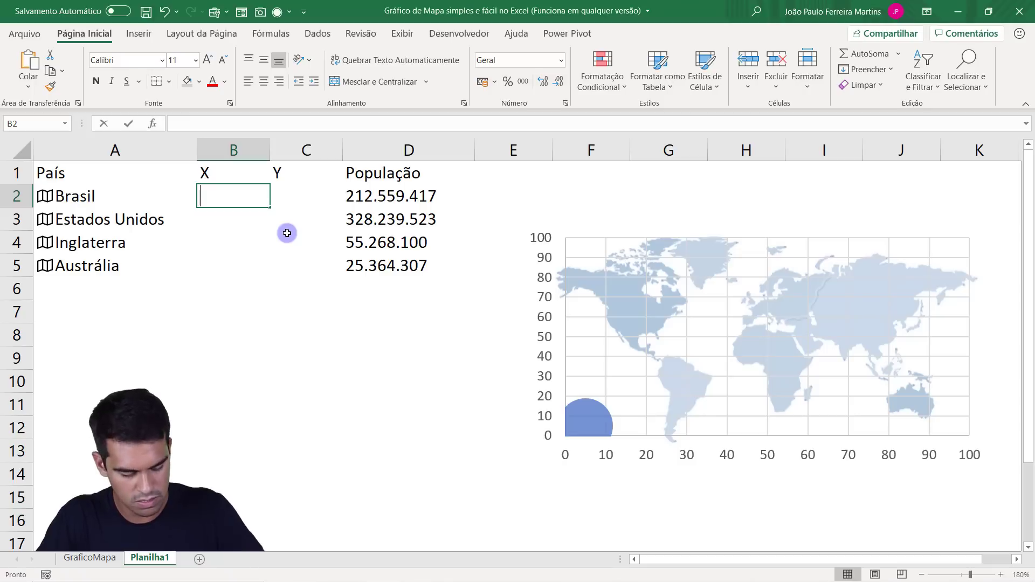
text(30)
key(Return)
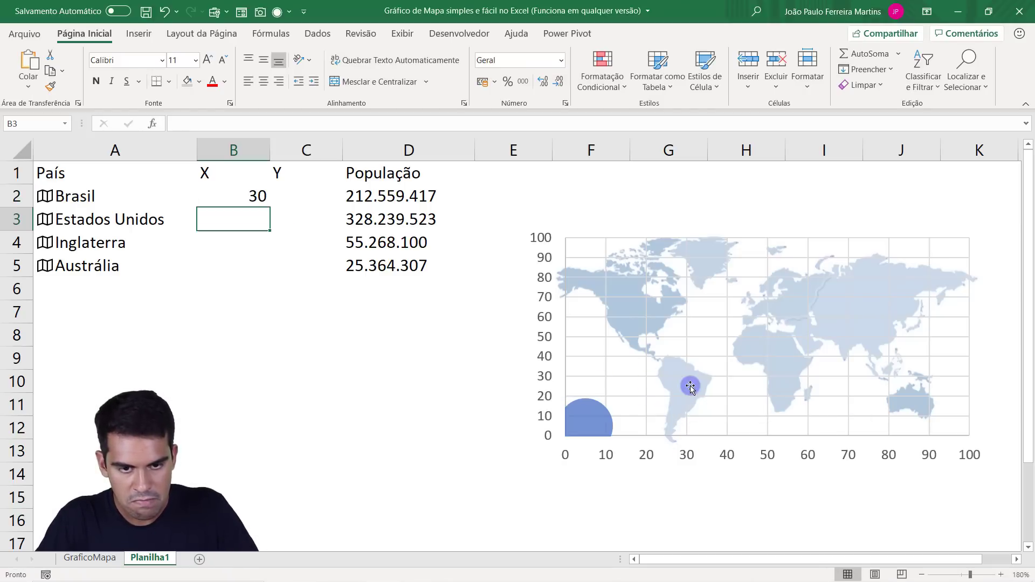
click(291, 196)
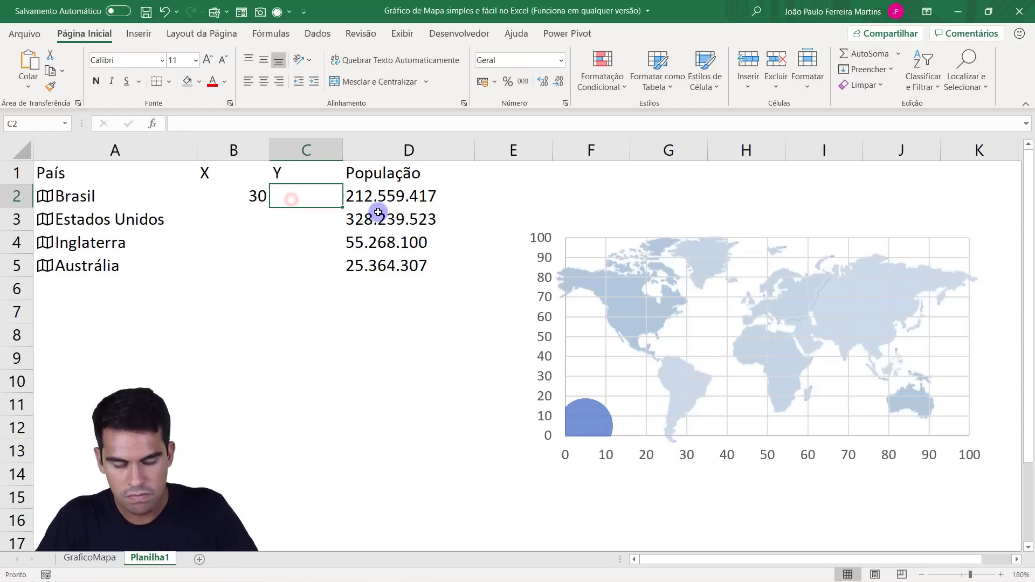
text(25)
key(Return)
drag(321, 199, 262, 273)
click(248, 82)
Enter the Estados Unidos coordinates as X 18 and Y 60.
click(230, 217)
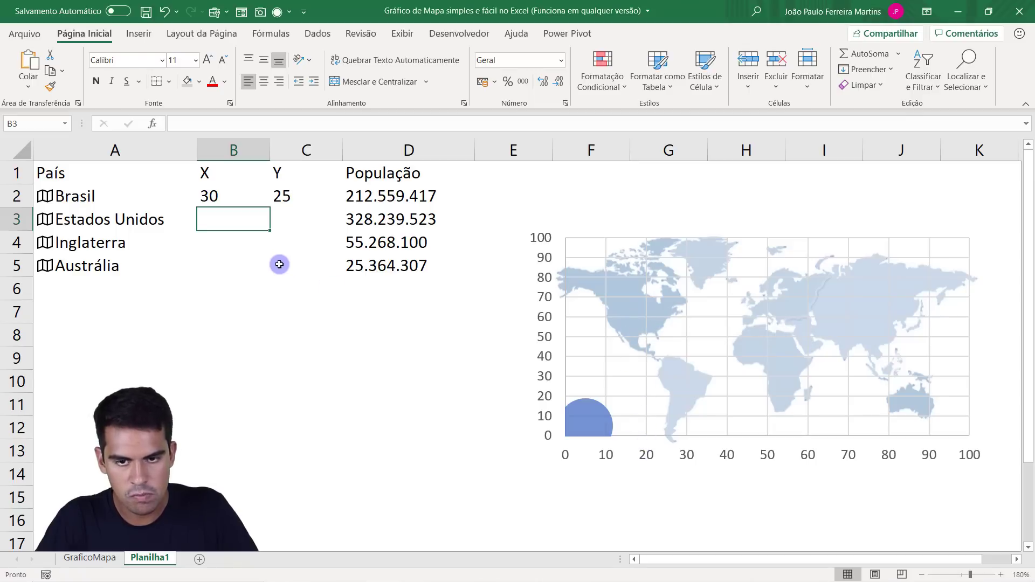
text(18)
key(Return)
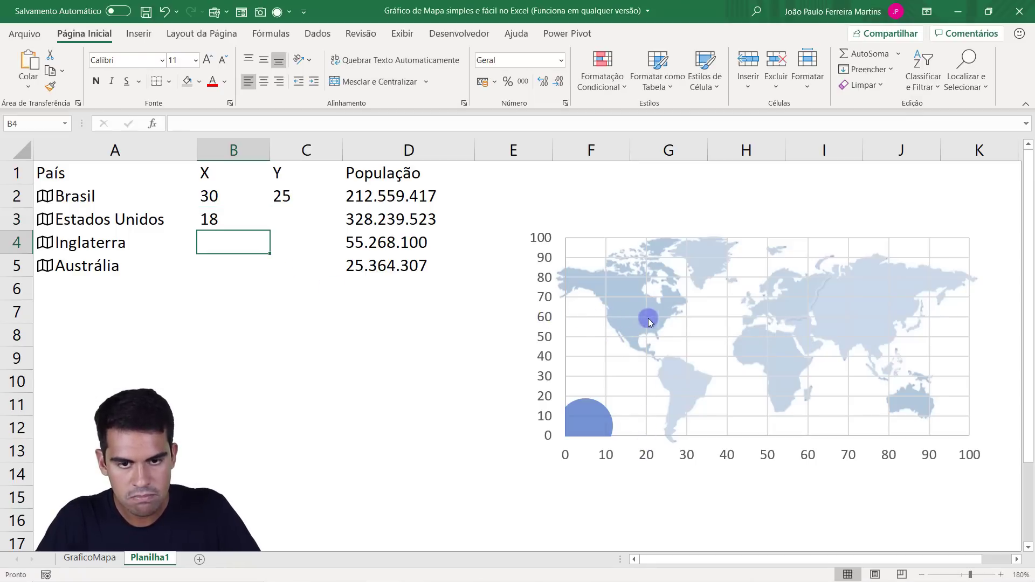
click(296, 220)
text(60)
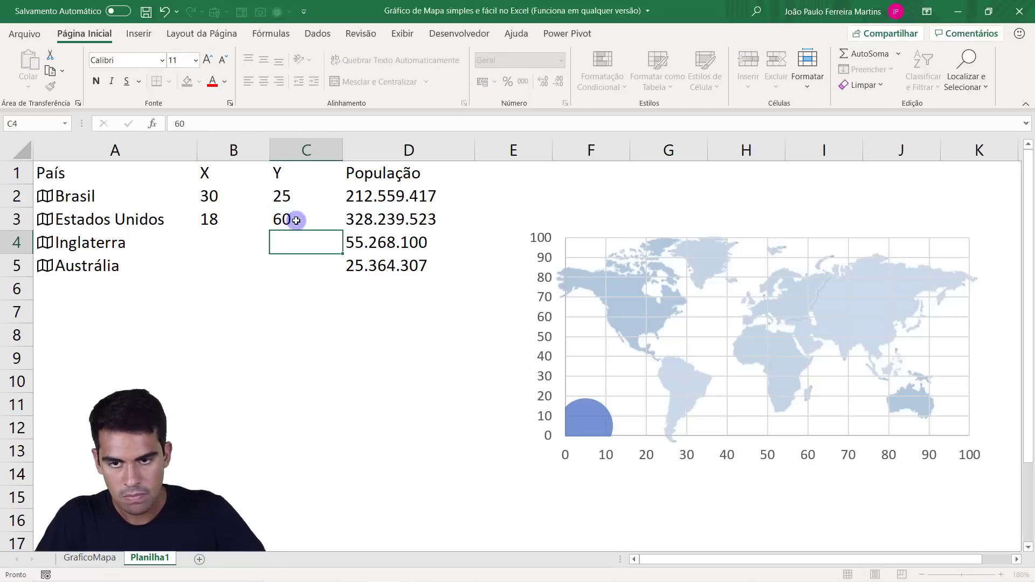
key(Return)
Enter Inglaterra's coordinates as X 46 and Y 68.
click(224, 242)
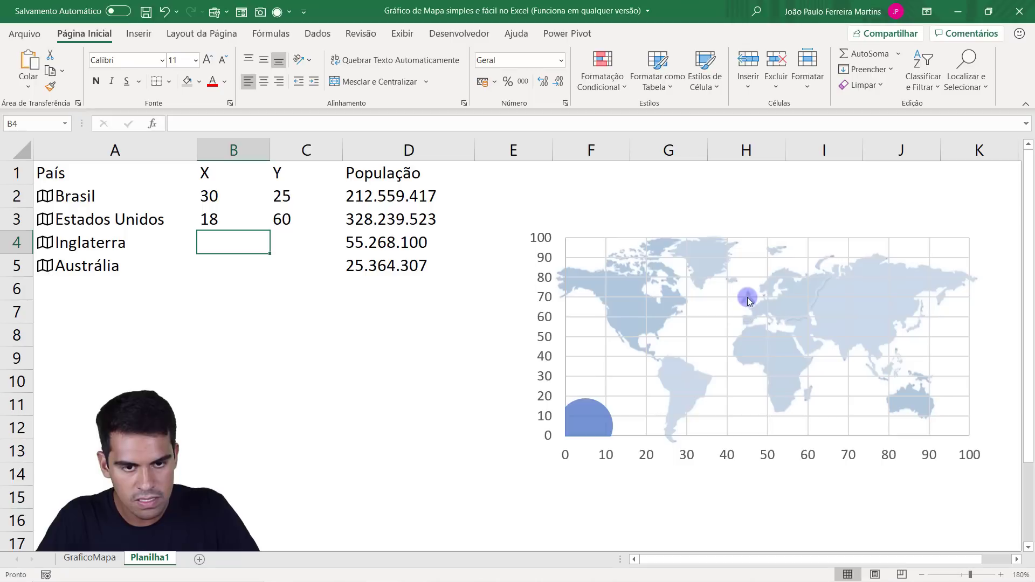
text(46)
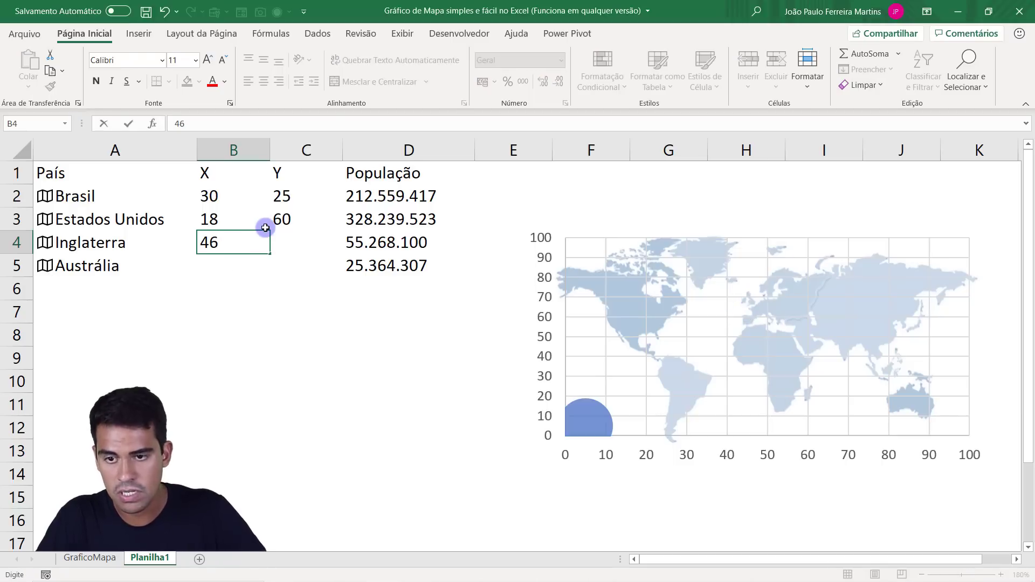
key(Tab)
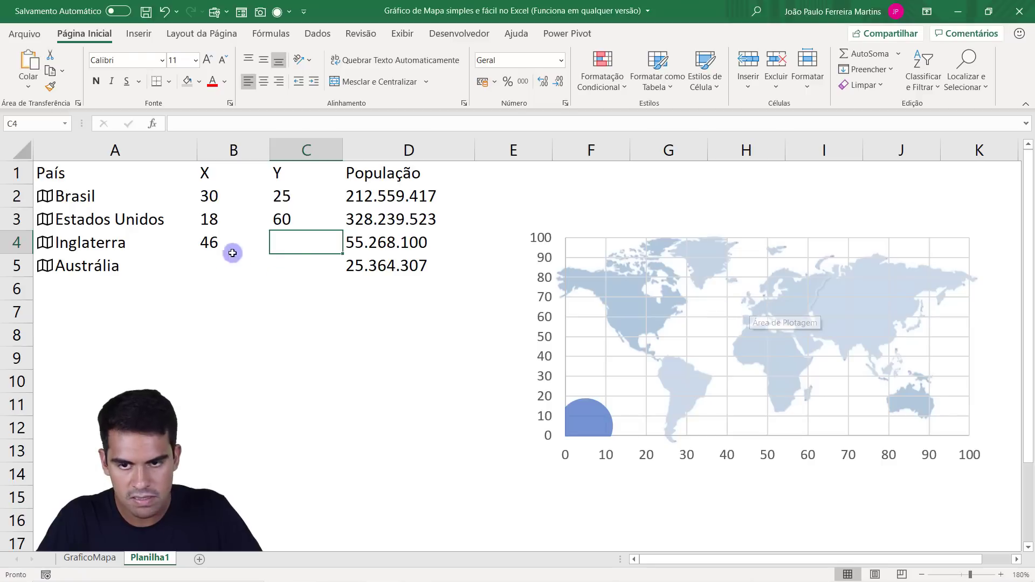
text(68)
key(Return)
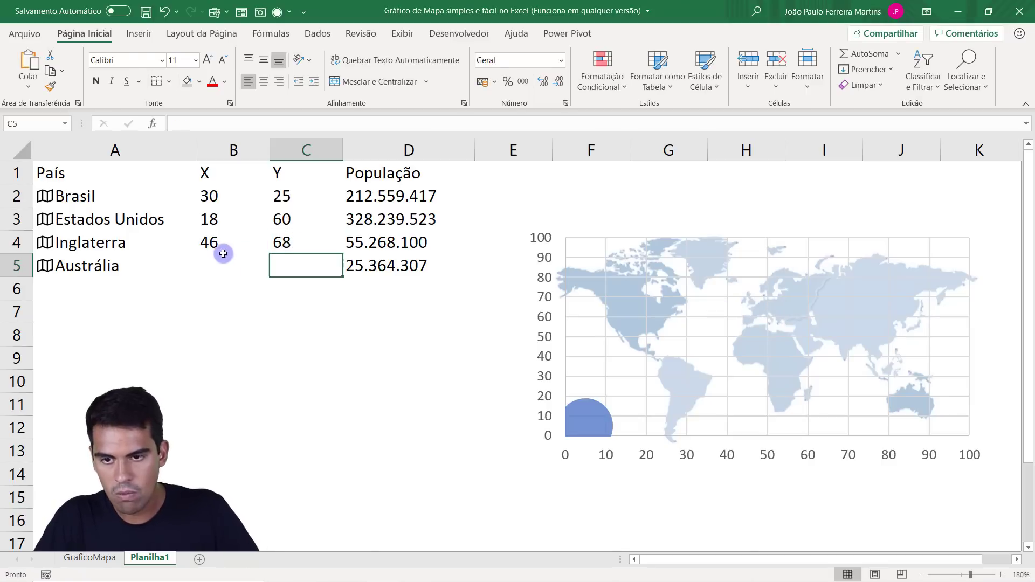
Enter Austrália's coordinates as X 86 and Y 17.
click(220, 261)
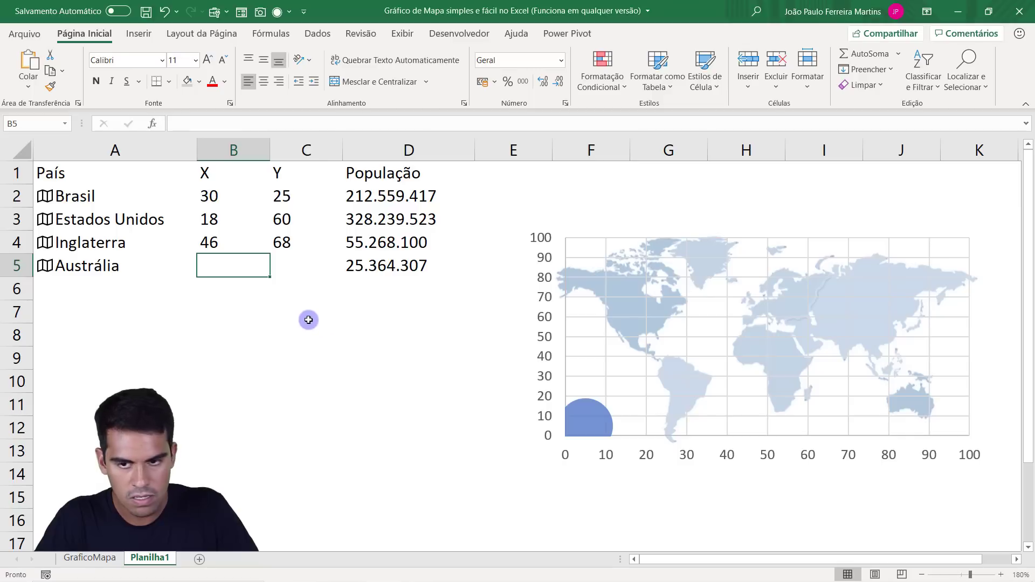
text(86)
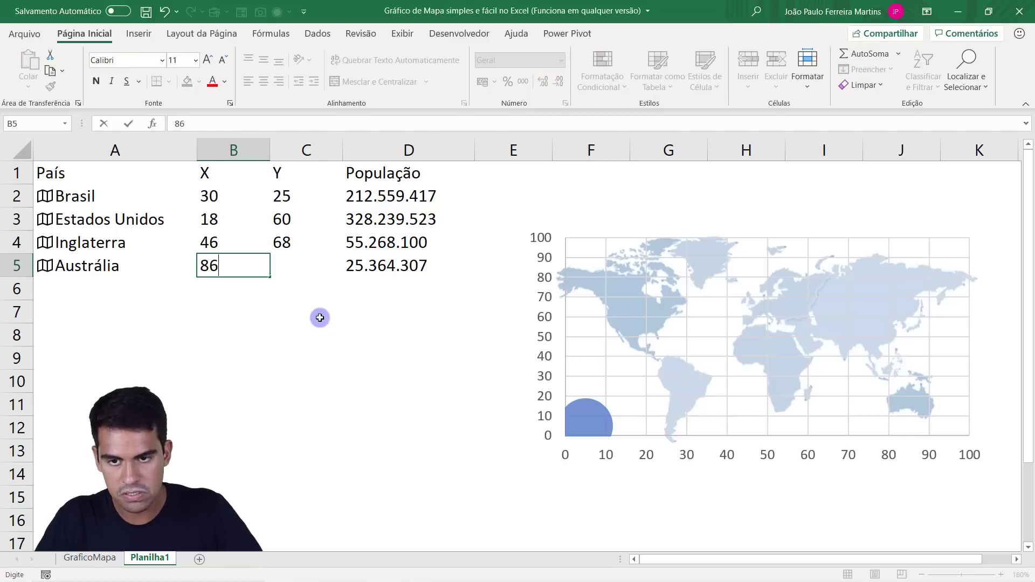
click(304, 270)
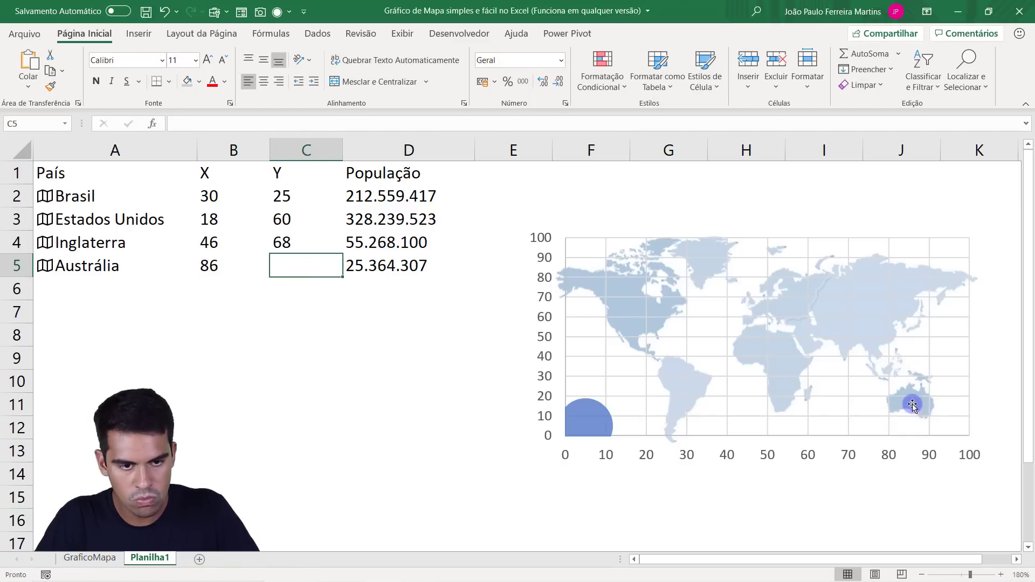
text(17)
key(Return)
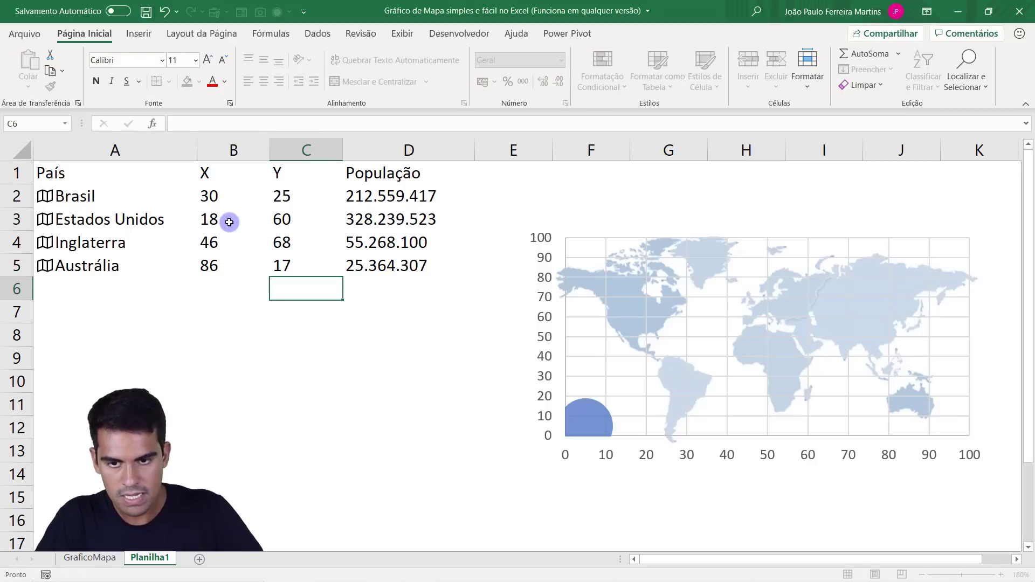
Edit the Brasil series in the bubble chart's data source and set its name to the País header in A1.
drag(228, 200, 293, 266)
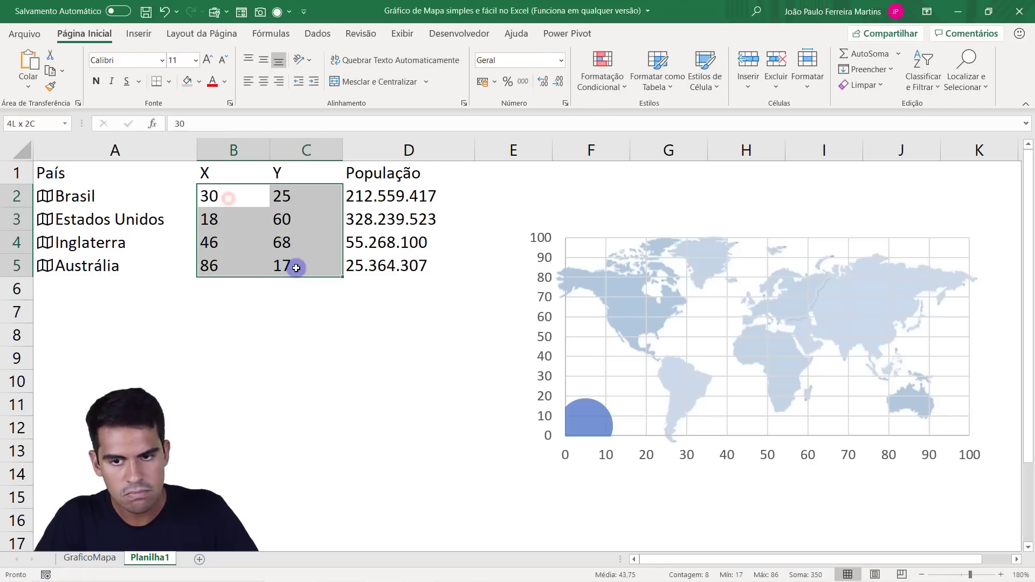
right_click(714, 331)
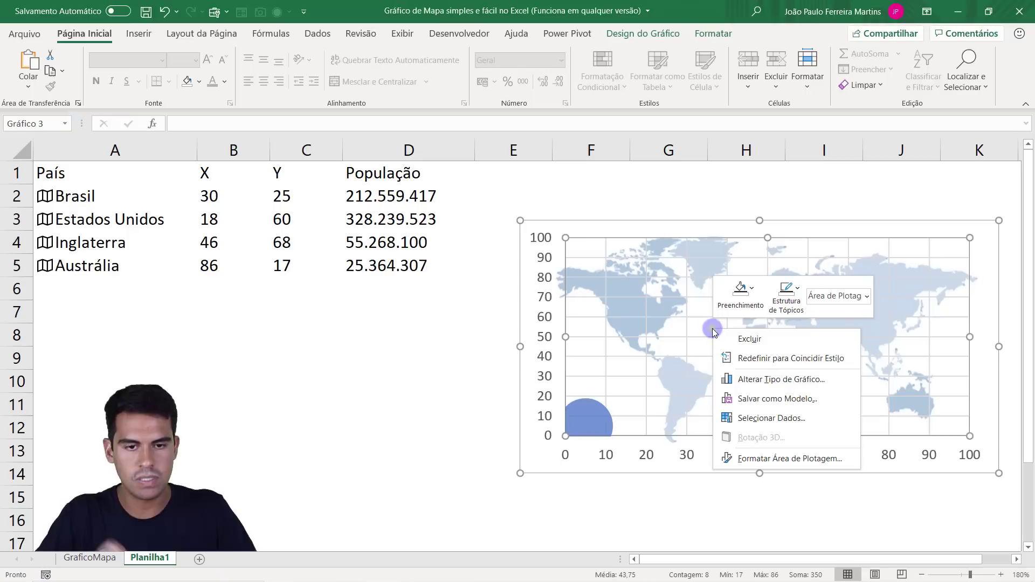
click(765, 419)
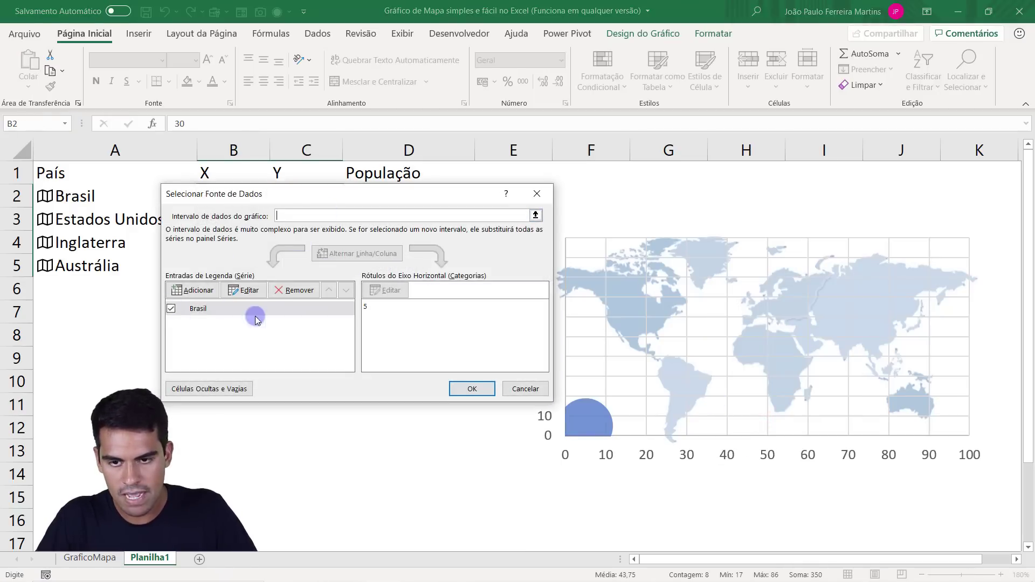
click(239, 310)
drag(335, 197, 756, 150)
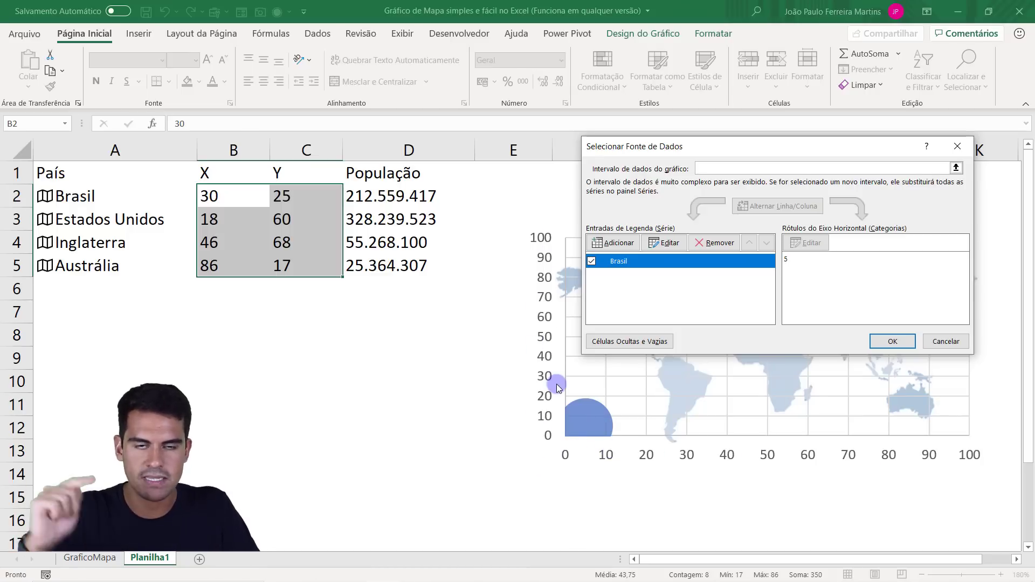
click(658, 243)
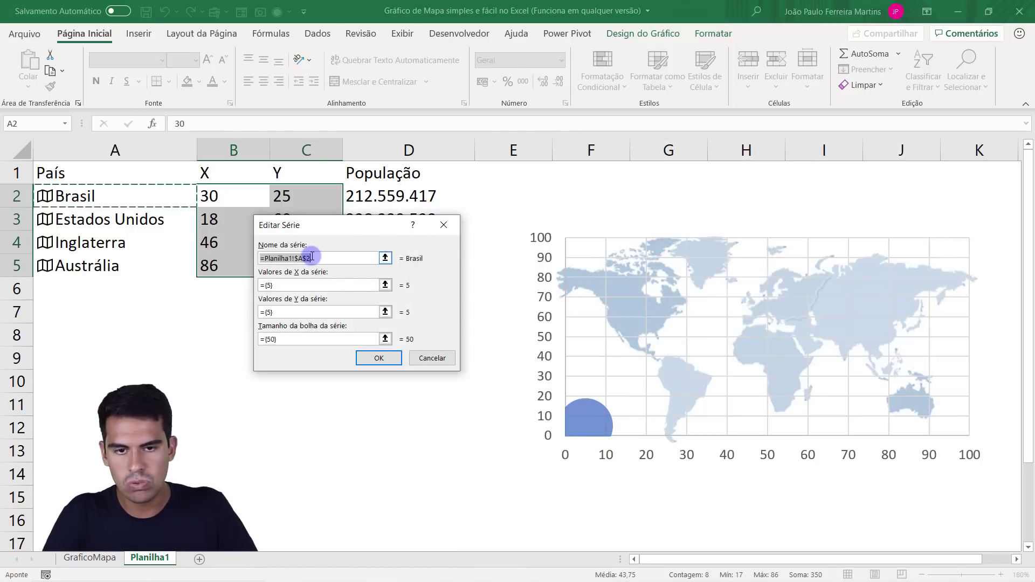
click(120, 174)
Set the series' X values to B2:B5 and its Y values to C2:C5.
drag(288, 287, 257, 287)
key(BackSpace)
drag(344, 222, 469, 213)
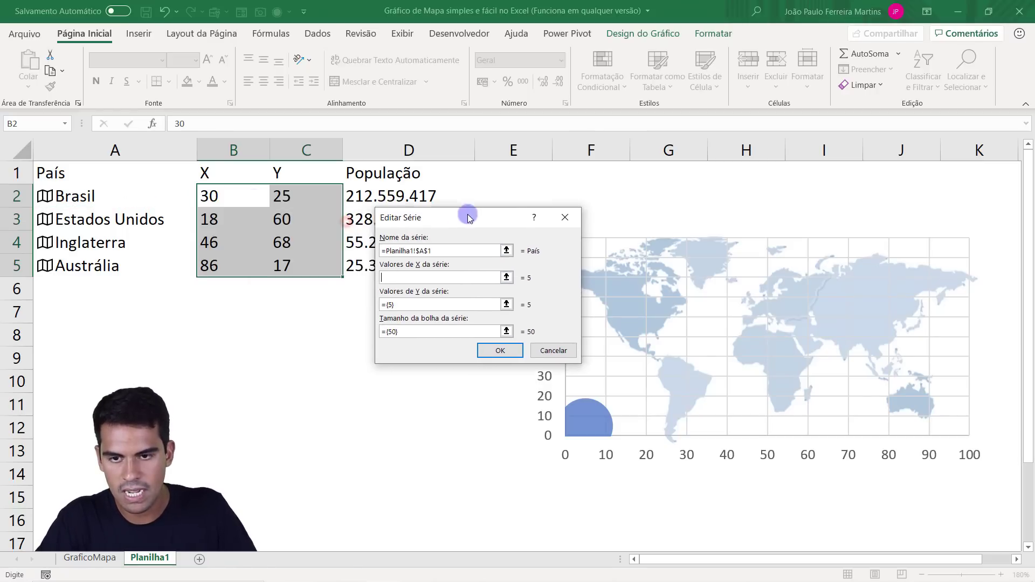
drag(229, 196, 224, 265)
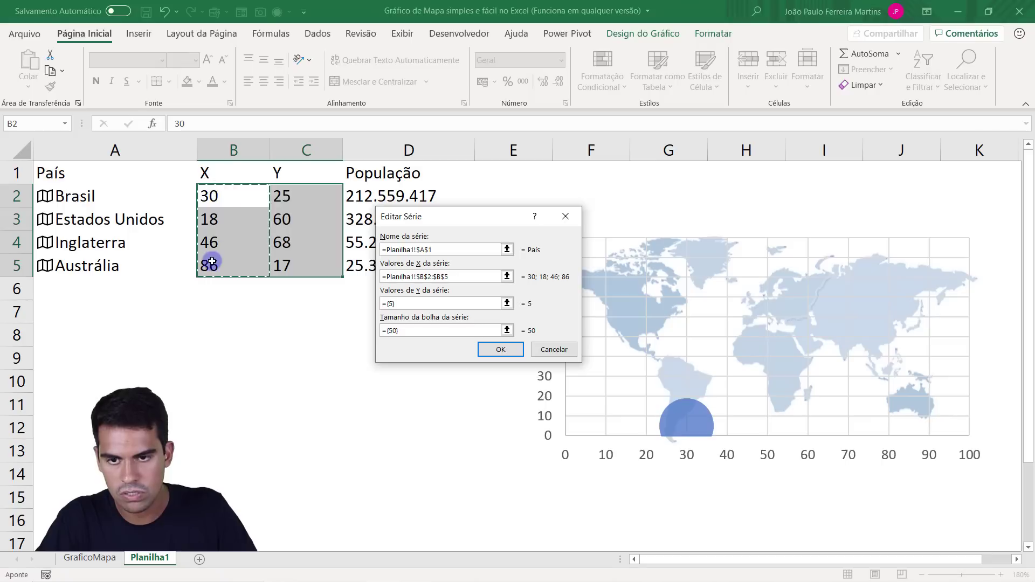
click(507, 303)
drag(297, 198, 299, 264)
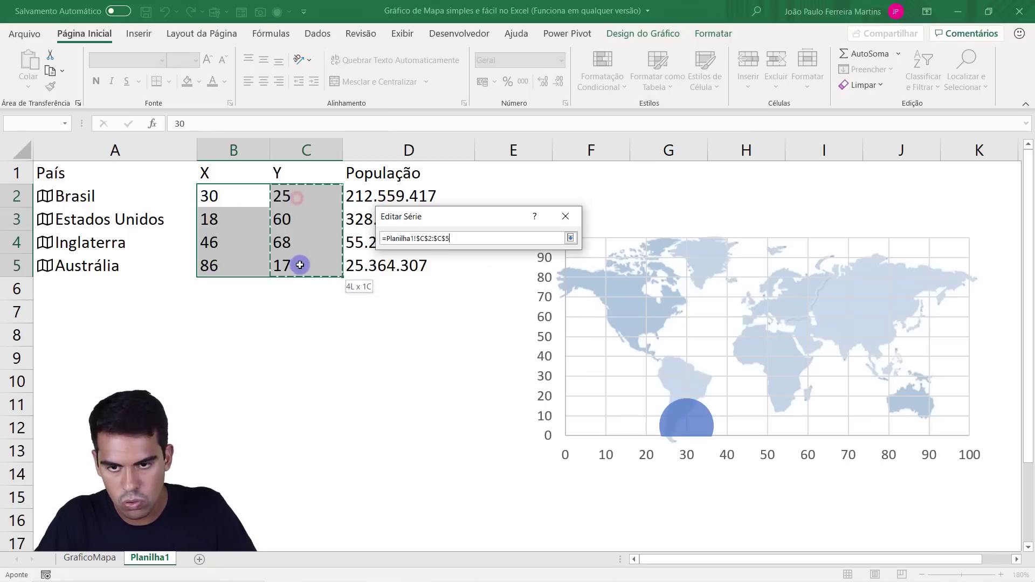
key(Return)
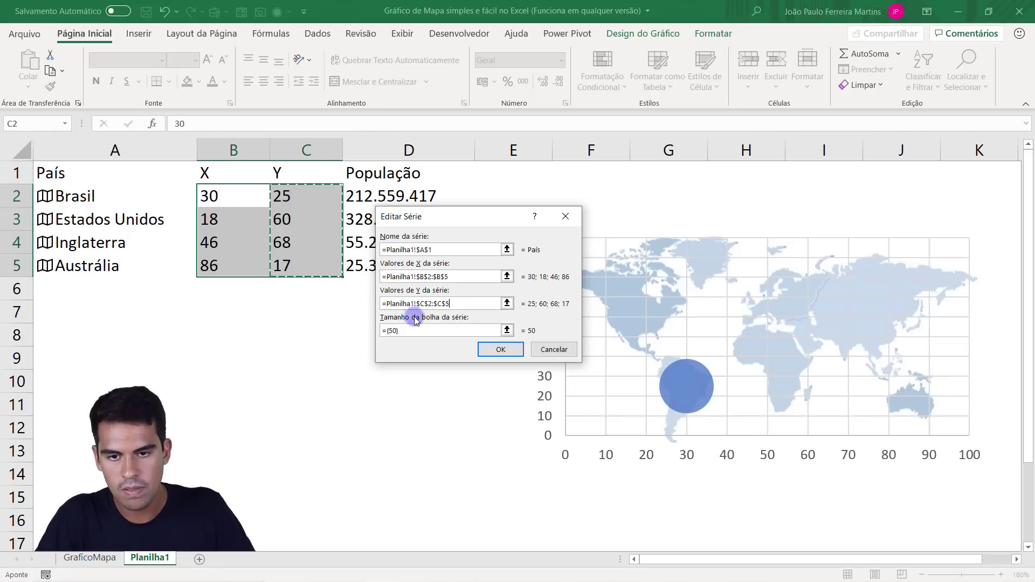
Set the series' bubble size to the population values in D2:D5 and apply the data source changes.
click(506, 330)
drag(476, 215, 605, 180)
drag(377, 197, 374, 264)
key(Return)
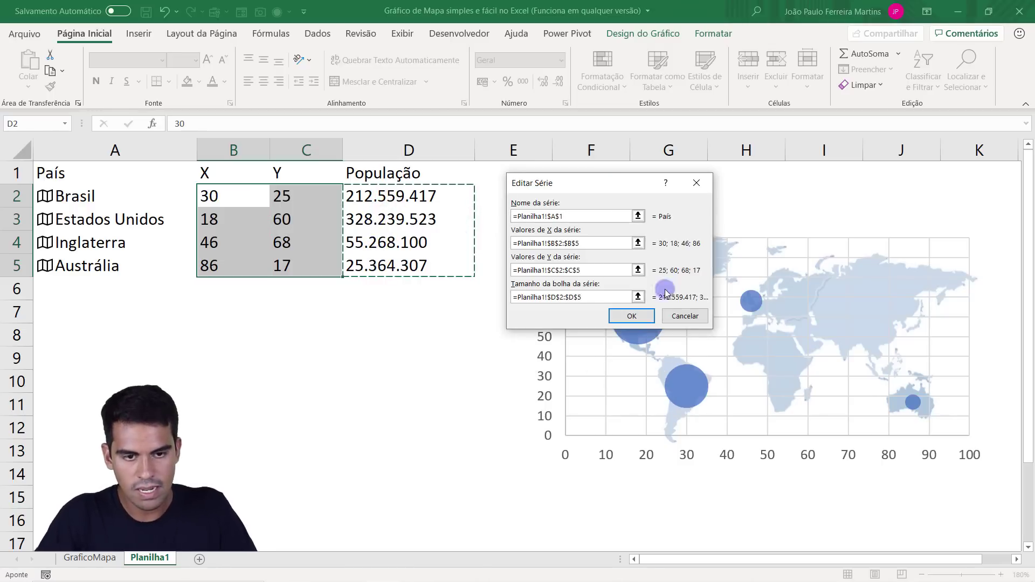
click(632, 316)
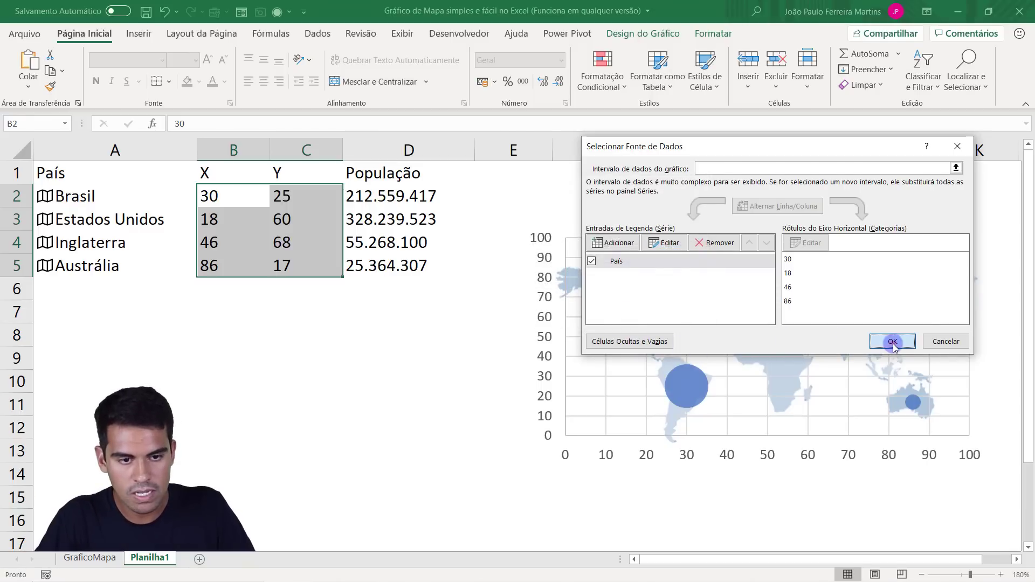
click(893, 344)
click(323, 377)
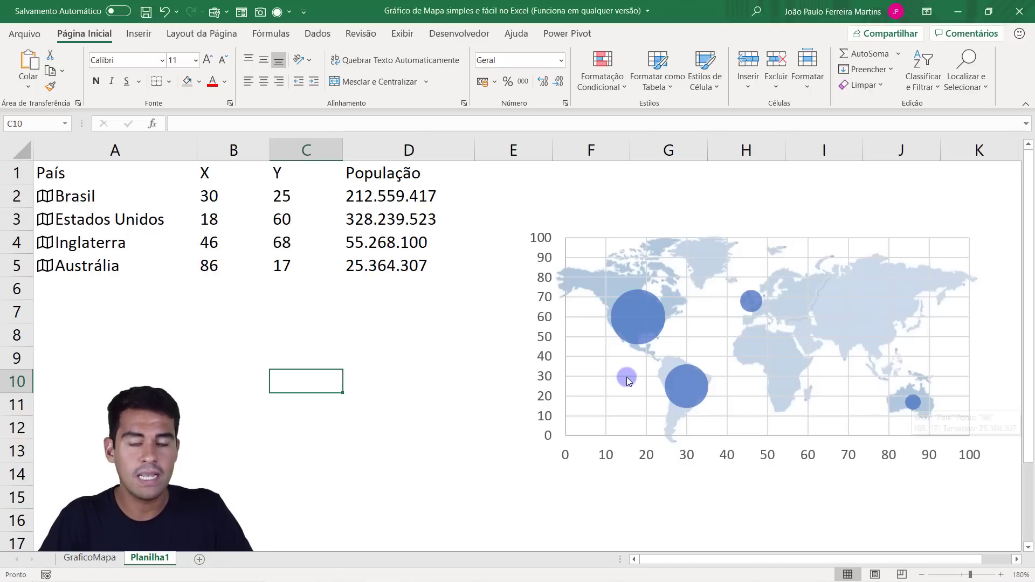
click(387, 201)
drag(387, 200, 400, 261)
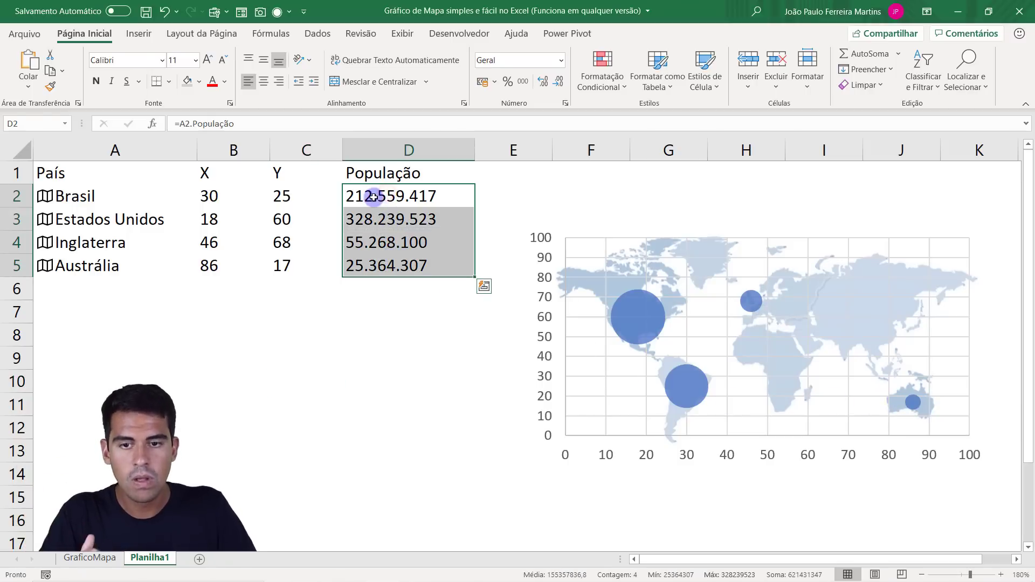
key(Return)
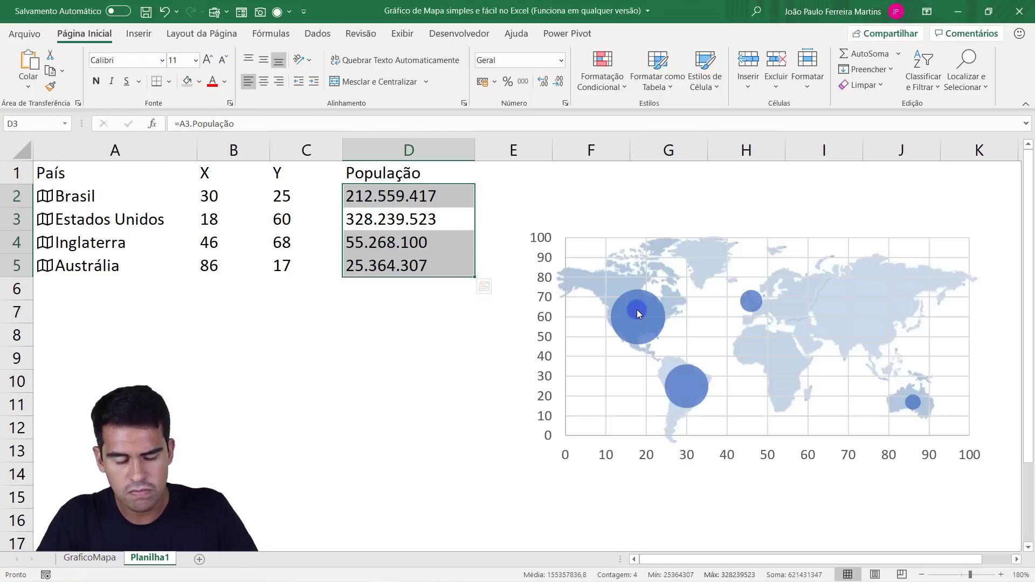
Open the data series formatting options for the country bubbles.
click(370, 310)
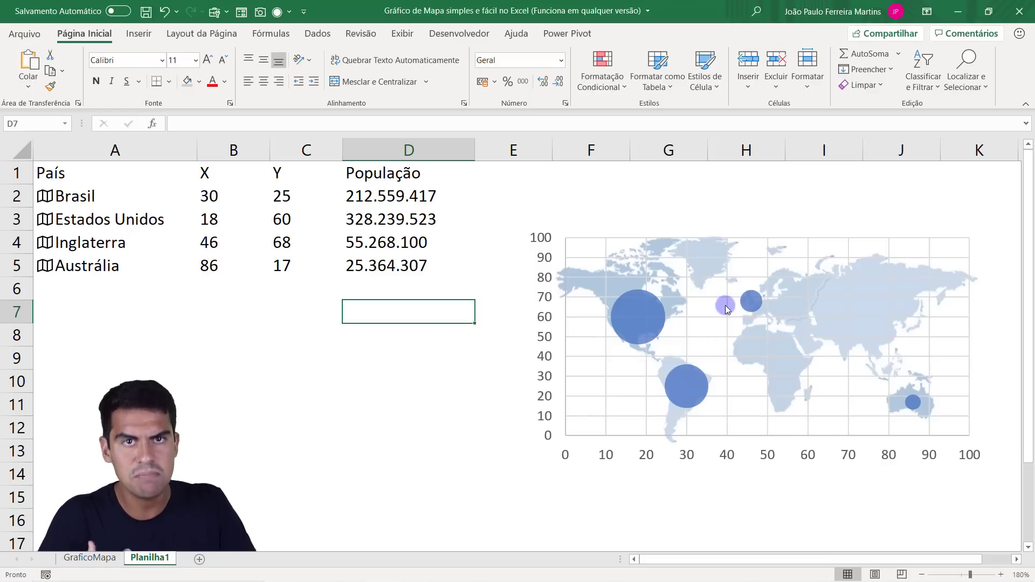
mouse_move(653, 341)
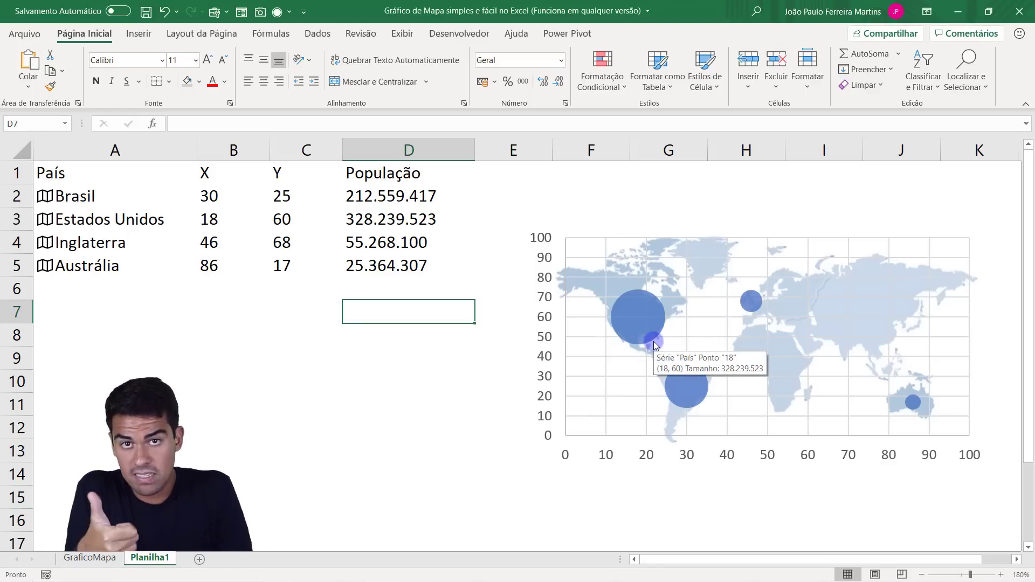
right_click(635, 315)
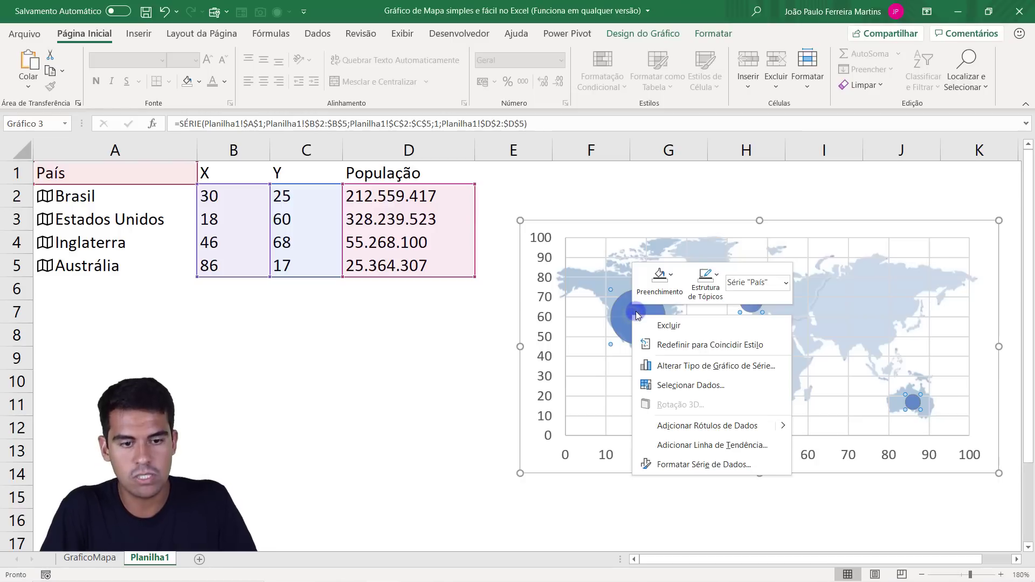
key(Escape)
right_click(687, 381)
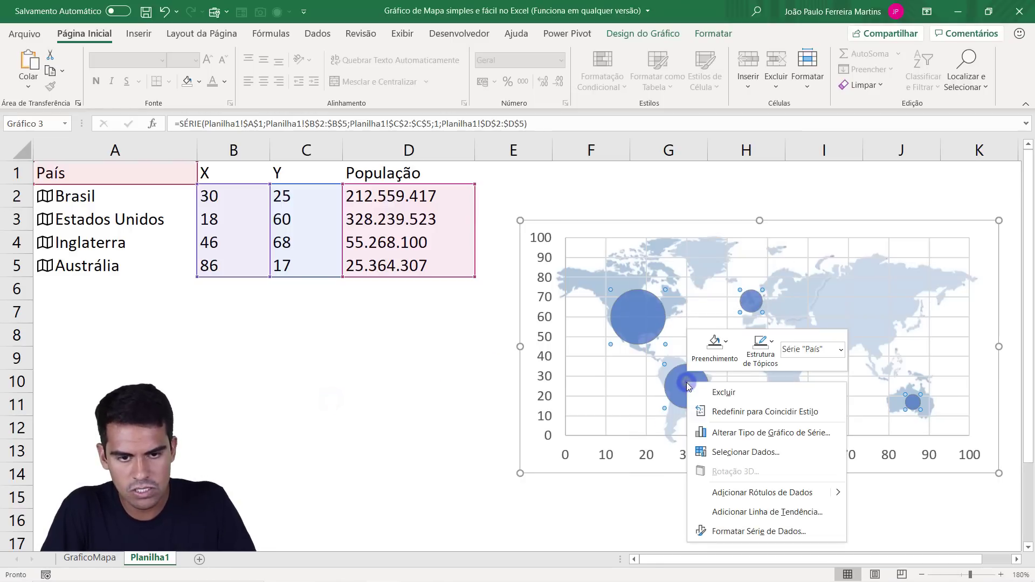
click(756, 532)
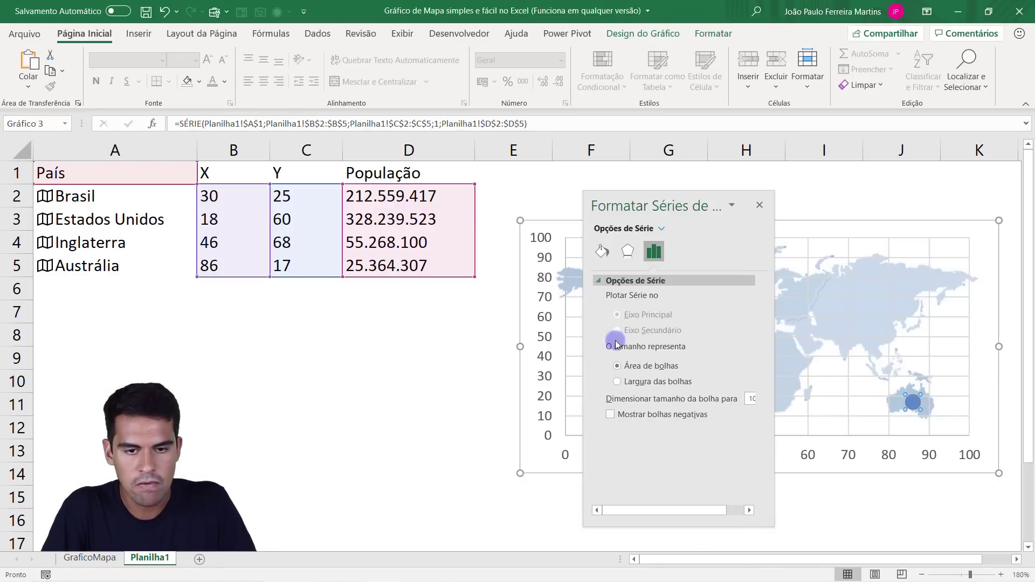
Move the series formatting pane clear of the chart and widen it to show the full bubble scale value.
drag(695, 198, 276, 172)
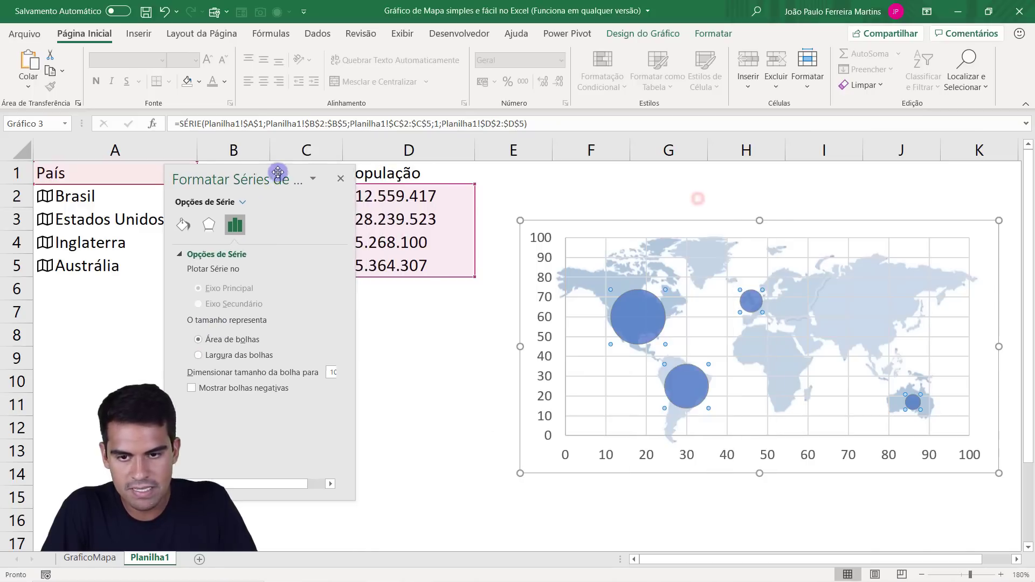
drag(351, 302, 445, 300)
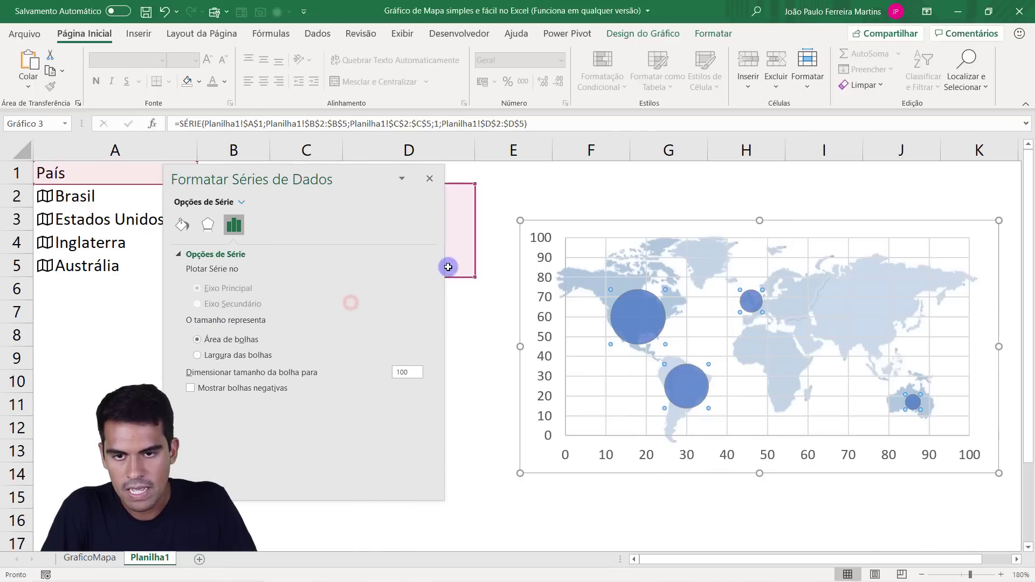
drag(332, 171, 450, 163)
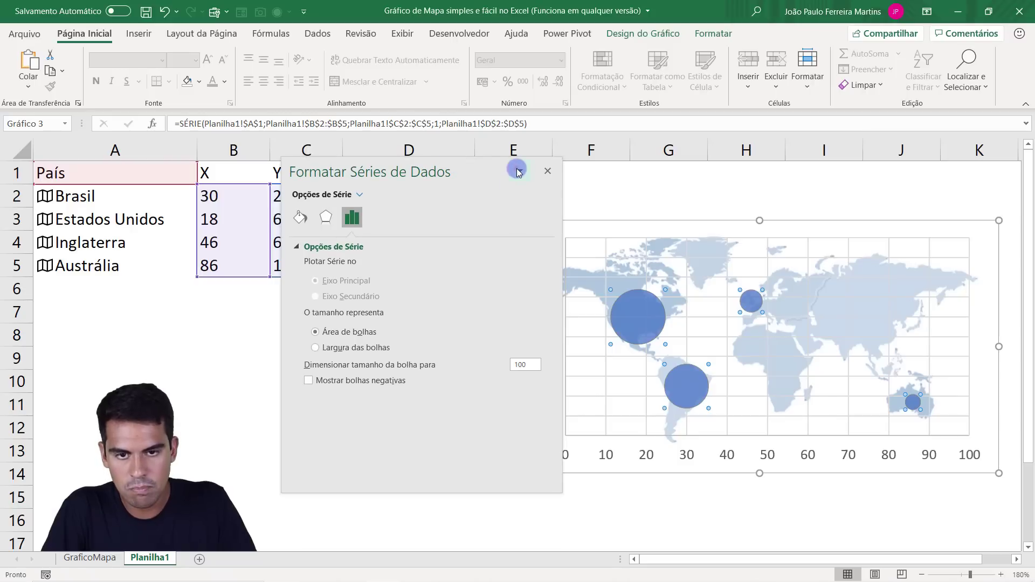
click(518, 172)
click(477, 205)
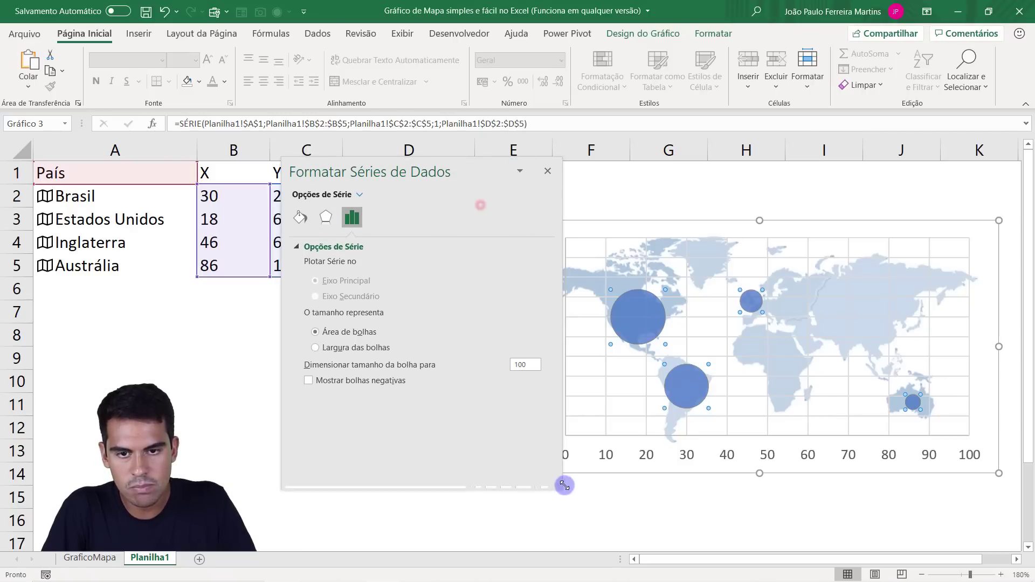
click(601, 484)
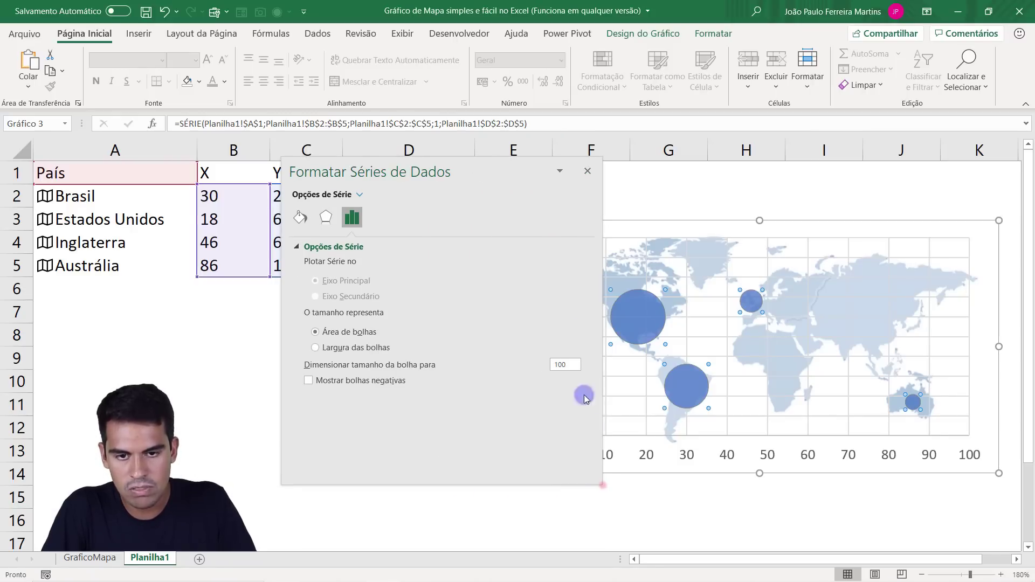
click(558, 172)
click(545, 193)
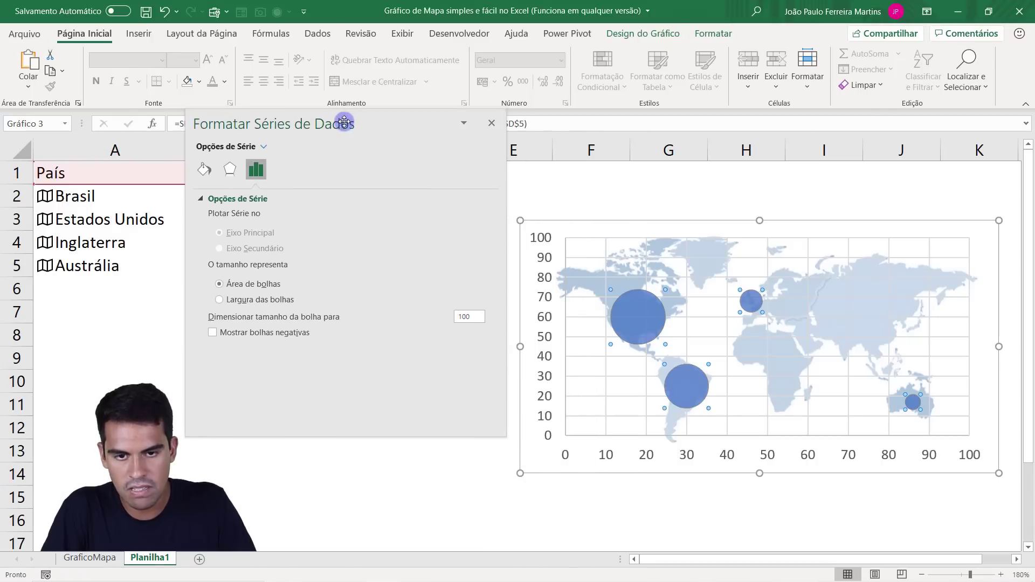
click(347, 169)
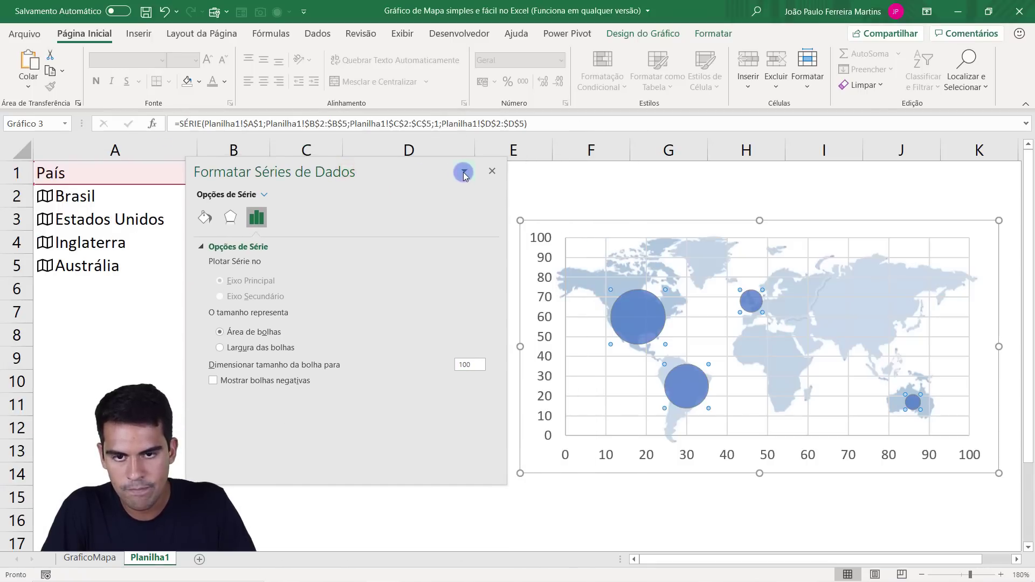
click(452, 206)
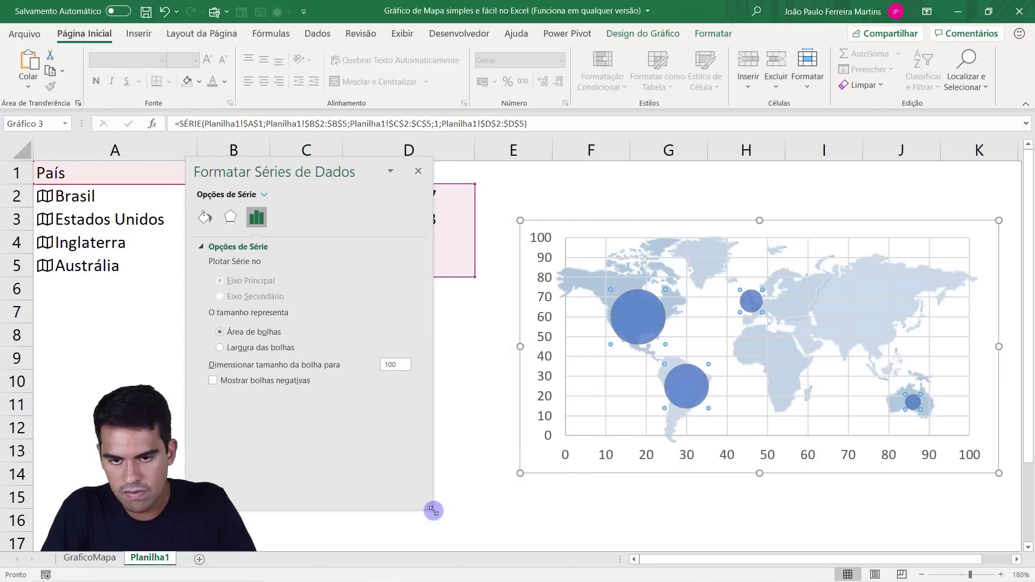
click(499, 478)
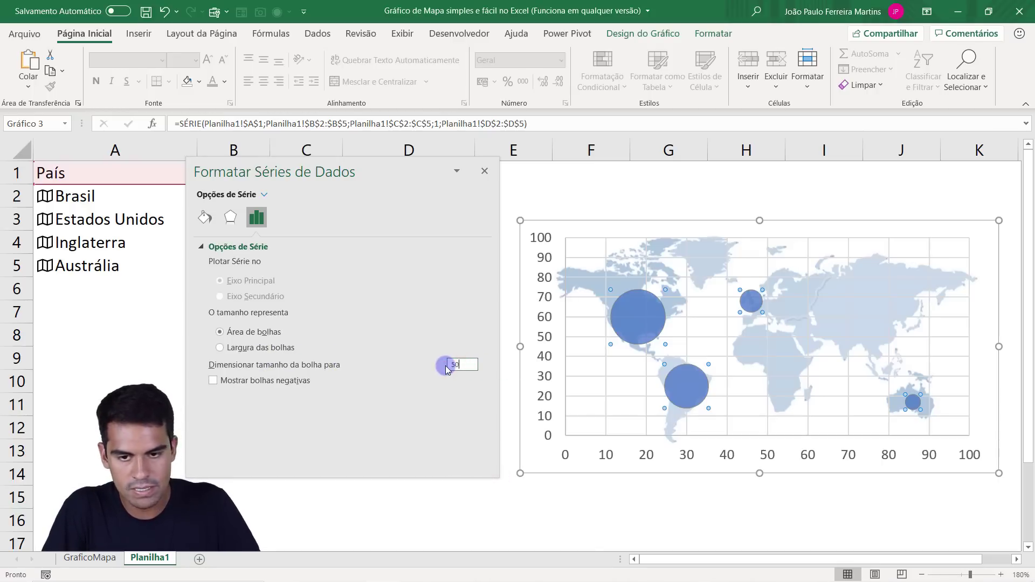
Scale the bubble size to 50, close the series formatting options and deselect the chart.
key(Return)
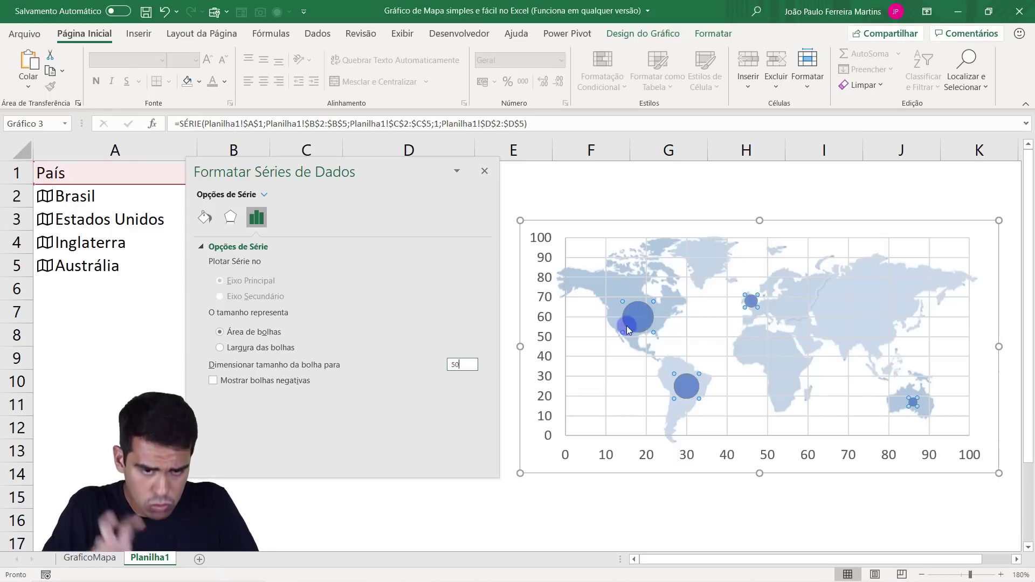
click(485, 170)
click(318, 353)
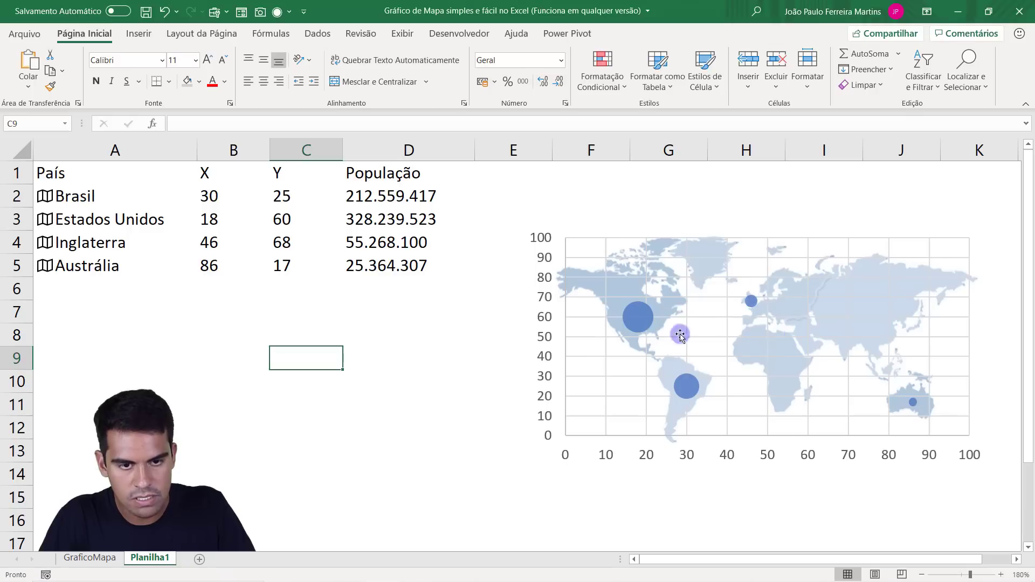
Delete the horizontal and vertical gridlines from the bubble chart.
click(606, 373)
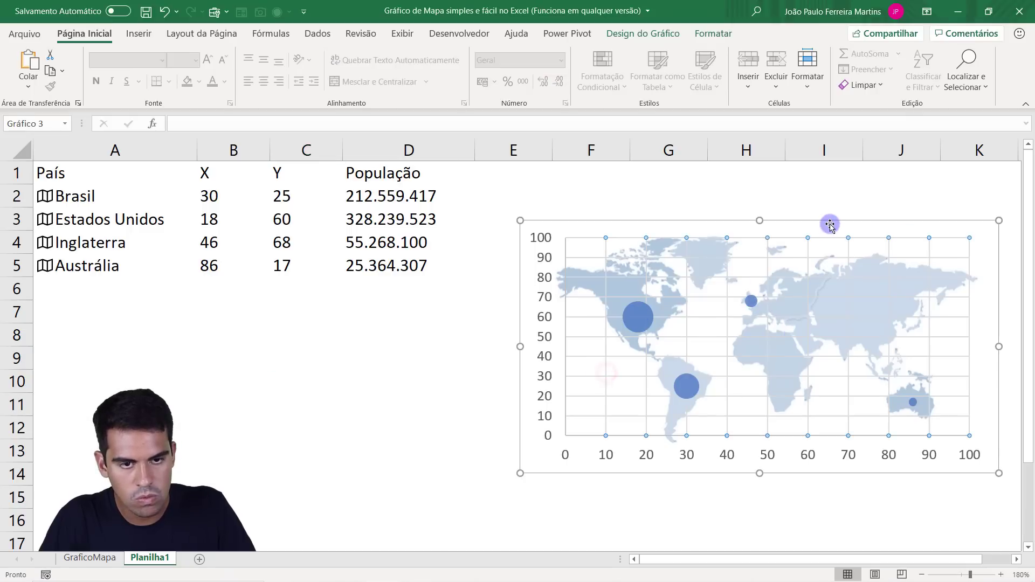
click(682, 238)
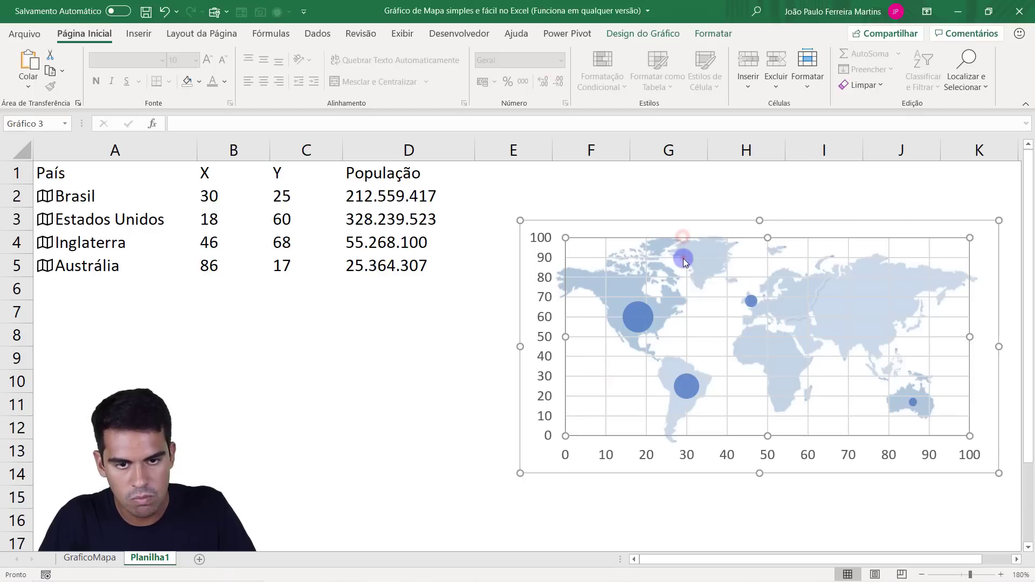
click(684, 258)
key(Delete)
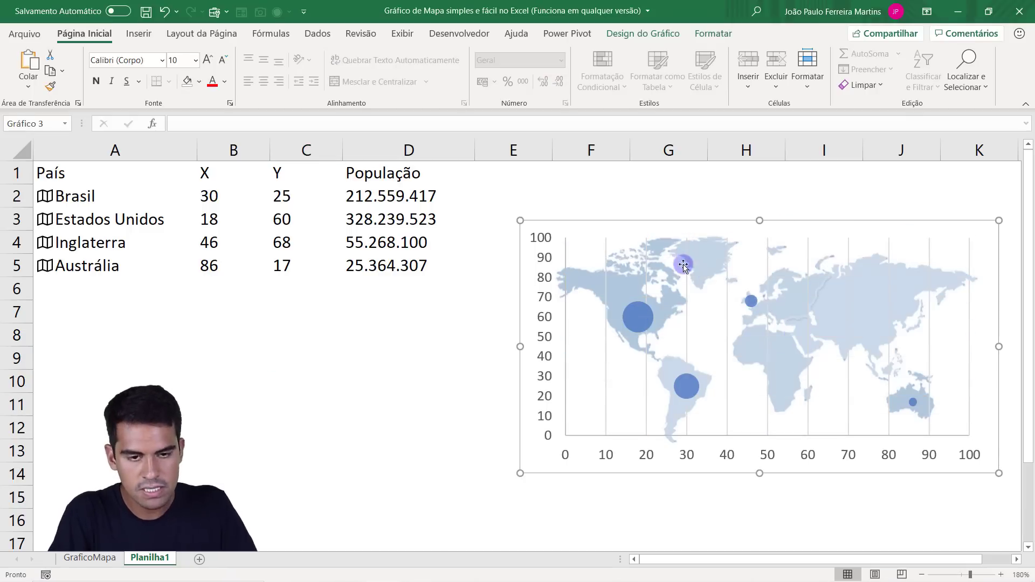
click(607, 386)
key(Delete)
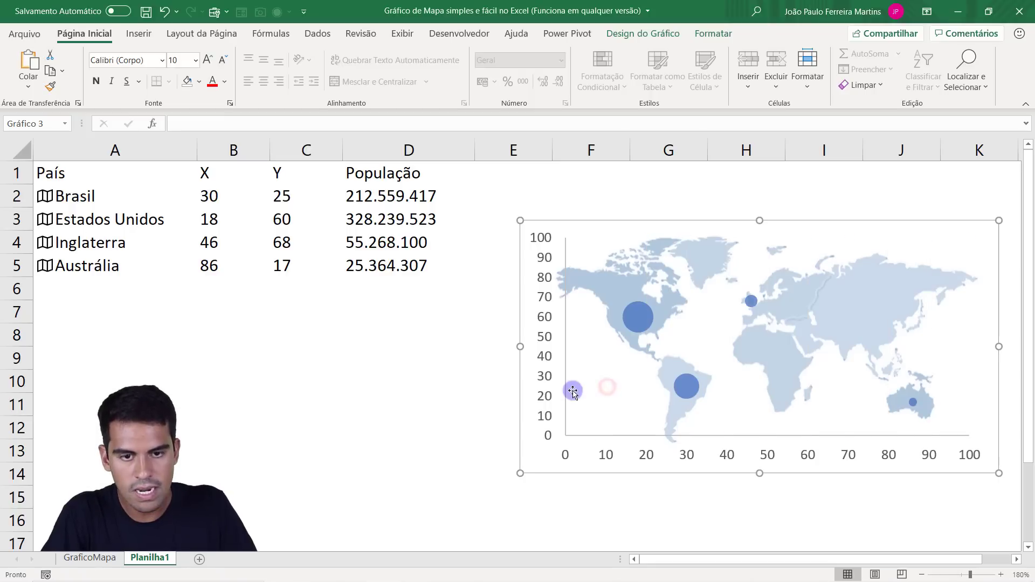
Delete the vertical and horizontal axes from the bubble chart.
click(545, 396)
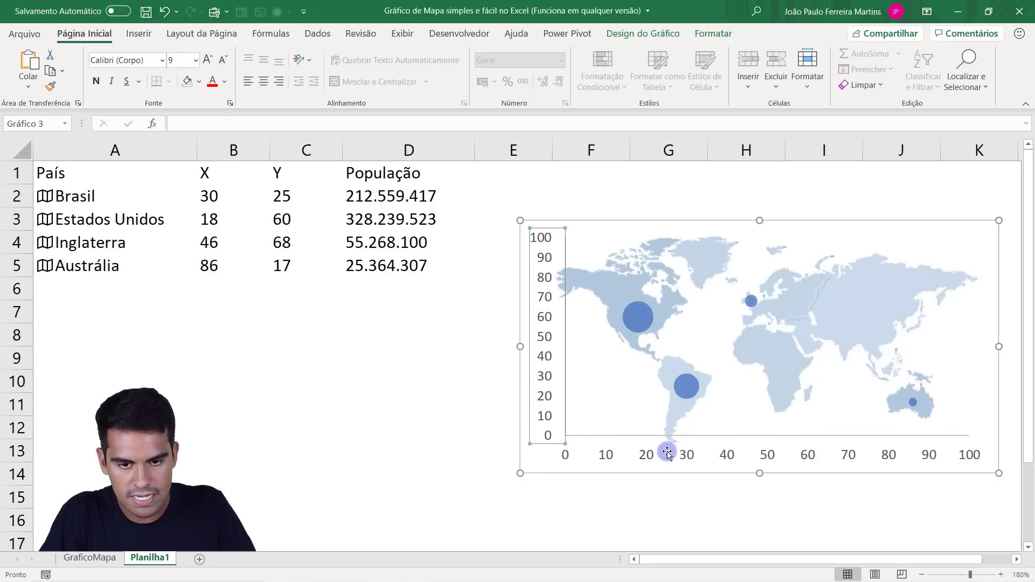
key(Delete)
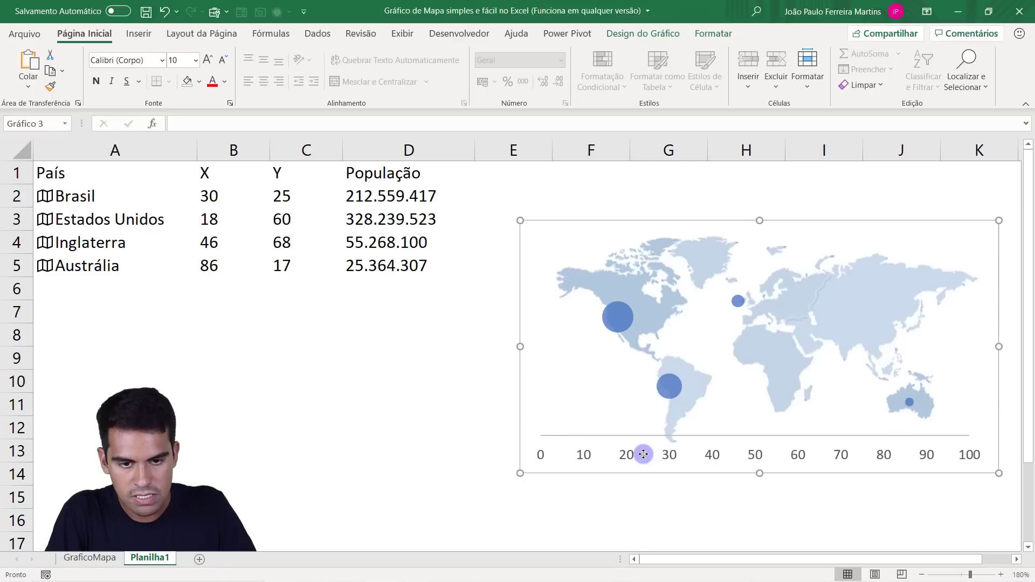
click(643, 454)
key(Delete)
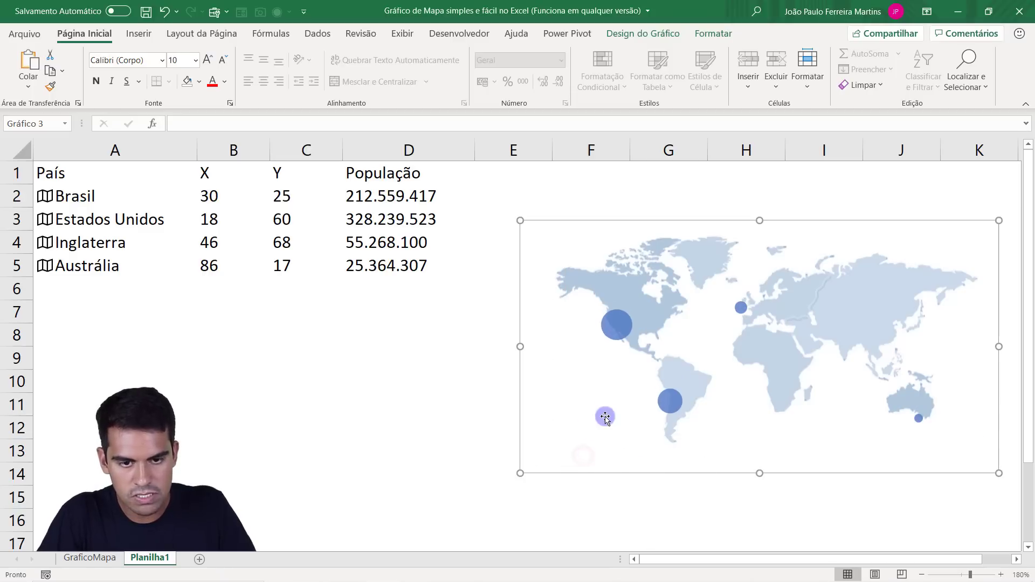
Shrink and reposition the chart area so the bubbles line up with their countries on the map picture, then deselect it.
drag(521, 471, 537, 463)
drag(626, 458, 620, 453)
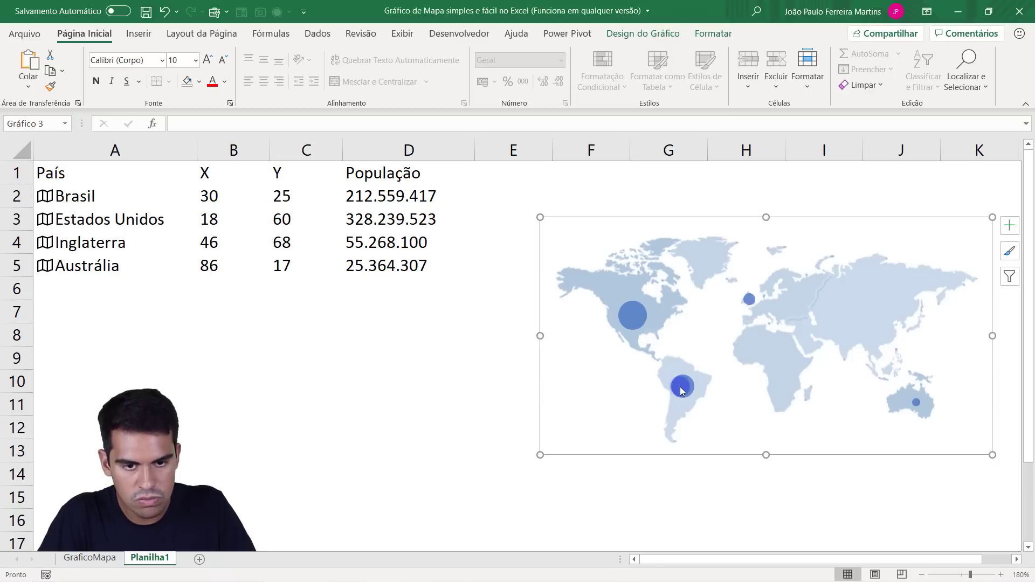
click(390, 387)
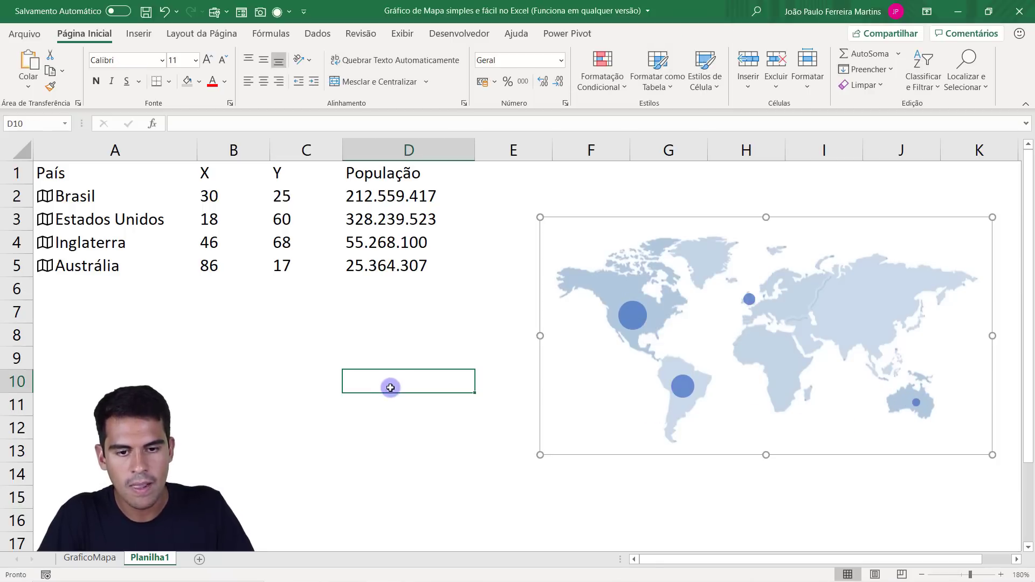
Set Brasil's X coordinate in B2 to 32.
mouse_move(687, 389)
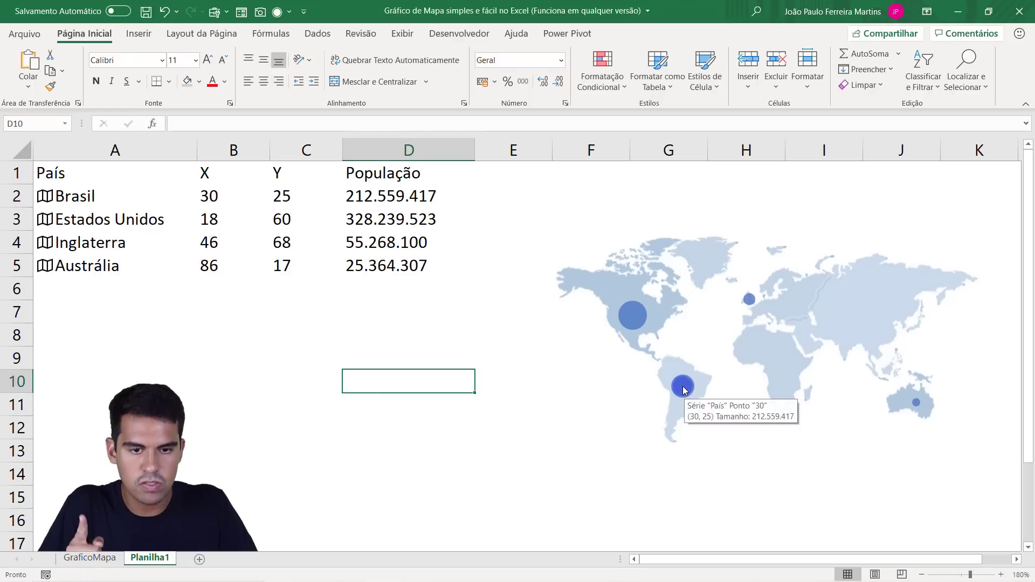
click(106, 196)
click(208, 196)
click(214, 173)
click(218, 195)
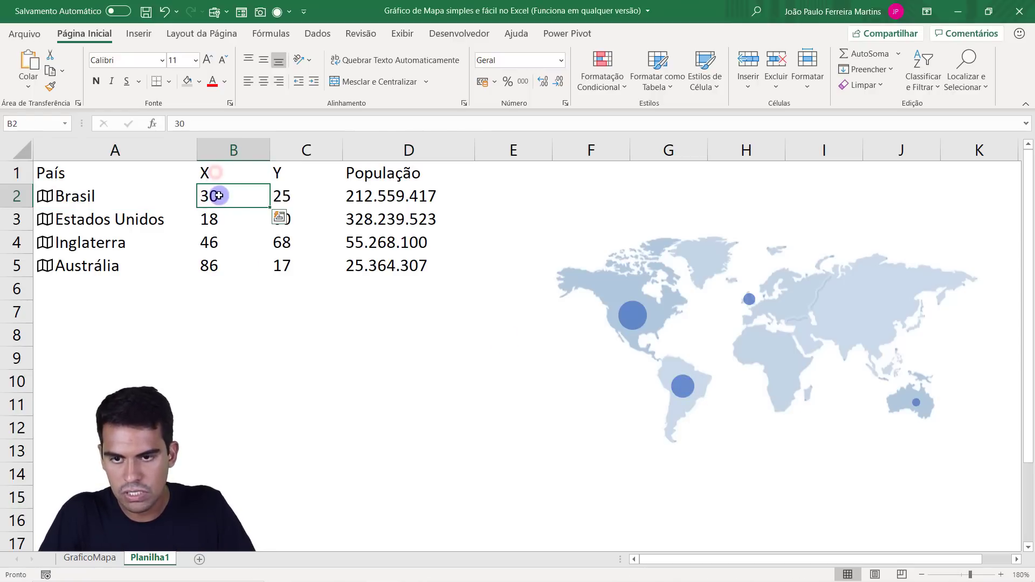
text(3)
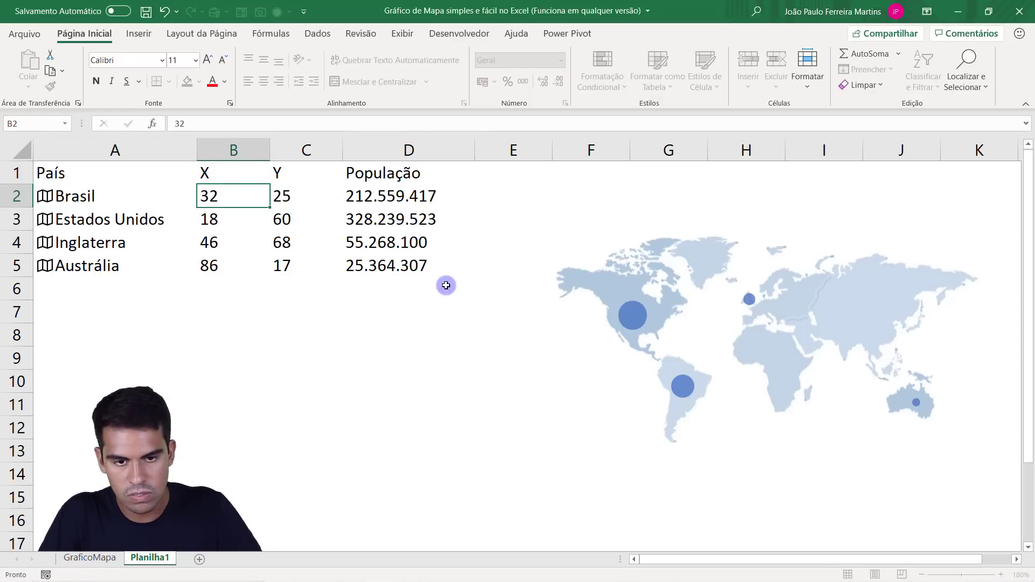
key(Return)
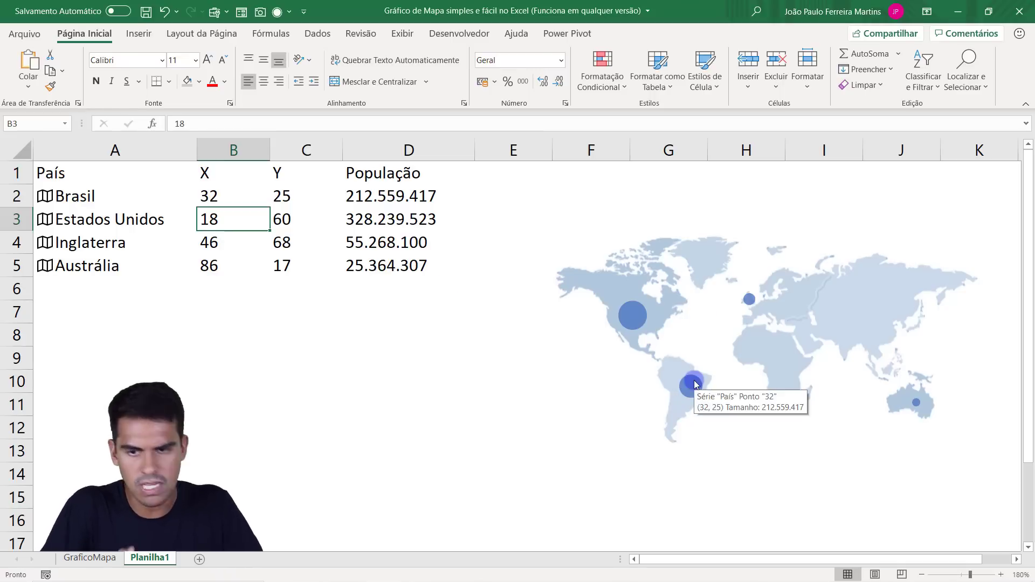
Set Brasil's X coordinate in B2 to 31.
click(225, 206)
key(BackSpace)
text(1)
key(Return)
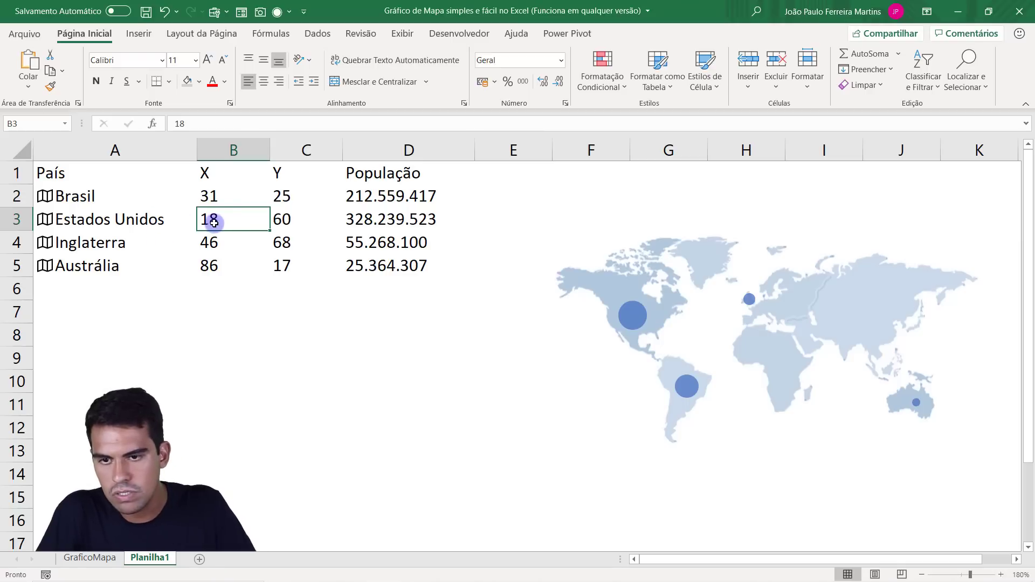
Set Estados Unidos' X coordinate in B3 to 20.
key(BackSpace)
key(BackSpace)
text(20)
key(Return)
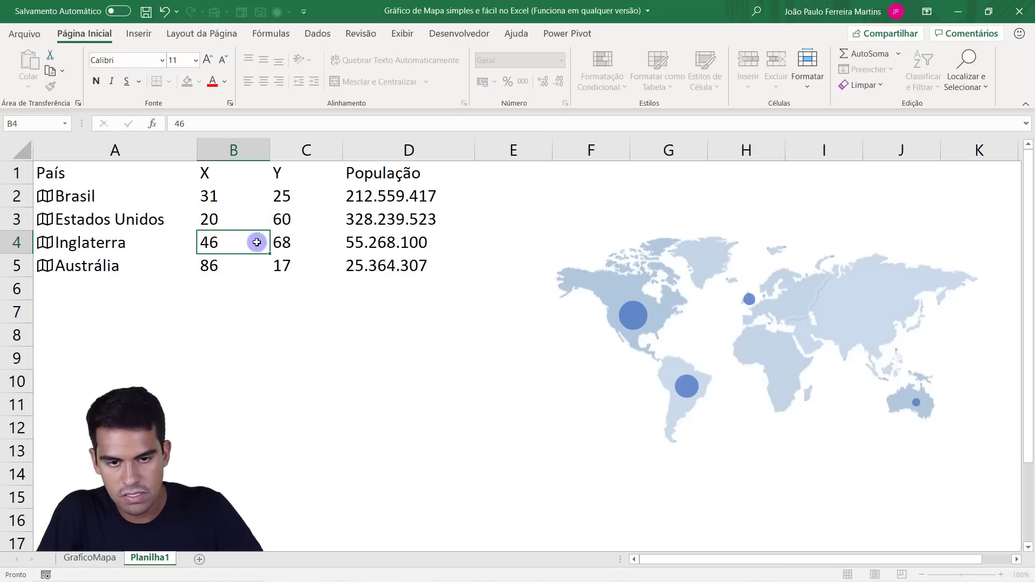
Set Estados Unidos' X coordinate in B3 to 19.
click(240, 223)
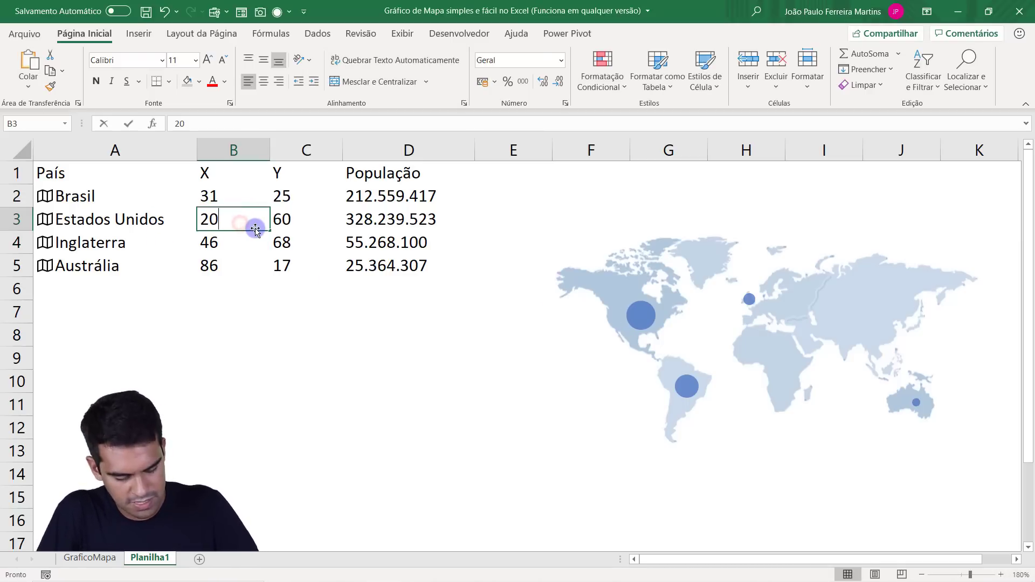
key(BackSpace)
key(BackSpace)
text(19)
key(Return)
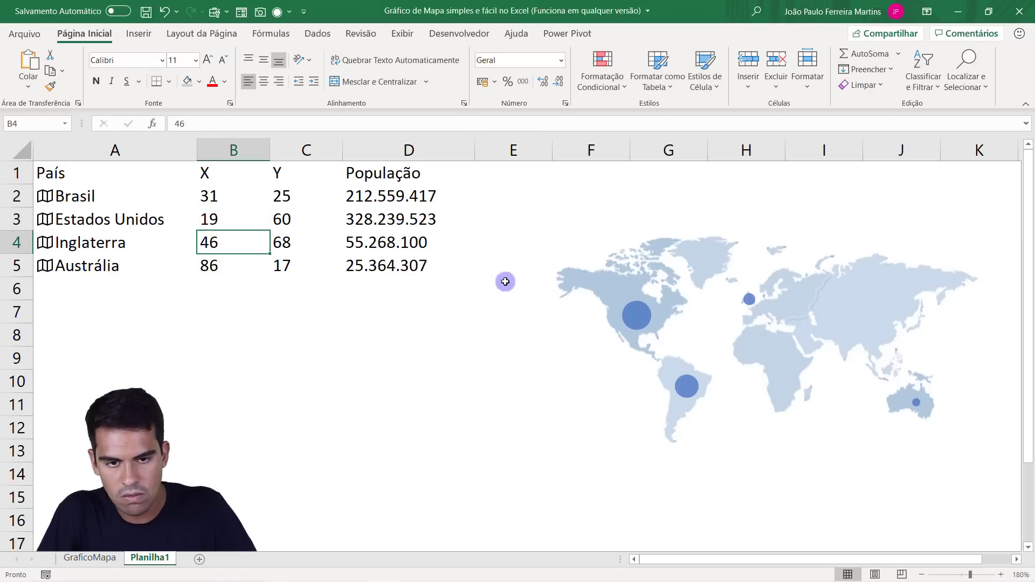
Set Estados Unidos' Y coordinate in C3 to 31.
click(288, 223)
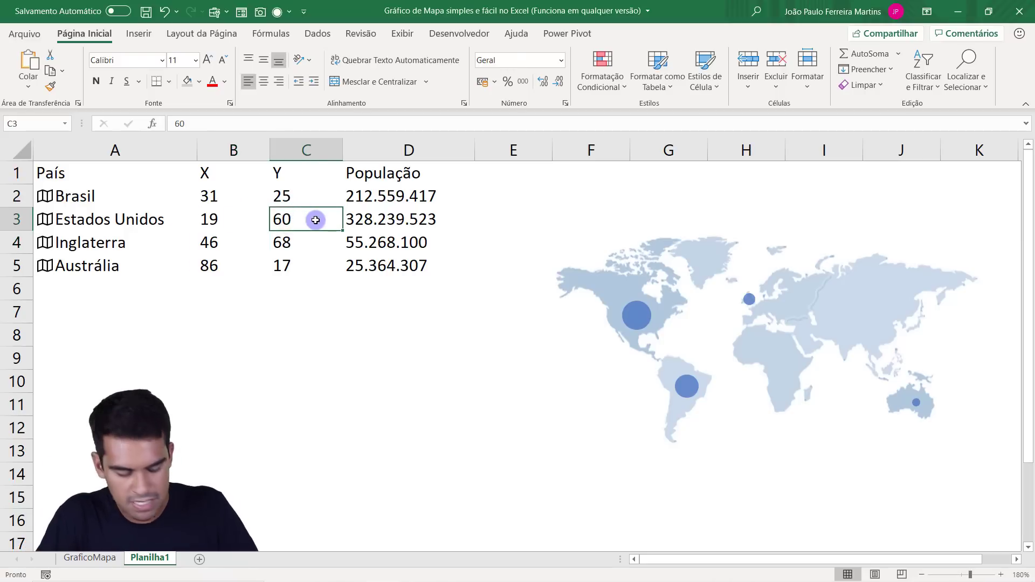
text(31)
key(Return)
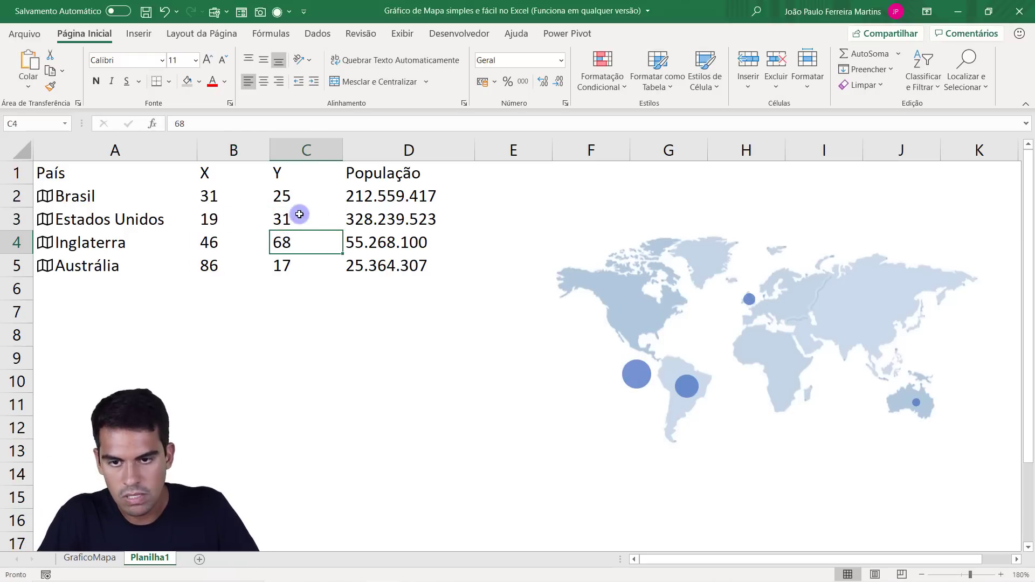
Set Estados Unidos' Y coordinate in C3 to 61.
click(299, 215)
text(61)
key(Return)
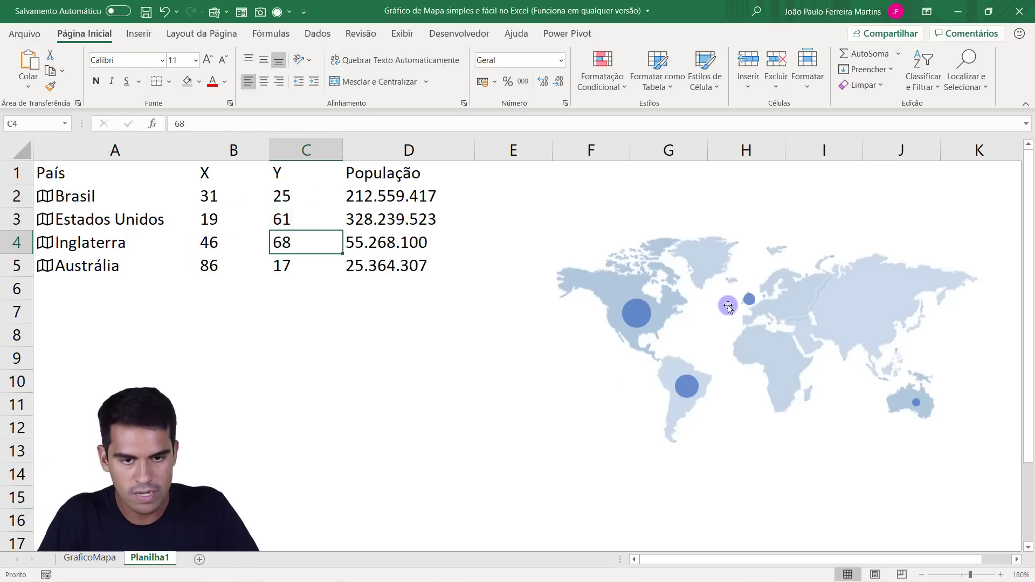
Check the bubble series' source ranges for the X, Y and População values in B2:D5.
click(916, 403)
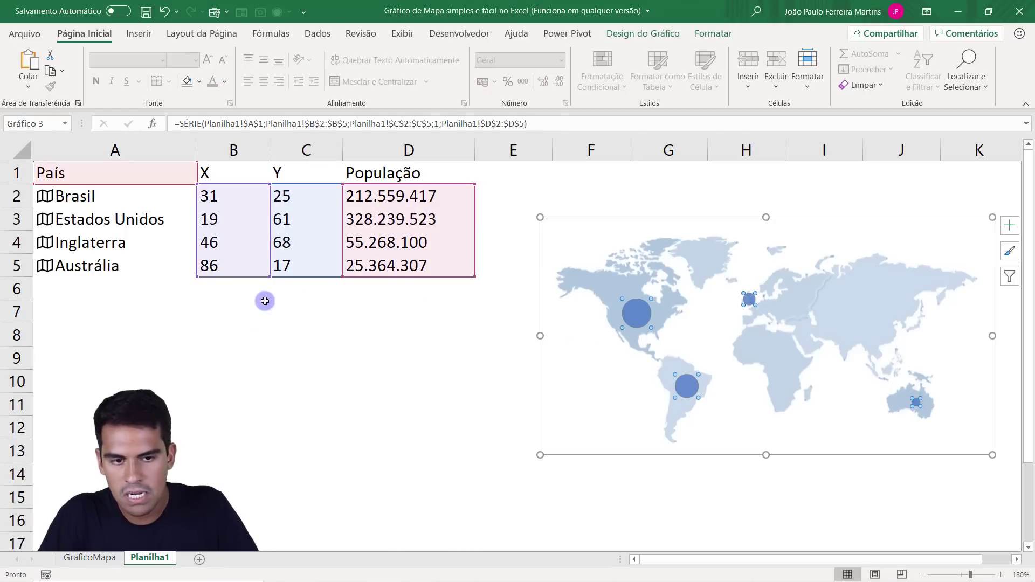
click(300, 266)
drag(210, 191, 287, 268)
drag(377, 199, 370, 260)
click(393, 222)
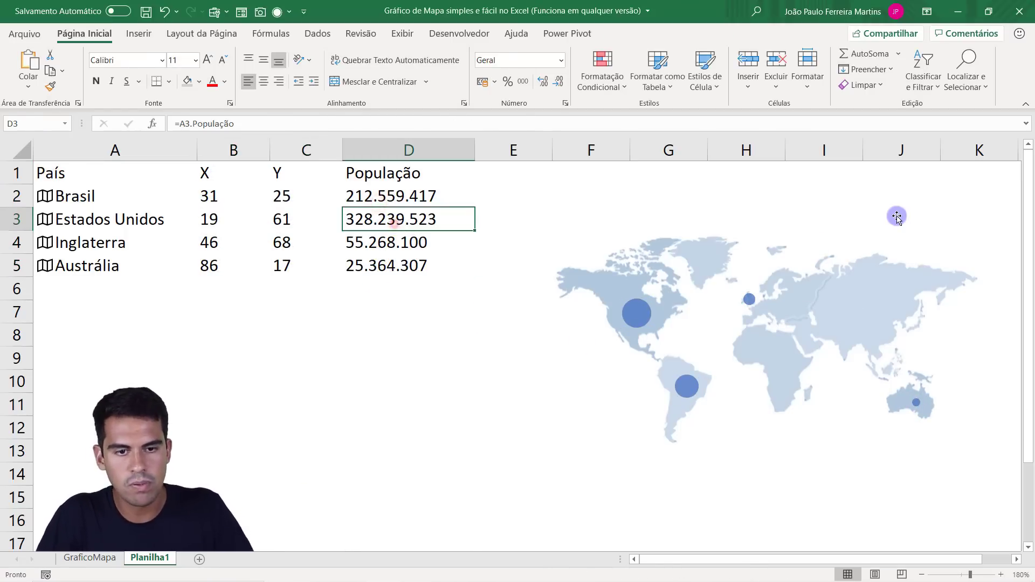
Move the bubble chart off the world map picture over the data table and place it back onto the map.
click(897, 217)
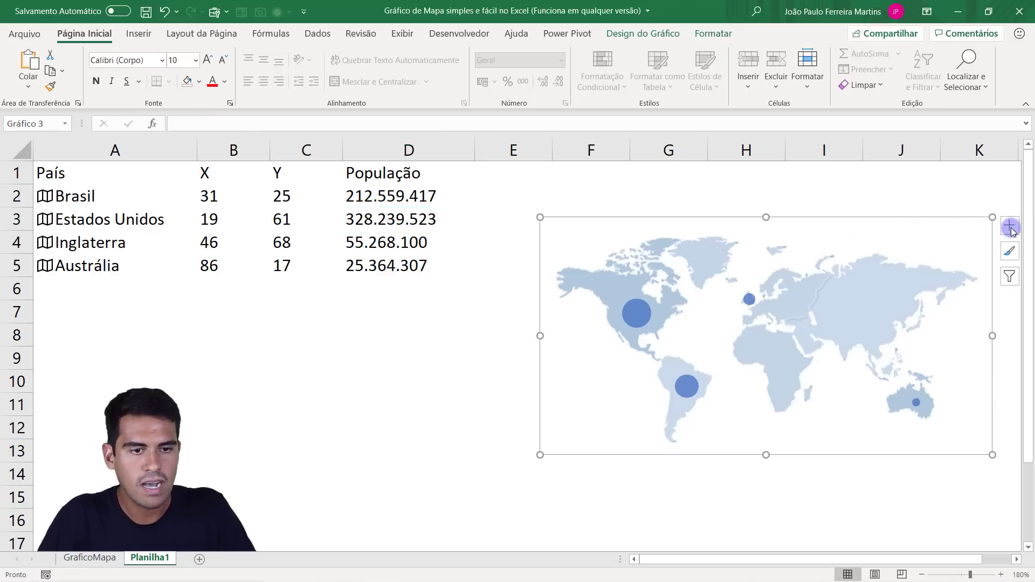
click(911, 247)
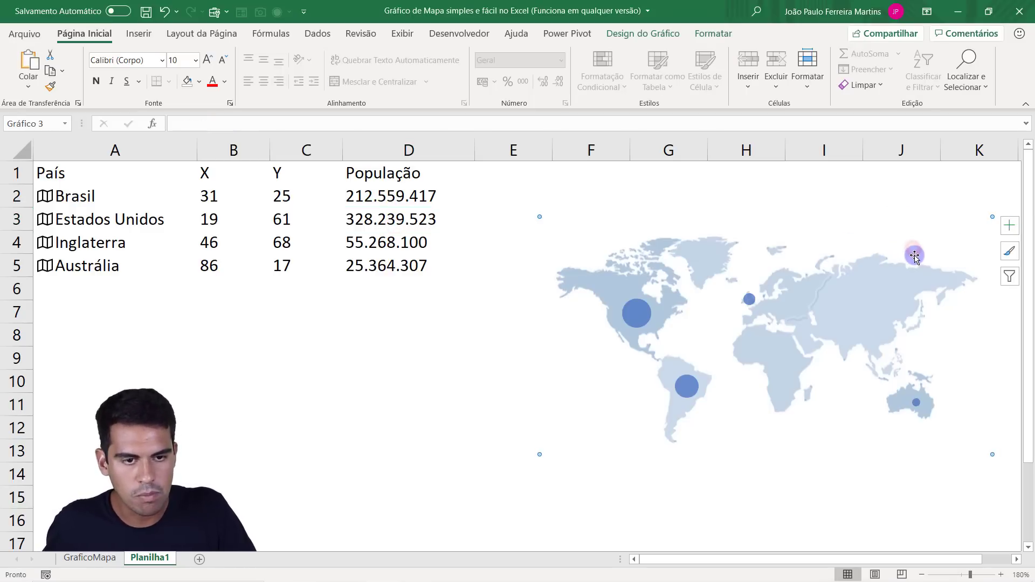
click(915, 256)
click(887, 282)
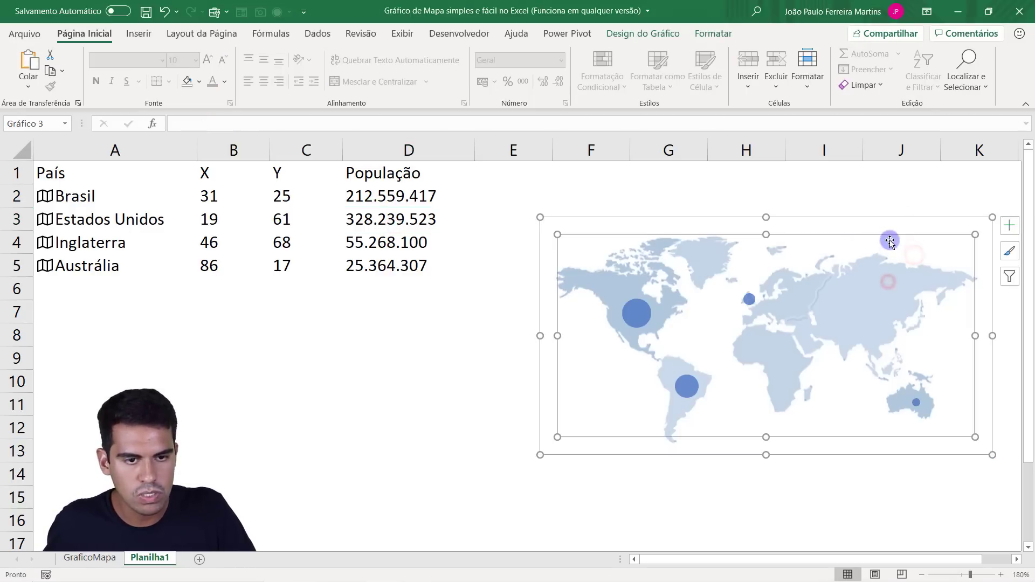
click(894, 196)
click(890, 219)
drag(892, 218, 468, 227)
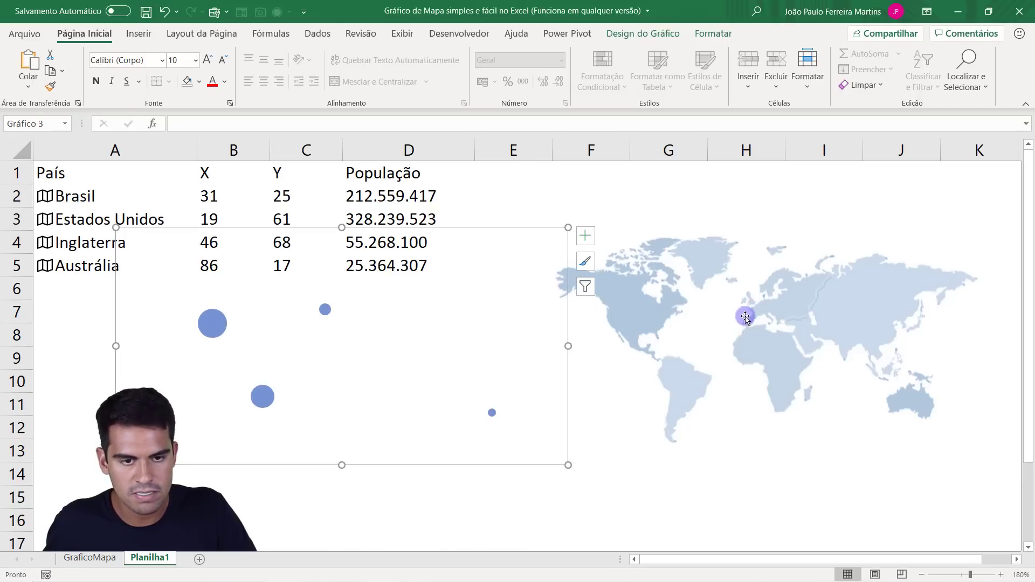
drag(489, 230, 911, 220)
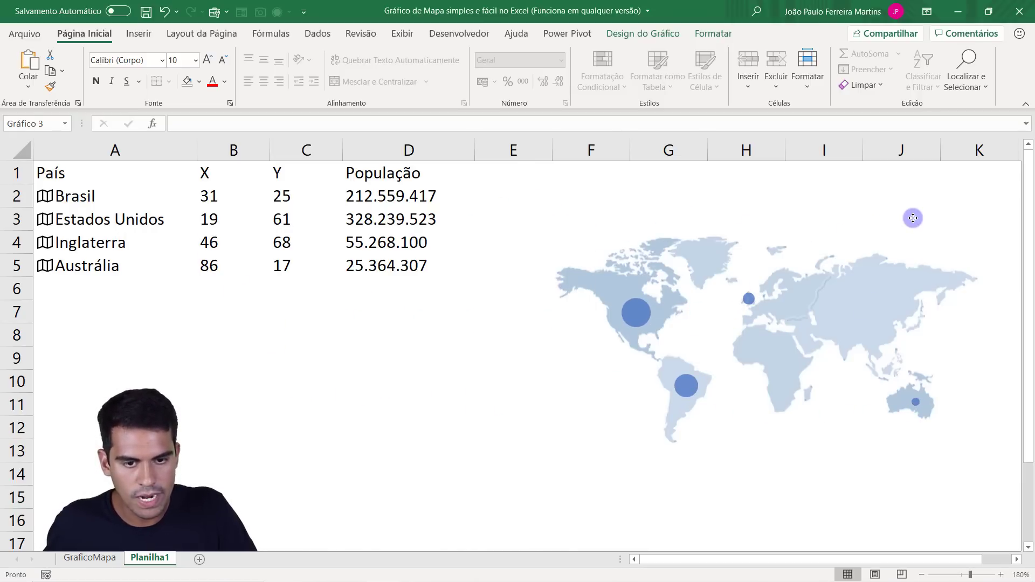
Nudge the bubble chart slightly upward over the world map picture.
click(807, 215)
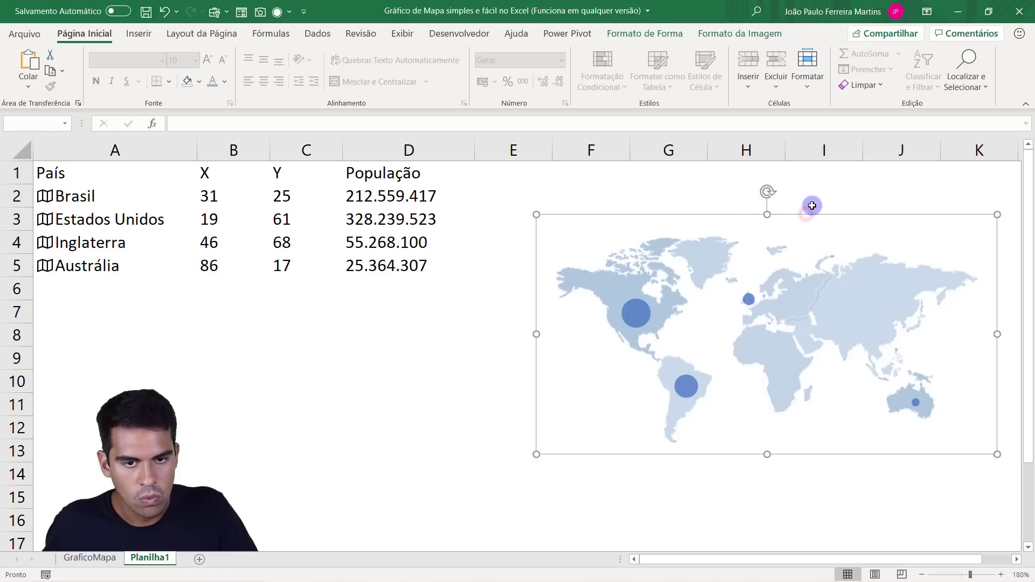
click(728, 215)
shift+click(727, 211)
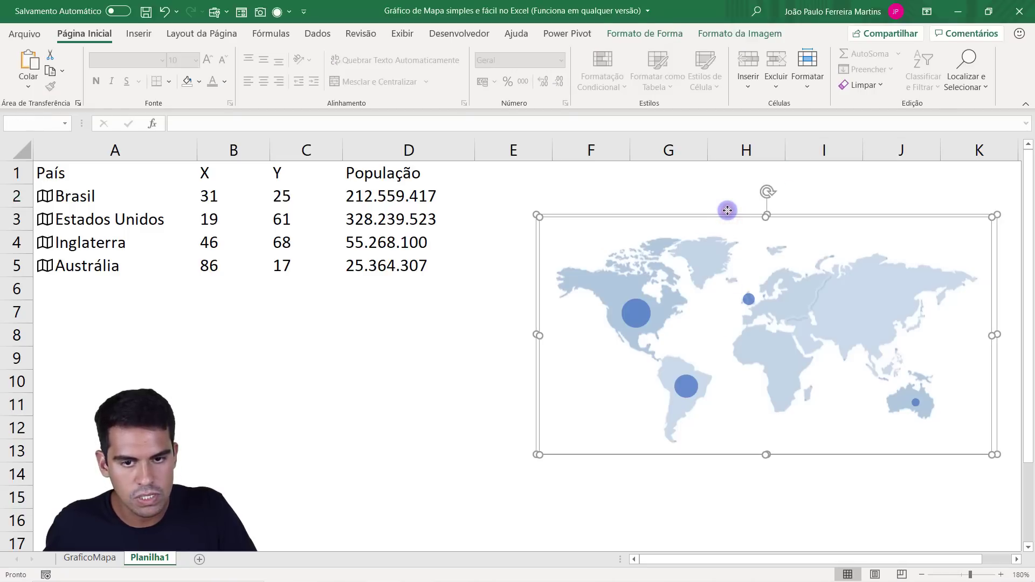
click(294, 363)
click(736, 244)
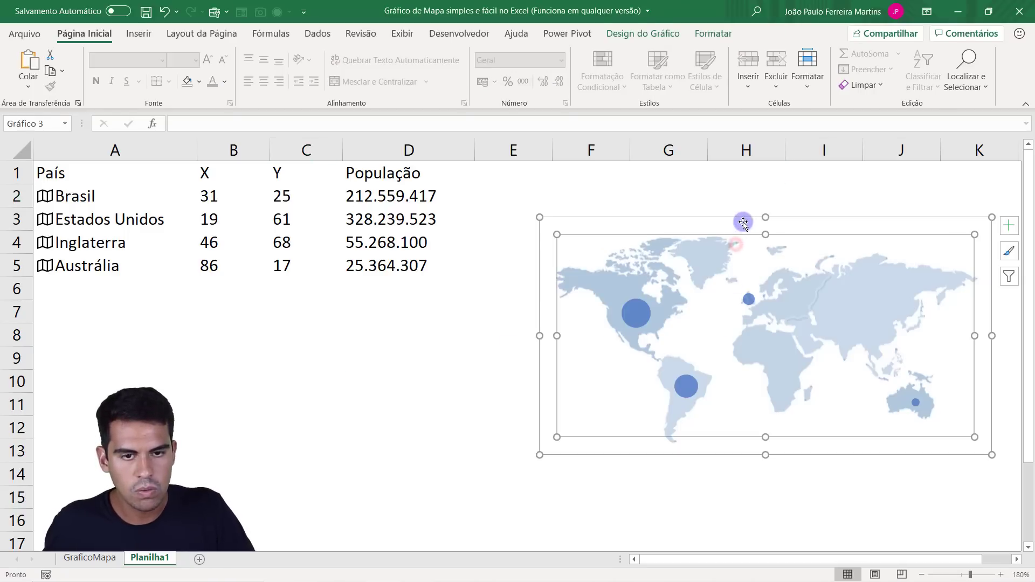
mouse_move(742, 222)
mouse_down()
mouse_move(455, 246)
mouse_move(781, 241)
mouse_move(731, 199)
mouse_move(744, 215)
mouse_up()
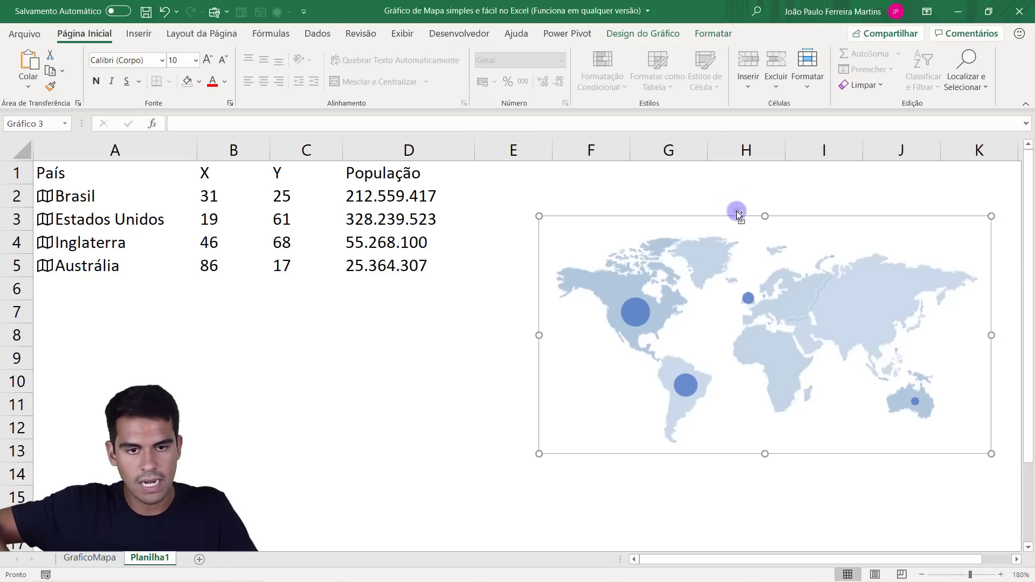
Select the bubble chart together with the world map picture and group them into one object.
ctrl+click(737, 212)
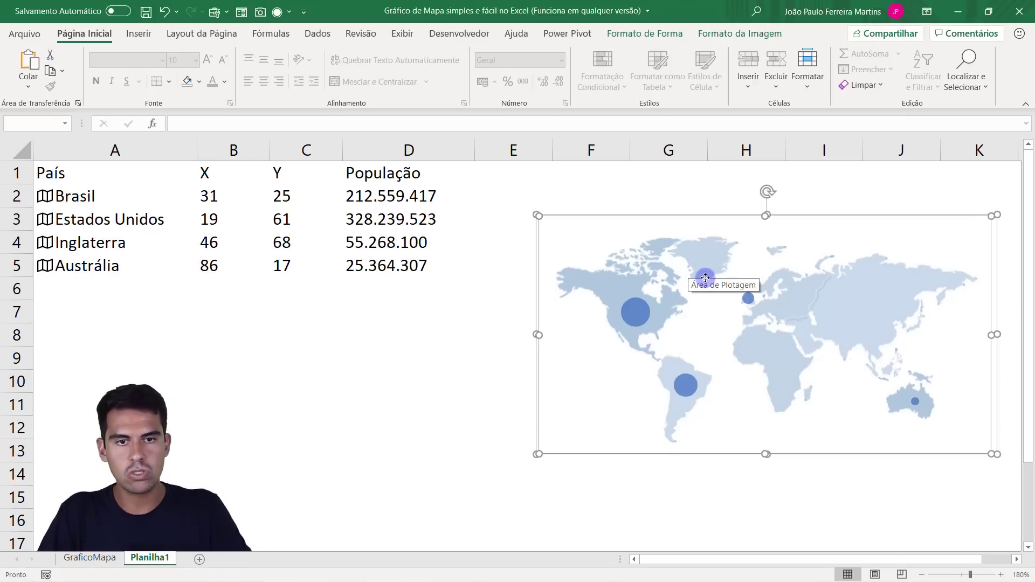
click(746, 34)
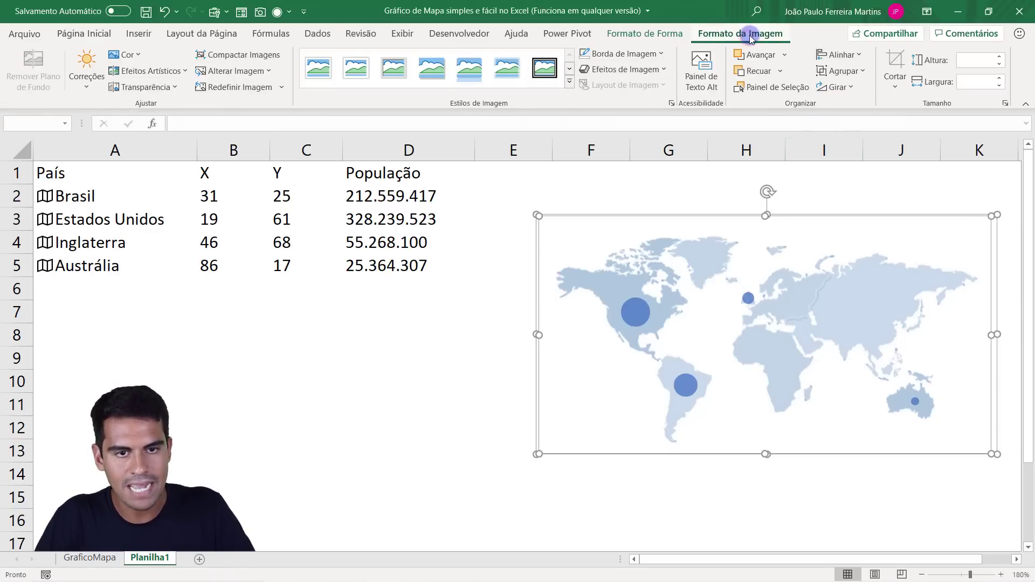
click(840, 71)
click(839, 88)
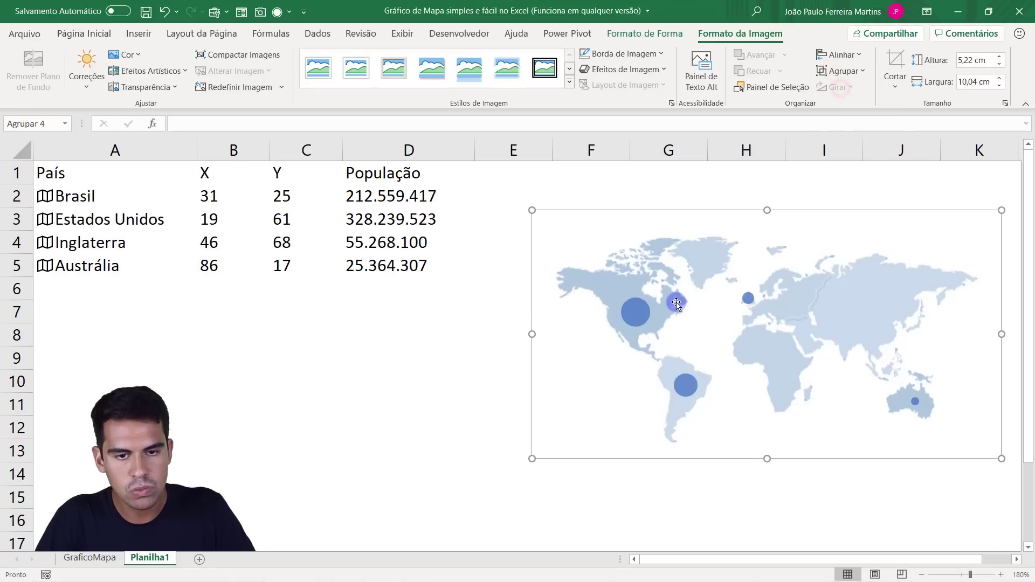
click(739, 302)
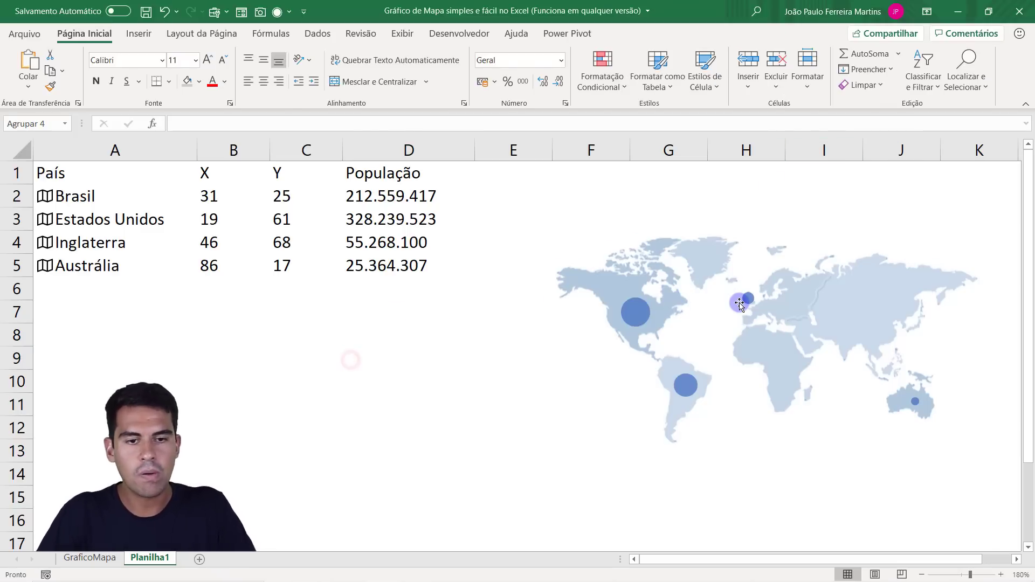
drag(855, 293, 584, 300)
key(ctrl+z)
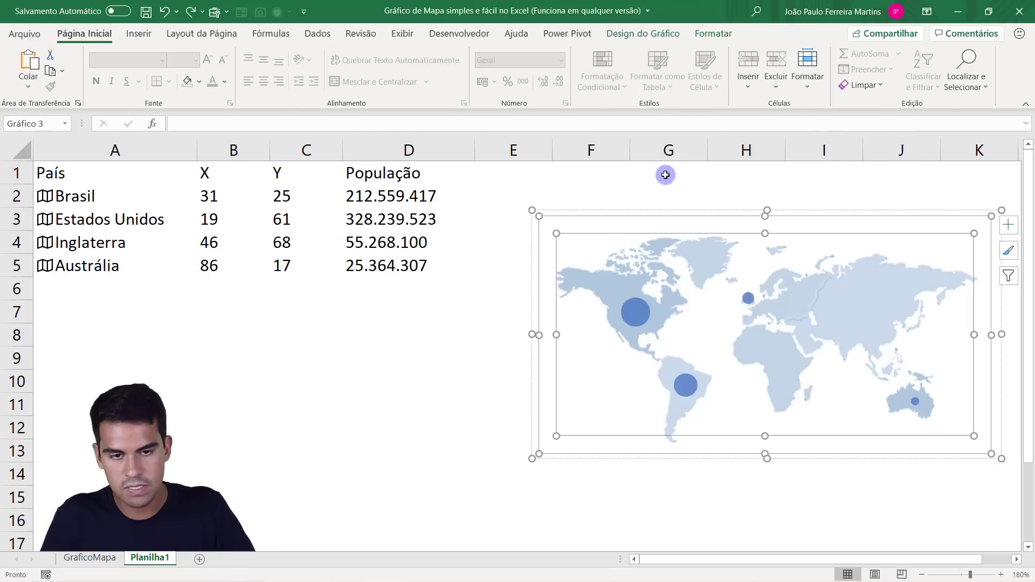
Move the grouped map chart below the data table, starting at row 6, and make it slightly smaller.
click(674, 175)
click(708, 217)
drag(718, 214, 643, 227)
drag(906, 219, 420, 289)
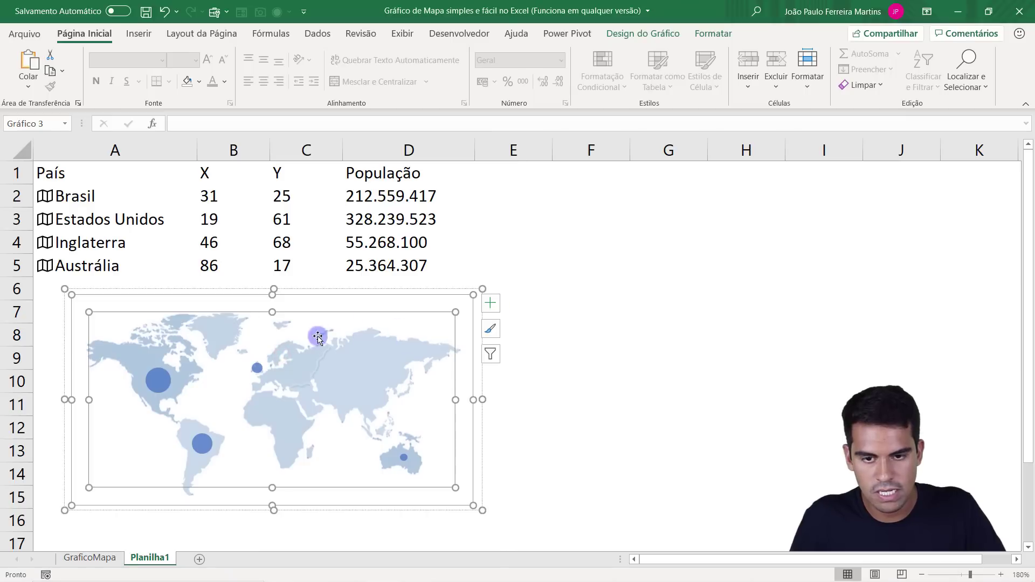
Add data labels (Rótulos de Dados) to the bubbles of the map chart.
click(491, 305)
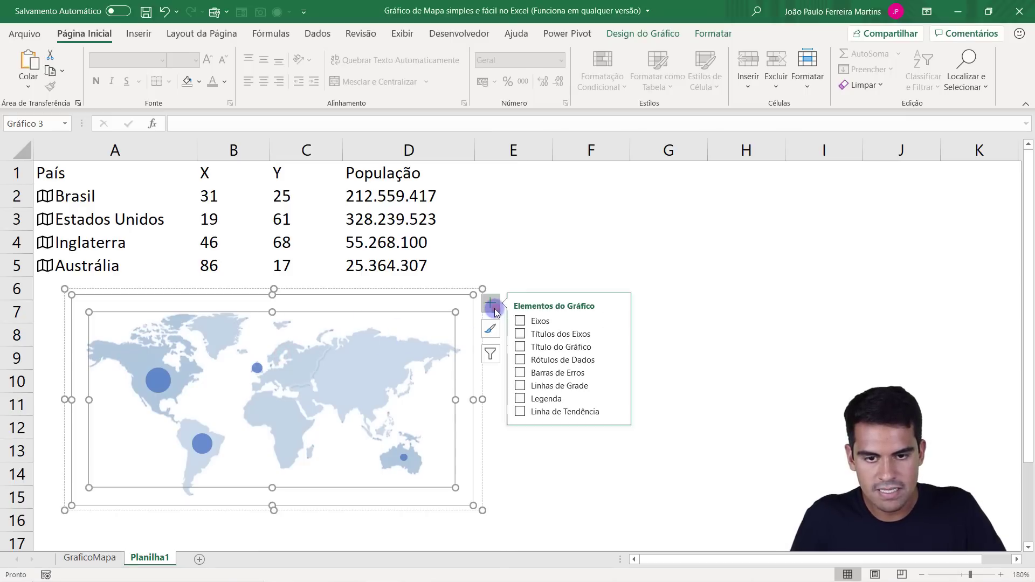
click(583, 360)
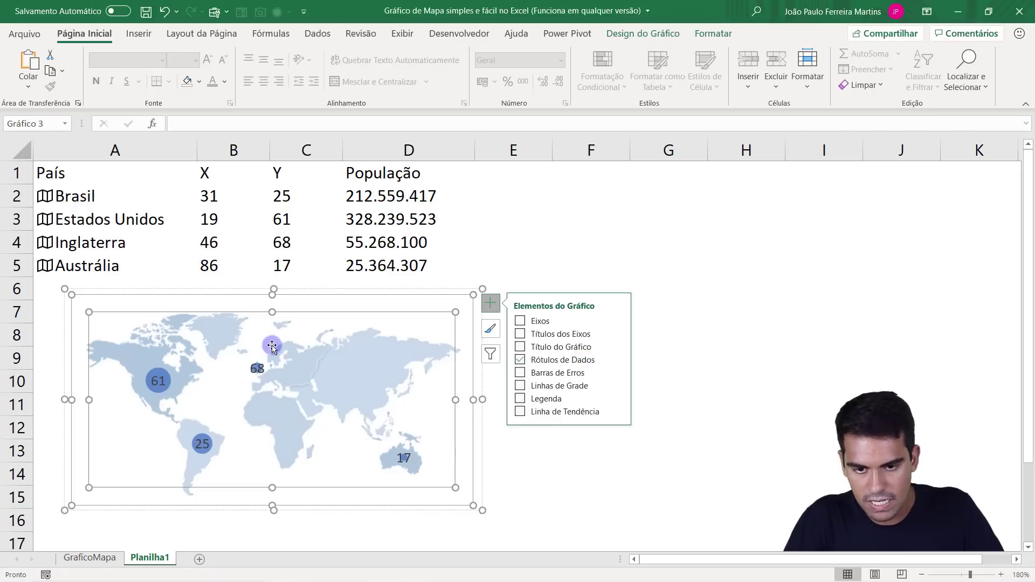
click(599, 248)
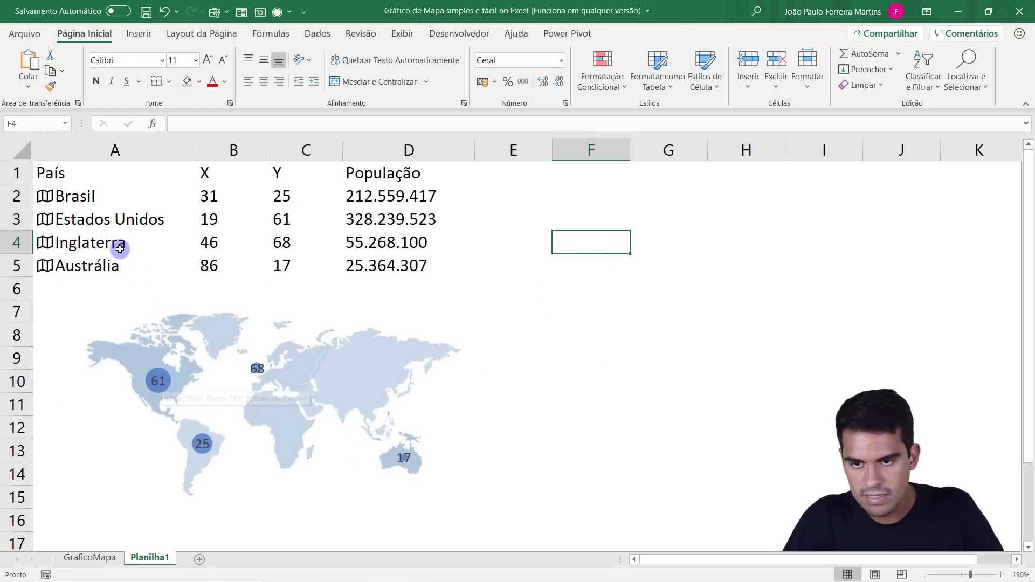
Compare the bubble labels with the Y values in C2:C5 and the population values in D2:D5.
click(294, 217)
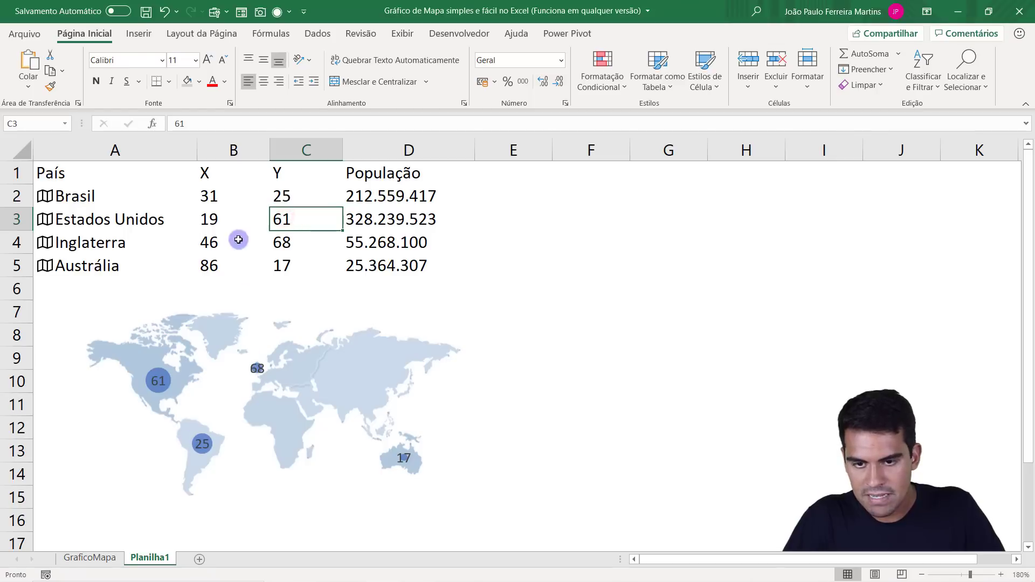
click(276, 196)
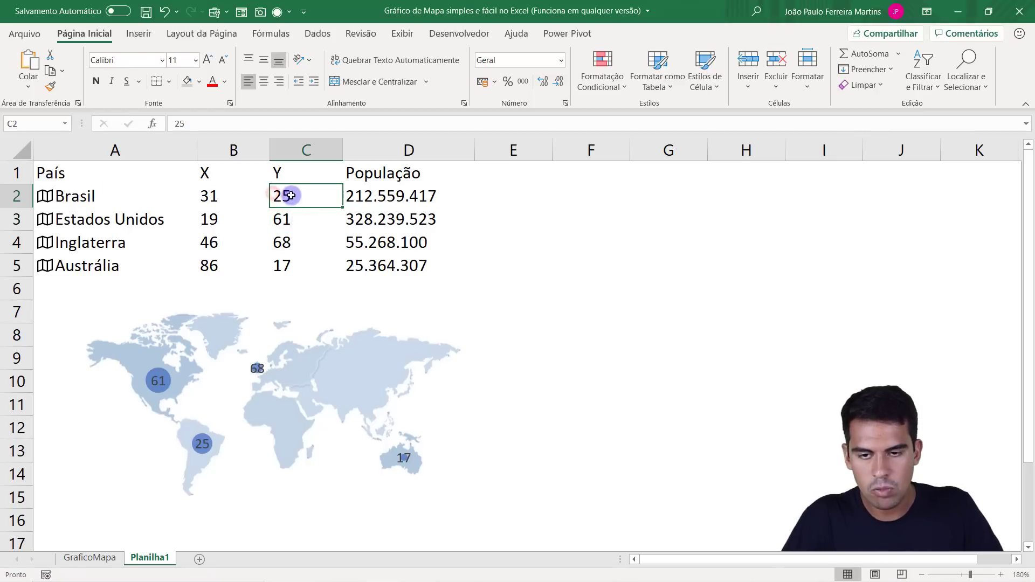
drag(291, 193, 297, 266)
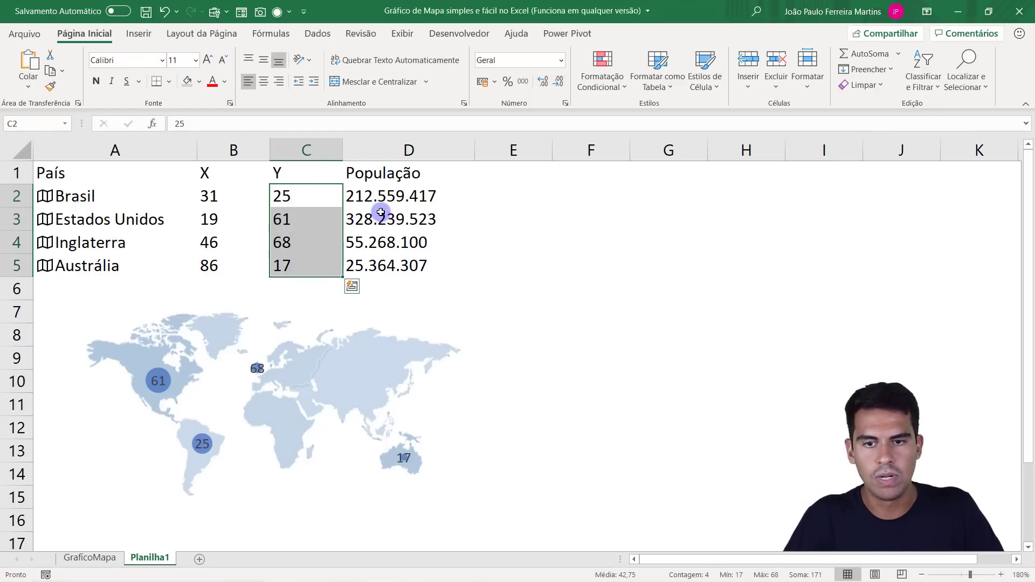
drag(390, 195, 395, 255)
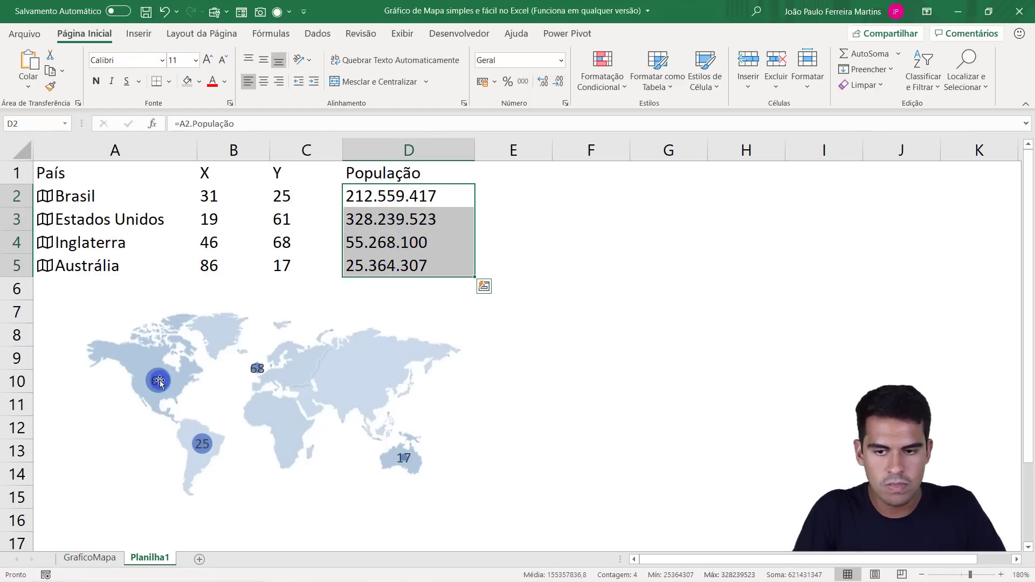
Enlarge the grouped map chart and consult the finished example on the GraficoMapa sheet before returning to Planilha1.
click(209, 382)
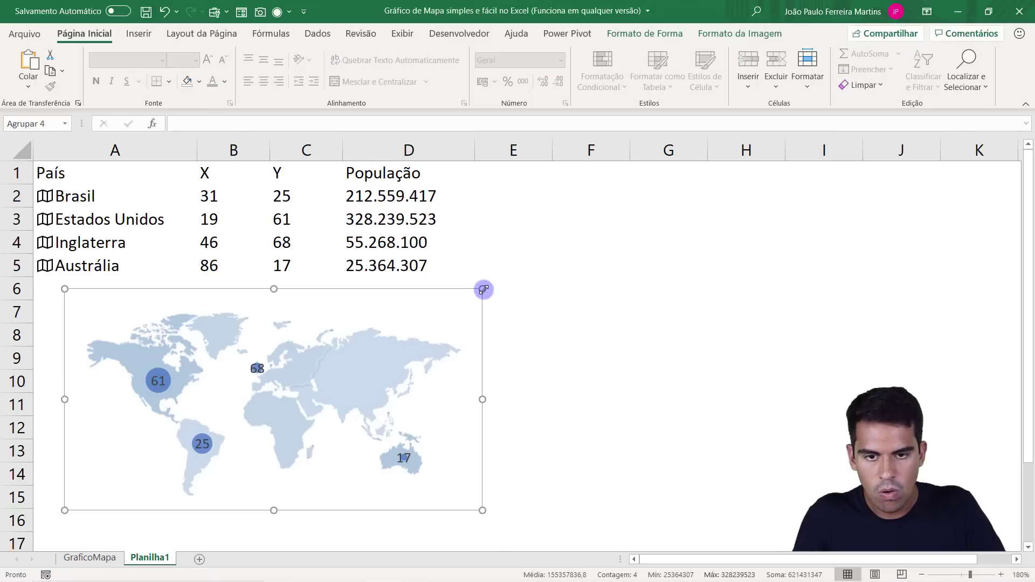
drag(484, 289, 472, 268)
click(95, 559)
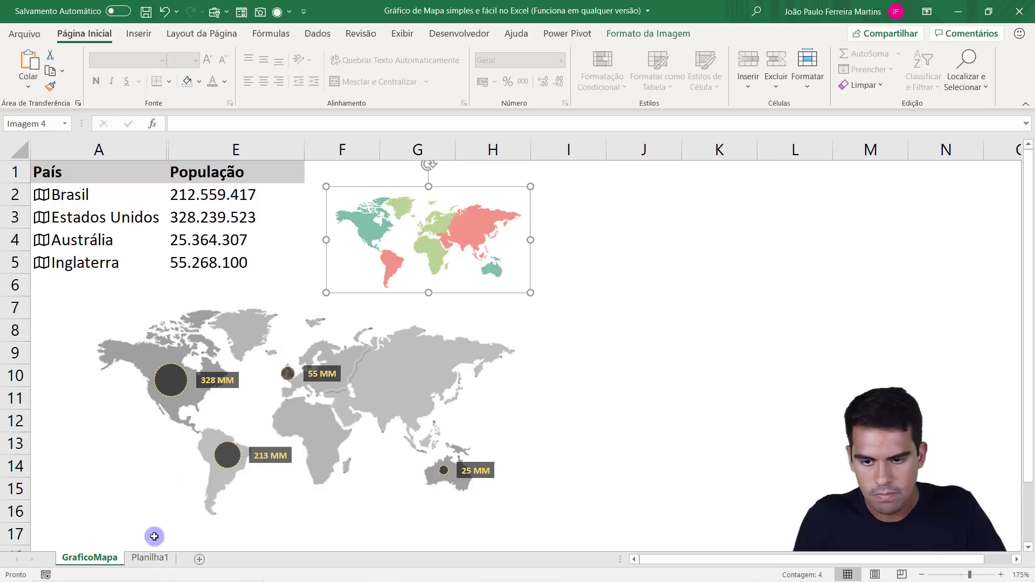
click(149, 560)
Format the data labels to show the bubble size (Tamanho da Bolha) instead of the Y value.
click(153, 426)
right_click(140, 381)
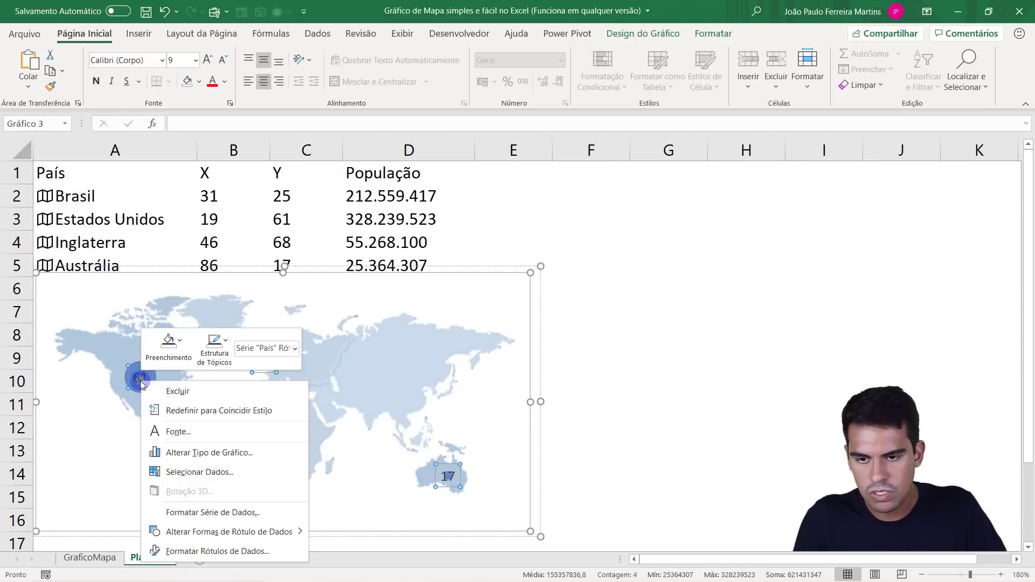
click(214, 551)
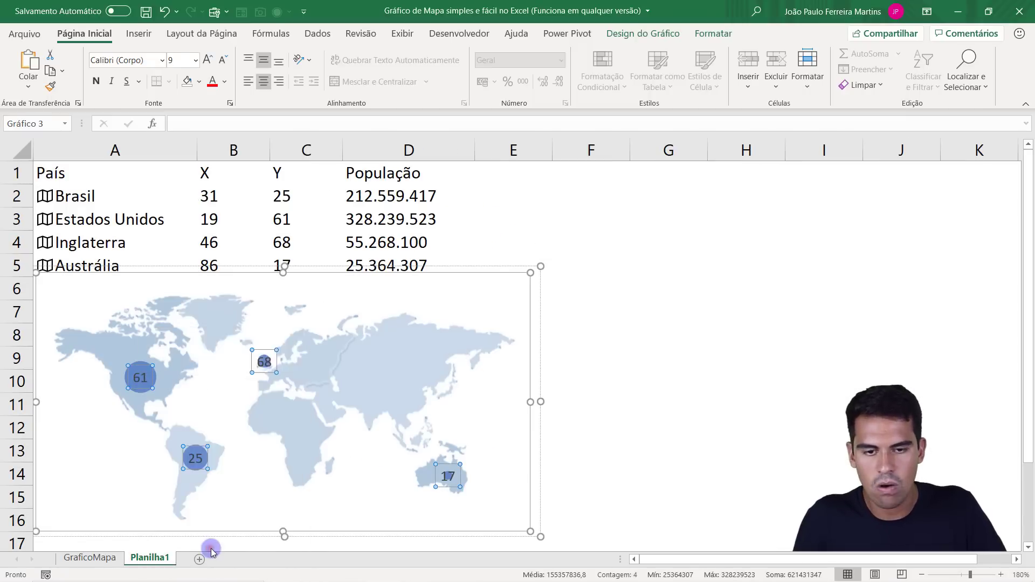
drag(421, 170, 707, 178)
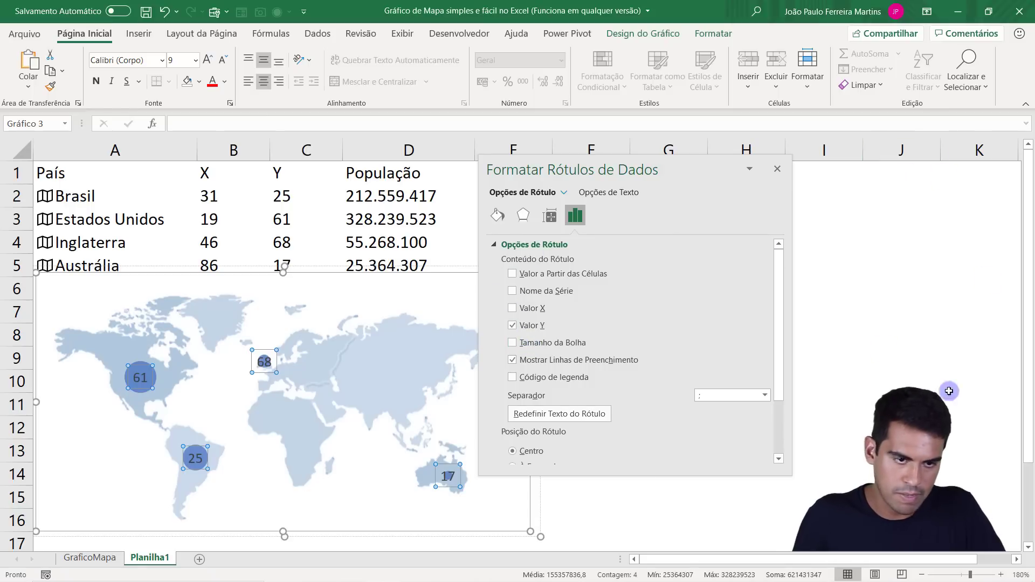
click(538, 343)
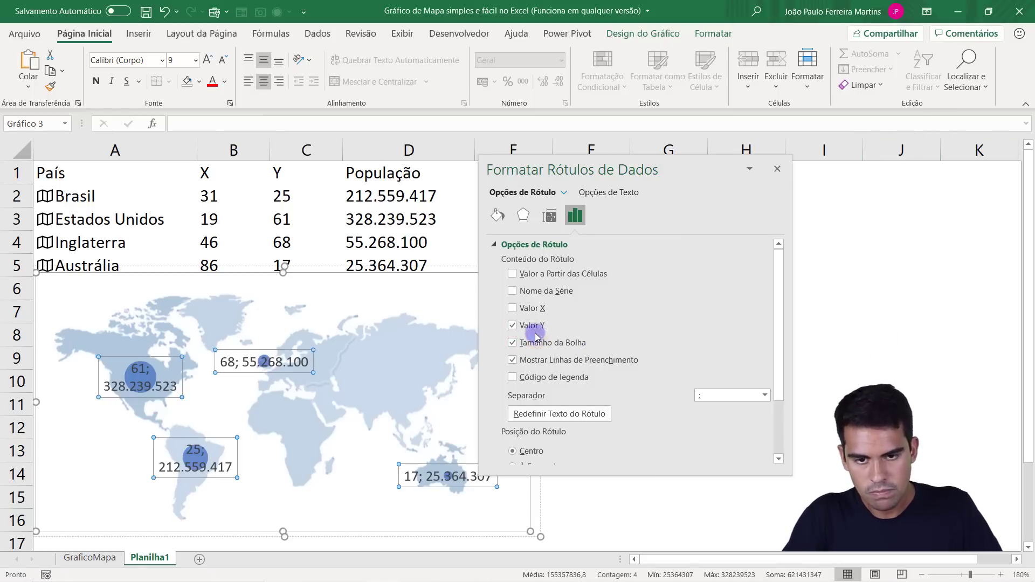
click(513, 325)
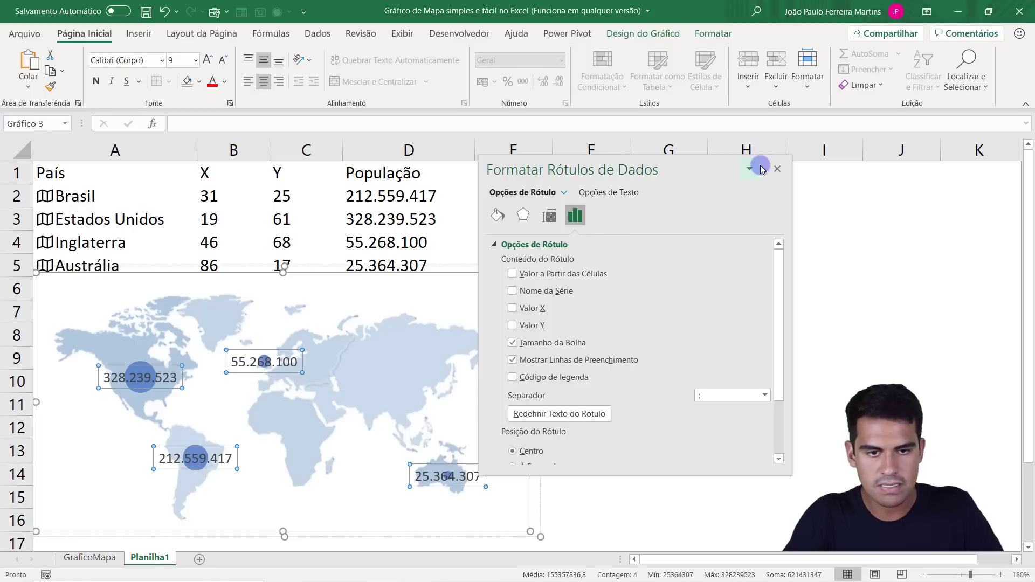
click(777, 169)
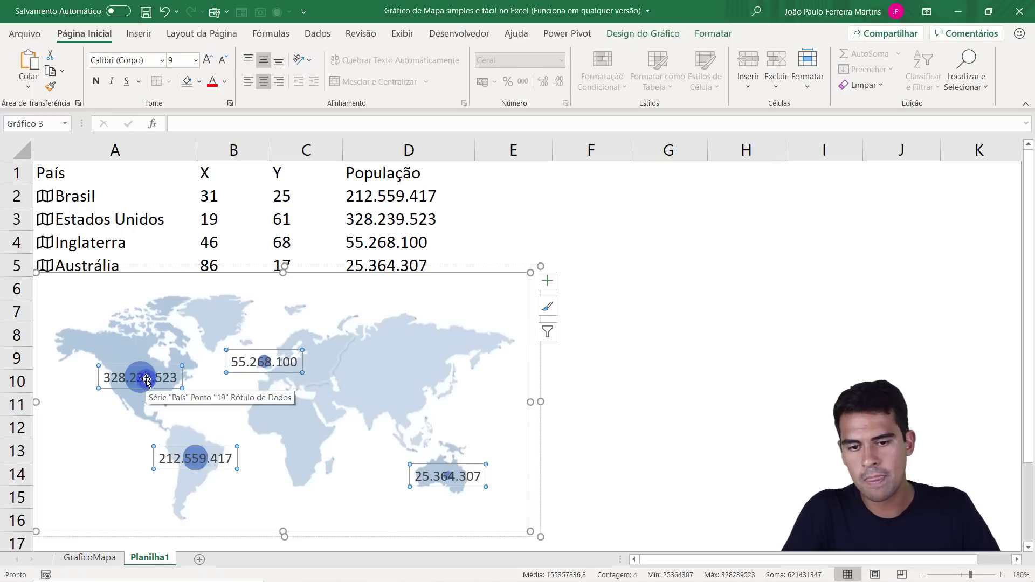
Reduce the data labels' font size to 7 and give the labels a light blue fill.
click(221, 61)
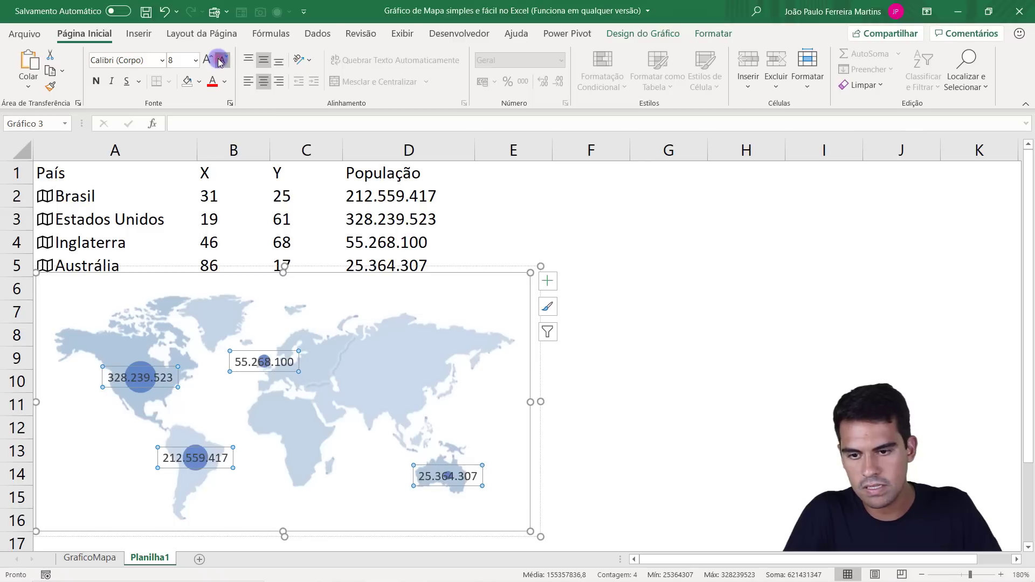
click(221, 61)
click(201, 84)
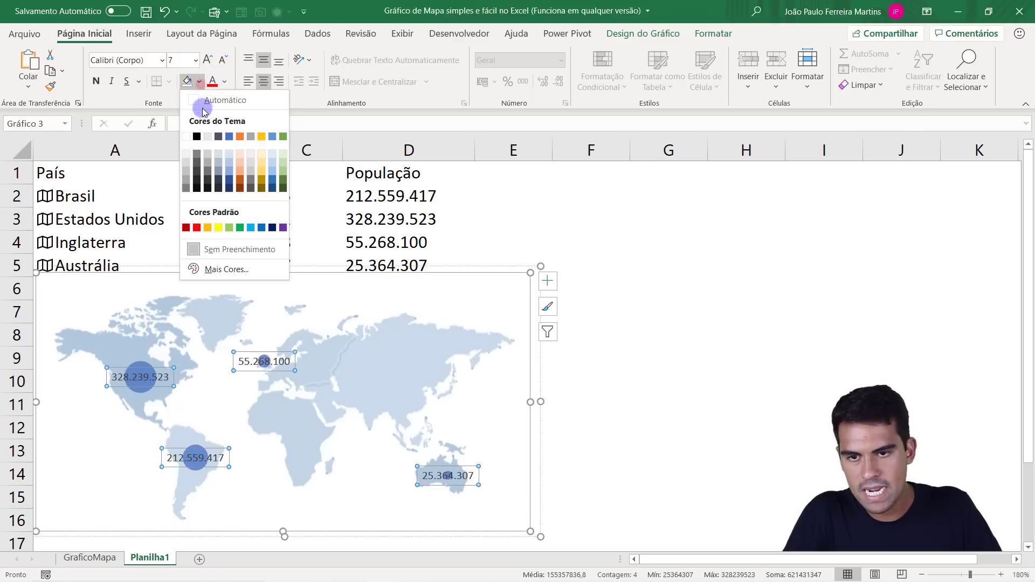
click(228, 161)
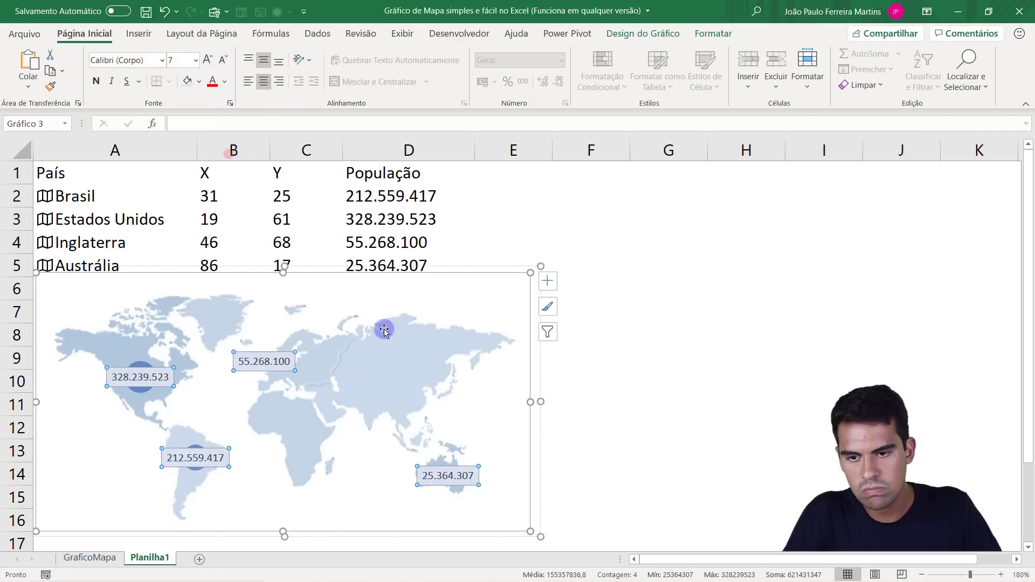
Position the data labels to the right of their bubbles (À Direita).
click(548, 280)
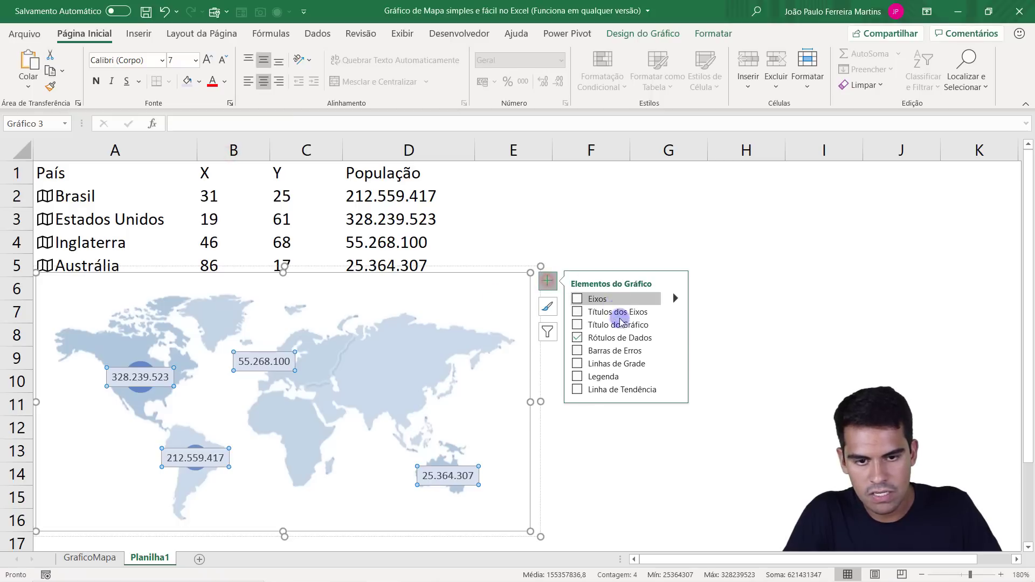
click(674, 337)
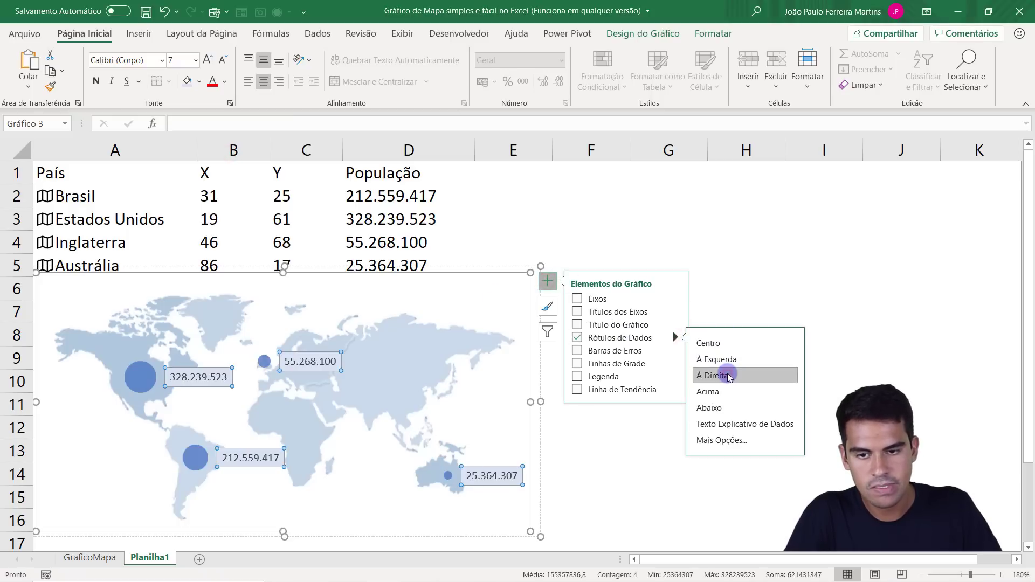
click(717, 375)
click(746, 219)
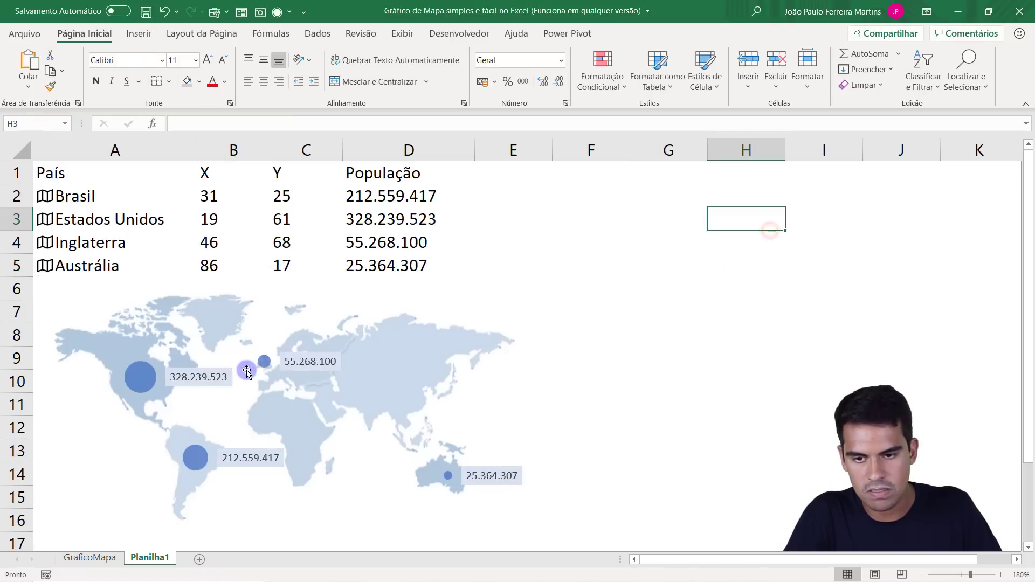
Reduce the data labels' font size by two more increments.
click(232, 344)
click(197, 378)
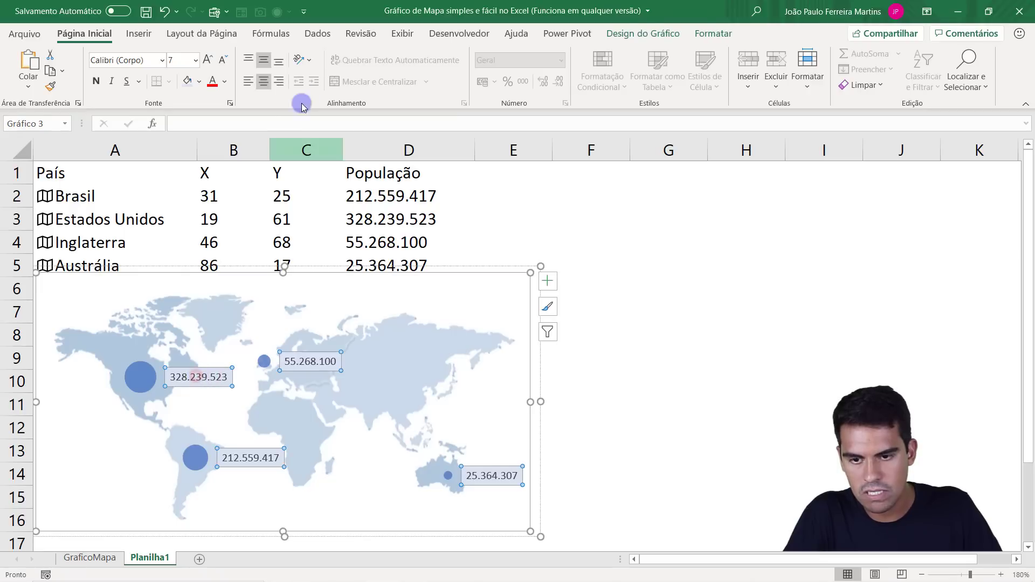
click(221, 61)
click(221, 61)
click(669, 260)
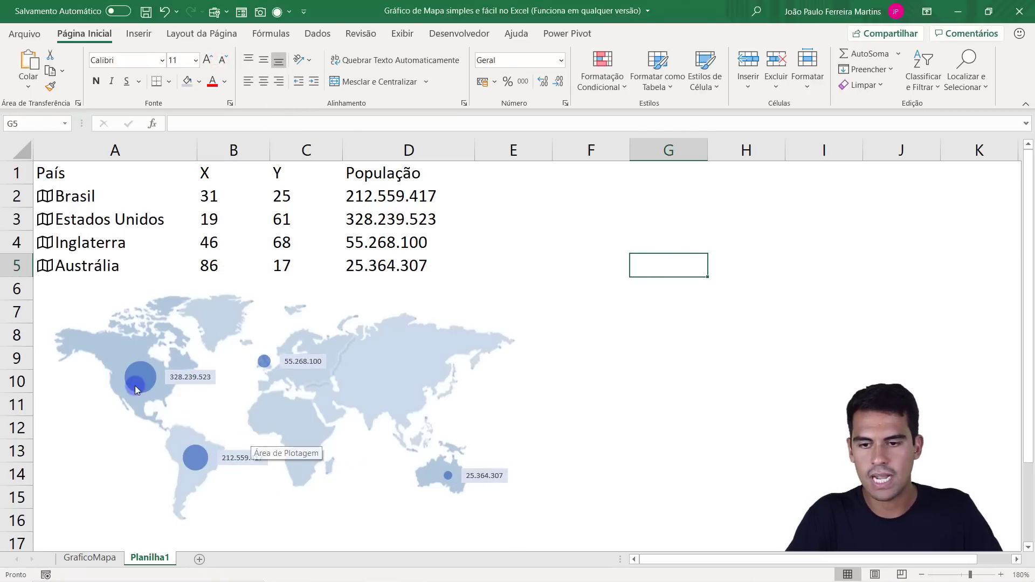
Select the País bubble series in the grouped map chart and fill its bubbles with light gold.
click(146, 372)
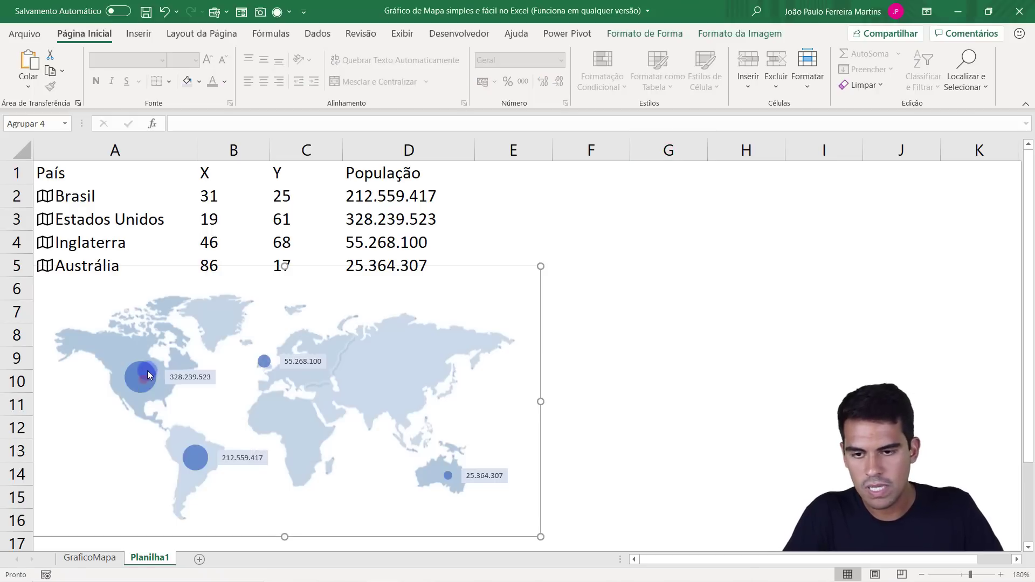
click(147, 372)
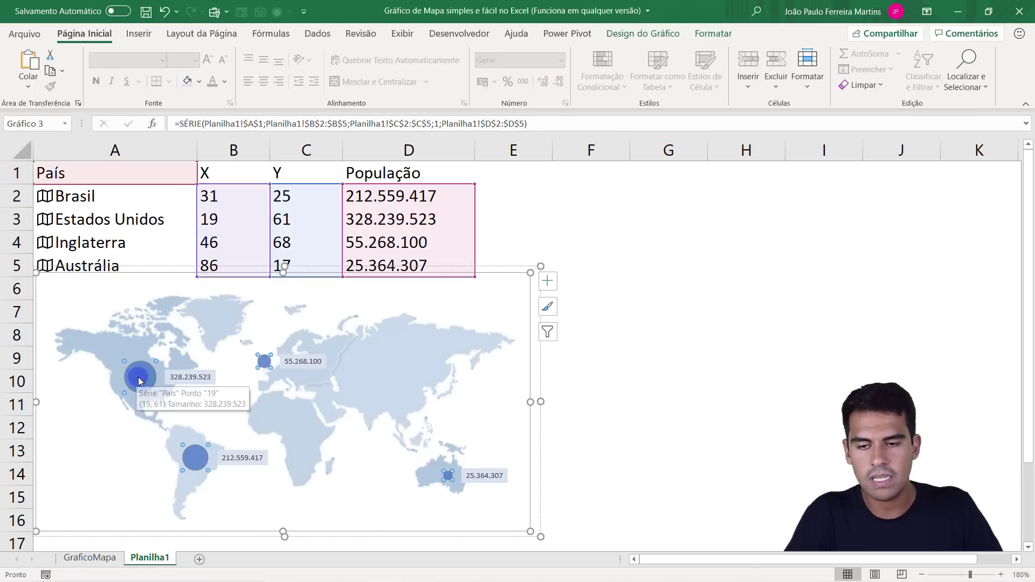
click(722, 35)
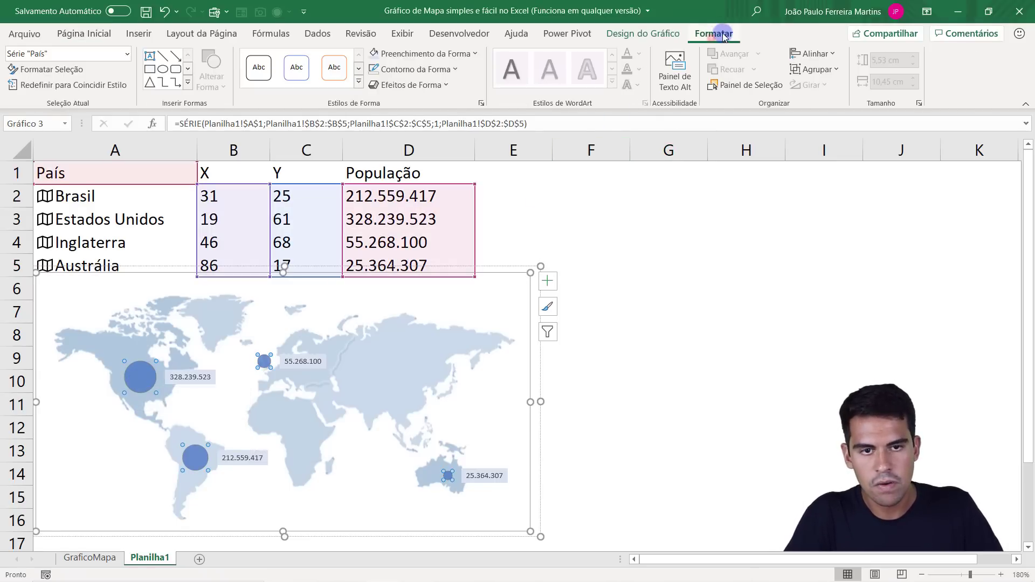
click(412, 53)
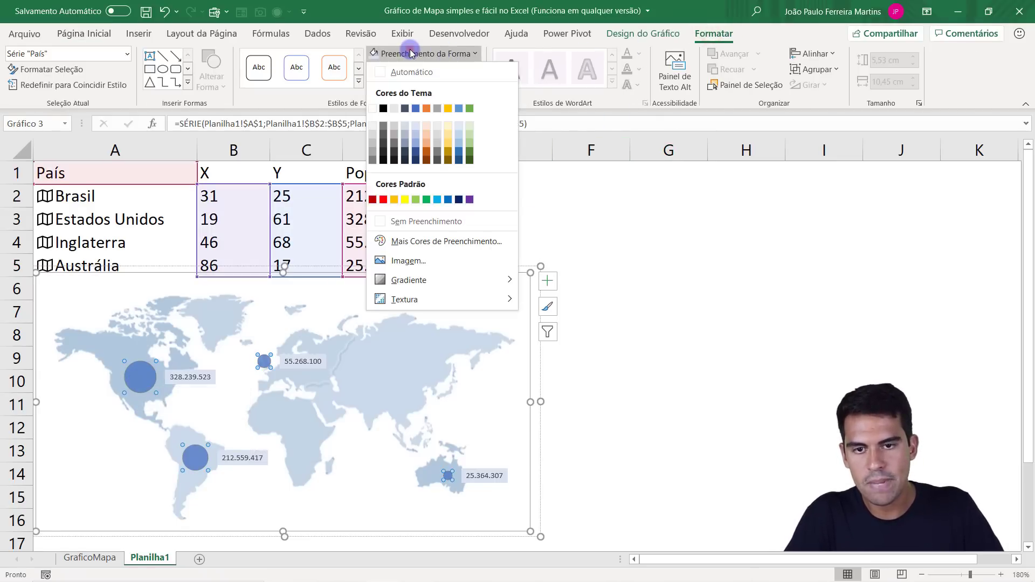
click(448, 146)
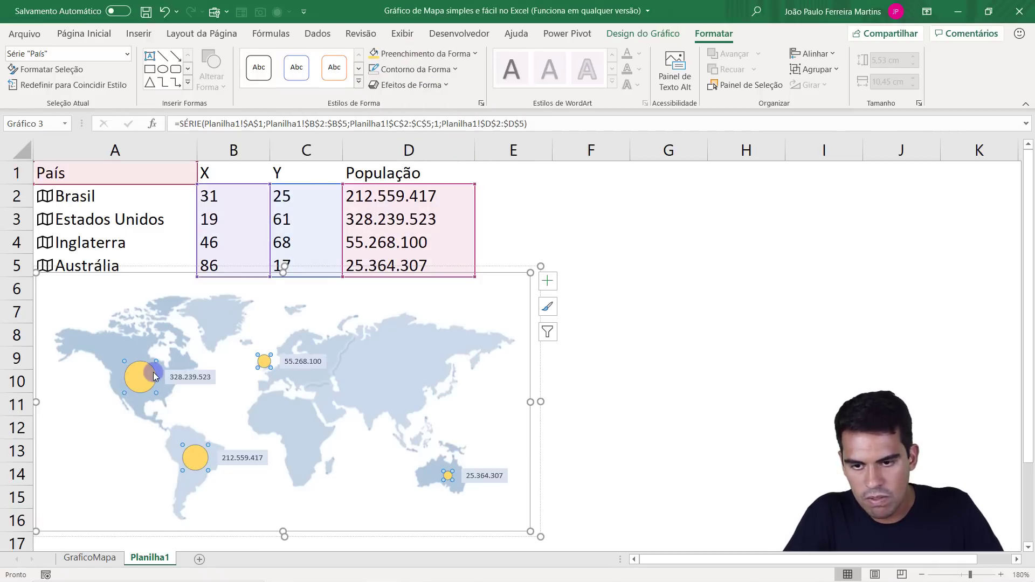
Give the bubbles a light blue outline and an outer shadow effect.
click(438, 70)
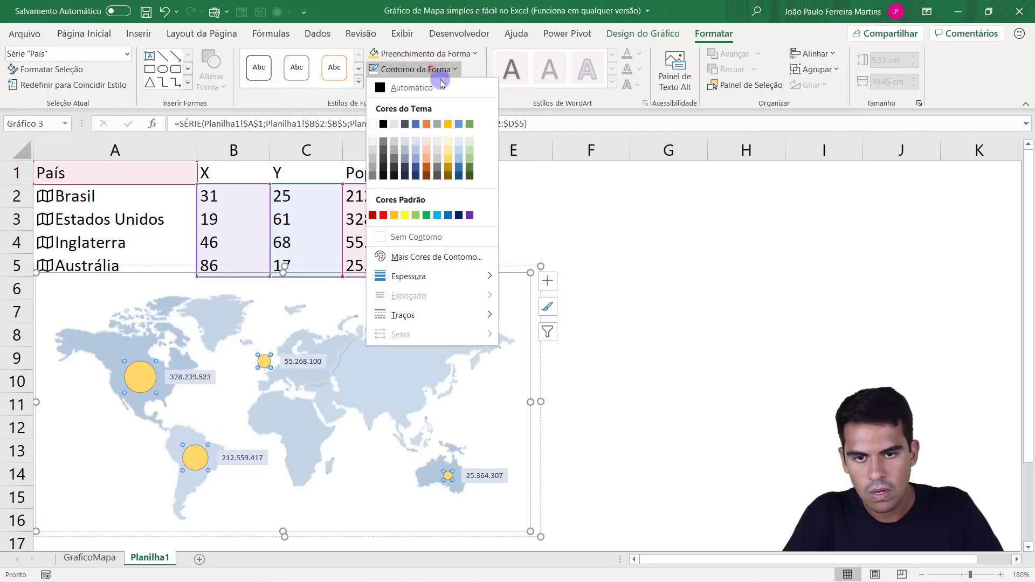
click(416, 156)
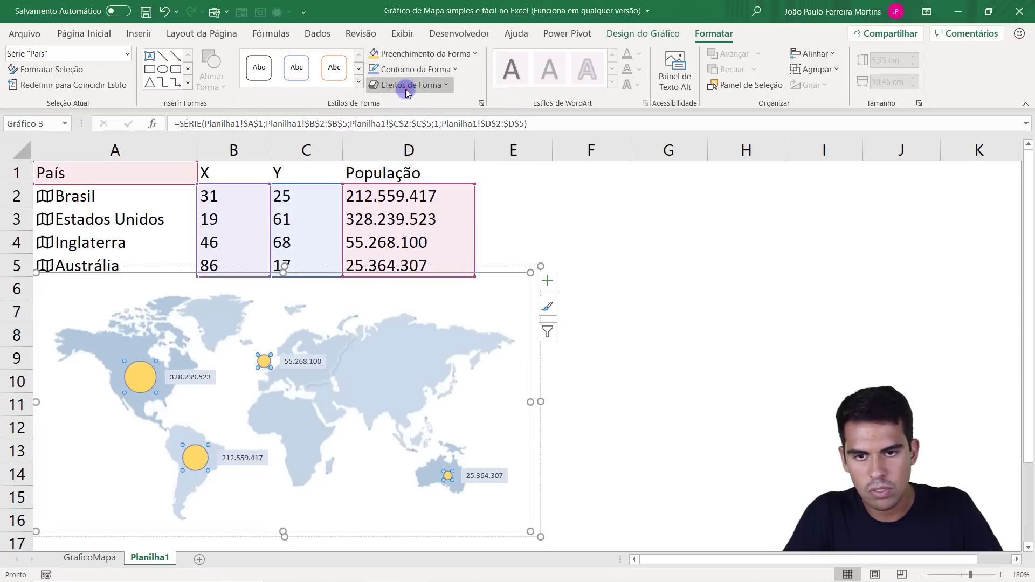
click(407, 92)
mouse_move(475, 143)
click(491, 201)
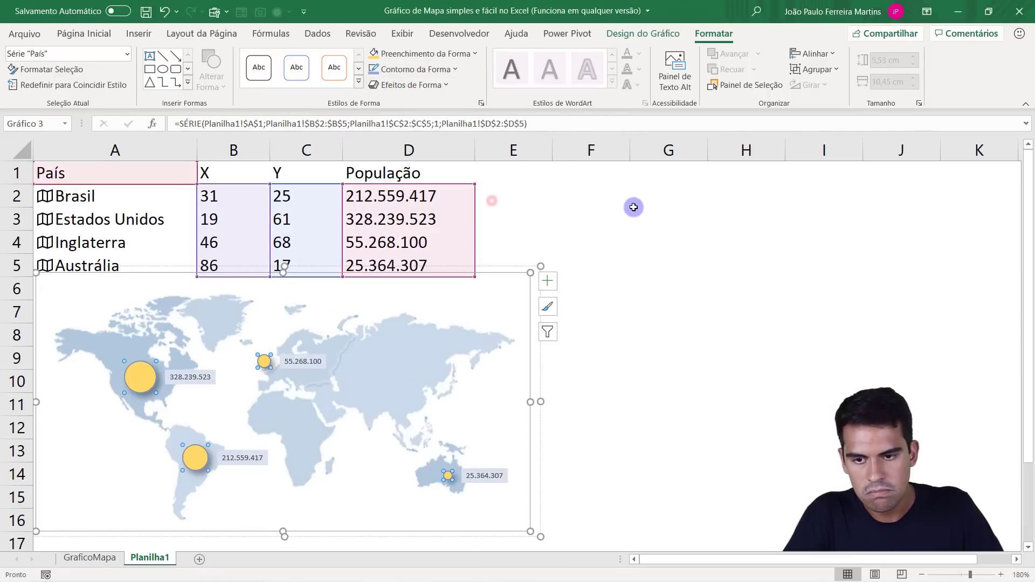
click(633, 207)
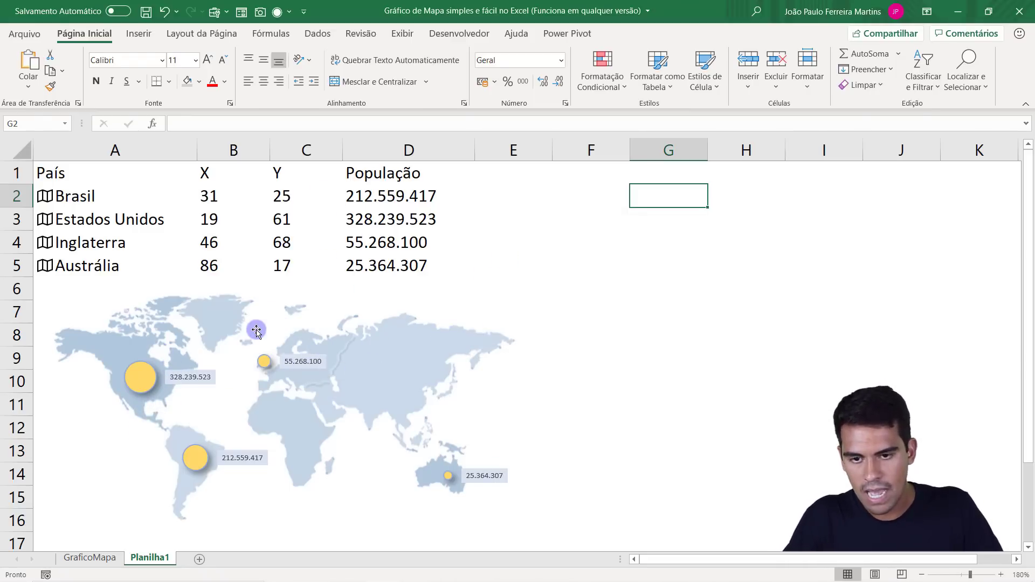
Move the grouped map chart beside the data table, into the empty area starting at column E.
click(257, 331)
drag(271, 266, 704, 174)
Try hiding the X and Y columns (B and C), check the map chart, and undo the hiding.
drag(294, 150, 245, 187)
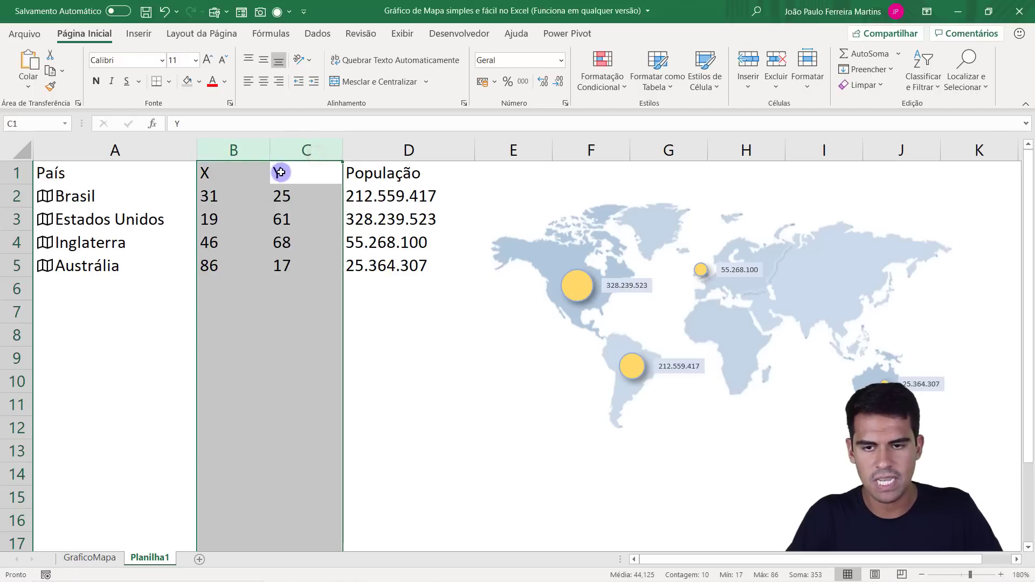
mouse_move(305, 154)
mouse_down()
mouse_move(214, 143)
mouse_move(299, 146)
mouse_up()
right_click(299, 145)
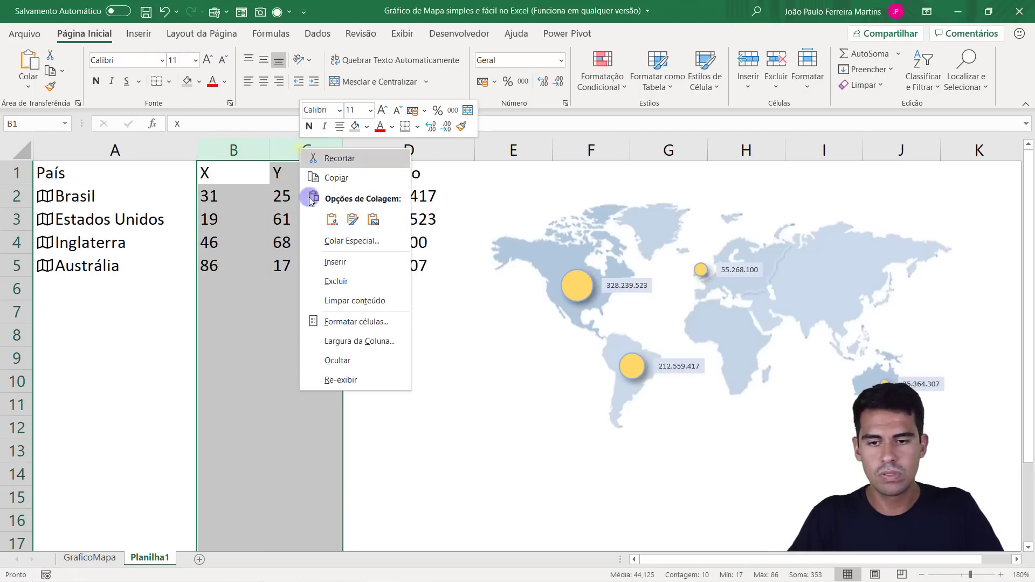
click(339, 361)
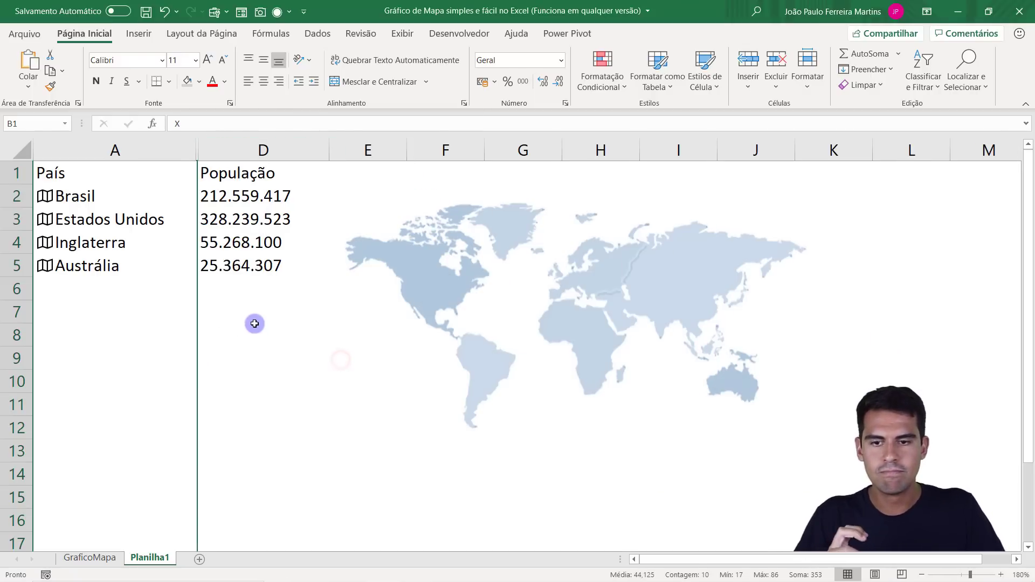
click(247, 284)
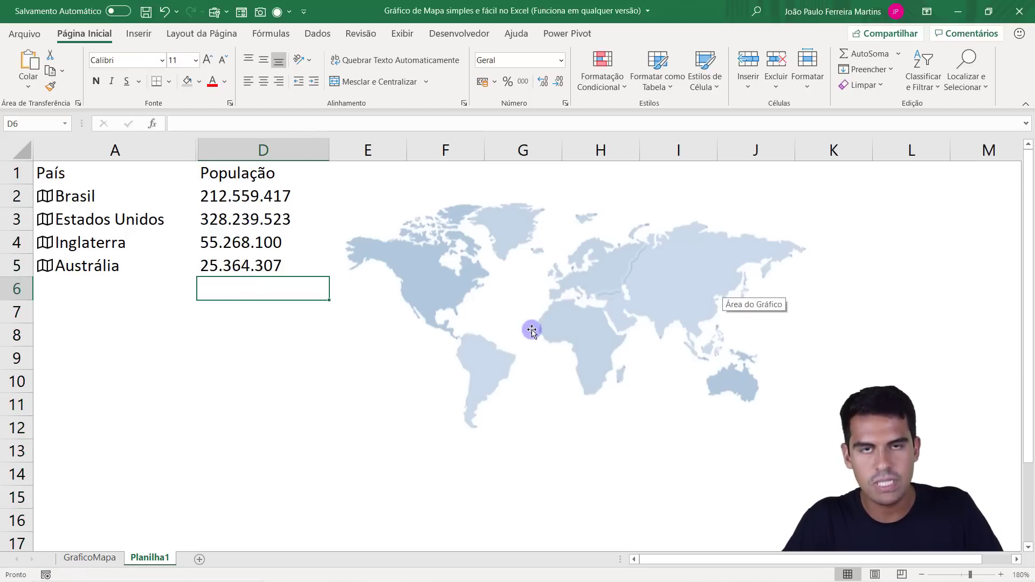
key(ctrl+z)
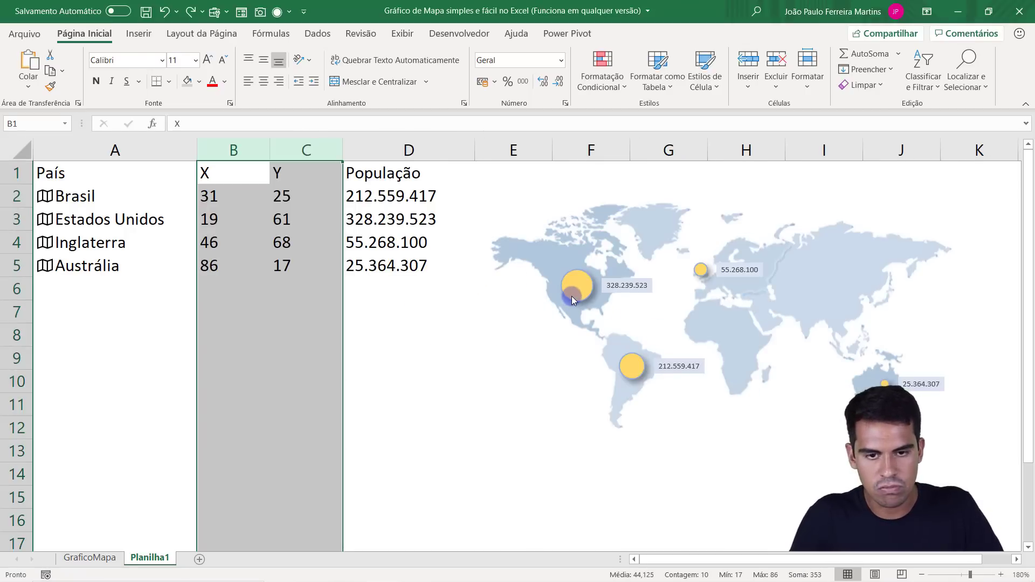
Hide coordinate columns B and C a second time to examine the effect on the bubbles, and restore them.
drag(227, 177, 292, 273)
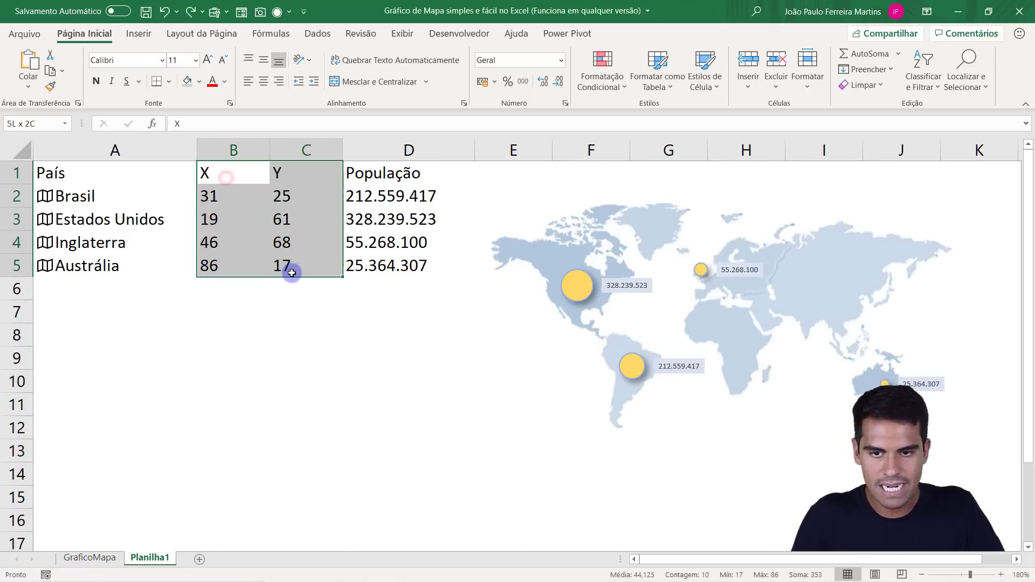
mouse_move(219, 150)
mouse_down()
mouse_move(335, 150)
mouse_move(218, 151)
mouse_up()
click(297, 173)
right_click(218, 151)
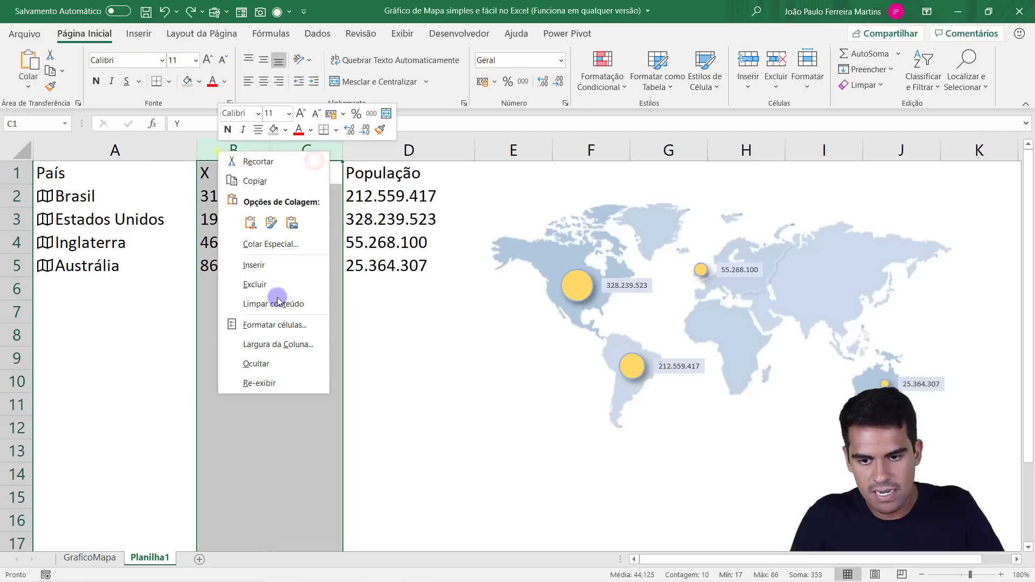
click(299, 371)
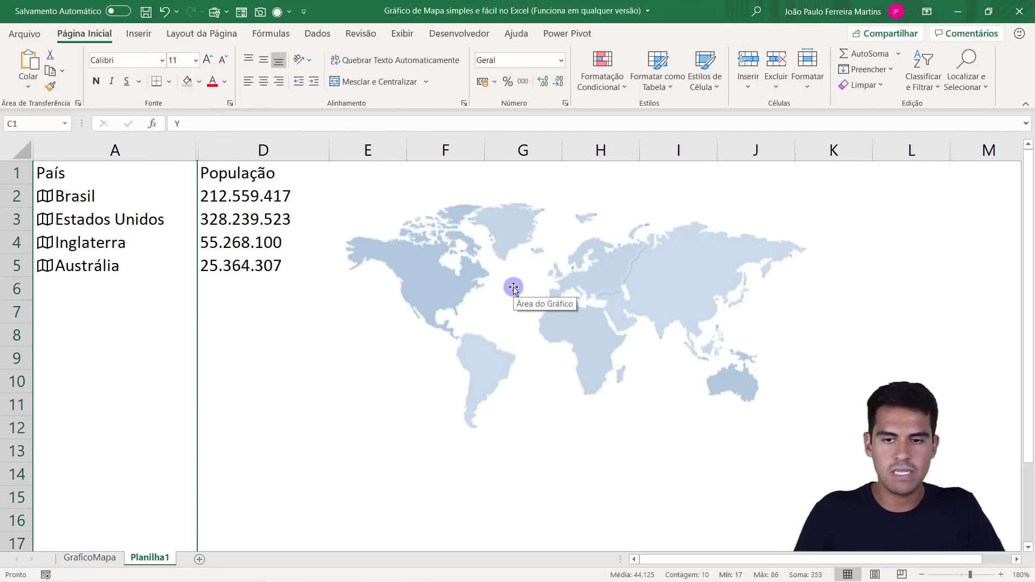
key(ctrl+z)
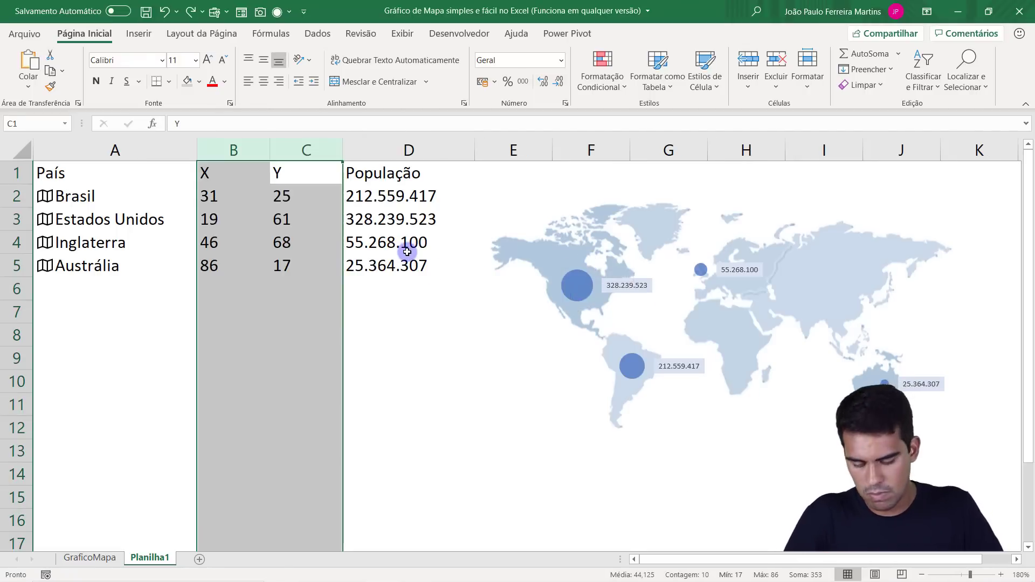
In the chart's data source settings for hidden and empty cells, enable showing data in hidden rows and columns (Mostrar dados em linhas e colunas ocultas).
right_click(579, 290)
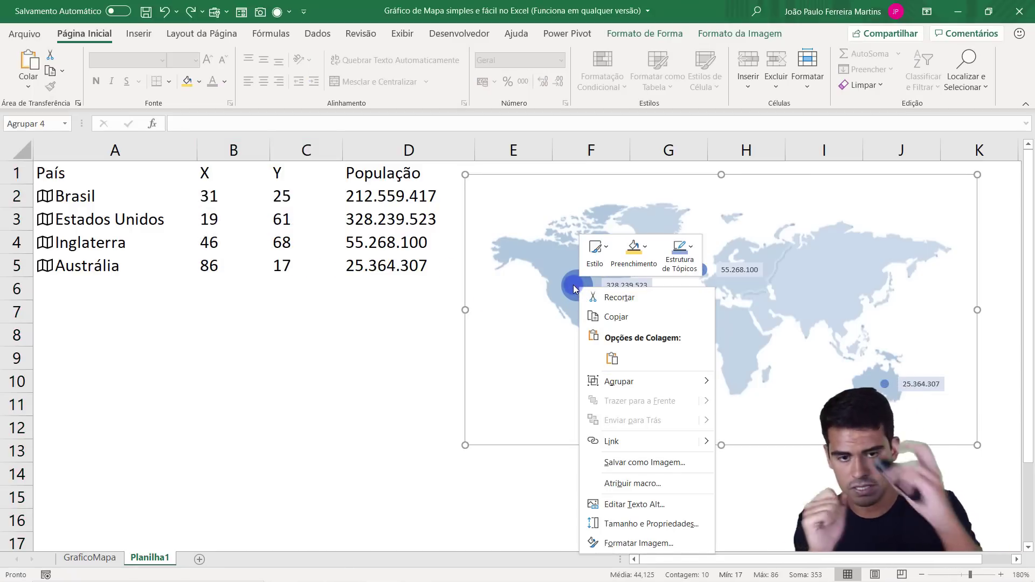
click(407, 329)
click(602, 307)
right_click(600, 305)
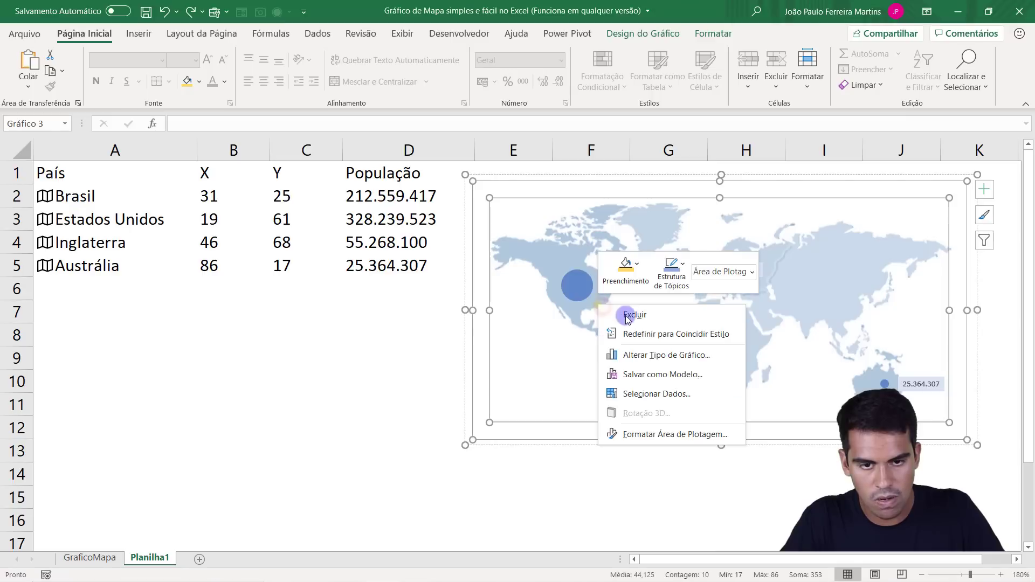
click(649, 396)
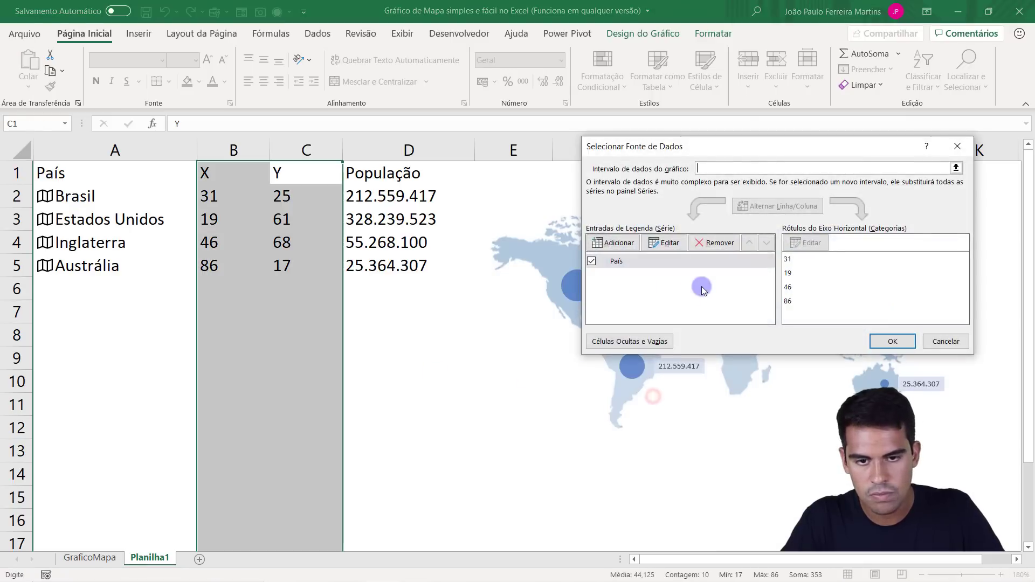
click(646, 343)
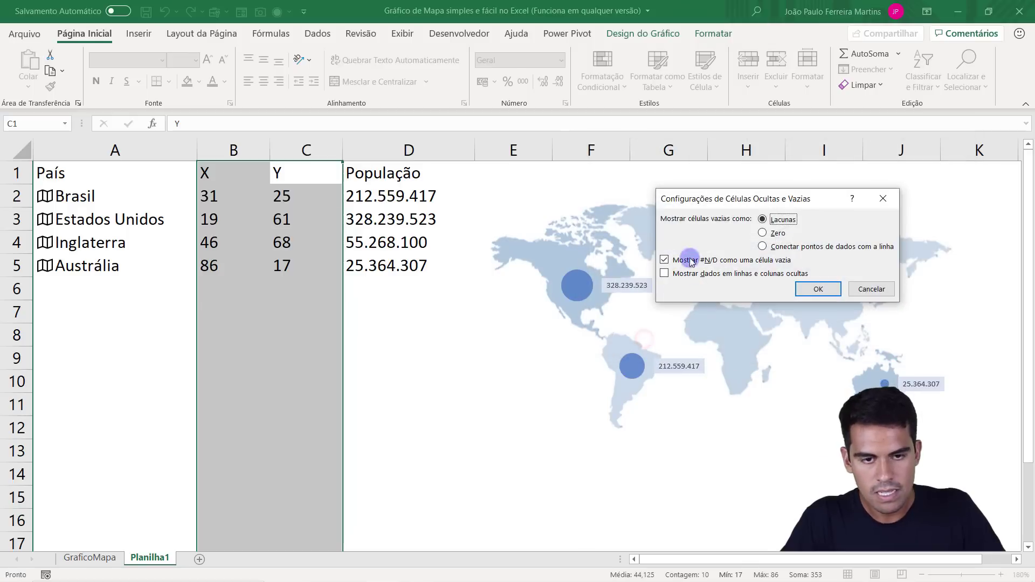
click(681, 277)
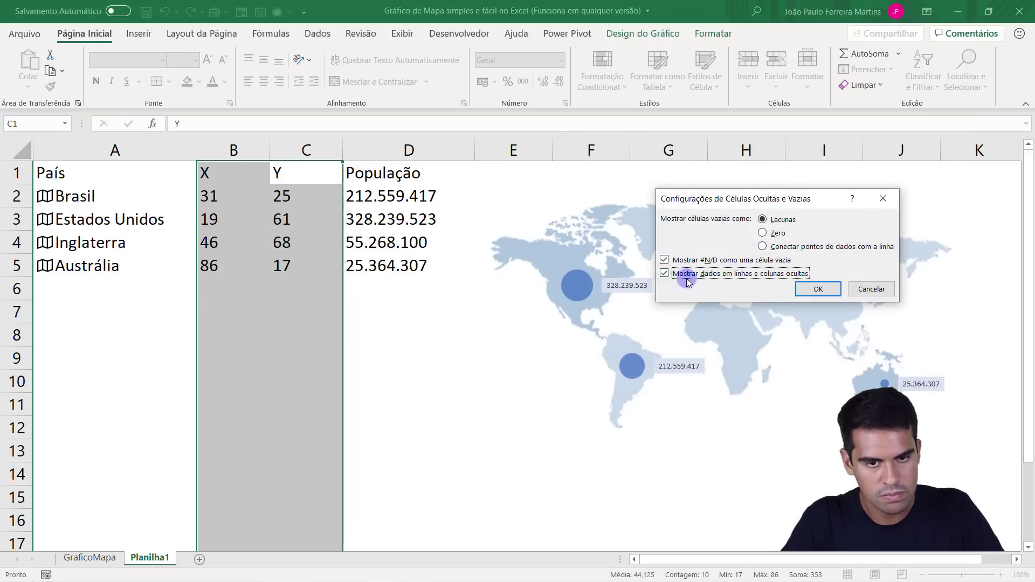
click(815, 292)
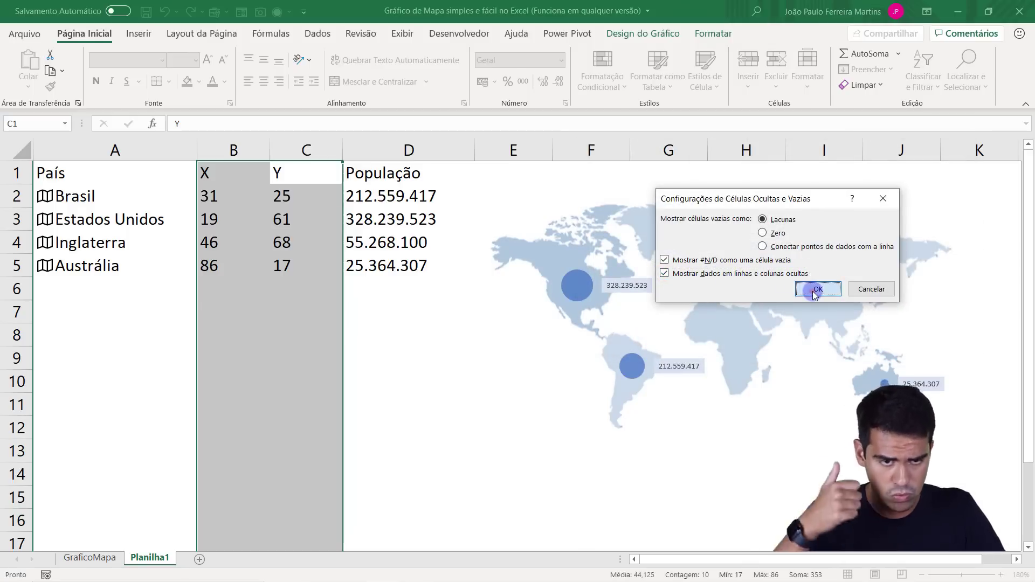
click(881, 336)
Hide columns B and C, which hold the X and Y coordinates.
click(315, 332)
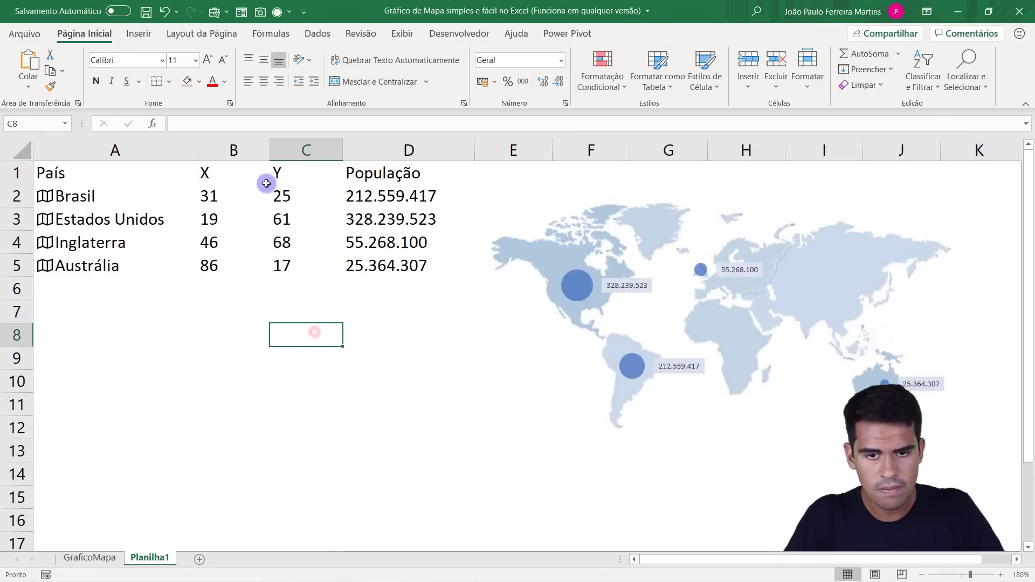
drag(304, 150, 238, 150)
right_click(245, 150)
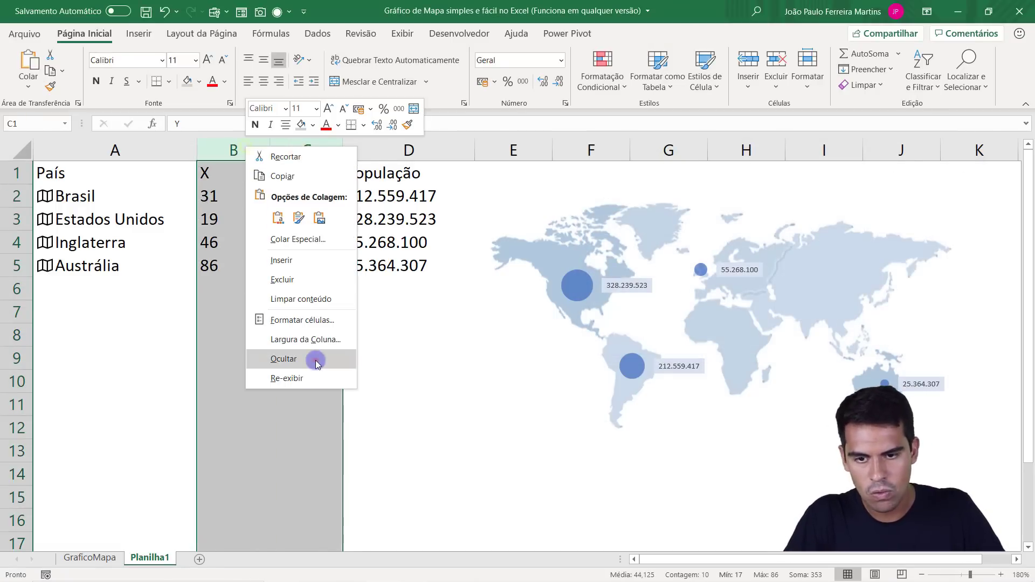
click(307, 358)
click(145, 261)
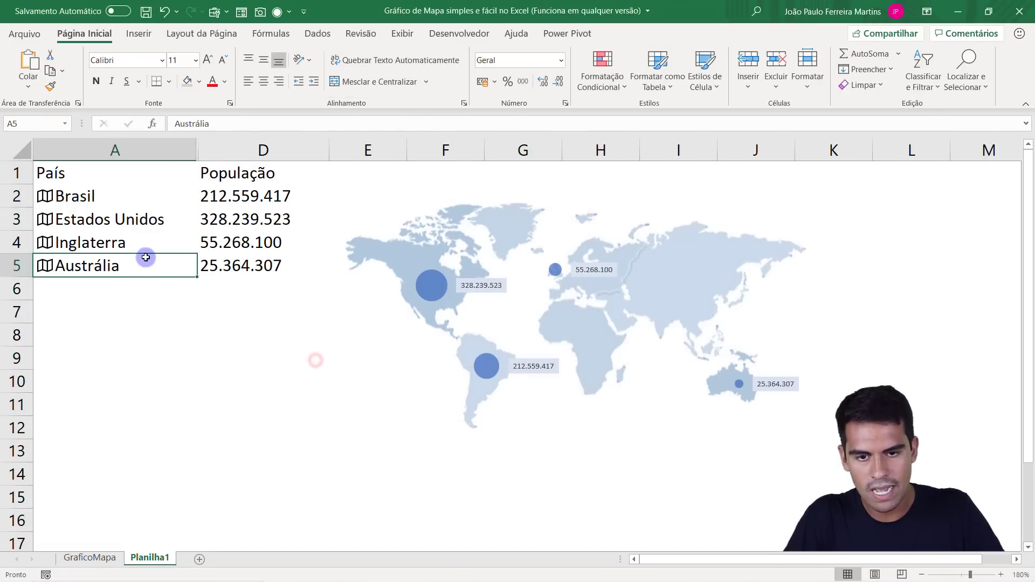
click(430, 285)
double_click(430, 285)
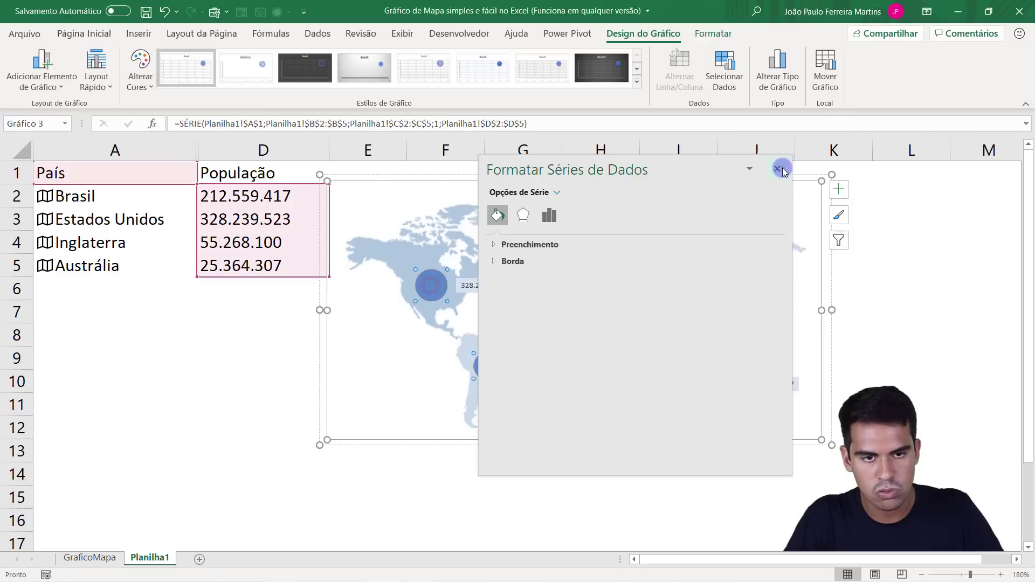
click(778, 169)
click(254, 321)
Fill all the population bubbles on the map chart with the light gold theme colour.
click(434, 287)
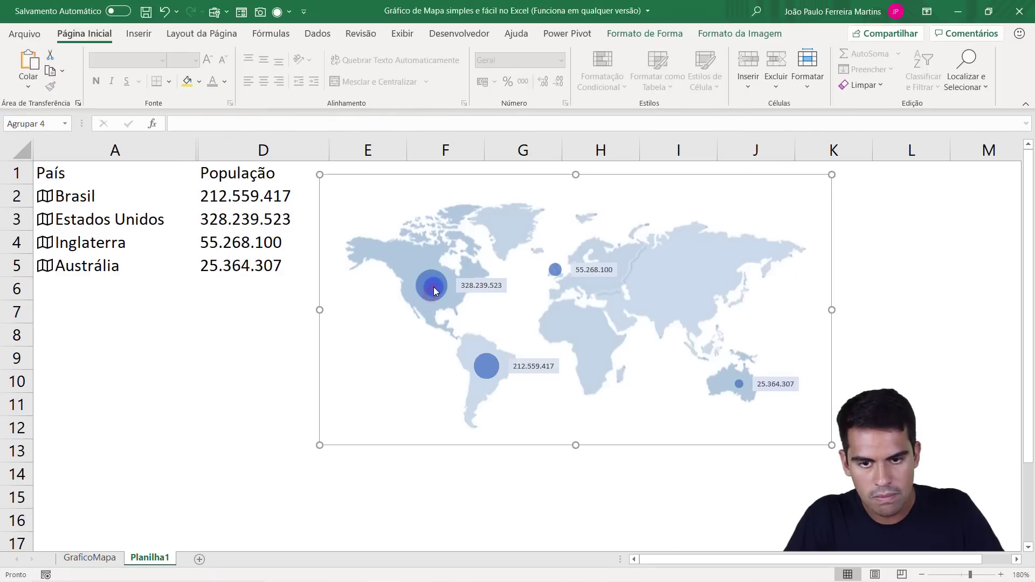
click(434, 289)
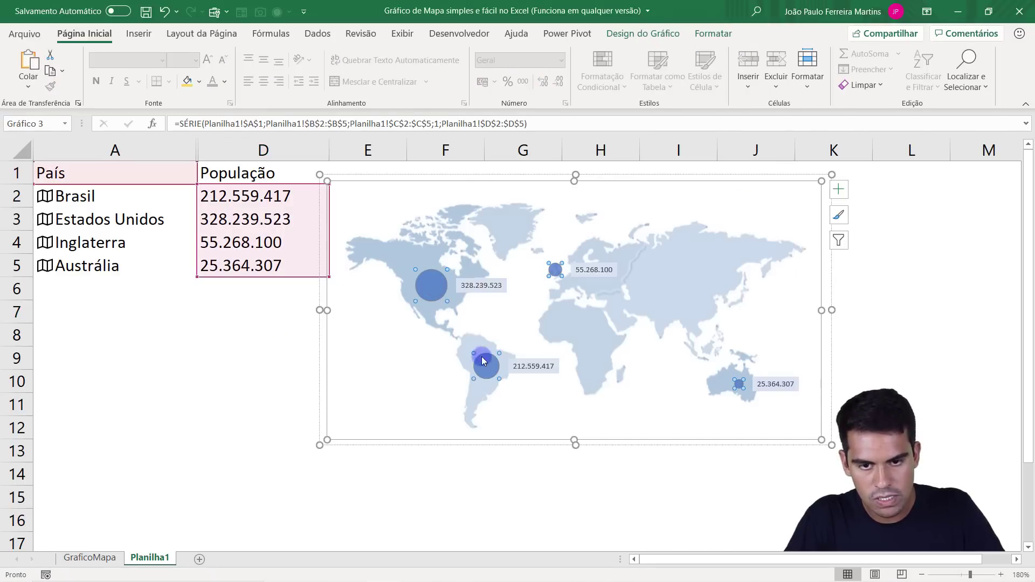
click(714, 33)
click(423, 54)
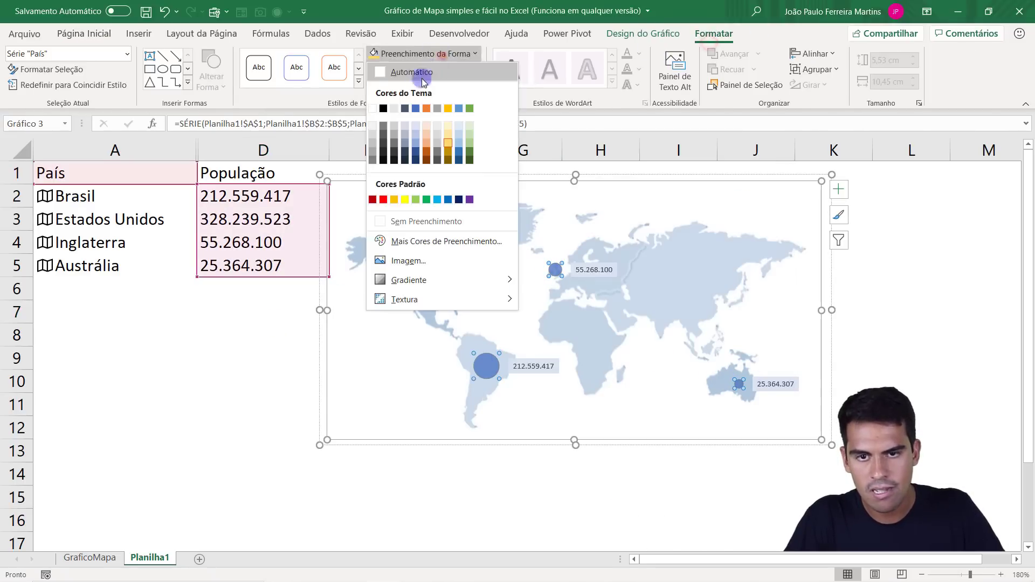
click(448, 145)
Add an outer shadow offset to the bottom right to the map's bubble series.
click(422, 85)
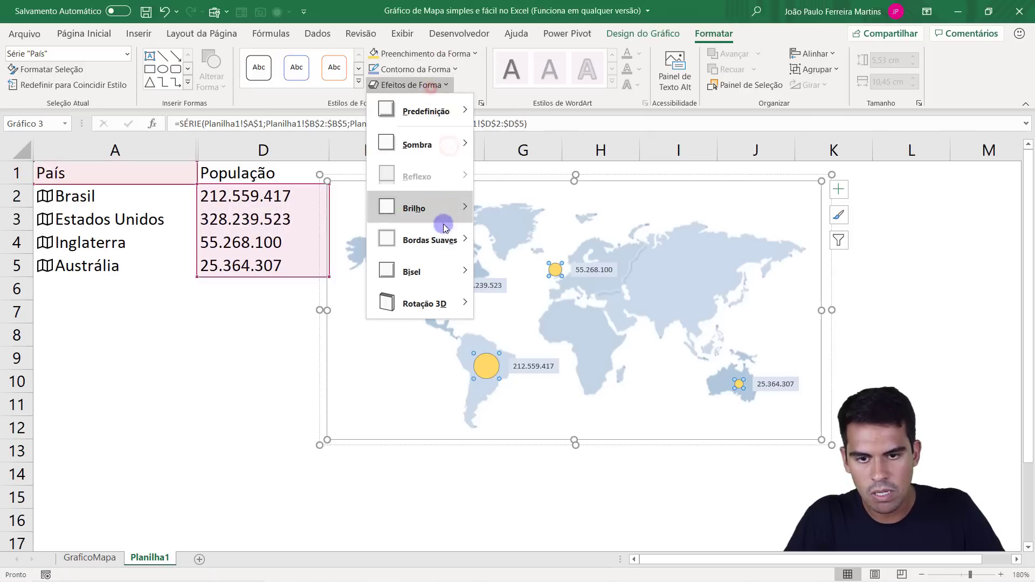
mouse_move(431, 145)
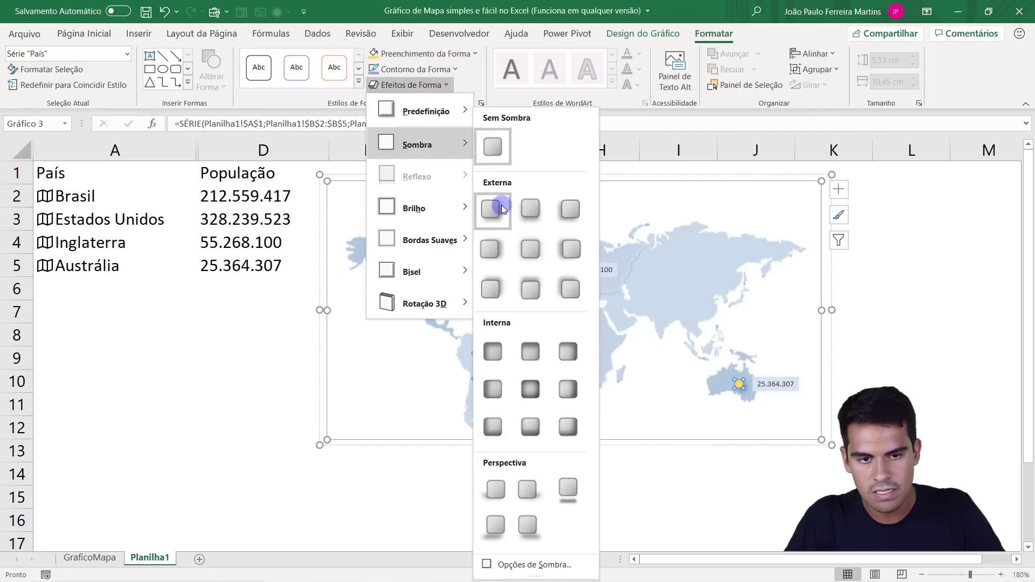
click(501, 207)
Give the bubbles a light blue theme outline with a thickness of 1½ pt.
click(428, 69)
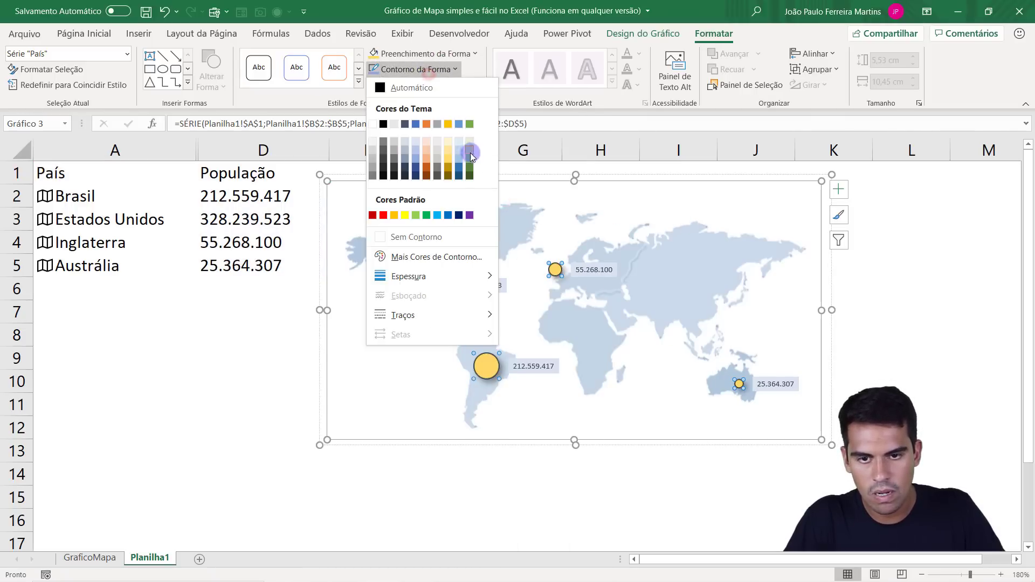
click(412, 157)
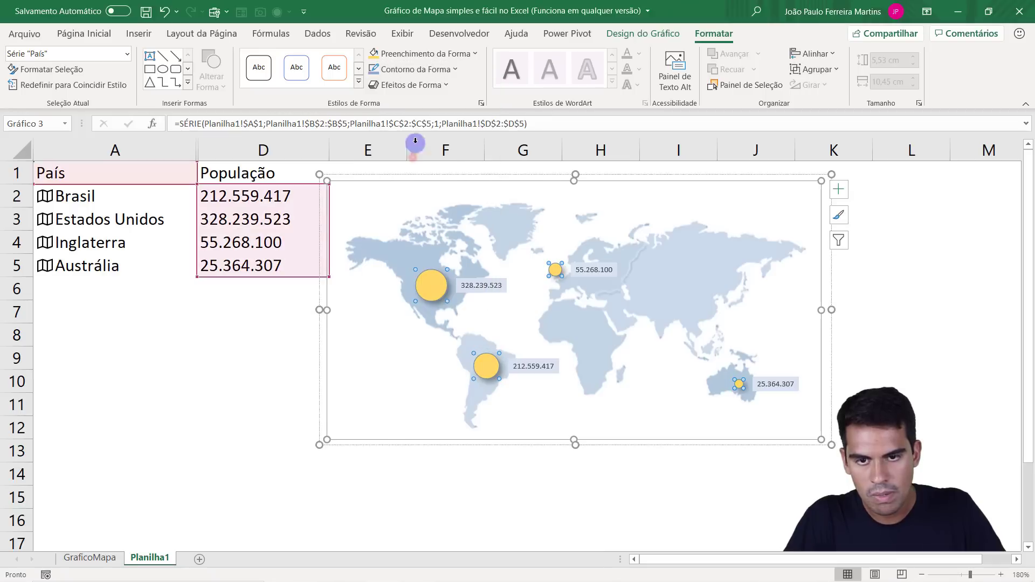
click(430, 71)
mouse_move(497, 277)
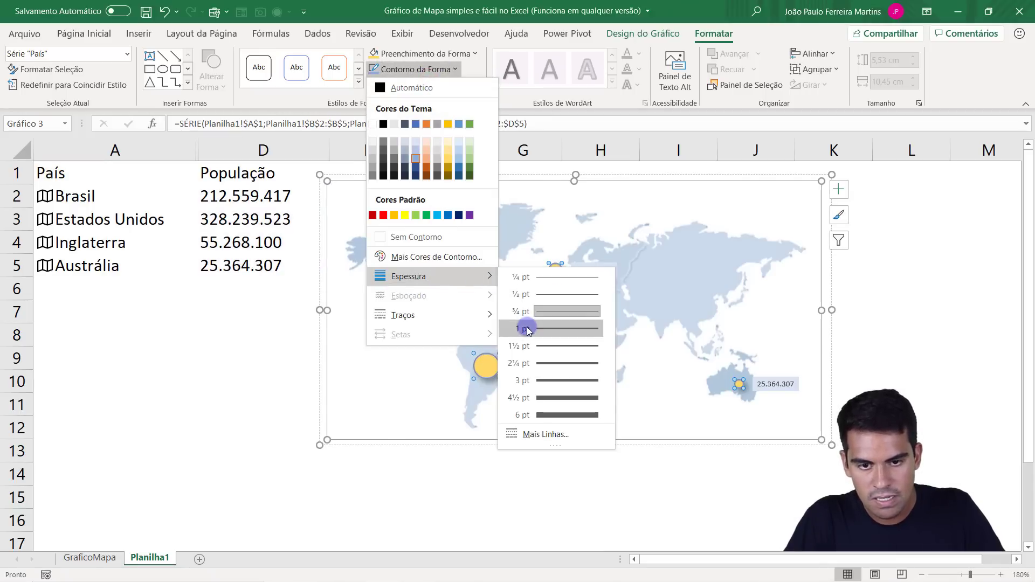
click(458, 215)
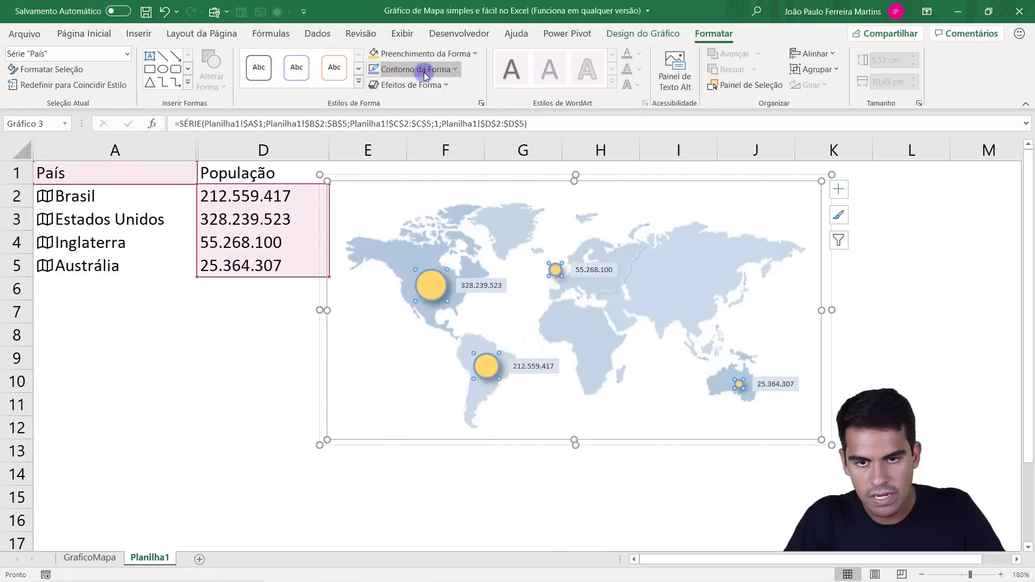
Try a dashed line style for the bubbles' outline and check it with the chart deselected.
click(414, 69)
mouse_move(453, 315)
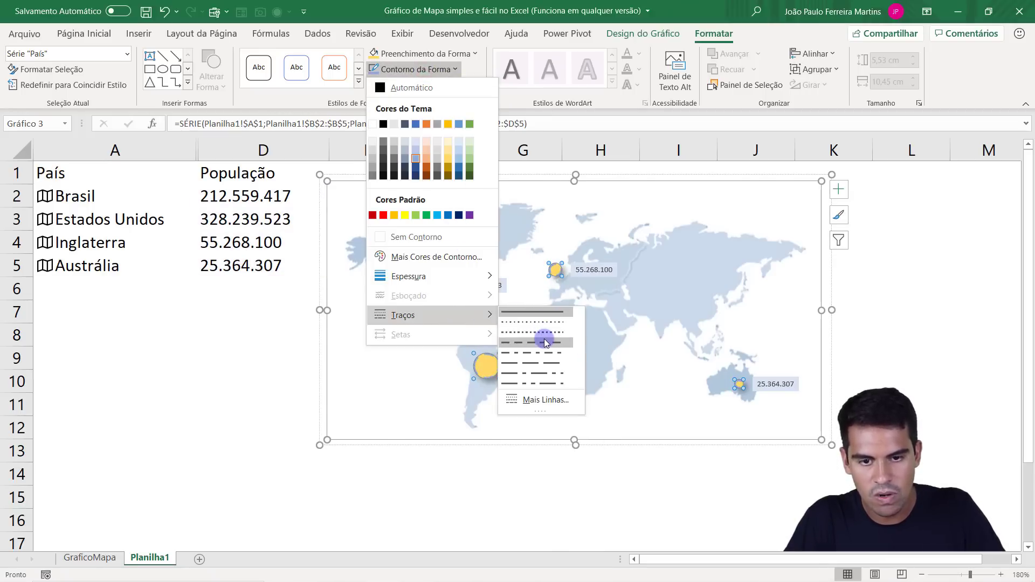
click(544, 338)
click(255, 354)
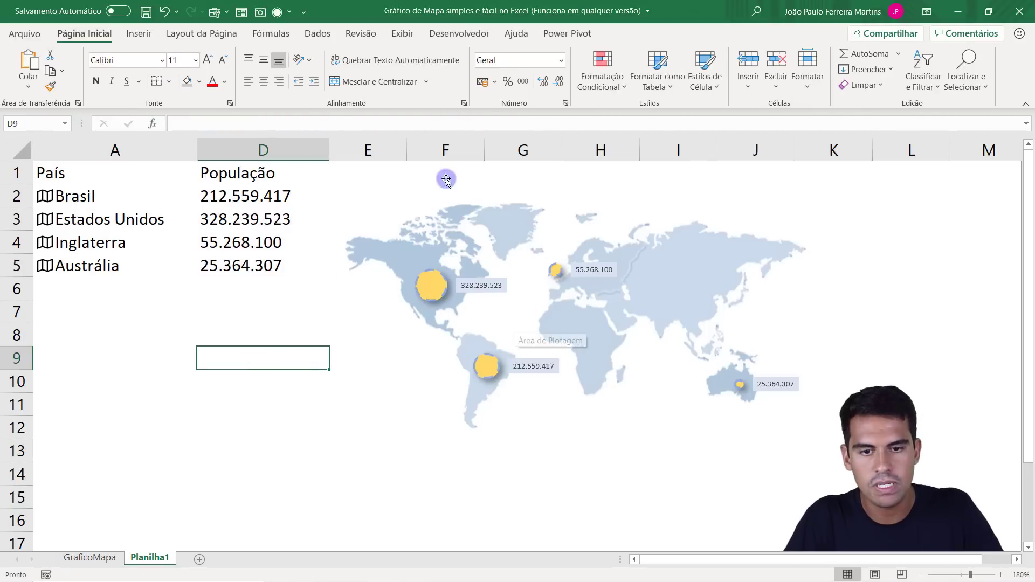
Set the outline of the bubble series to the square-dot line style and deselect the chart.
click(429, 289)
click(428, 288)
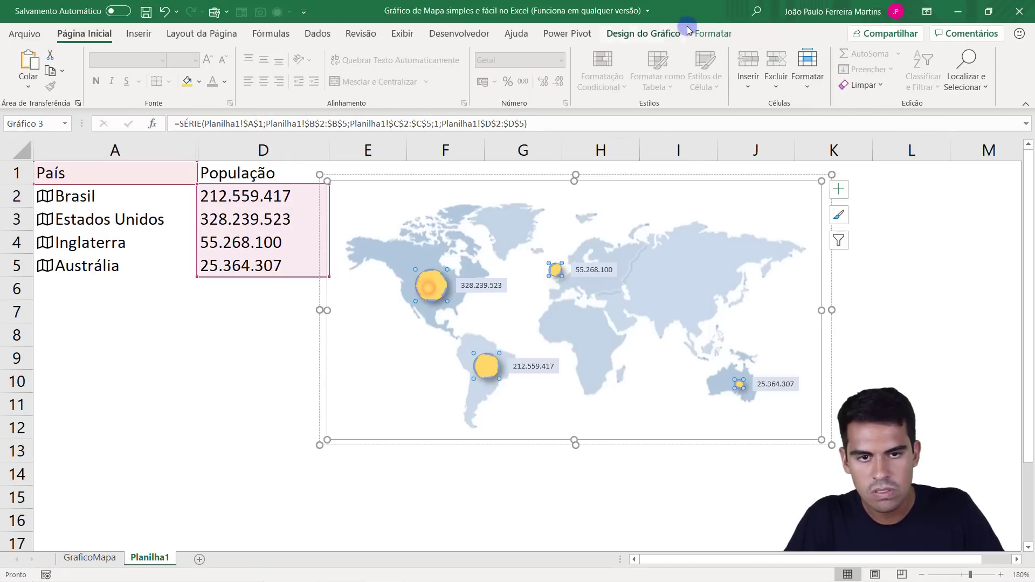
click(713, 33)
click(437, 69)
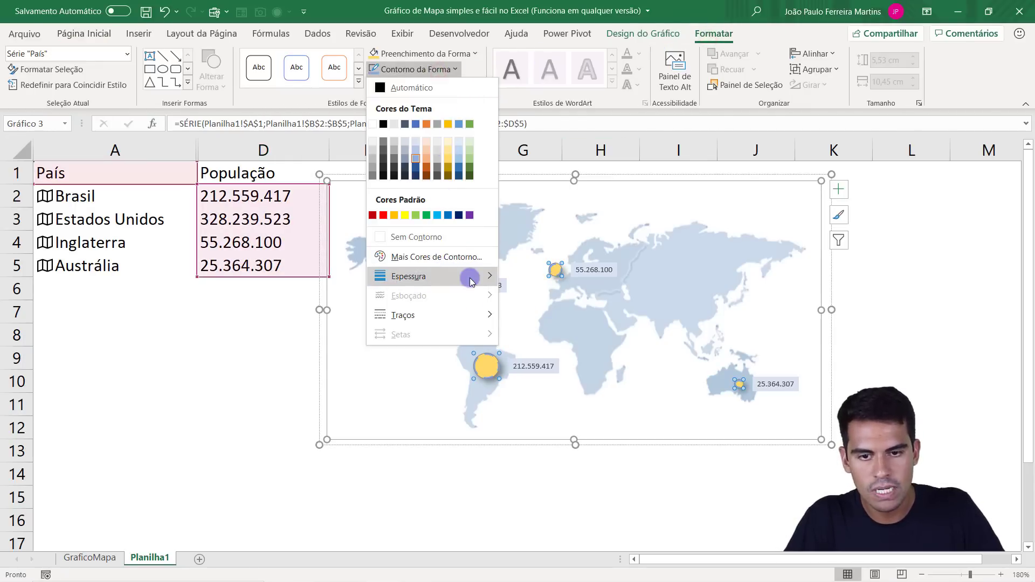
mouse_move(471, 277)
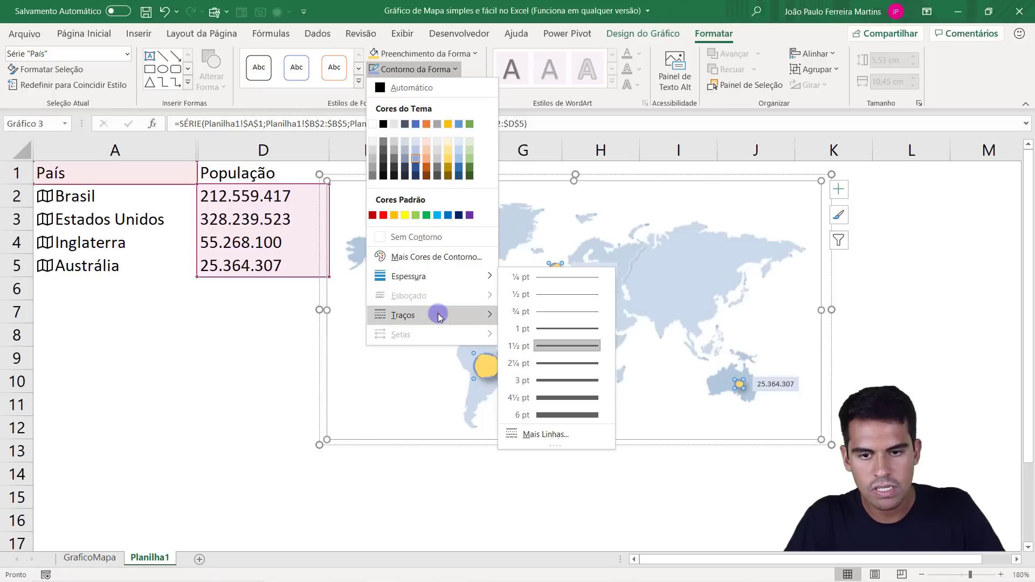
mouse_move(439, 315)
click(526, 331)
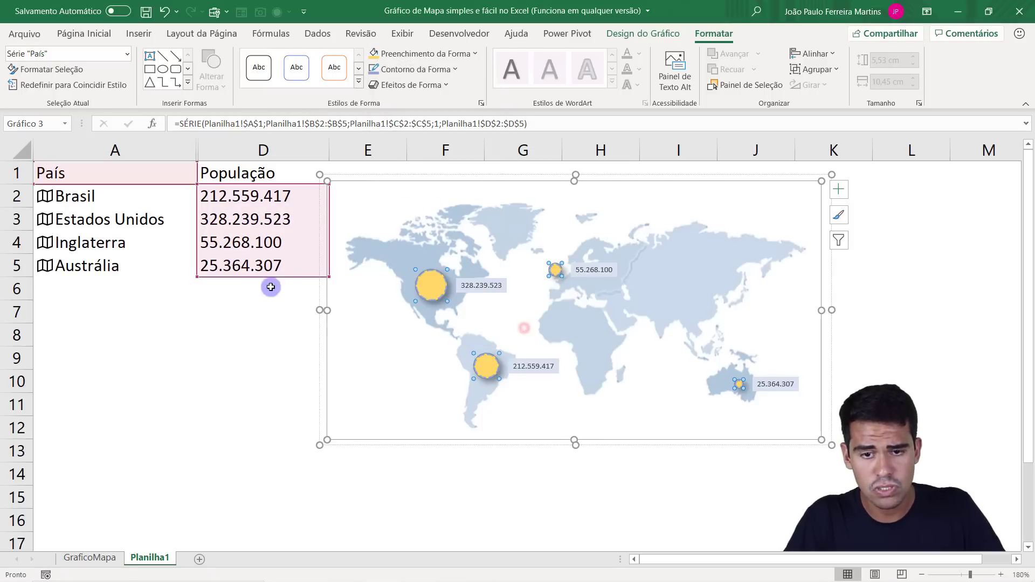
click(250, 305)
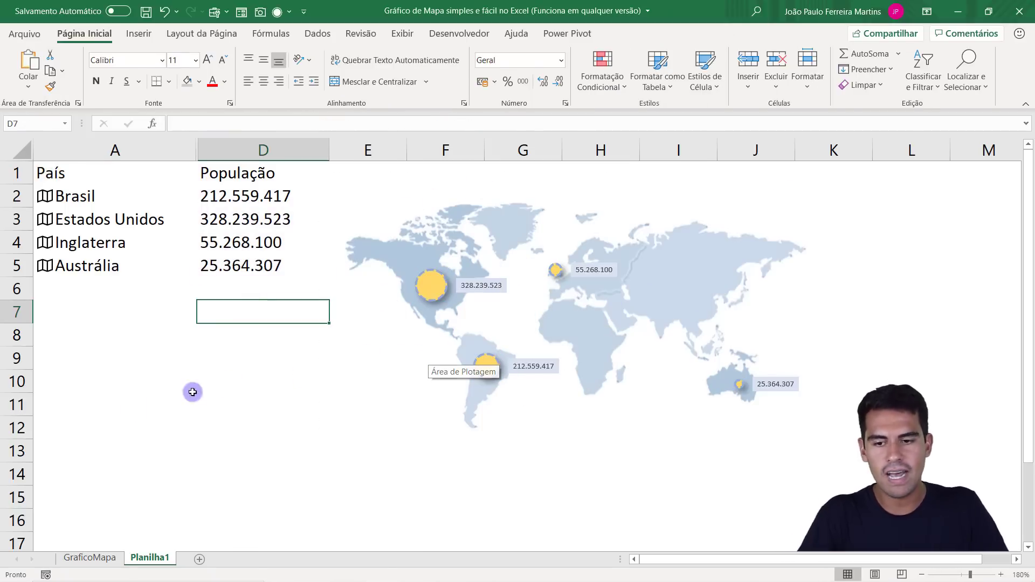
Open the GraficoMapa sheet to view its finished map chart.
click(102, 172)
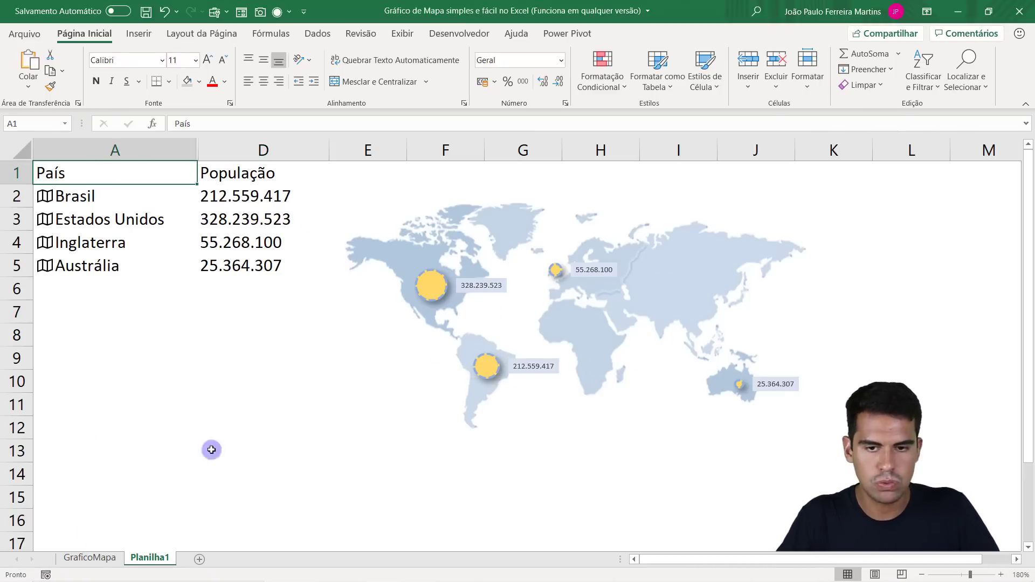
click(104, 559)
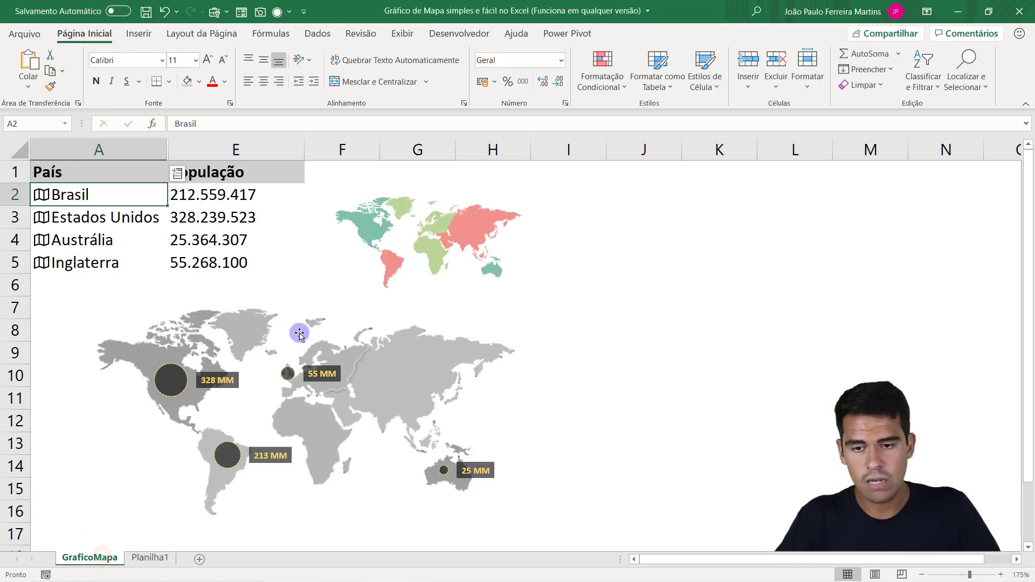
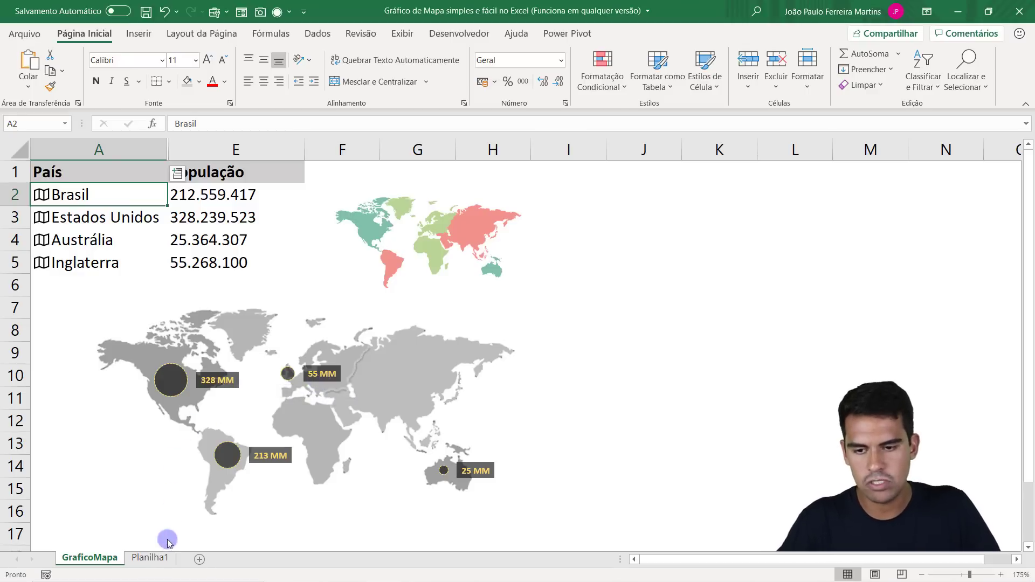
On the Planilha1 sheet, insert a new column before População and give it the header MM.
click(156, 557)
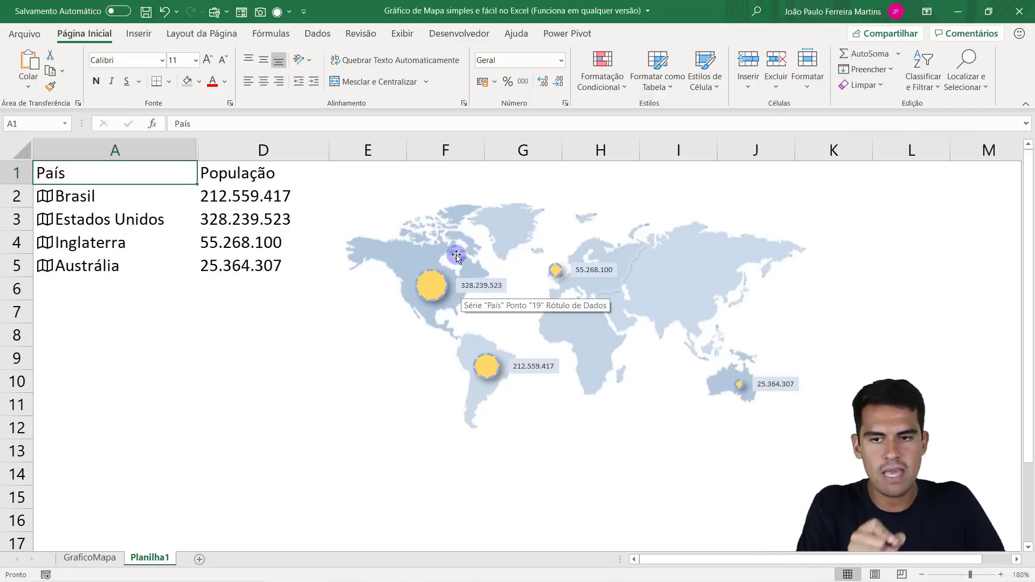
click(293, 151)
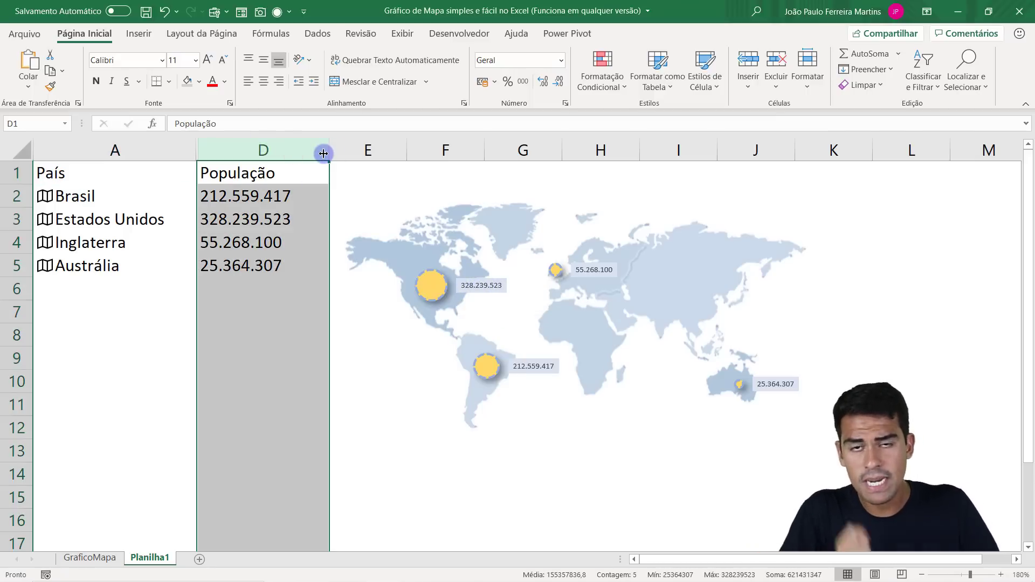
right_click(270, 156)
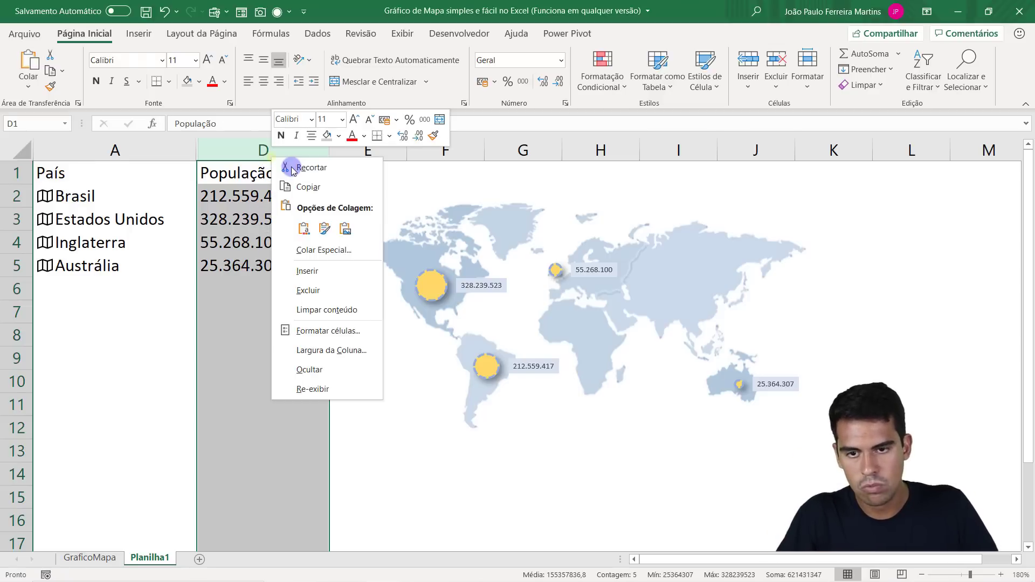
click(338, 273)
click(309, 199)
click(233, 178)
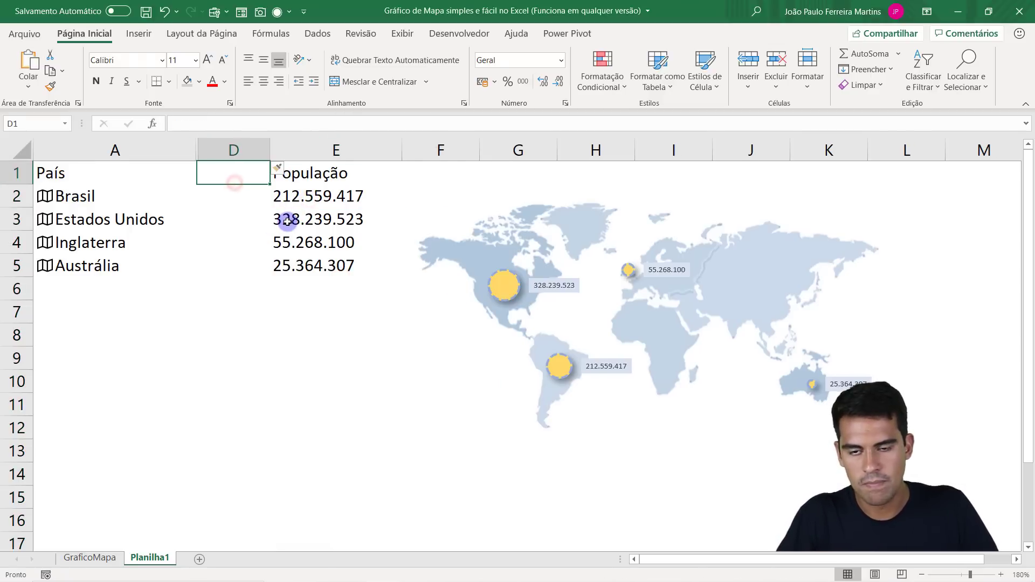
text(MM)
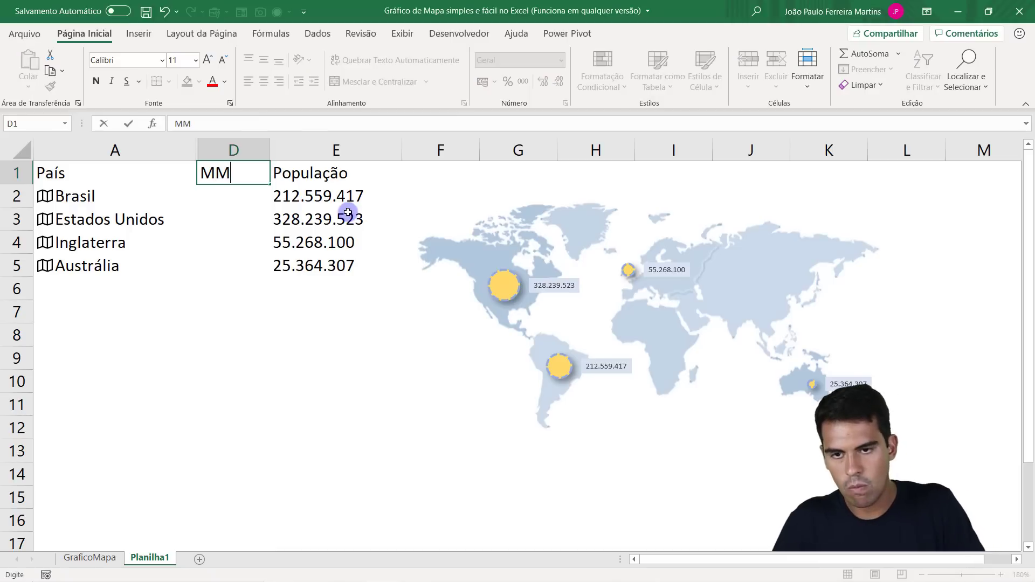
key(Return)
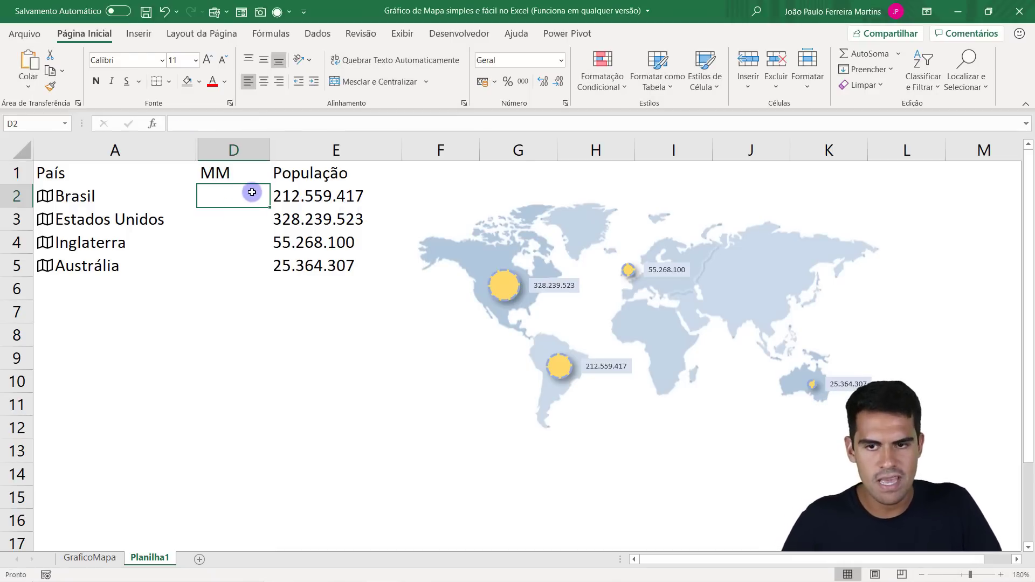
Enter the formula =E2 in cell D2 and autofit the width of column D.
text(=)
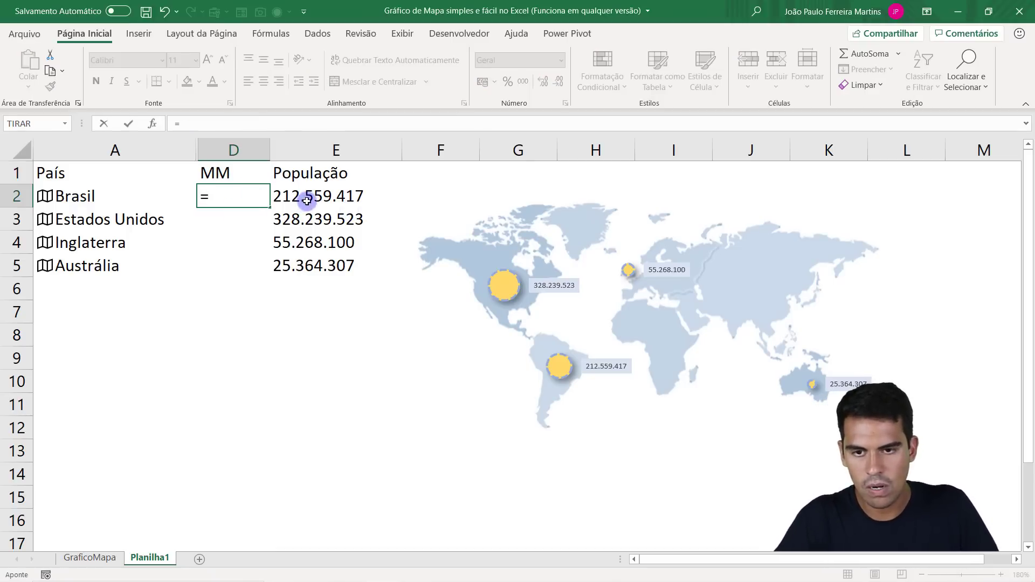
click(306, 200)
key(Return)
click(250, 199)
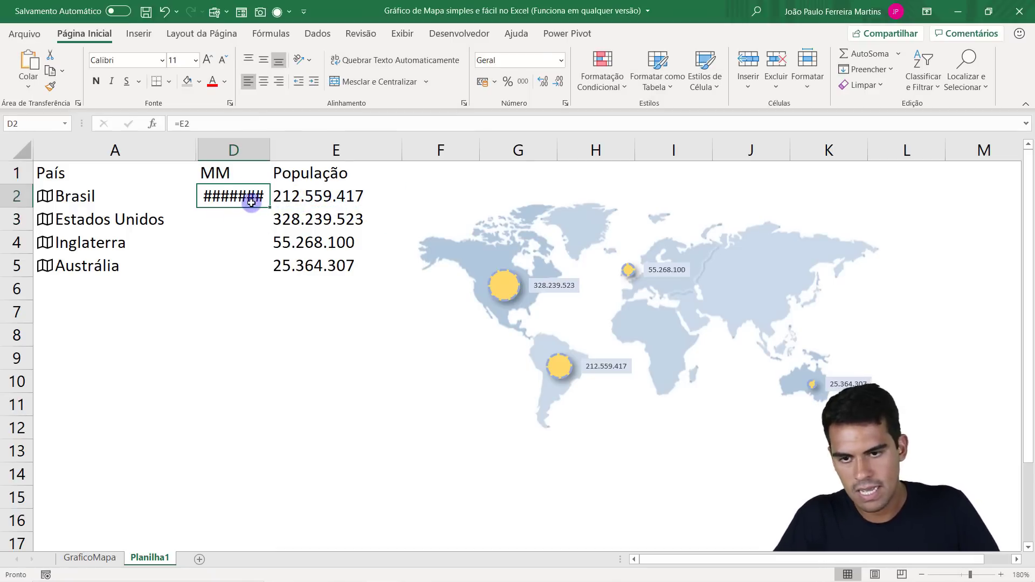
double_click(270, 150)
Fill the =E2 reference from D2 down to D5 for the remaining countries.
click(338, 195)
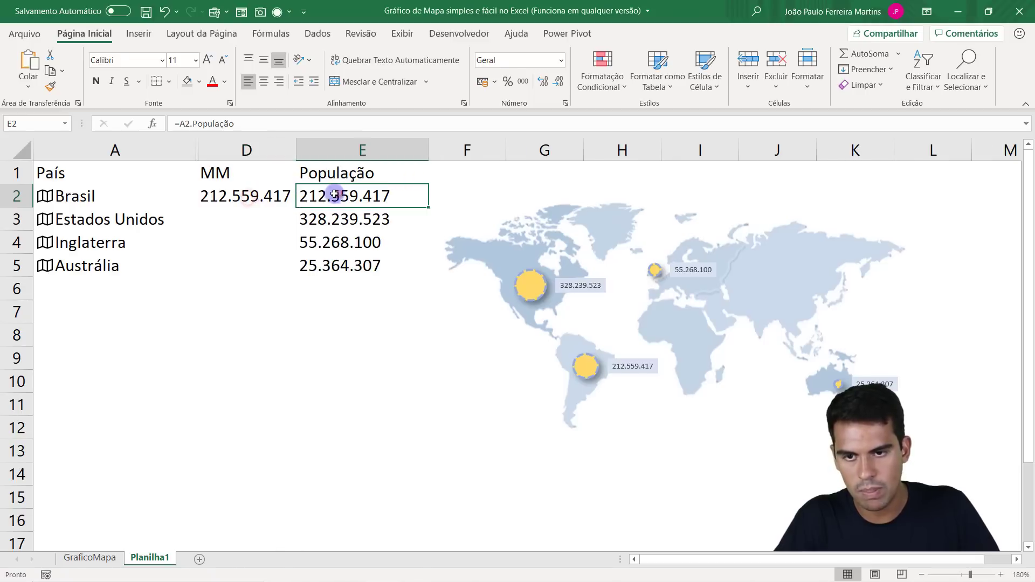
click(254, 149)
click(350, 150)
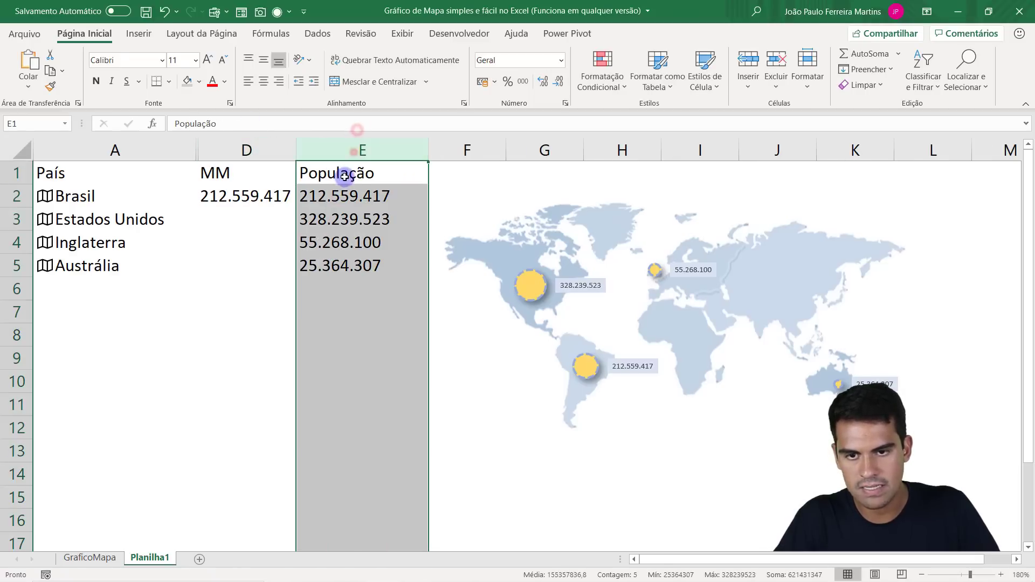
click(294, 198)
drag(297, 207, 293, 274)
drag(254, 202, 273, 266)
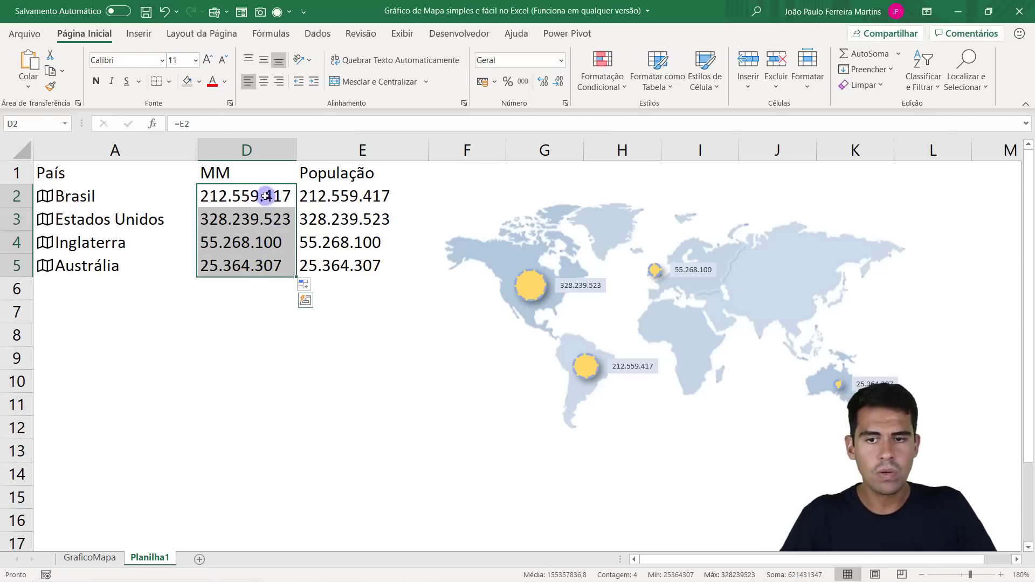
drag(268, 195, 273, 261)
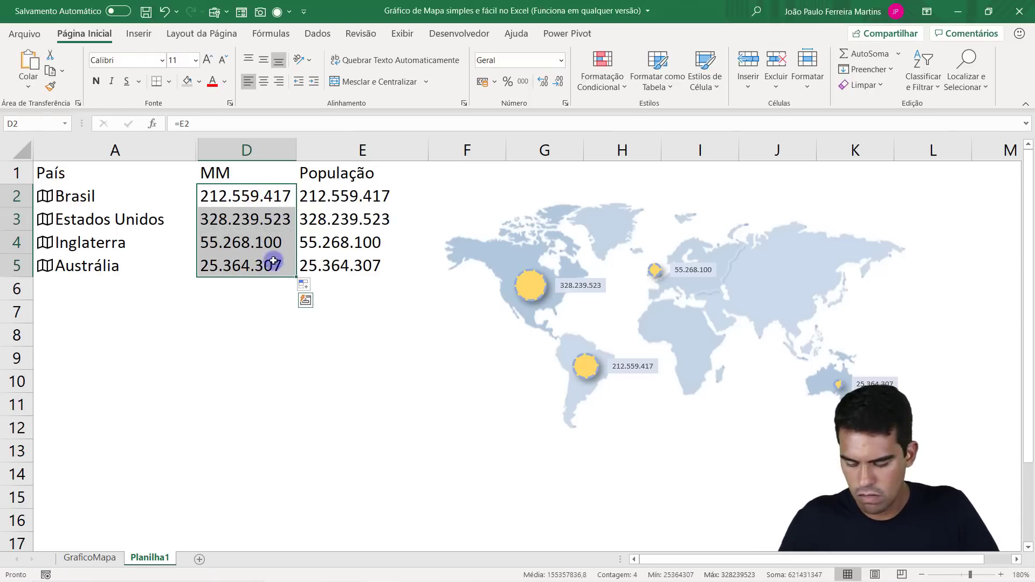
Change the formula in D2 to =E2/1000000 and display the value with no decimal places.
click(261, 194)
click(207, 125)
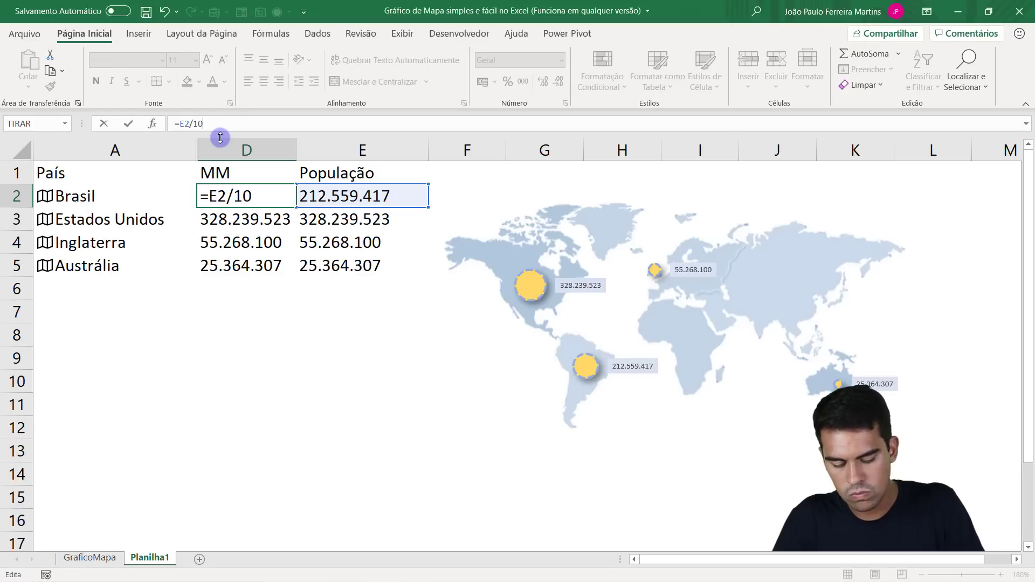
text(/1000000)
key(Return)
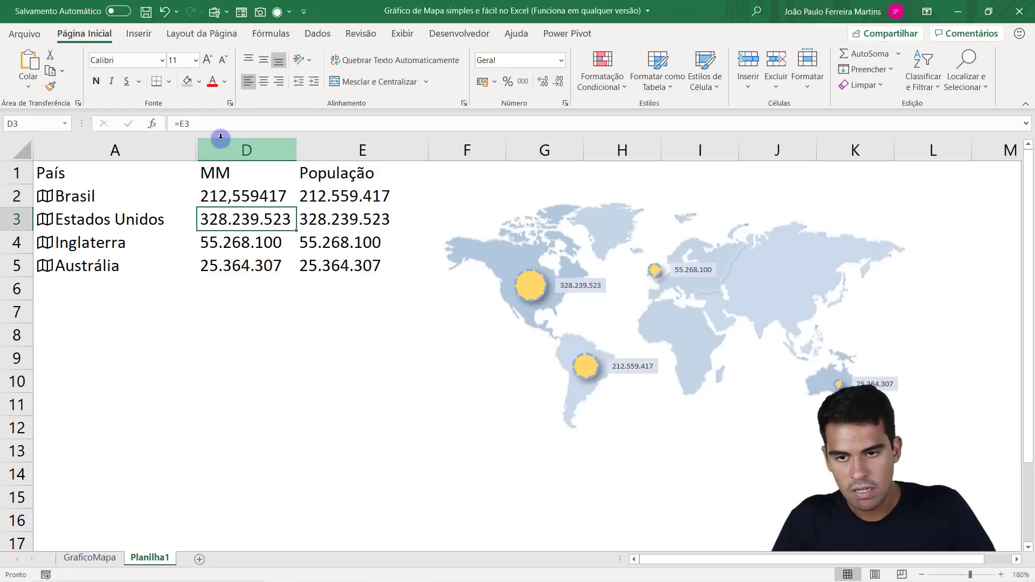
click(243, 194)
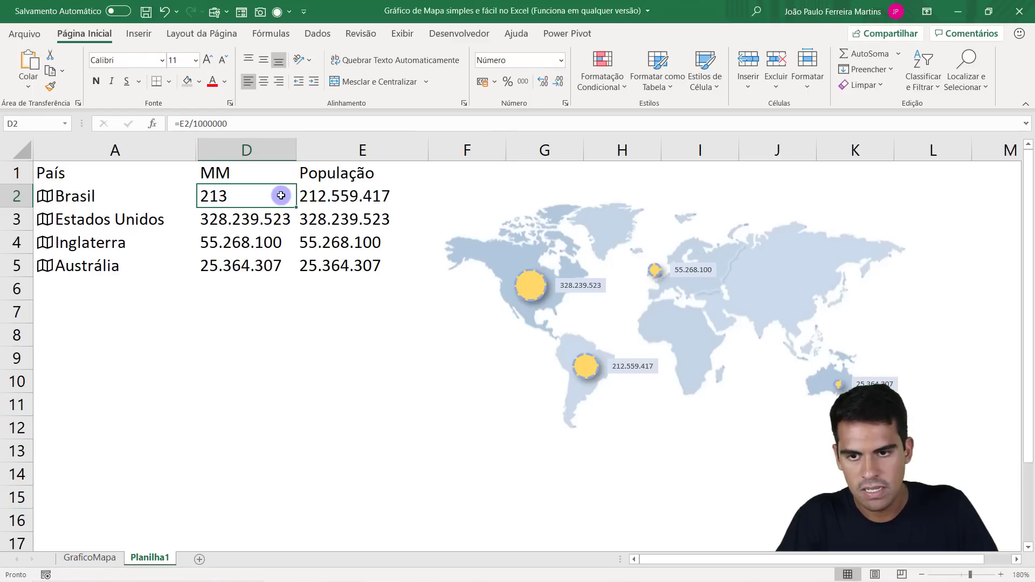
Fill the divided-by-one-million formula and its number format from D2 down to D5.
double_click(301, 206)
key(Escape)
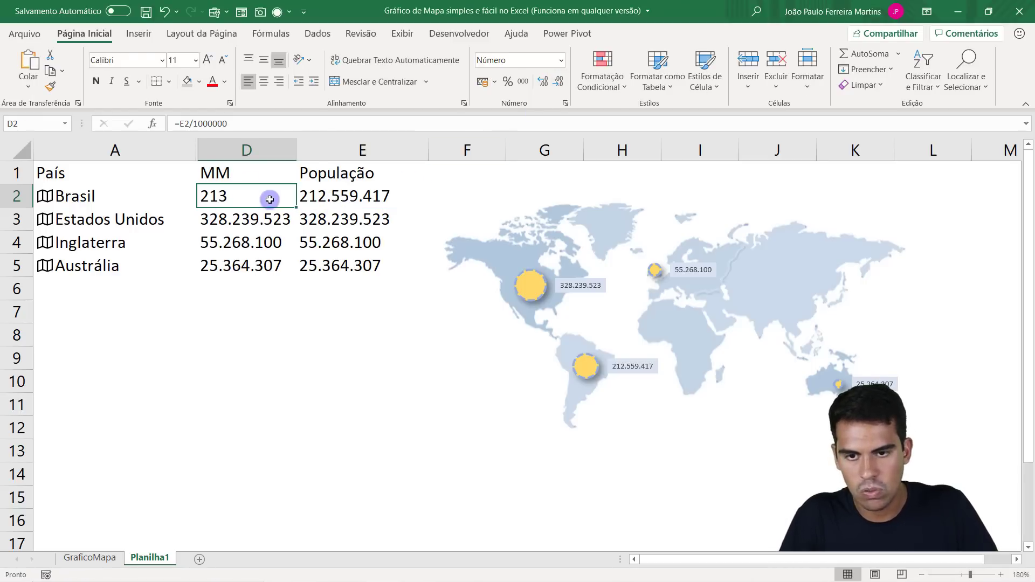
double_click(292, 208)
key(Escape)
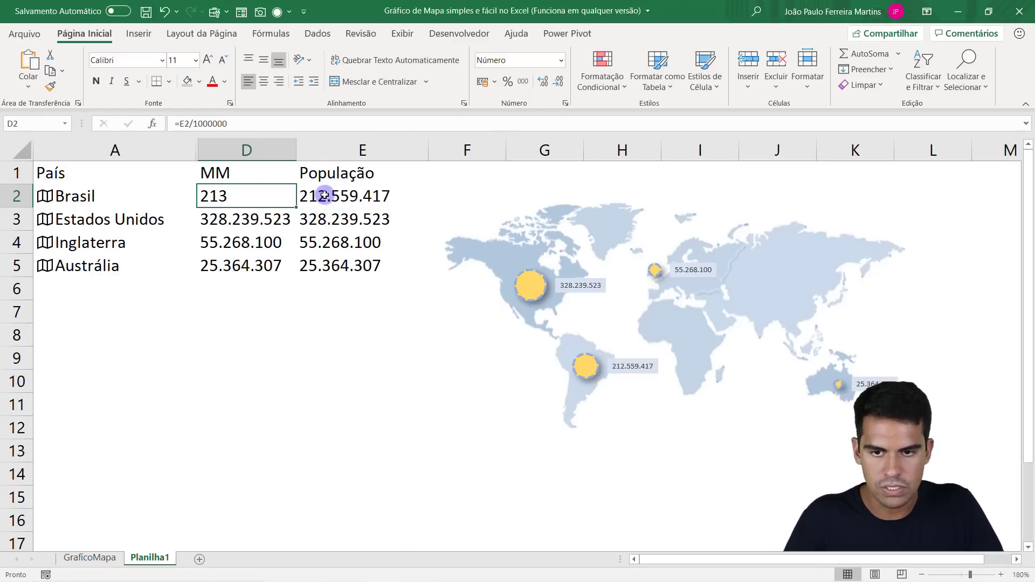
double_click(254, 198)
drag(235, 195, 294, 272)
key(Escape)
click(272, 199)
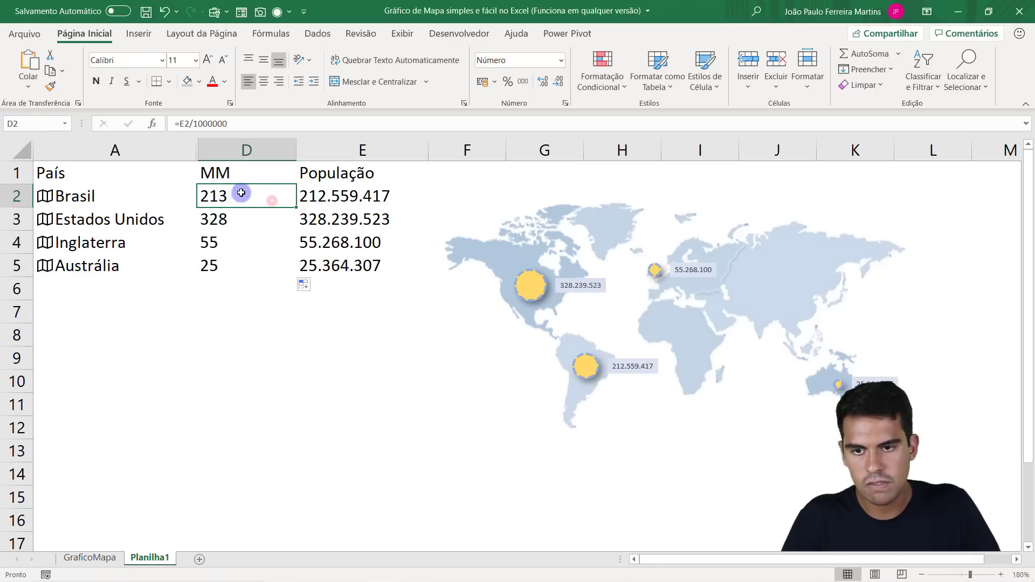
Check the formulas and rounded values in the MM column from D2 to D5.
click(241, 219)
click(232, 241)
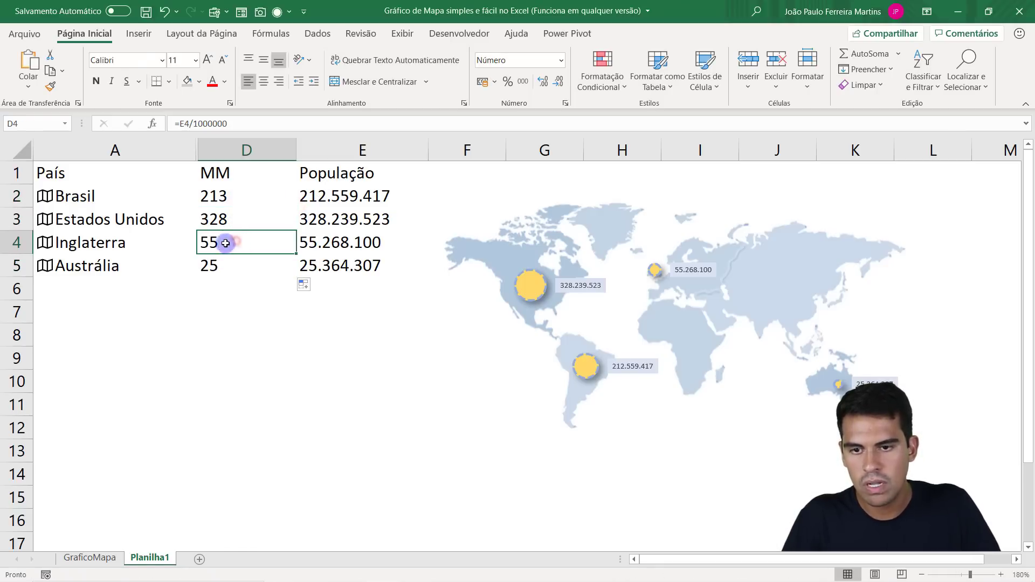
click(239, 262)
click(240, 201)
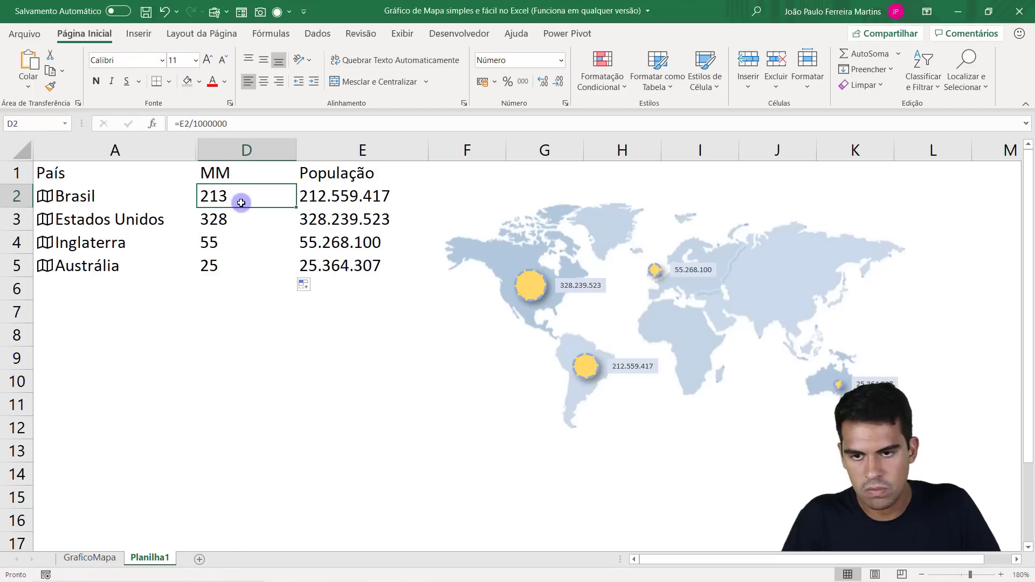
drag(241, 201, 240, 261)
click(239, 198)
drag(239, 205, 226, 268)
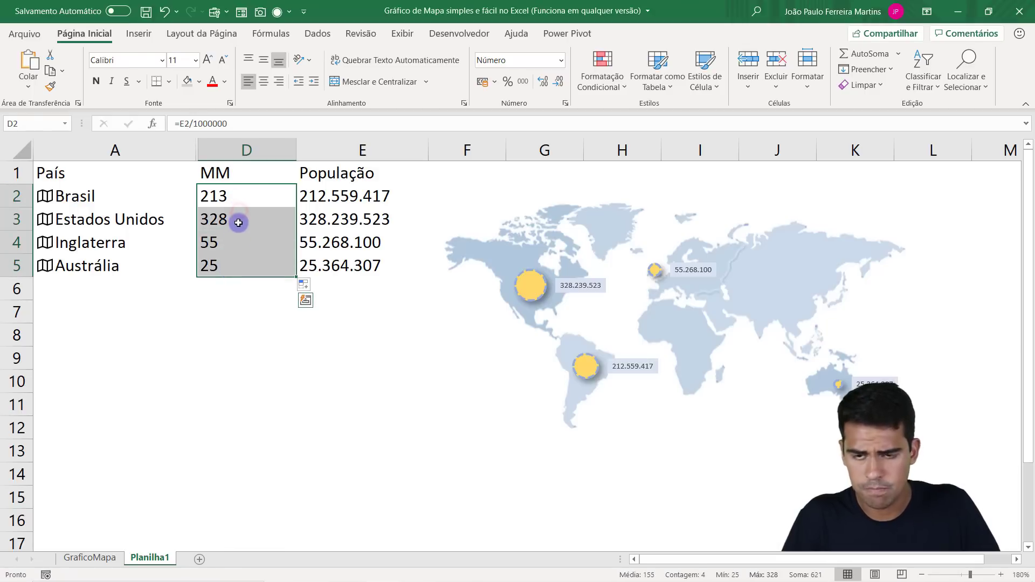
click(249, 193)
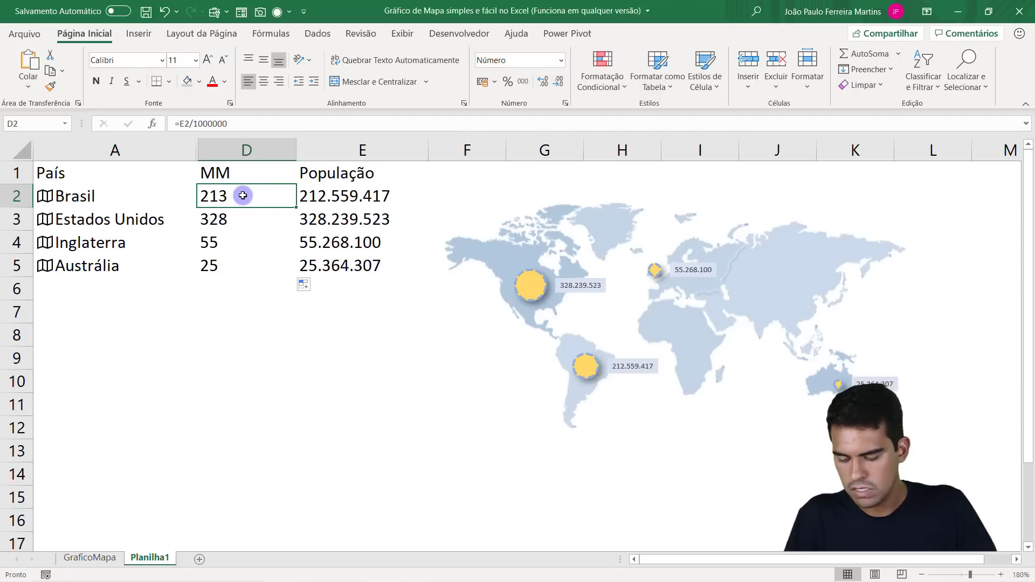
Apply the custom number format ### "MM" to the values in D2:D5.
drag(239, 196, 245, 260)
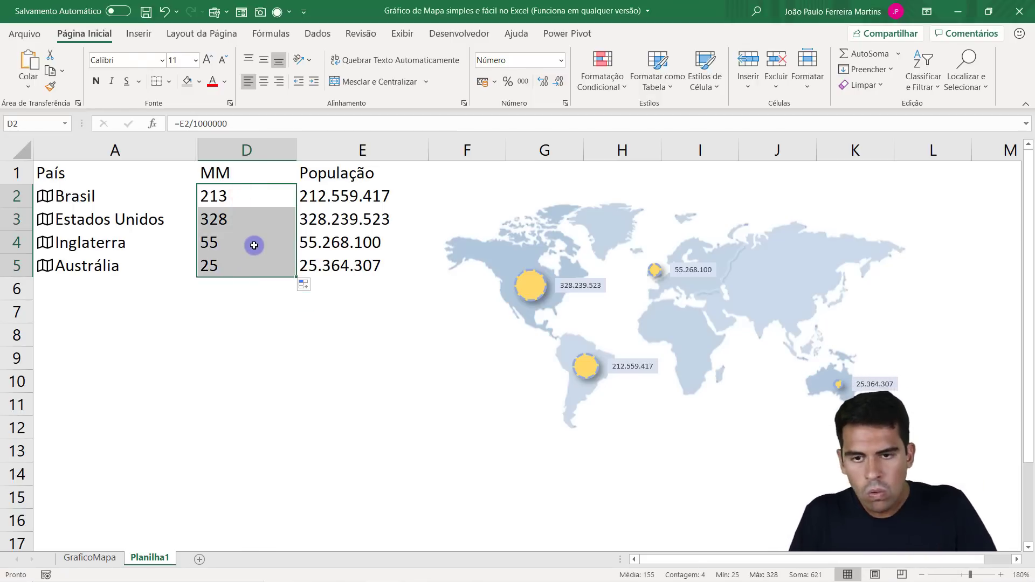
key(ctrl+1)
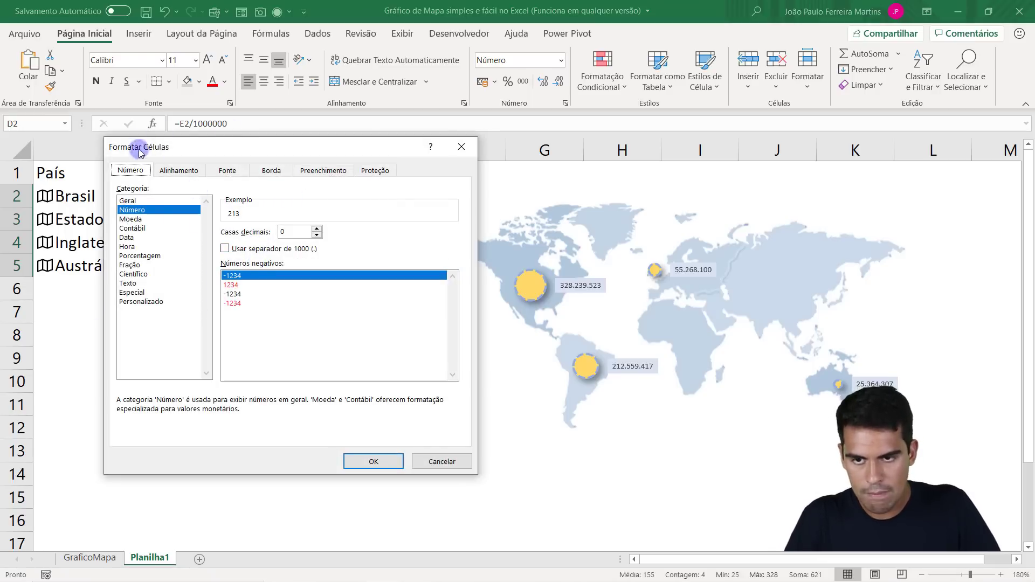
click(145, 309)
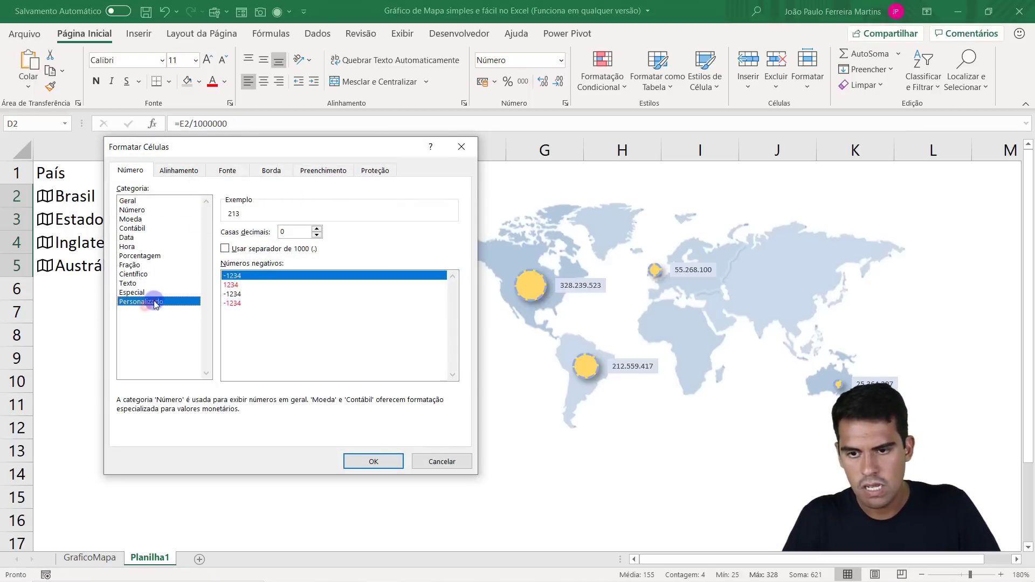
click(242, 246)
drag(242, 244, 196, 237)
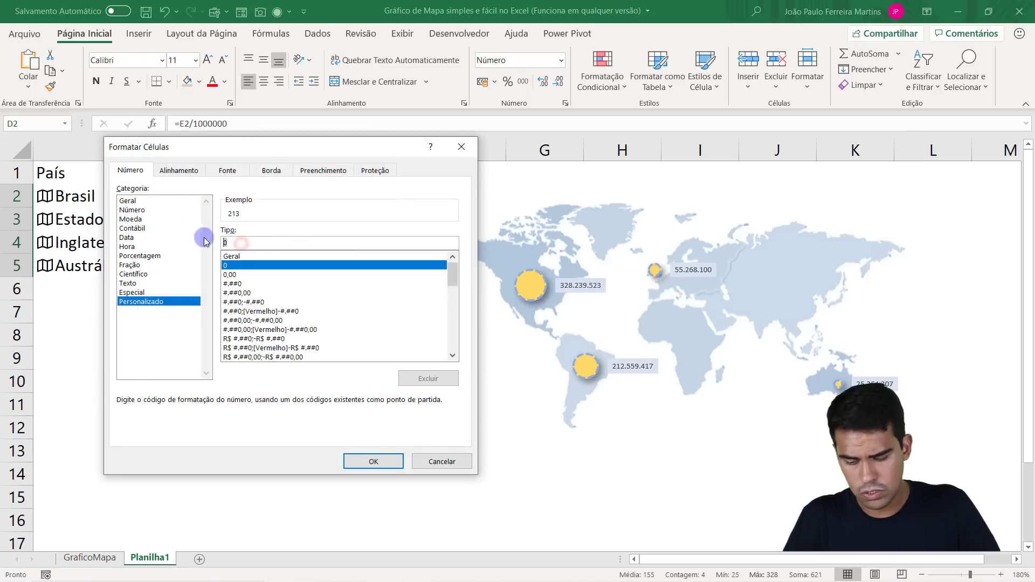
text(###)
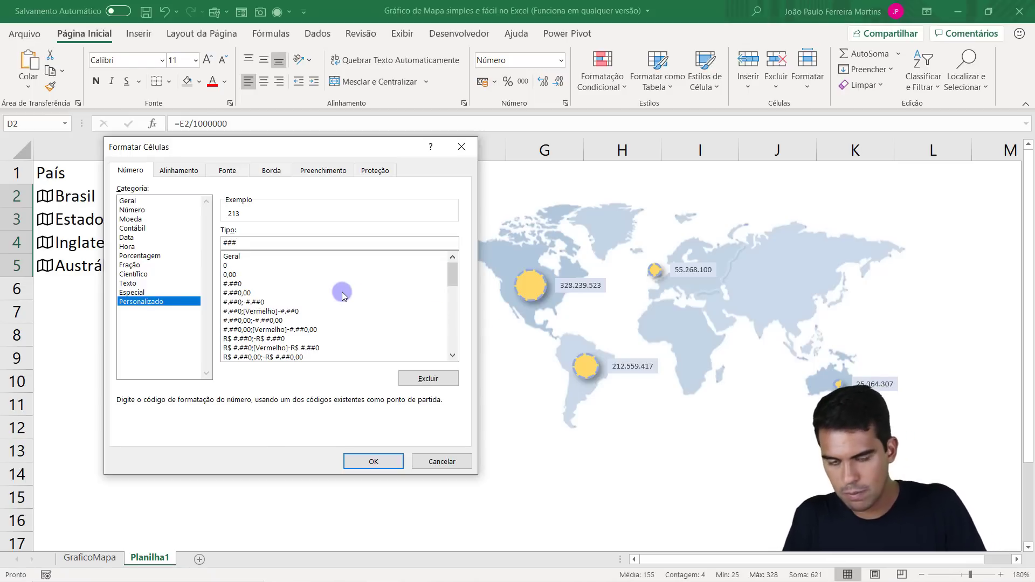
text(mmm/aa)
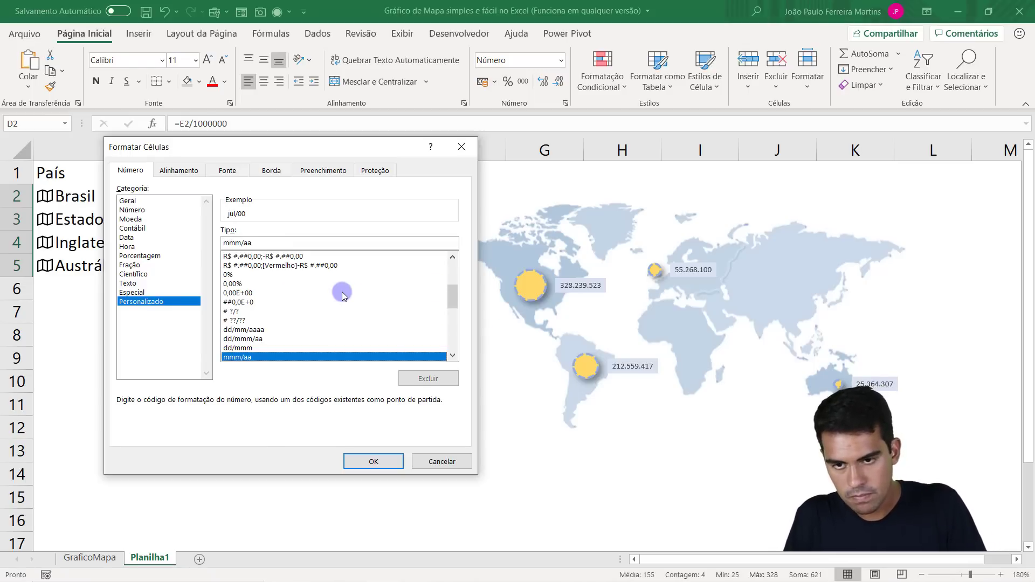
drag(285, 244, 165, 240)
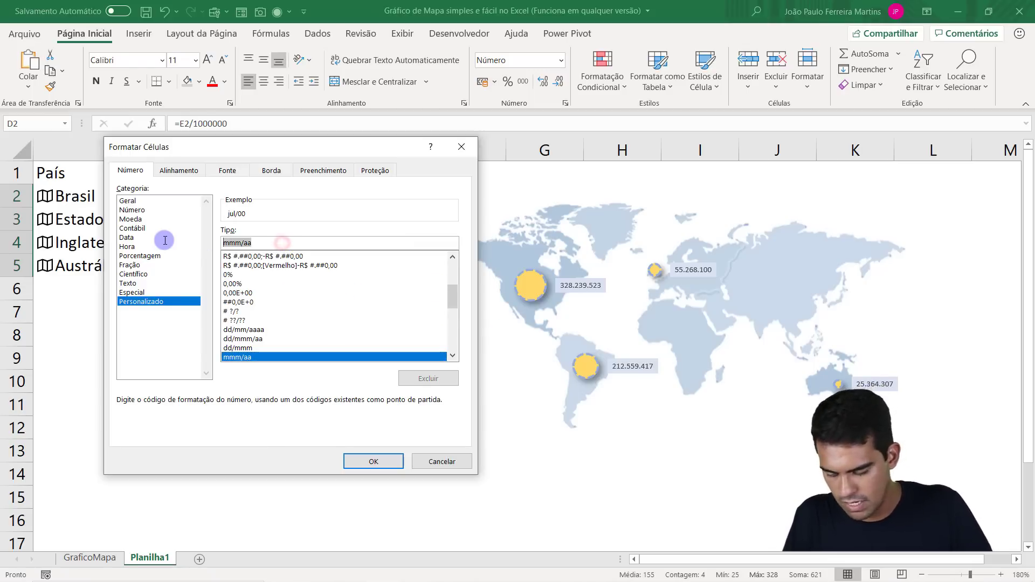
text(#)
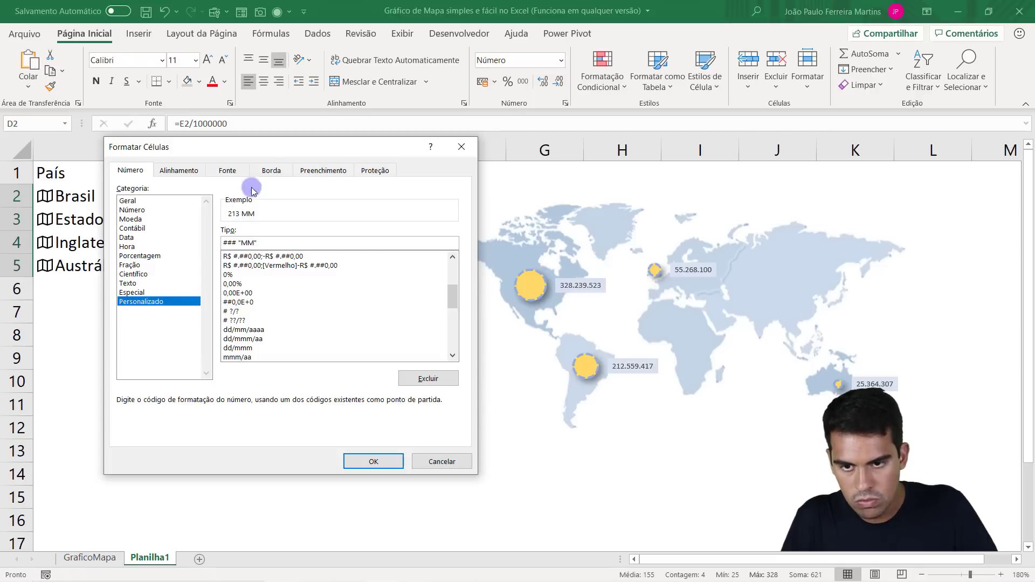
drag(318, 153, 282, 152)
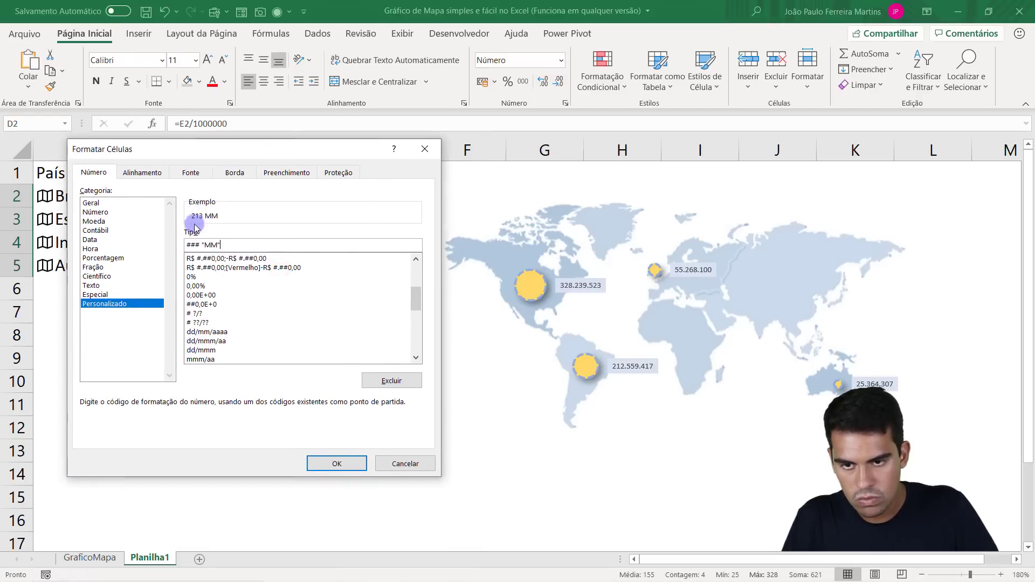
drag(231, 245, 186, 246)
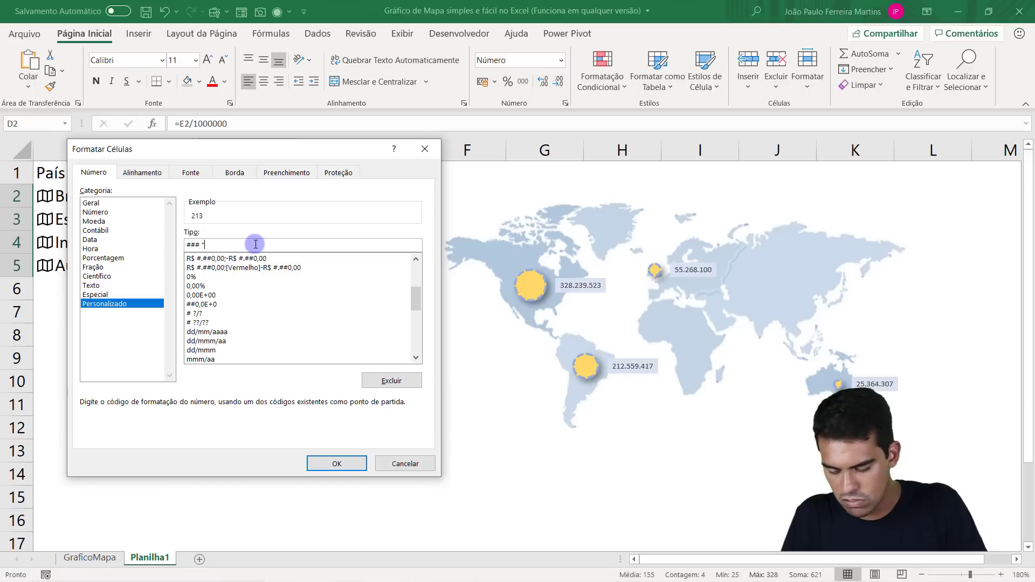
click(337, 464)
mouse_move(257, 254)
mouse_down()
mouse_move(250, 203)
mouse_move(254, 266)
mouse_up()
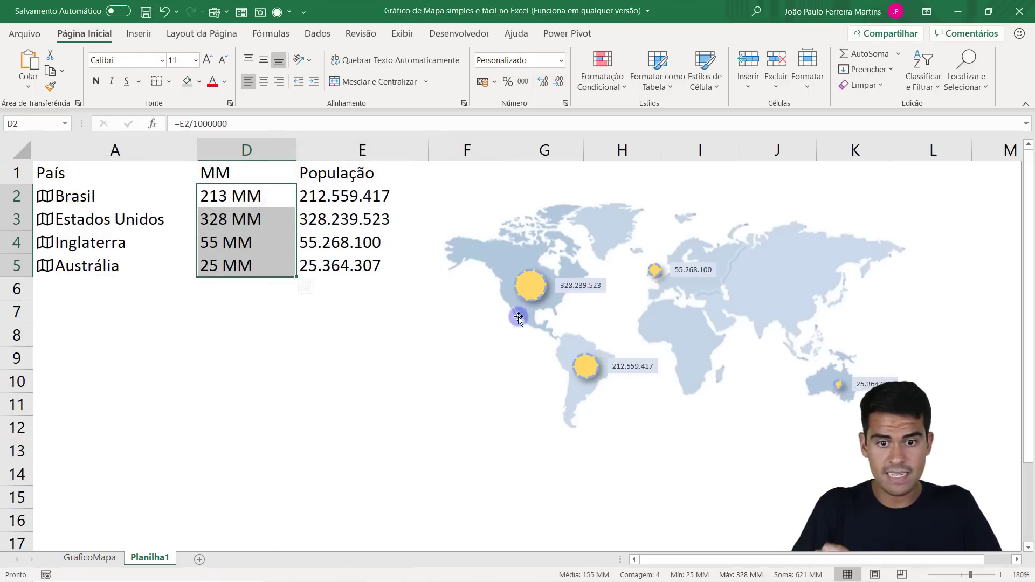
Compare the map chart's data labels with the Brazil value in the População column.
click(593, 290)
click(579, 283)
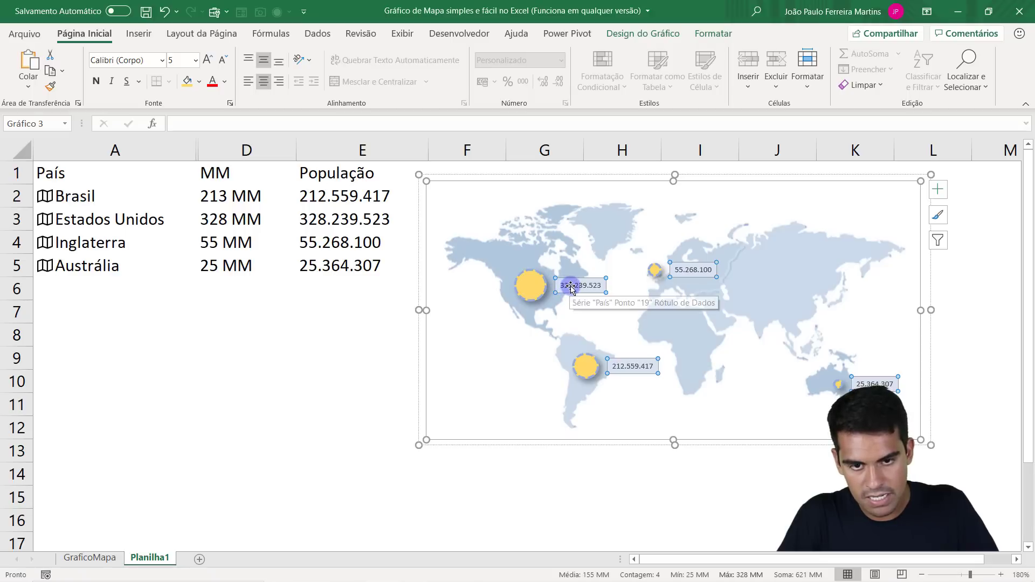
click(378, 203)
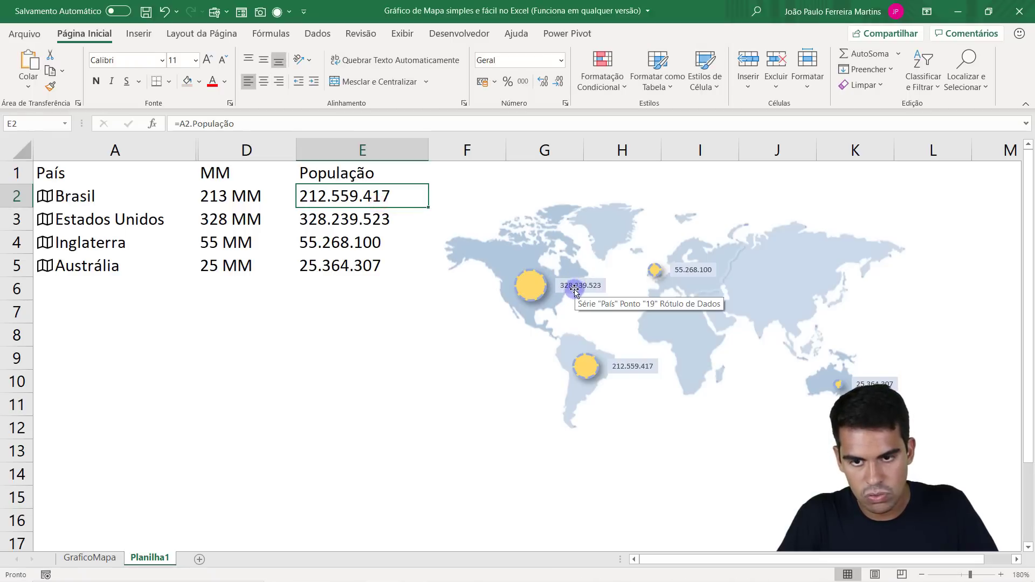
Compare the Estados Unidos and Inglaterra values in the População and MM columns with their data labels on the map.
click(371, 220)
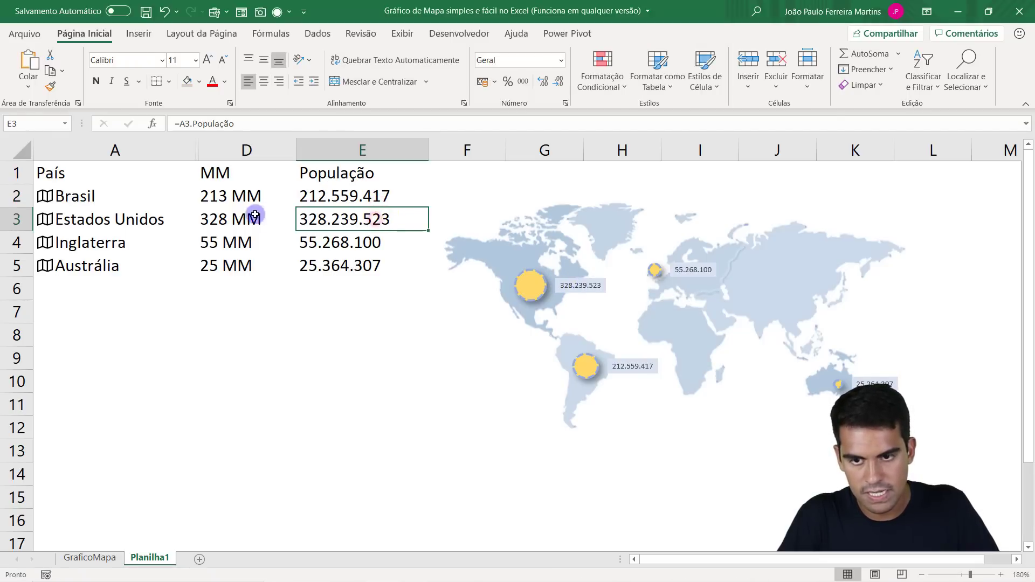
click(254, 217)
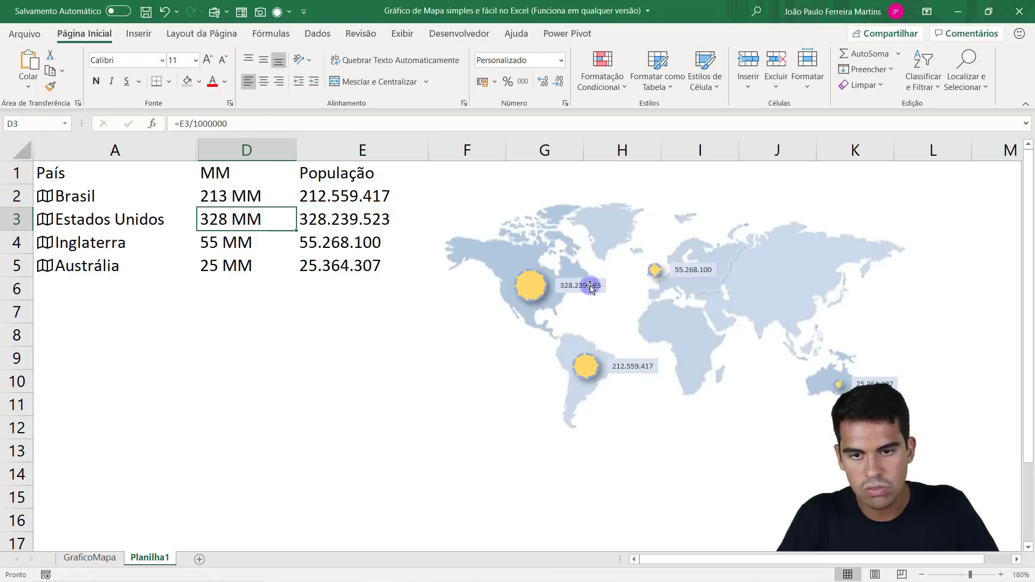
click(701, 272)
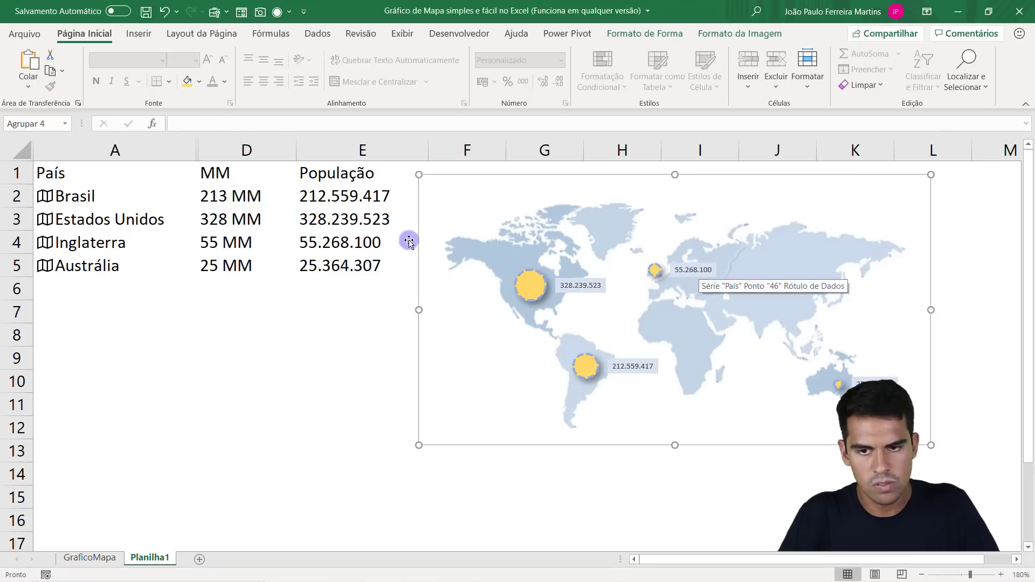
click(233, 242)
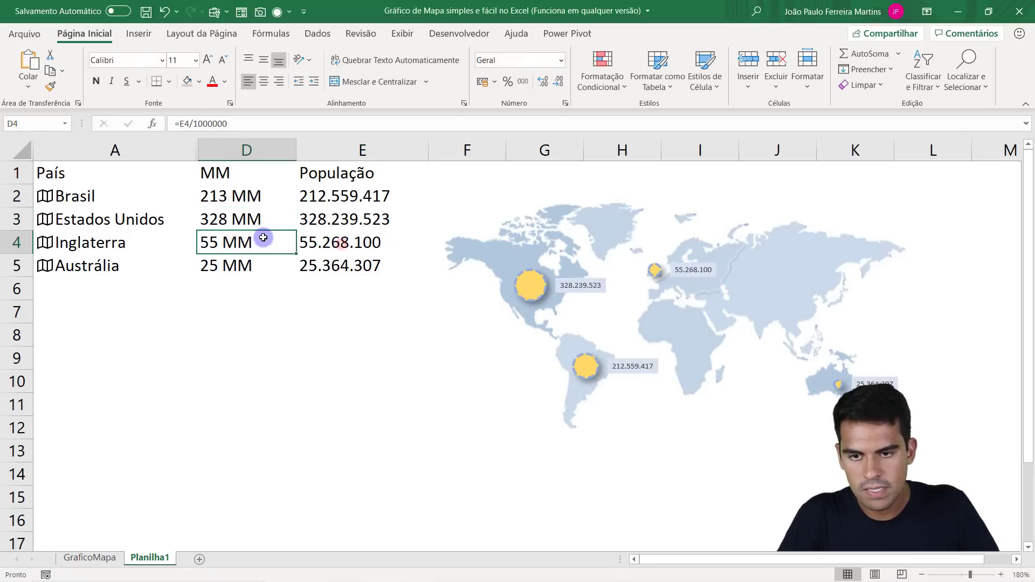
Add the cell values from D2:D5 to the content of the map bubbles' data labels.
right_click(574, 287)
click(571, 288)
click(570, 286)
right_click(570, 286)
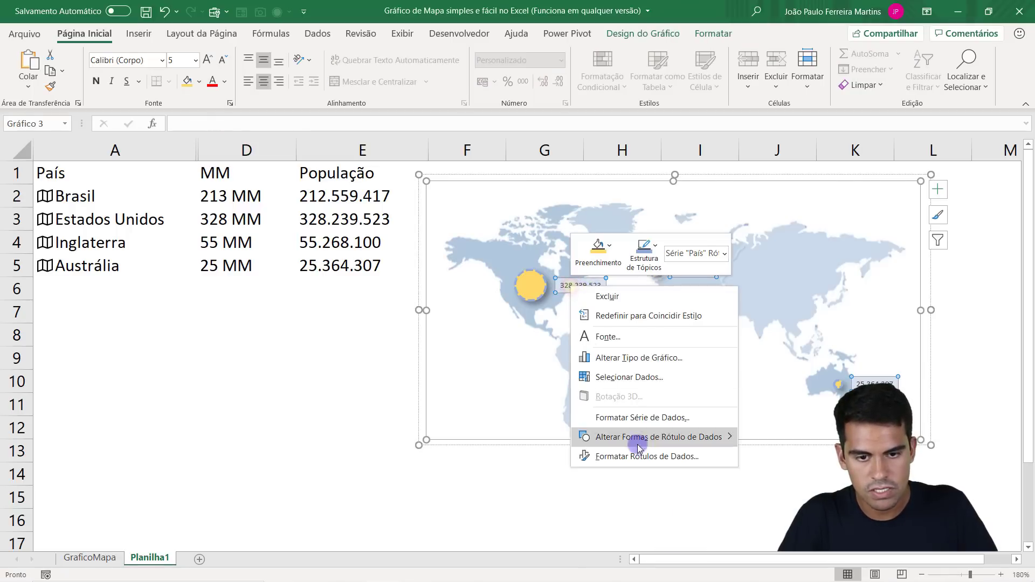
click(639, 450)
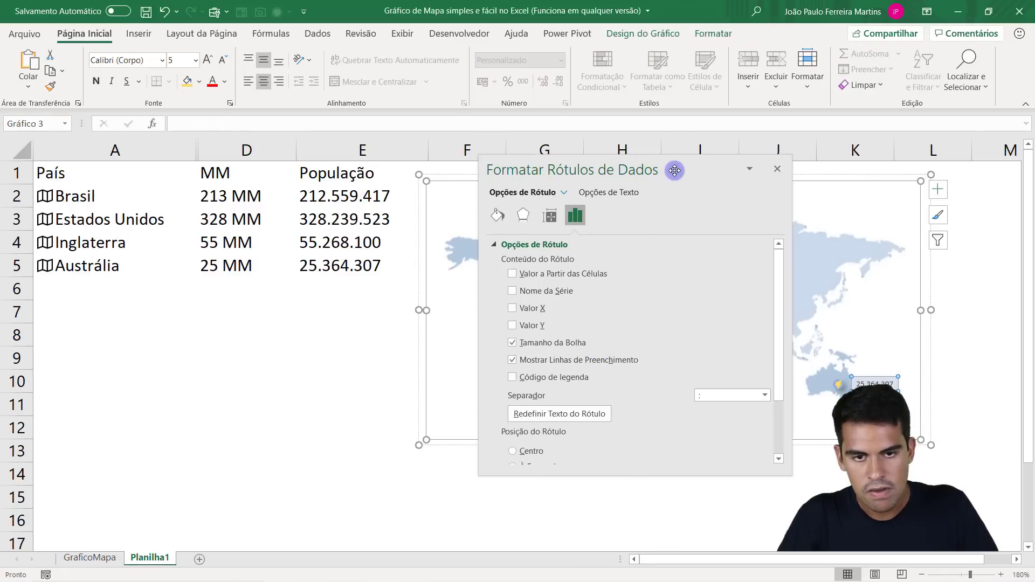
drag(673, 171, 648, 144)
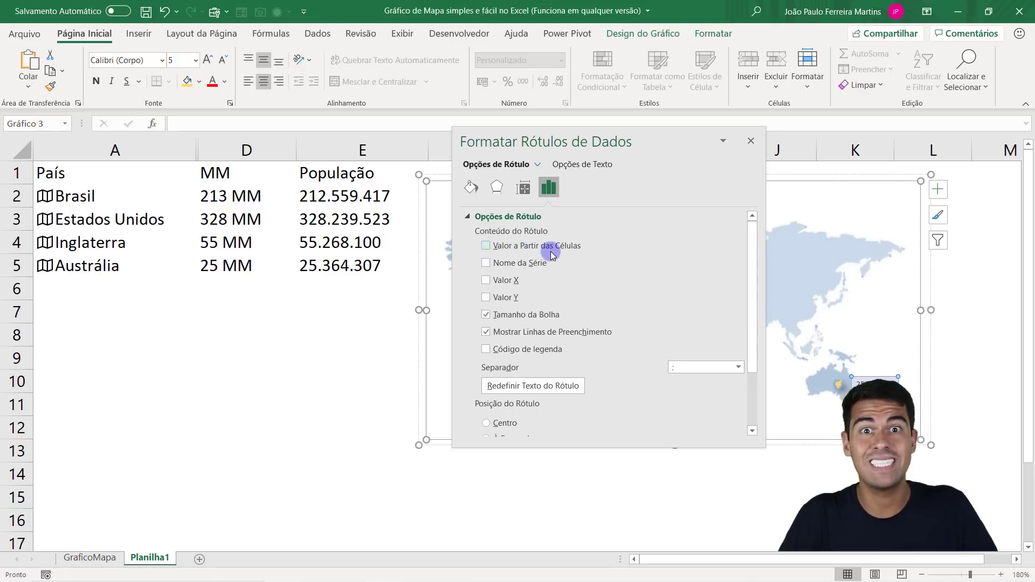
click(487, 246)
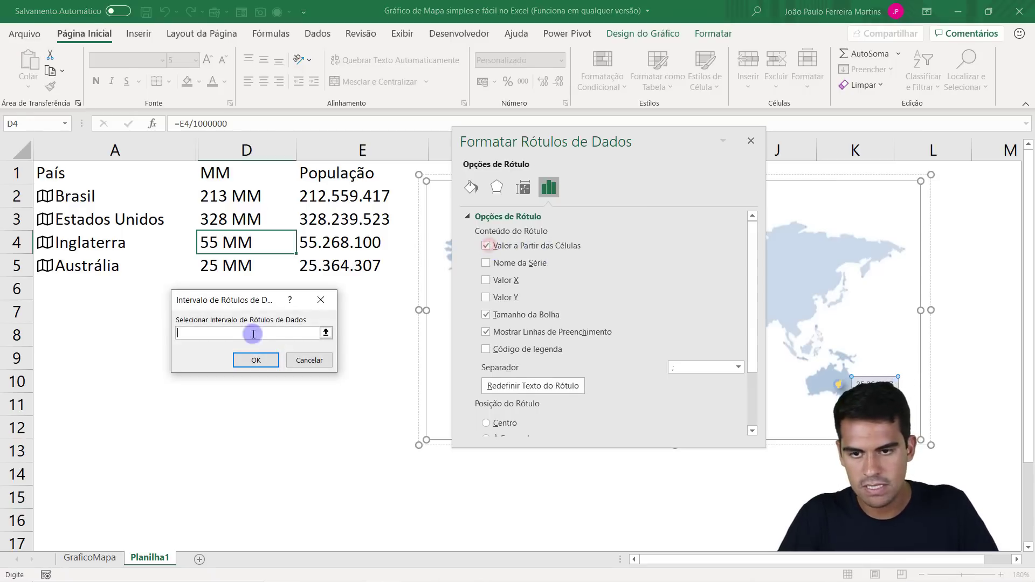
drag(247, 198, 238, 266)
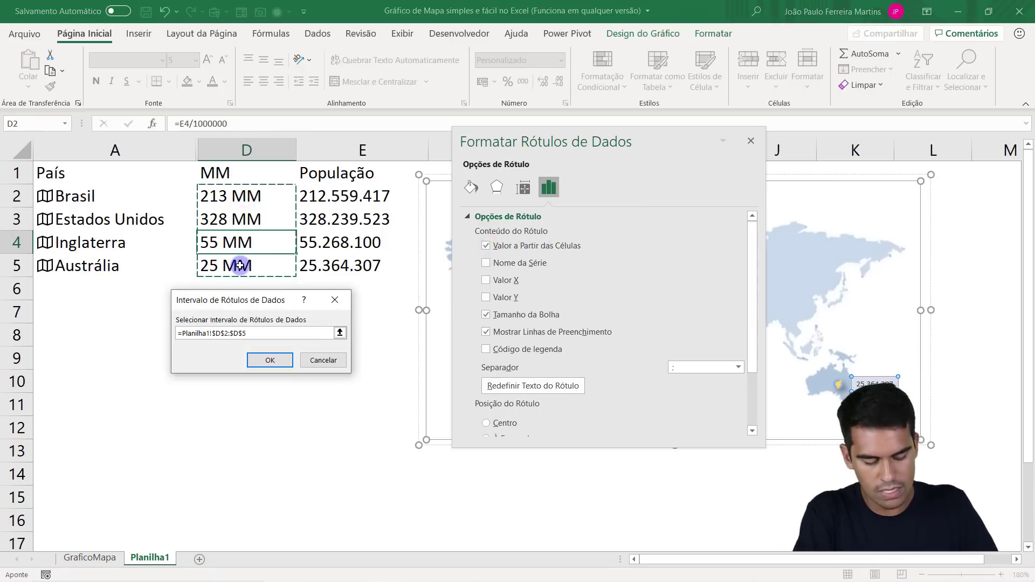
key(Return)
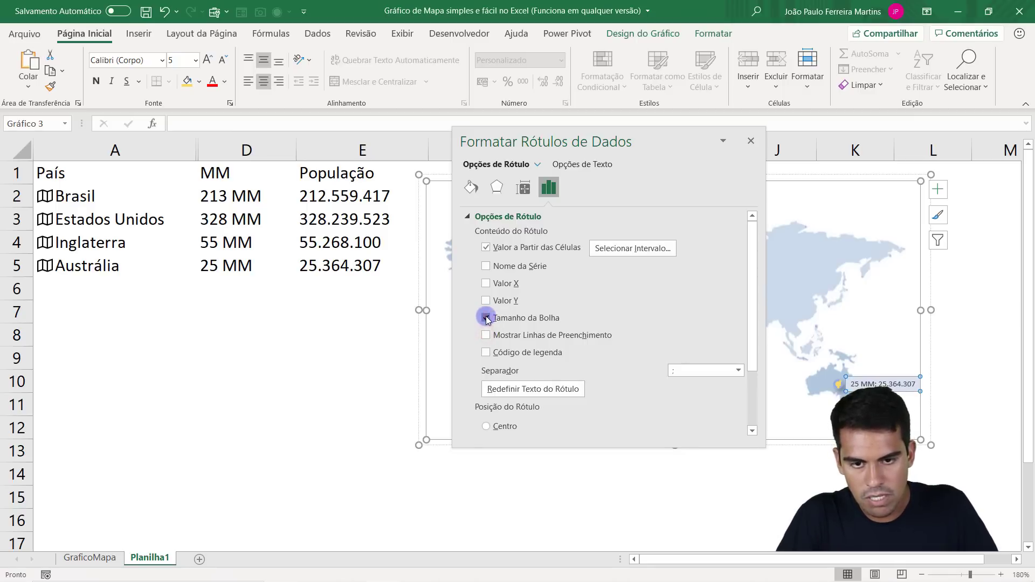
Remove the bubble size from the map bubbles' data labels and close the label formatting options.
click(486, 318)
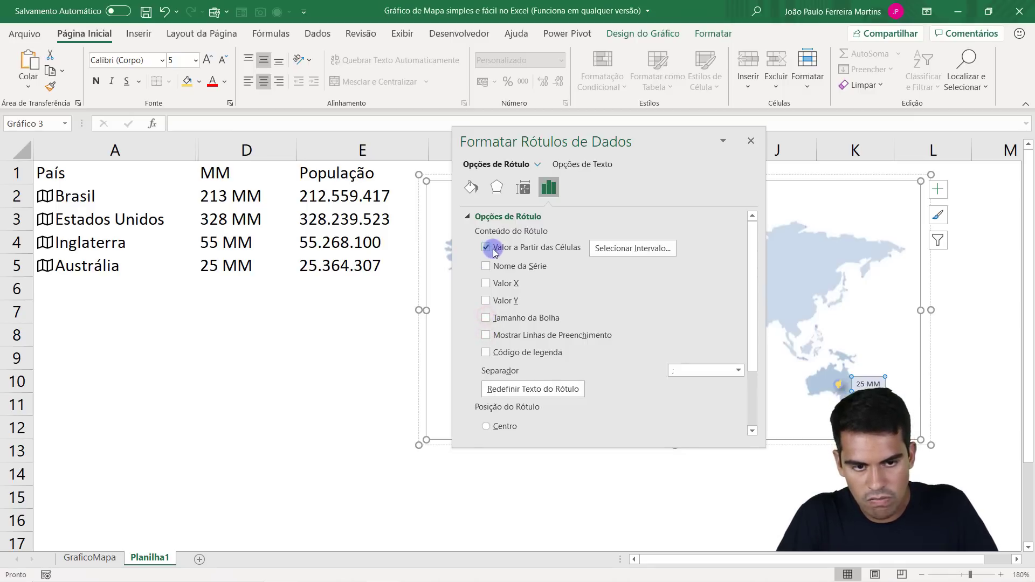
click(750, 140)
click(248, 321)
Make the text of all the map bubbles' data labels bold.
click(579, 287)
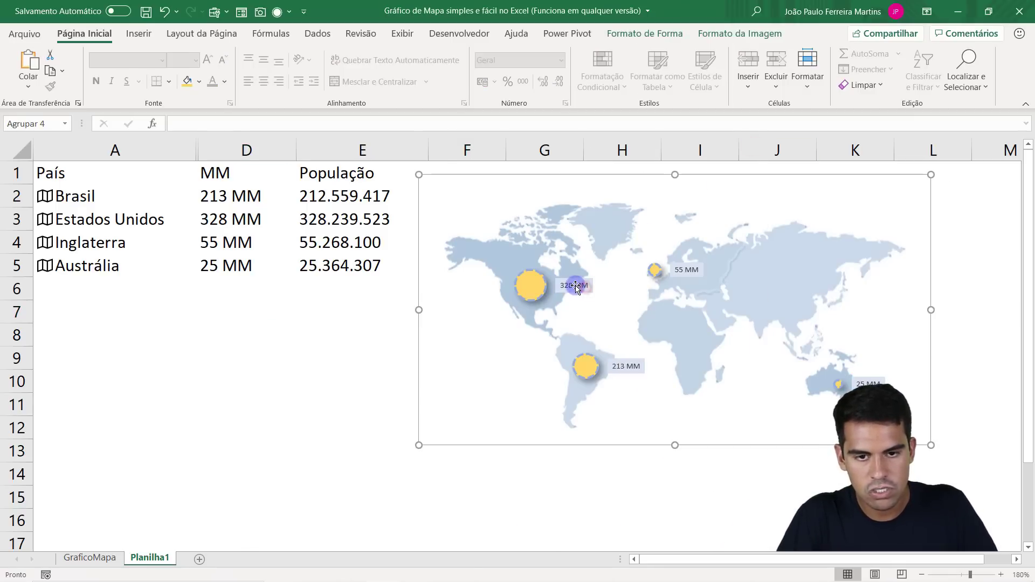
click(576, 287)
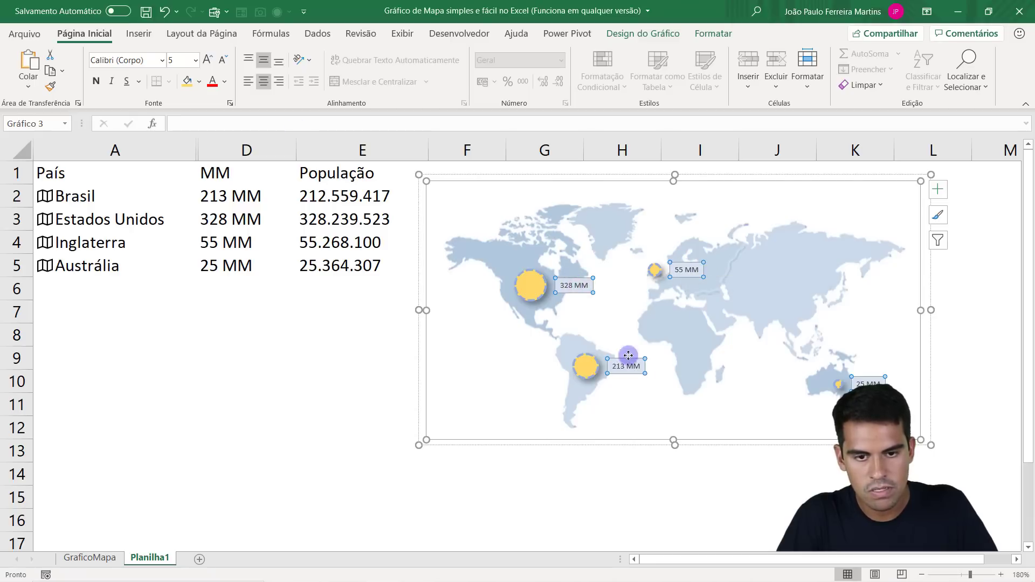
click(96, 81)
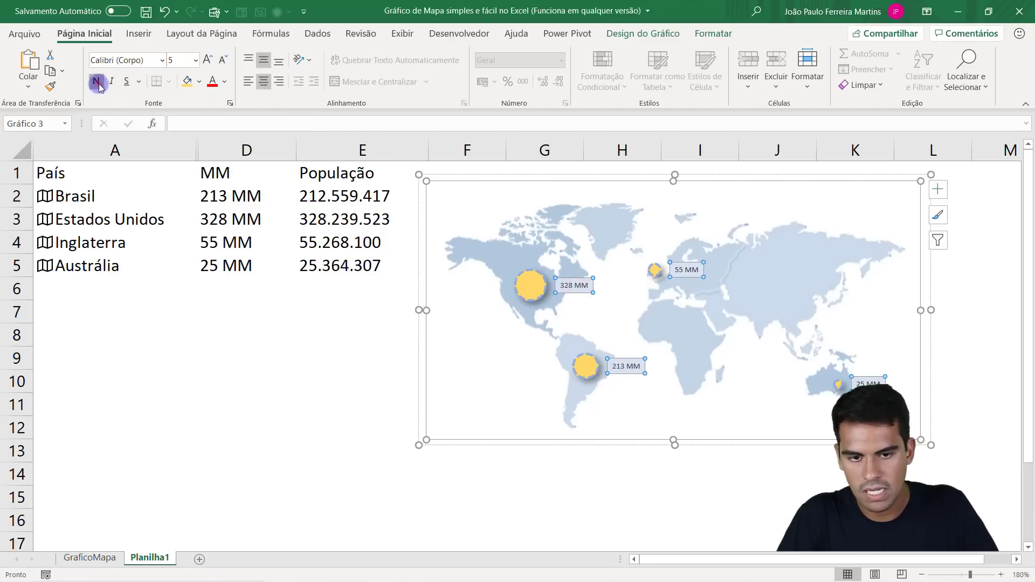
click(205, 299)
Hide the MM helper column D.
right_click(255, 153)
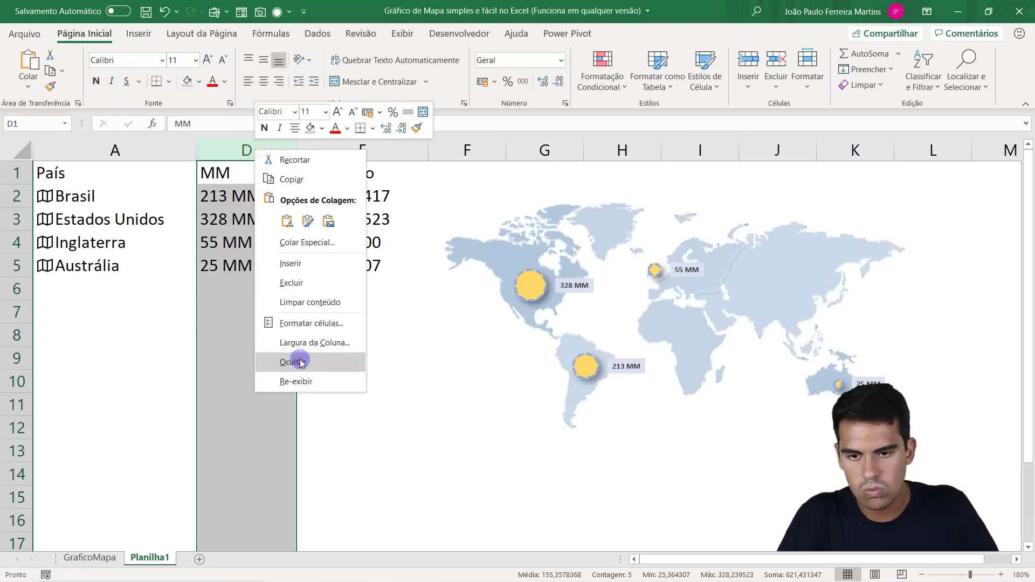
click(295, 362)
click(174, 291)
click(219, 260)
Move the grouped map chart slightly away from the População column and enlarge it.
click(800, 246)
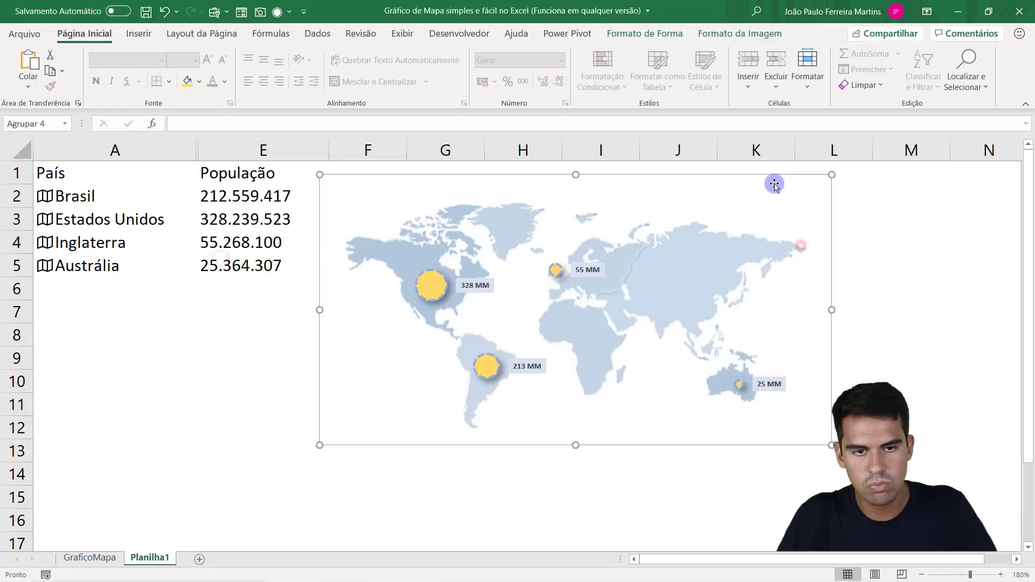
drag(779, 176, 795, 173)
drag(847, 442, 898, 457)
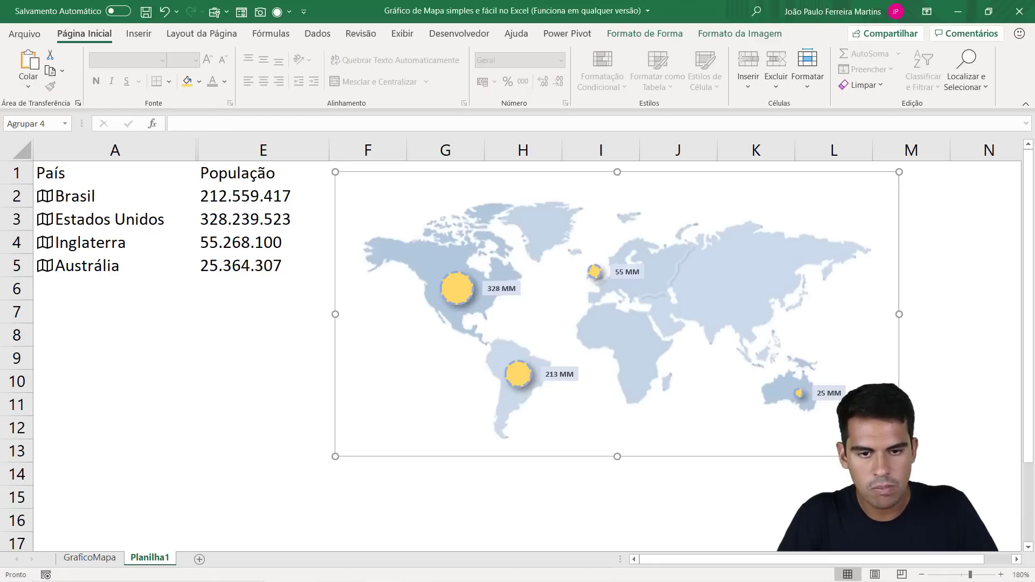
key(ctrl+z)
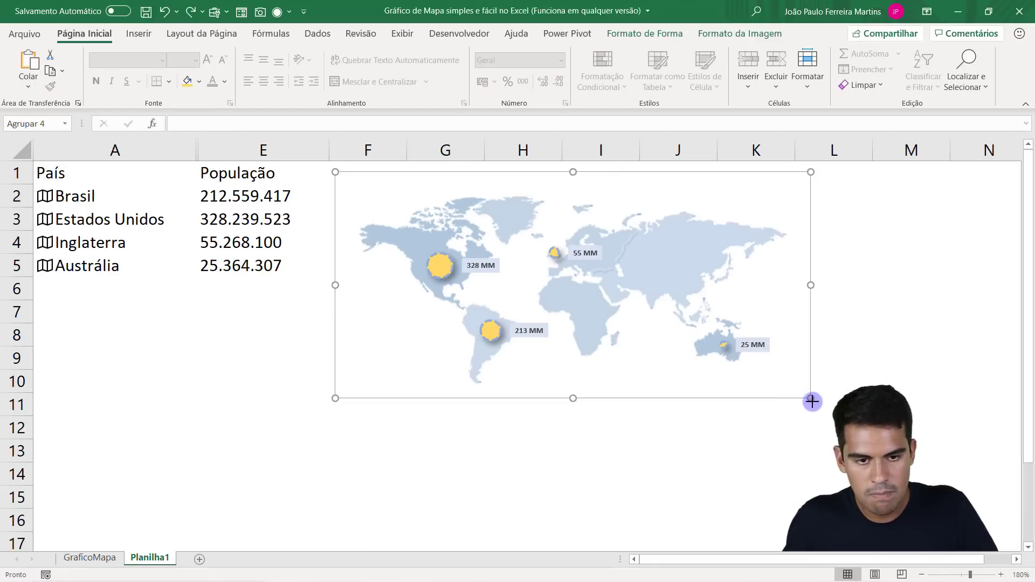
key(ctrl+y)
click(158, 335)
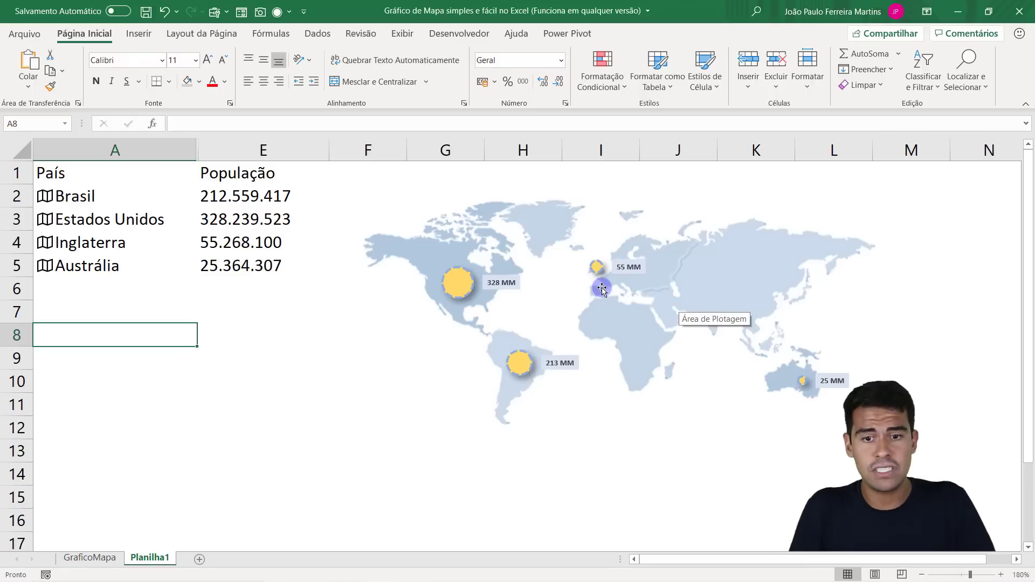
mouse_move(528, 372)
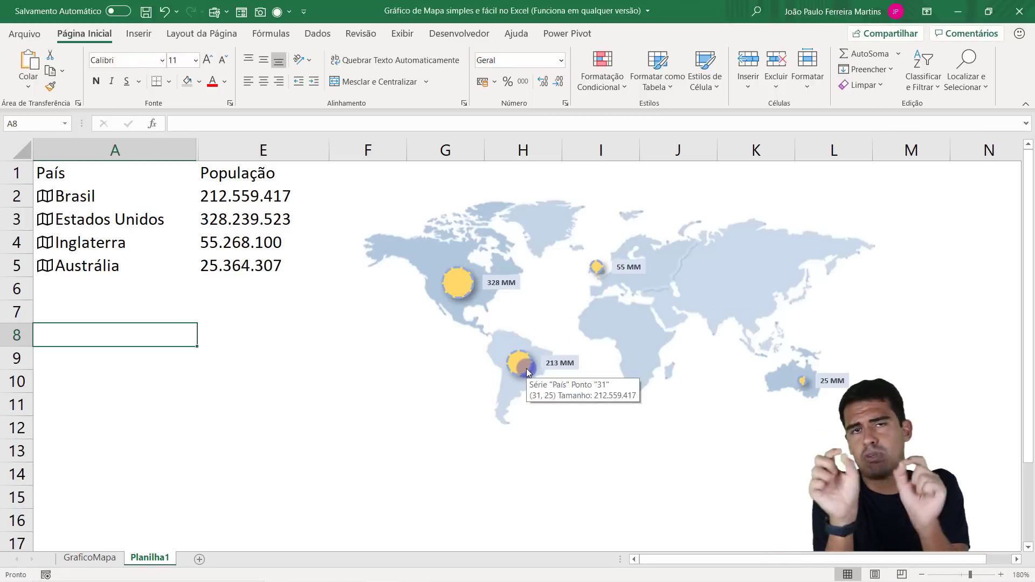